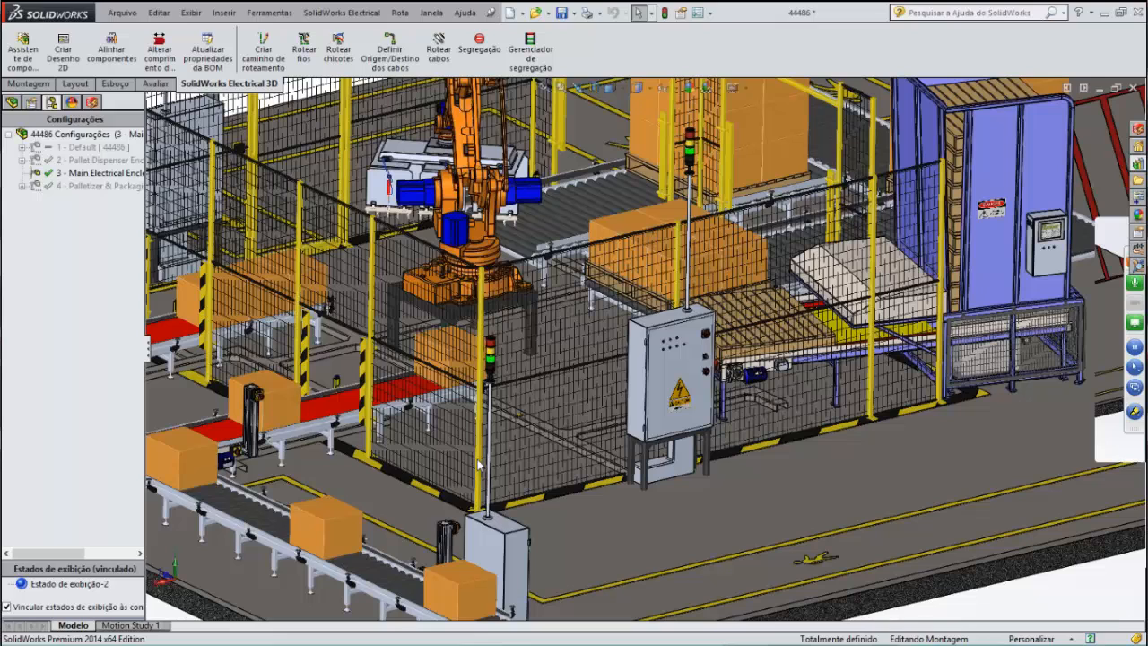
Display the saved view 3 of the main electrical enclosure in the packaging line assembly.
scroll(479, 464, "down", 2)
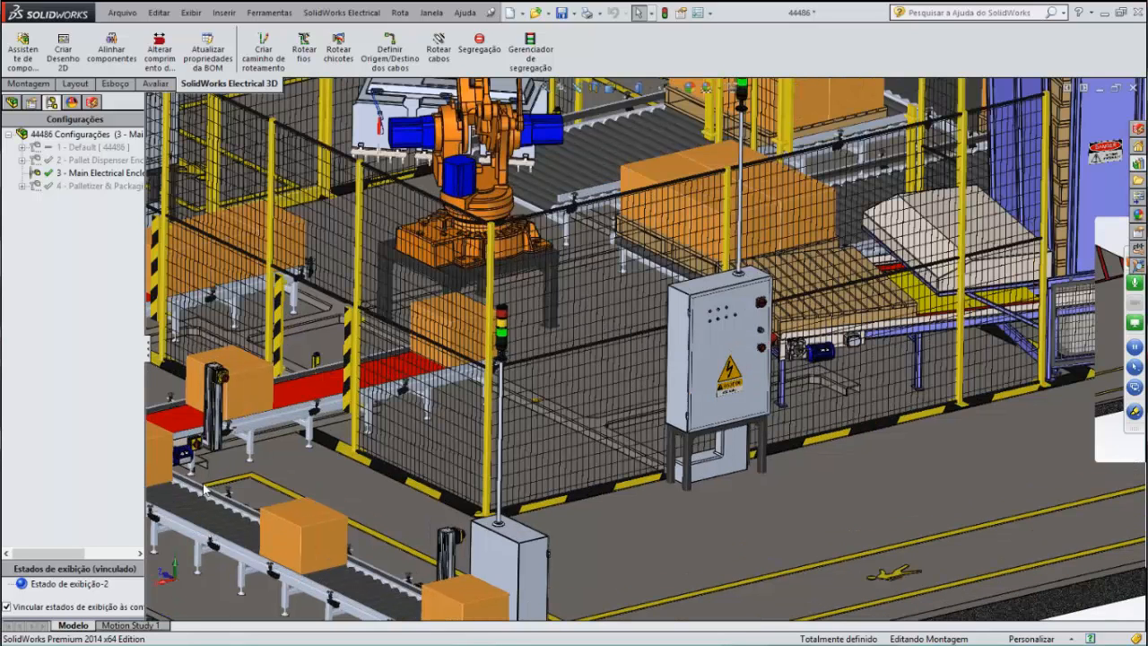
left_click(626, 88)
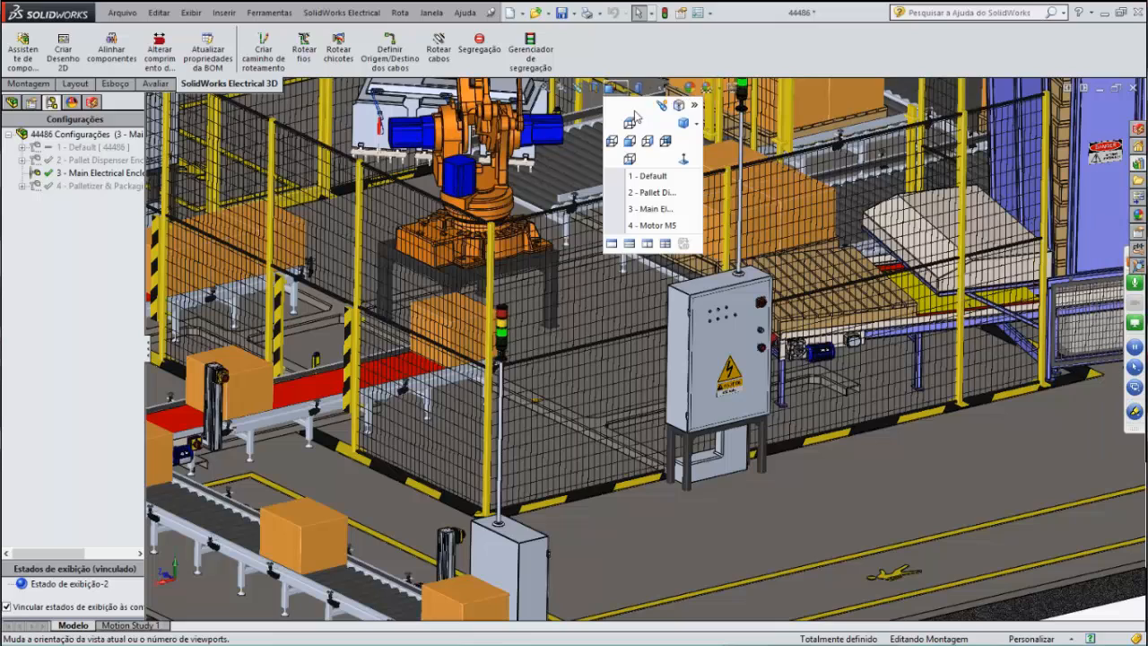
left_click(662, 209)
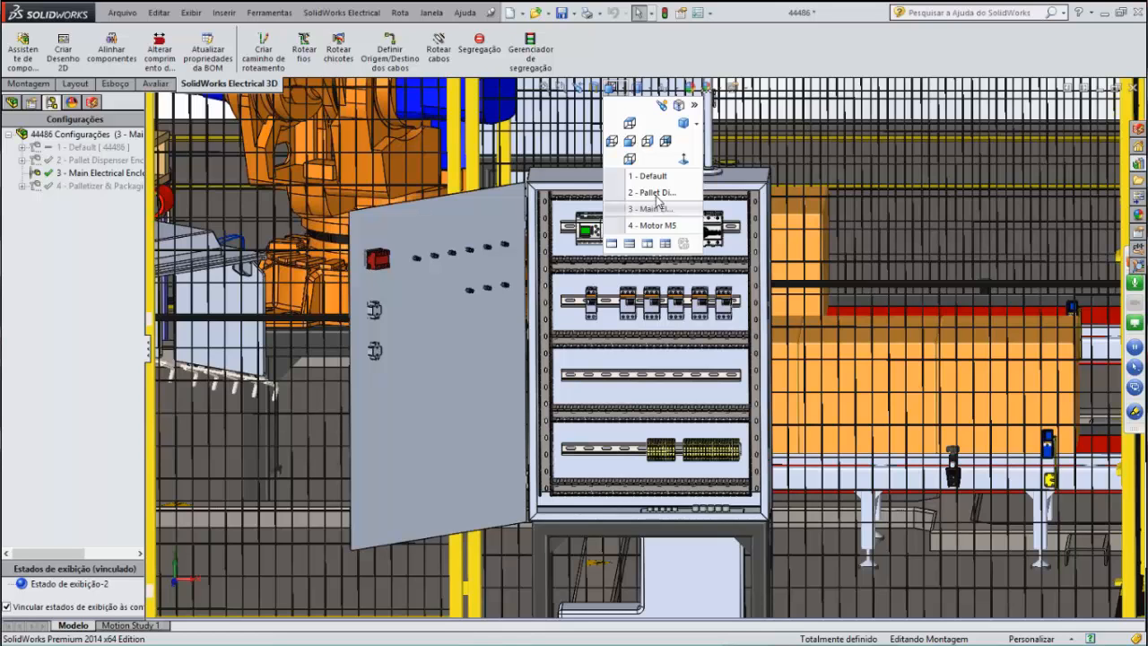
Display the saved view 2 - Pallet Dispenser and activate the matching Pallet Dispenser enclosure configuration, framing the open electrical cabinet.
left_click(655, 192)
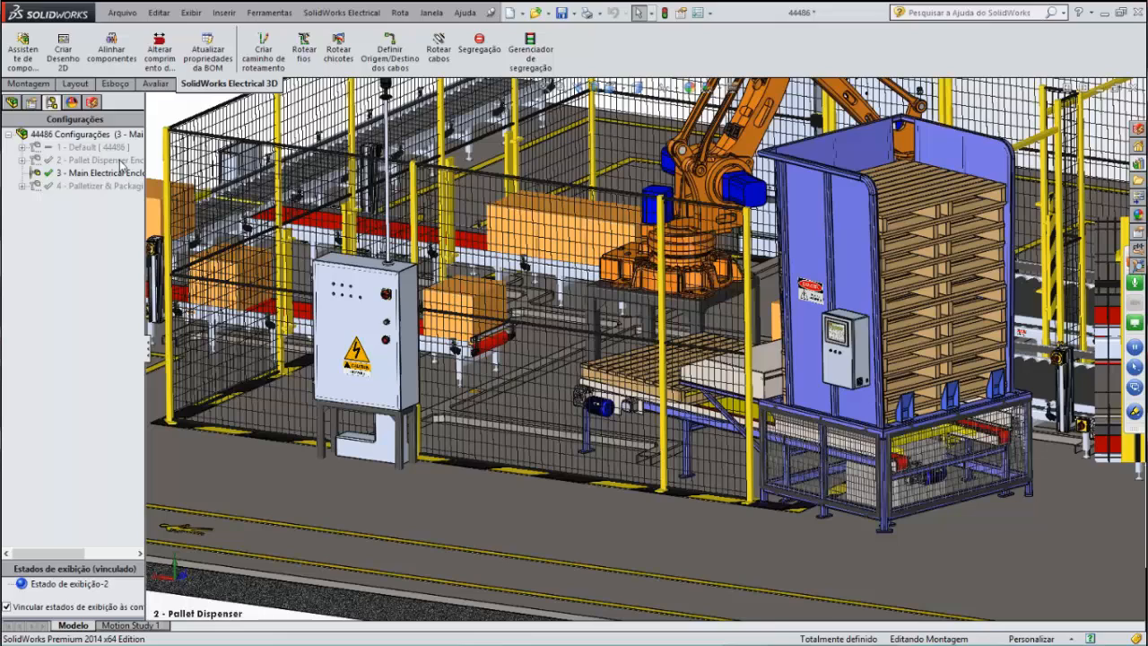
double_click(121, 161)
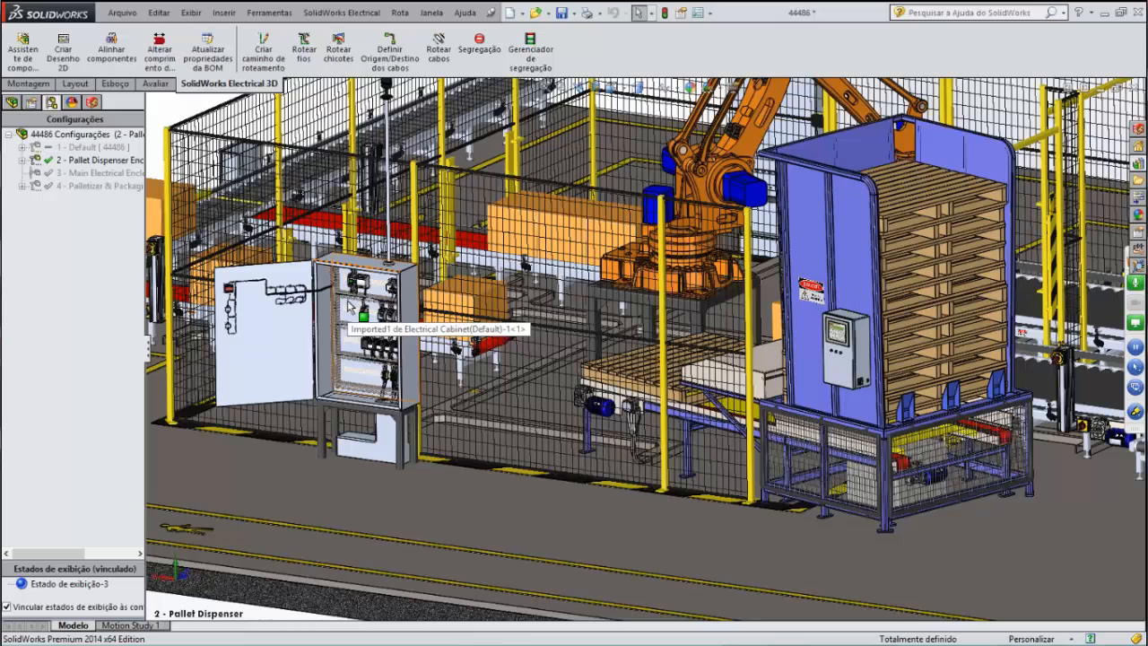
left_click(353, 306)
scroll(354, 306, "down", 6)
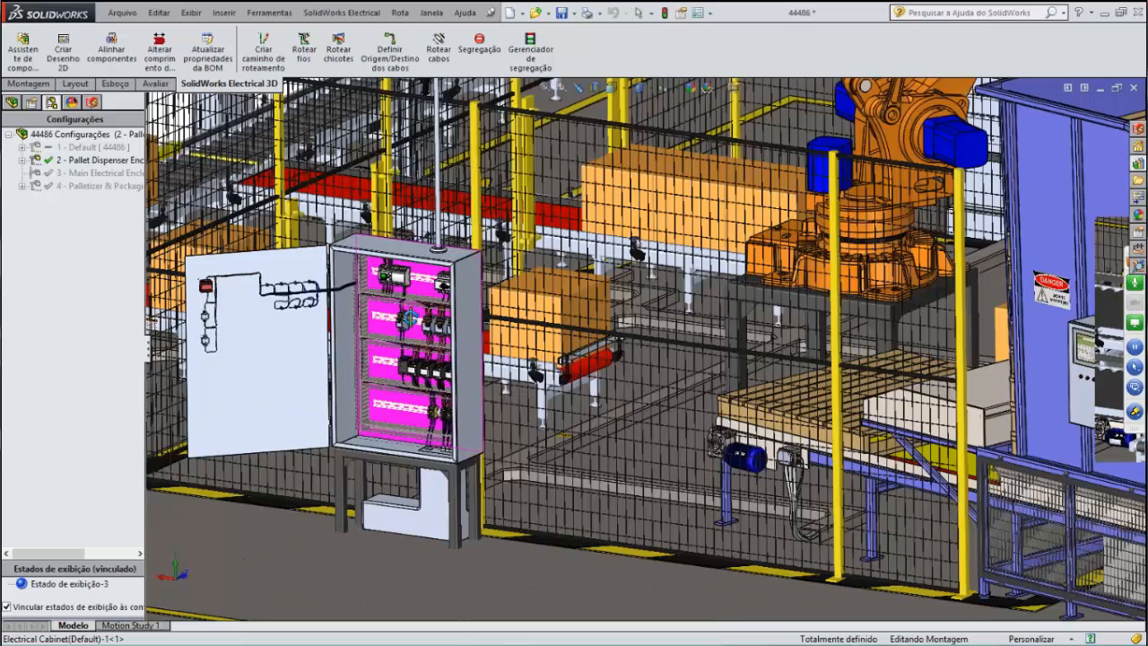
left_click(422, 324)
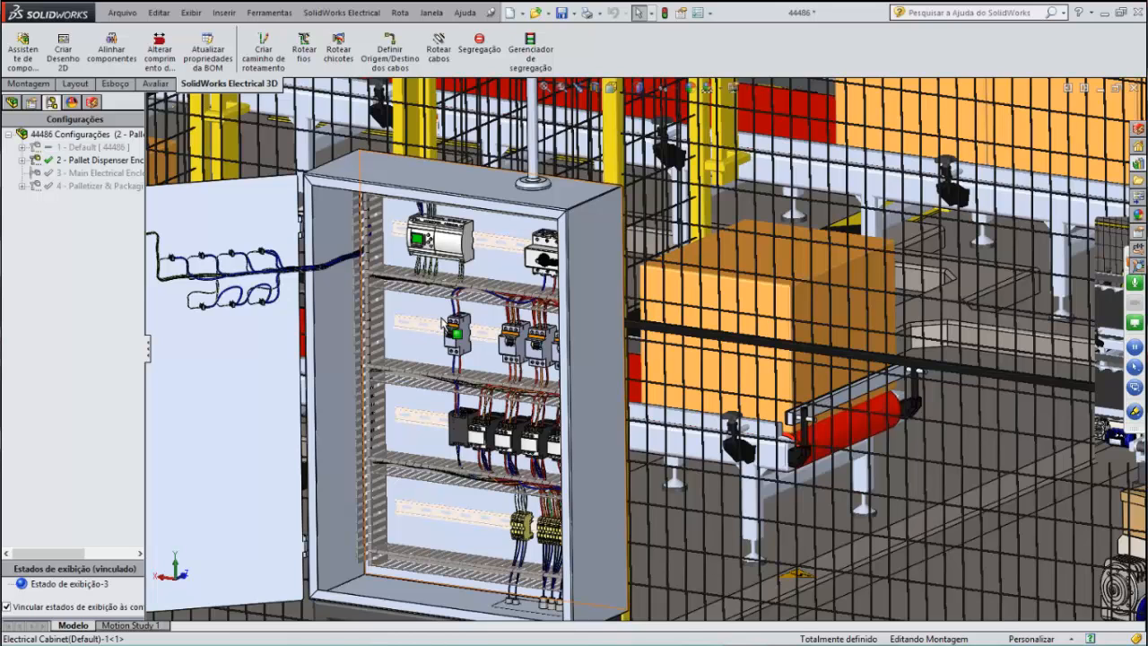
scroll(442, 323, "up", 1)
scroll(443, 324, "up", 1)
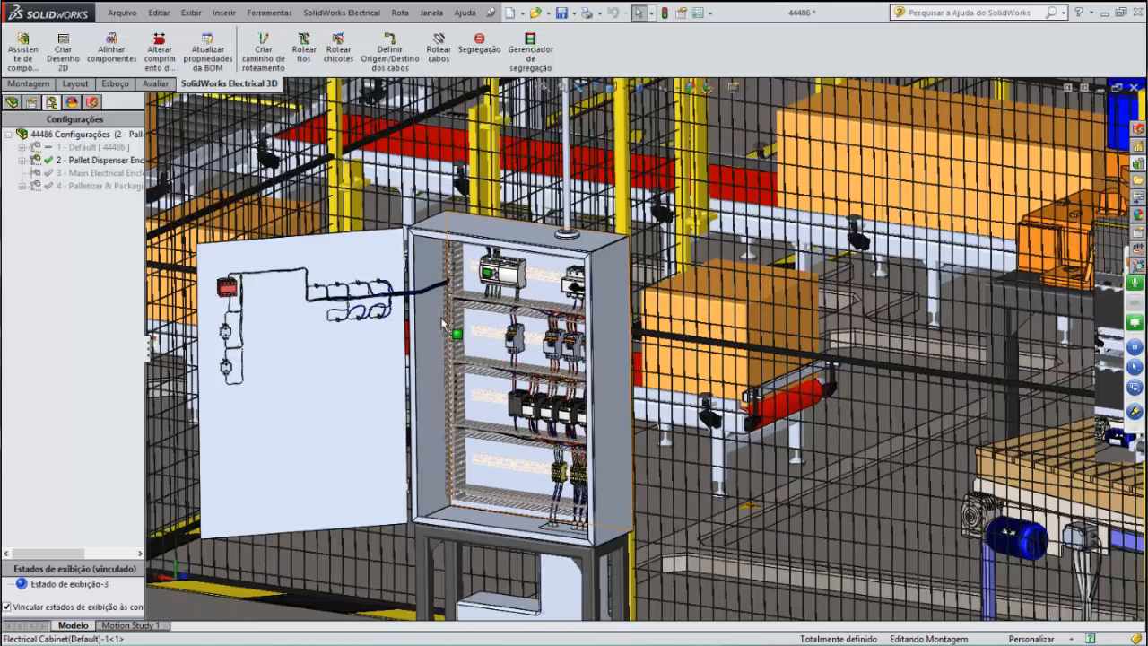
Switch to SolidWorks Electrical and look up the Packaging Line project in the project manager.
key("alt+Tab")
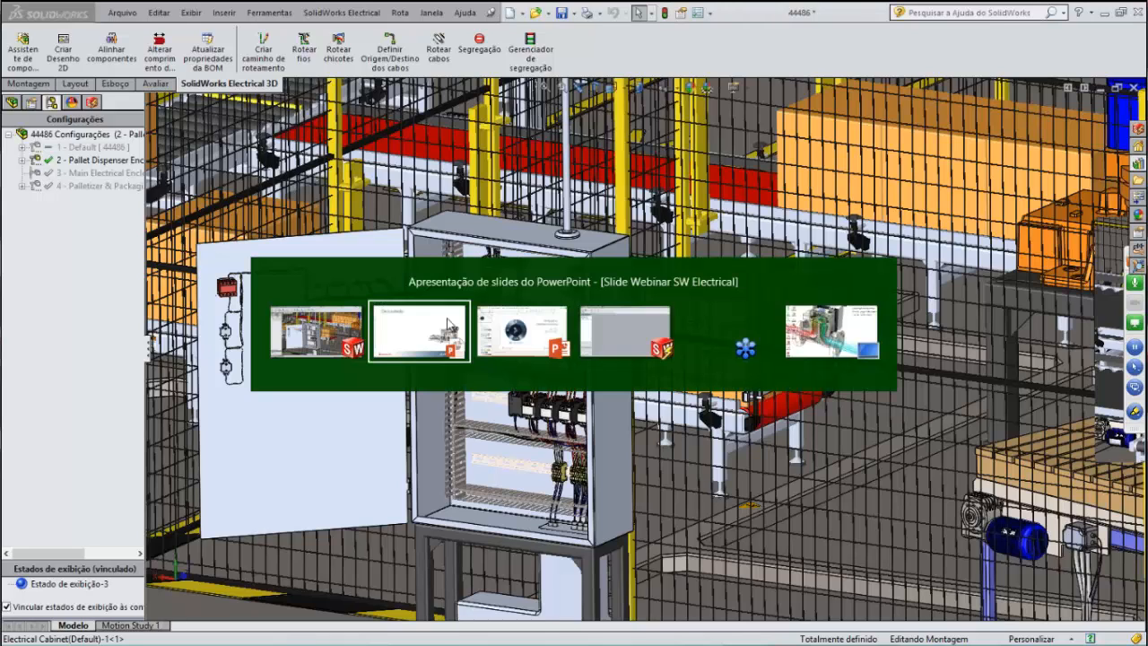
left_click(615, 339)
key("alt")
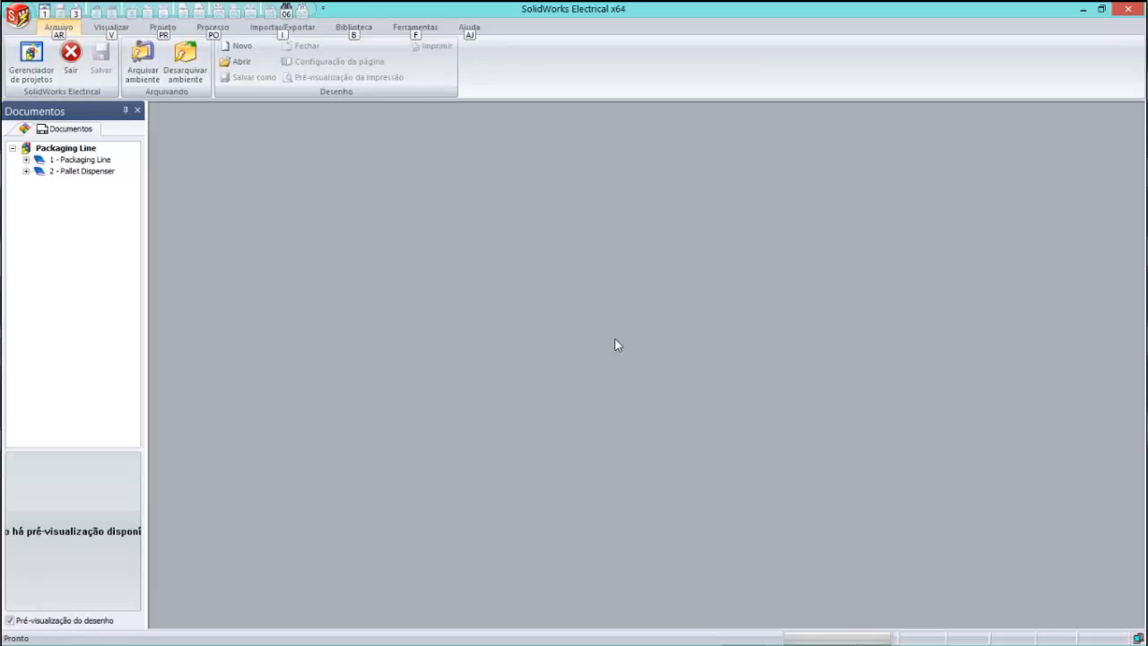
key("Escape")
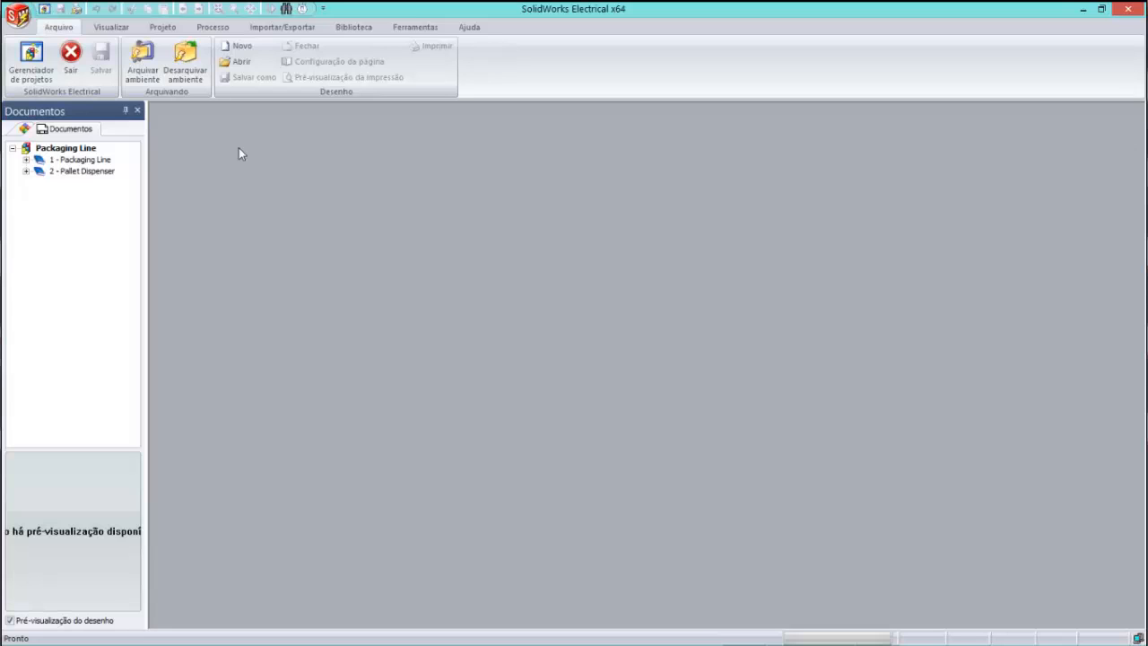
left_click(32, 74)
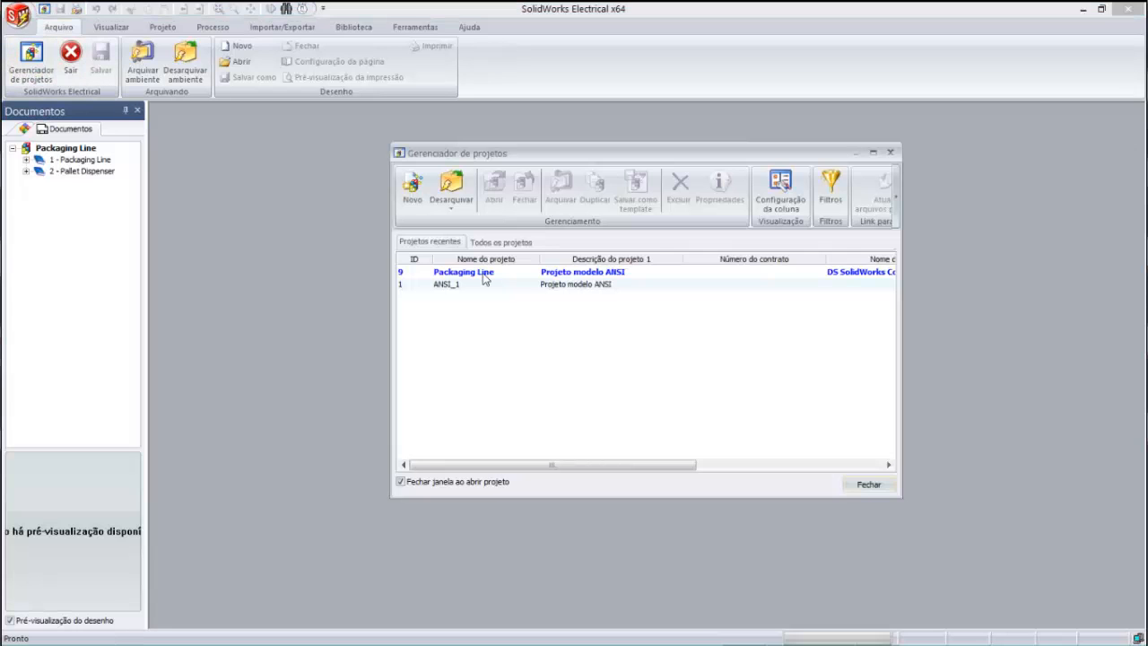
left_click(489, 275)
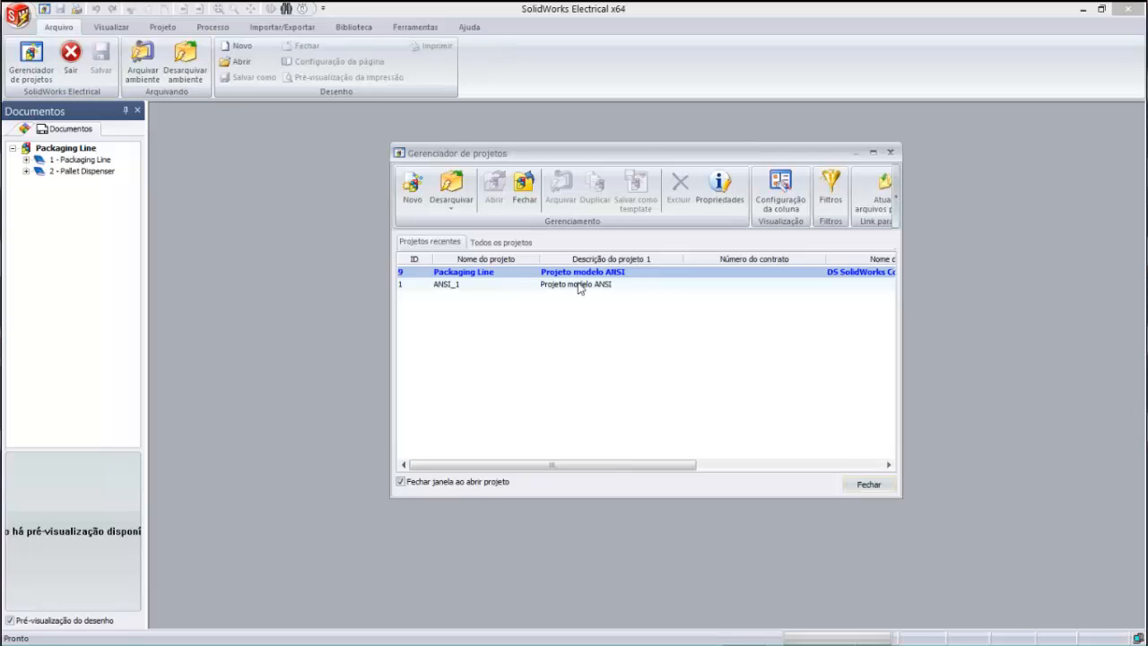
left_click(892, 154)
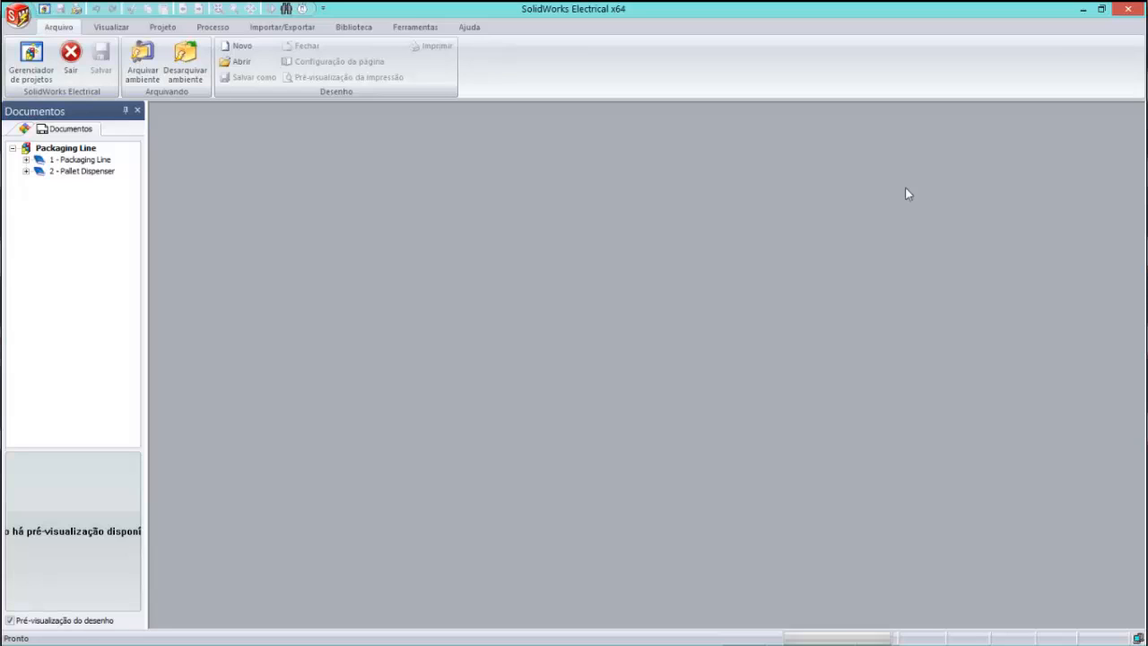
Expand both project books and review the Leroy Somer motor datasheet stored under the Packaging Line documents.
left_click(25, 160)
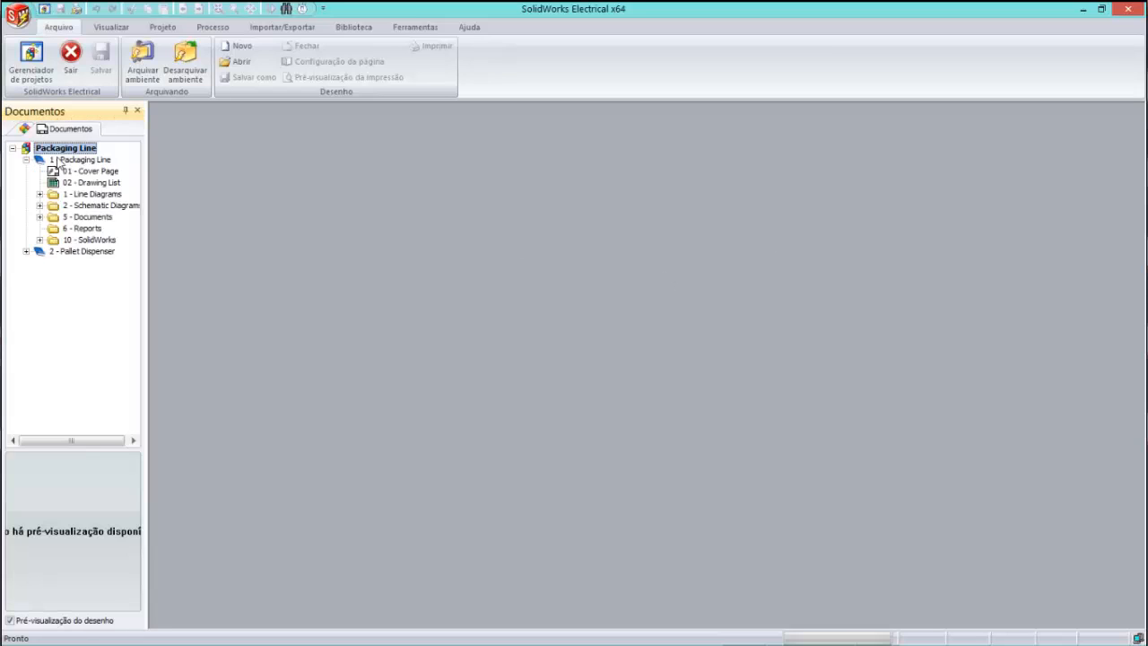
left_click(26, 251)
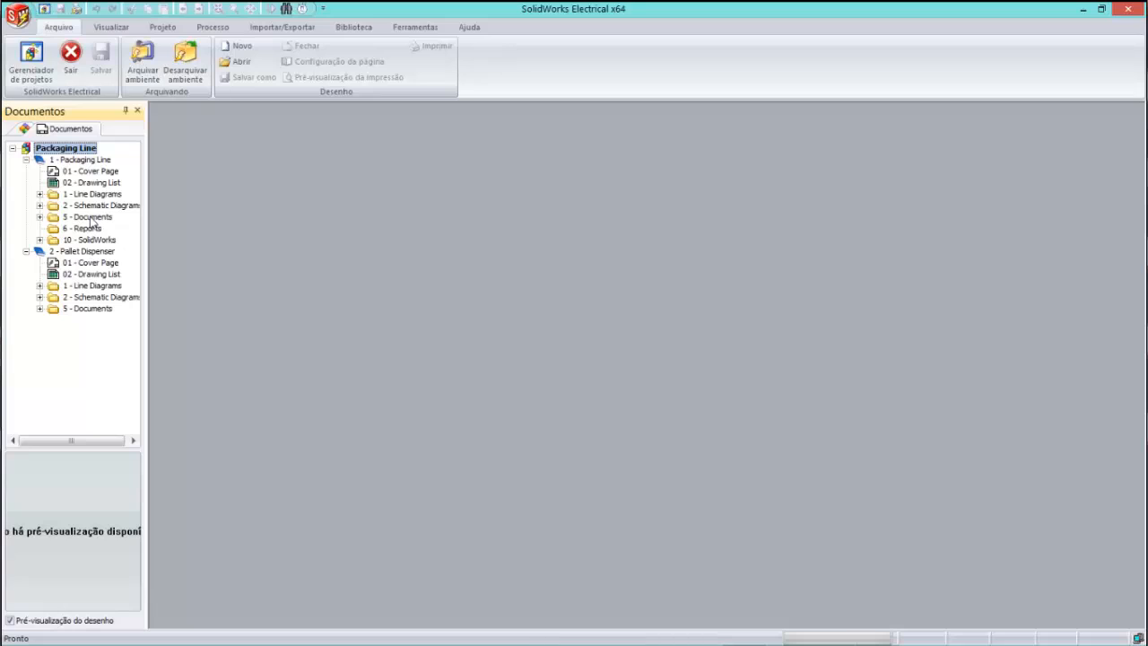
left_click(41, 217)
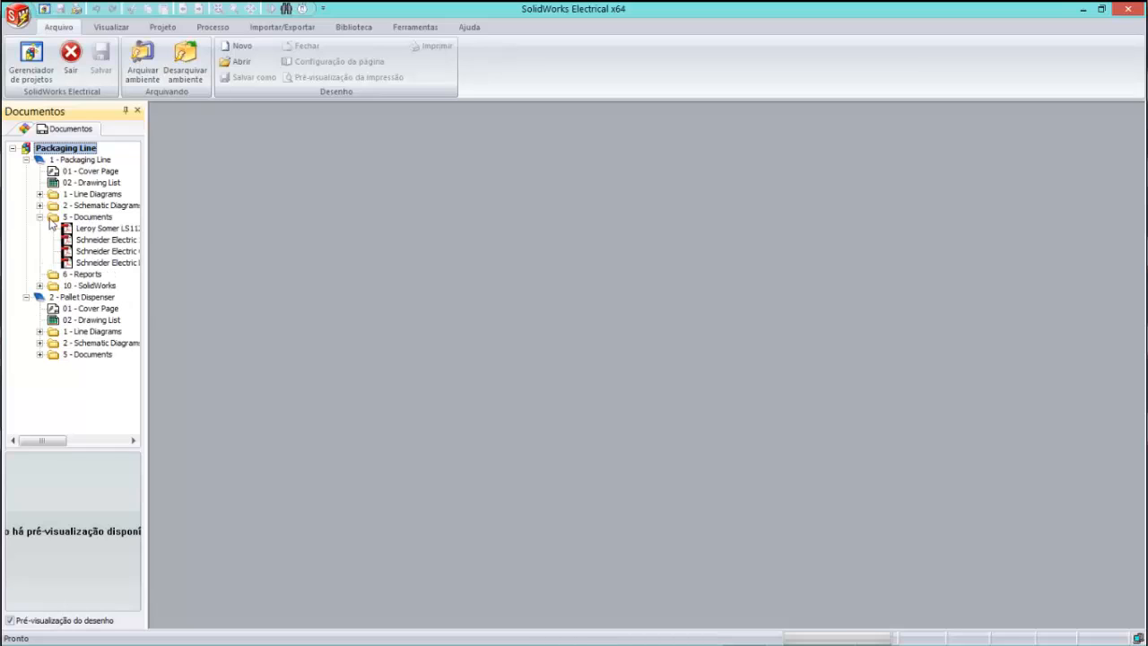
double_click(108, 229)
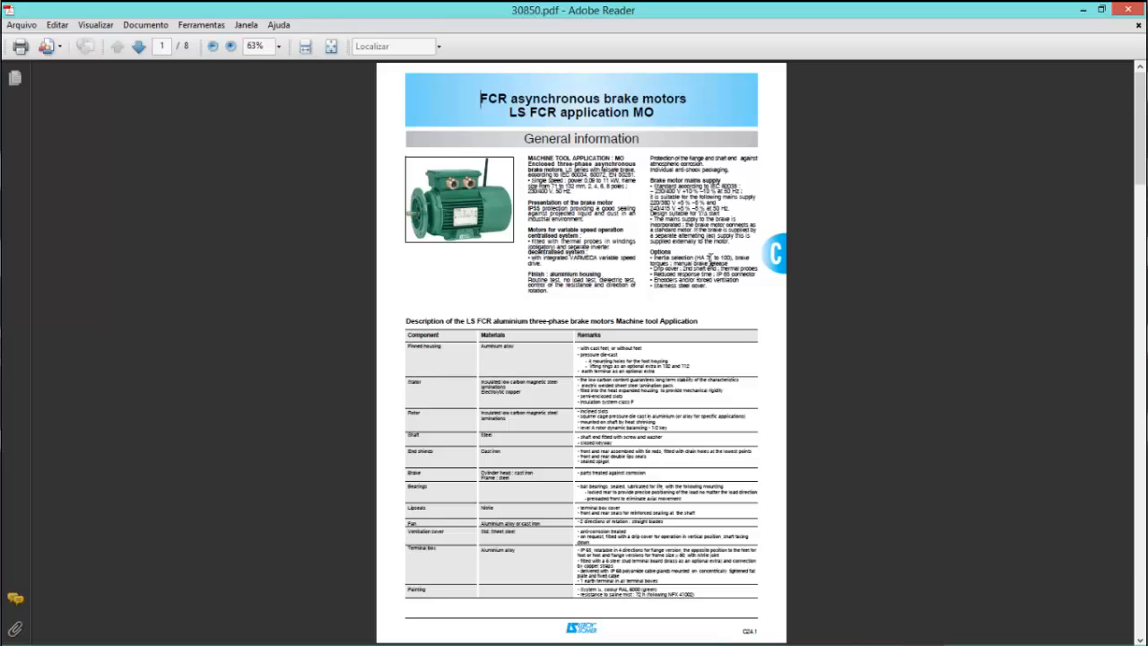
scroll(826, 276, "down", 1)
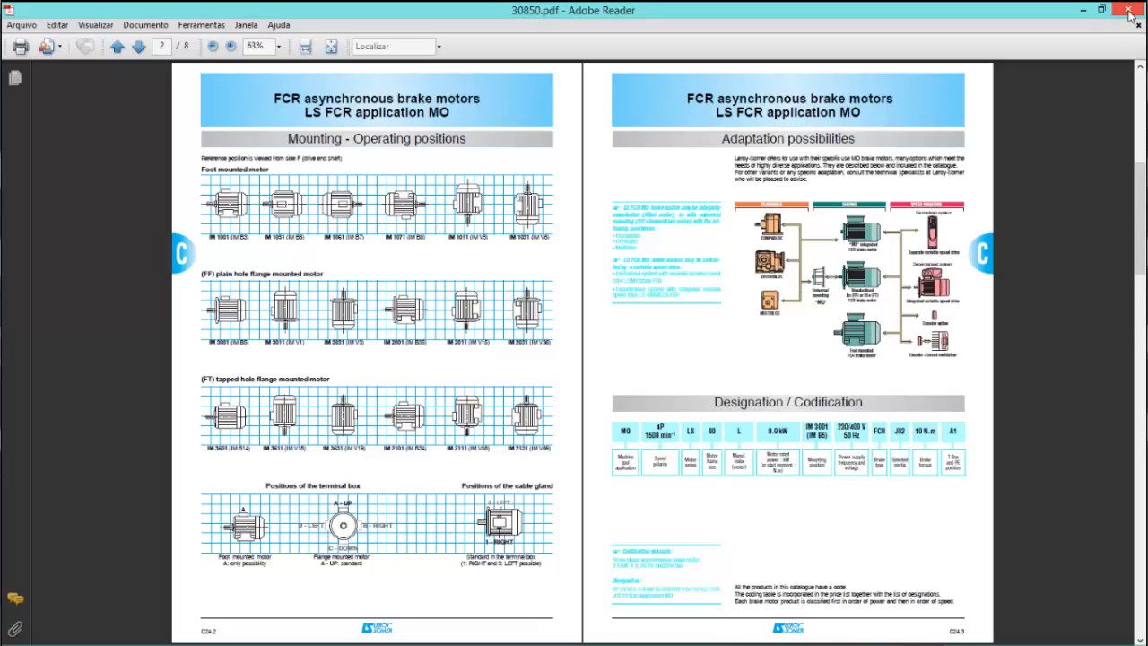
left_click(1130, 11)
left_click(40, 217)
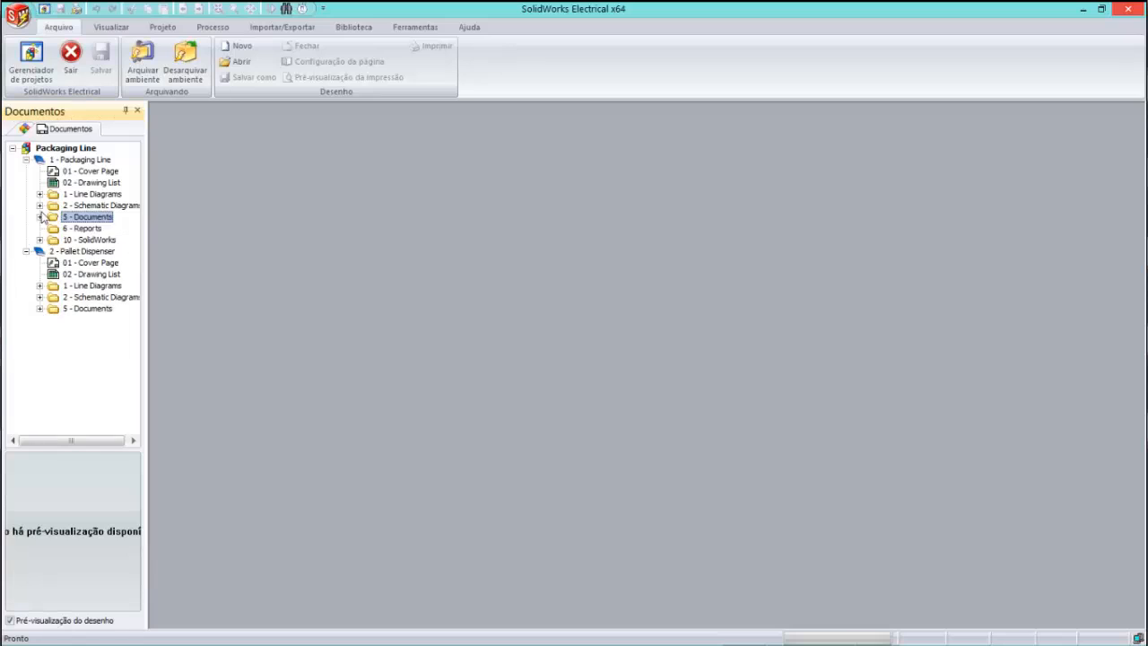
Open line diagram 04 - Packaging Line 2 and examine the motors, terminal strip X1 and cables W6 and W7.
left_click(39, 194)
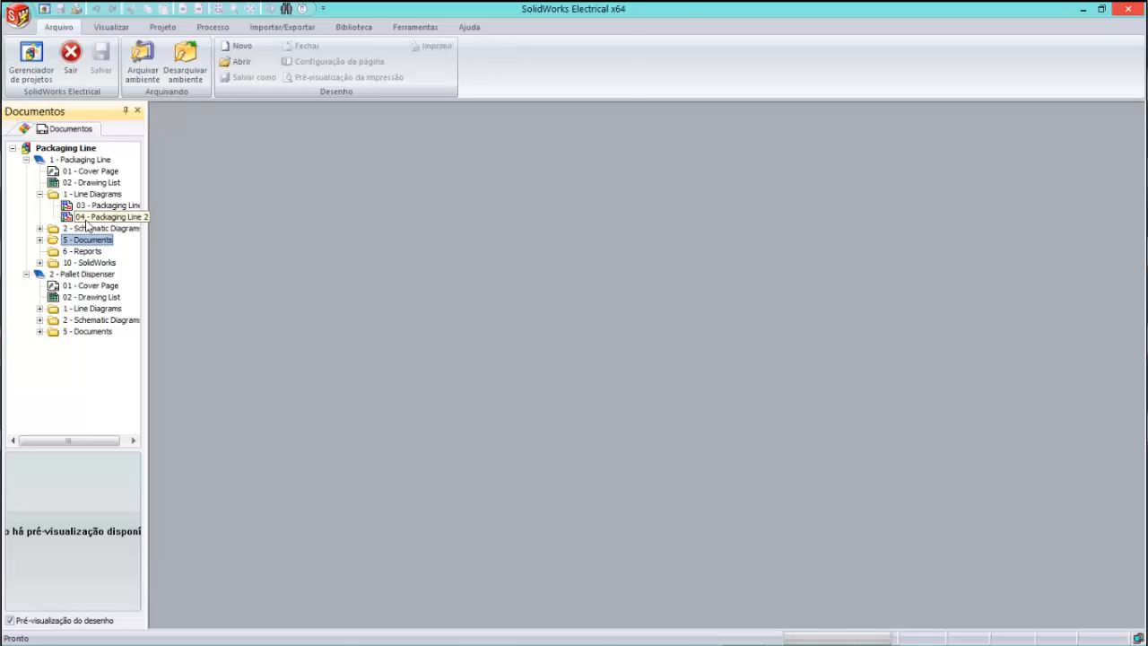
double_click(86, 219)
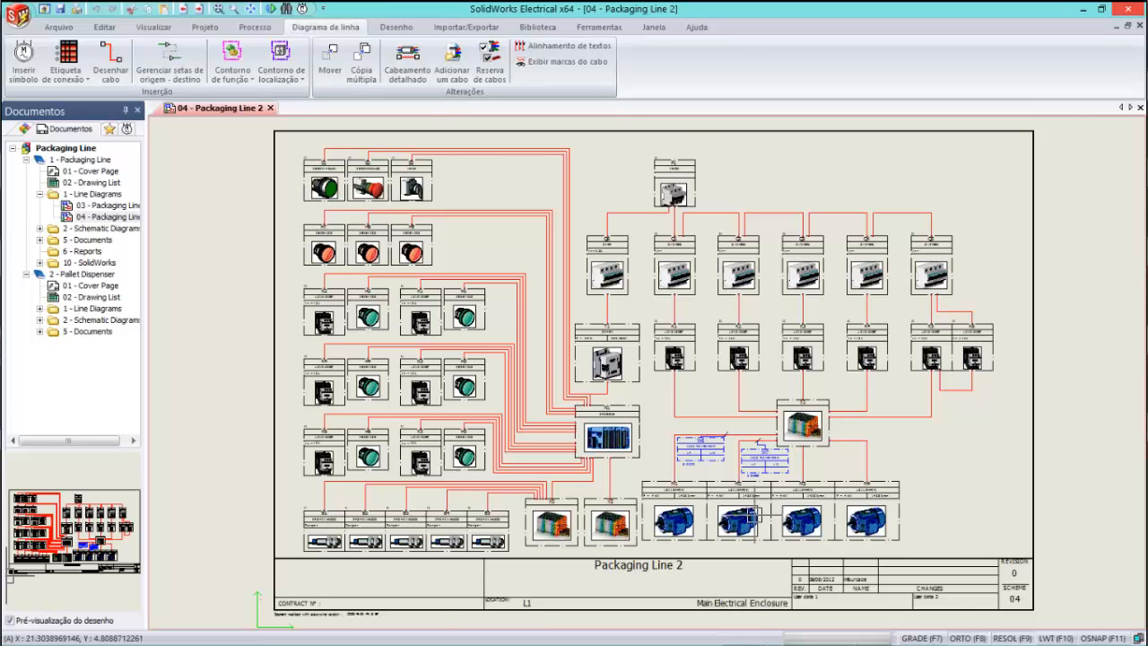
scroll(751, 514, "up", 5)
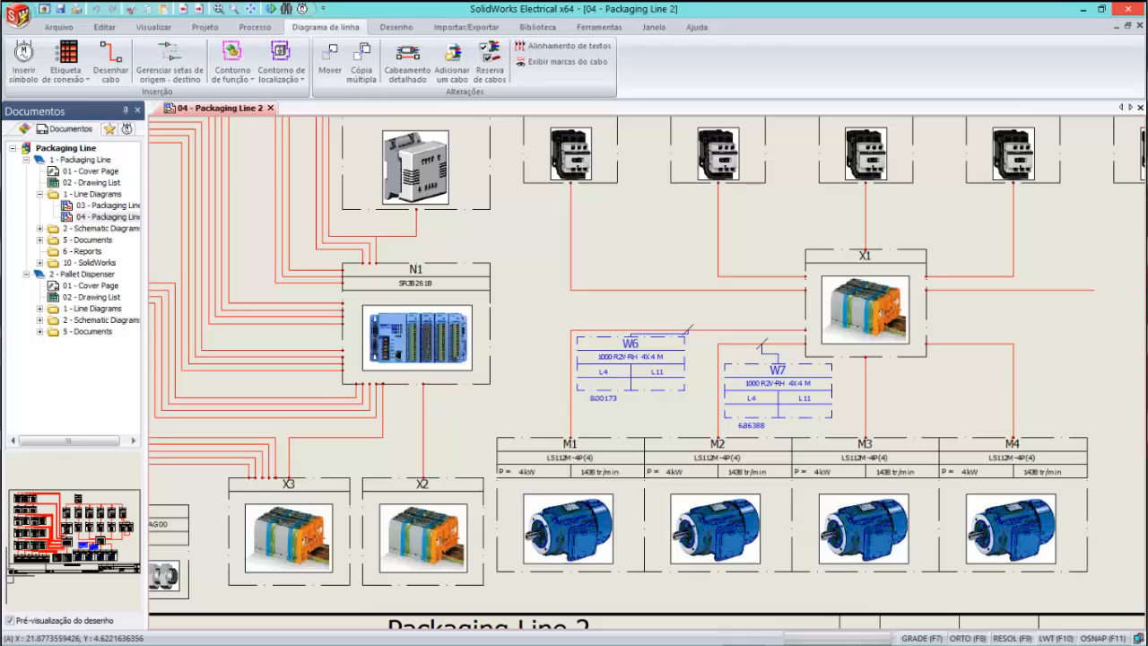
middle_click_drag(784, 525, 635, 485)
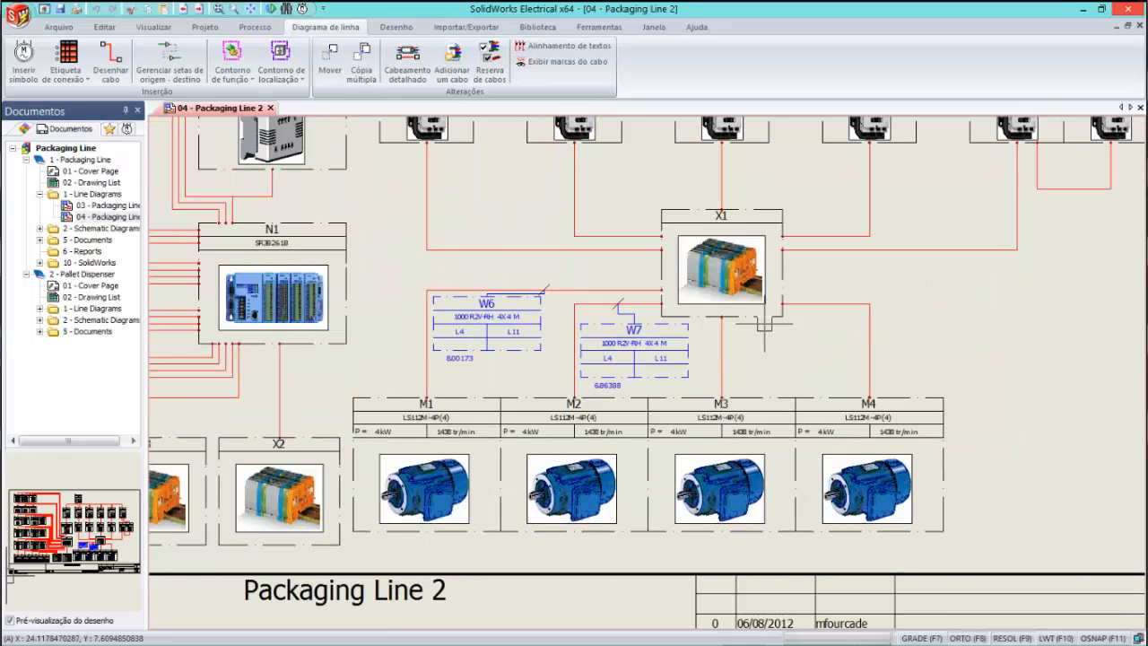
scroll(808, 320, "down", 1)
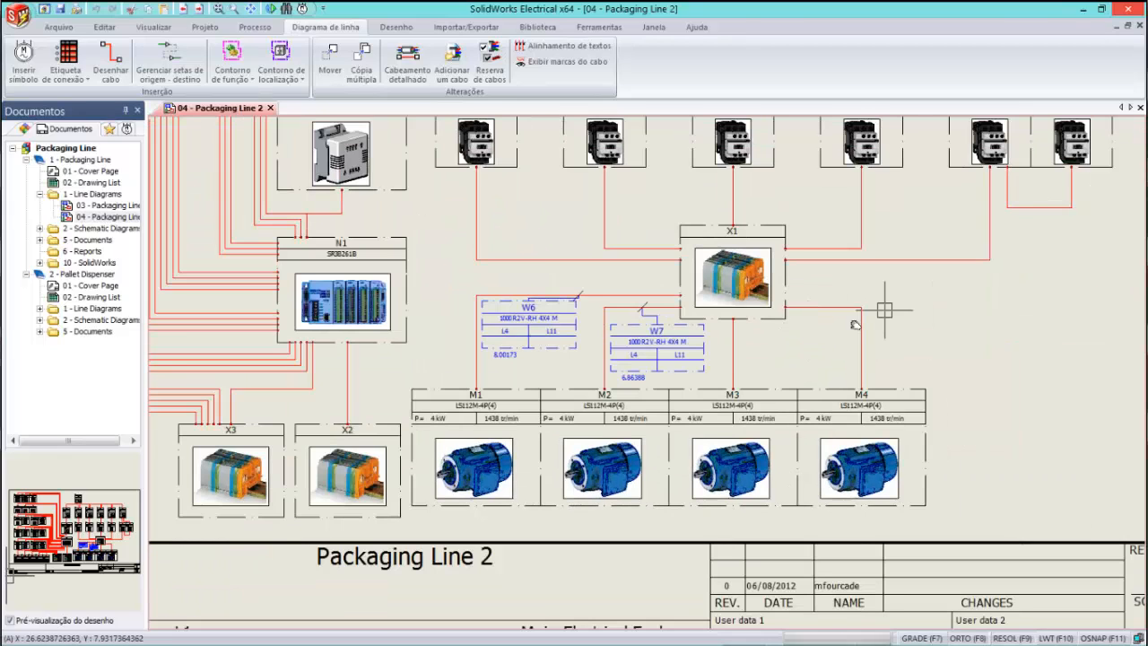
mouse_move(885, 310)
middle_mouse_down()
mouse_move(797, 398)
mouse_move(884, 404)
middle_mouse_up()
scroll(884, 410, "up", 1)
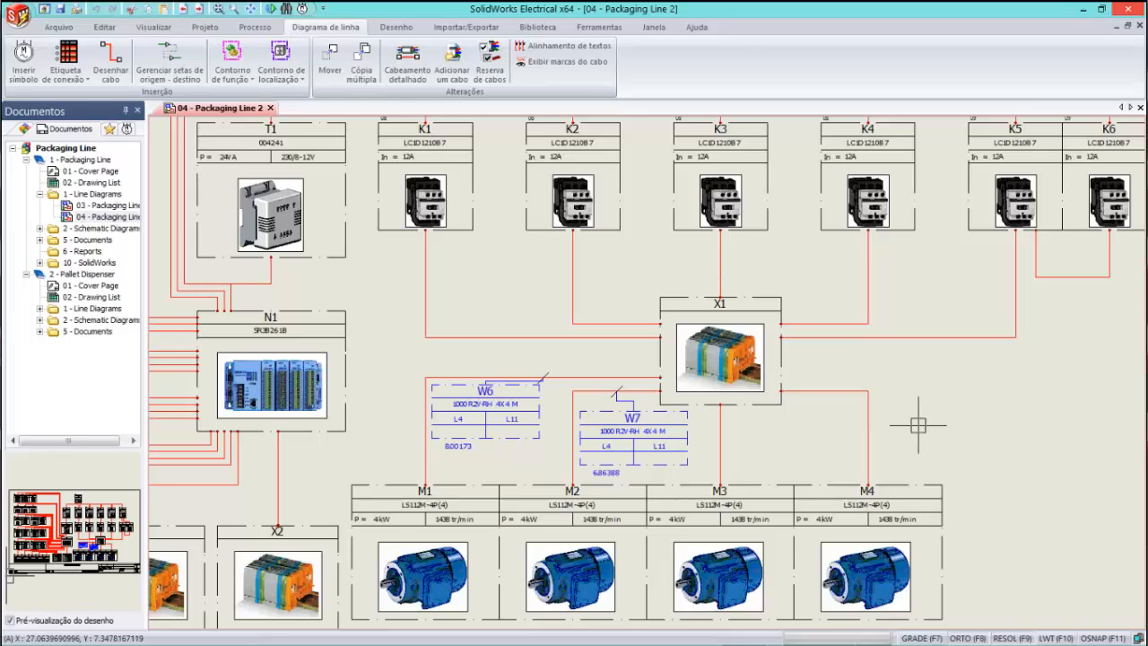
middle_click(919, 425)
middle_click(918, 426)
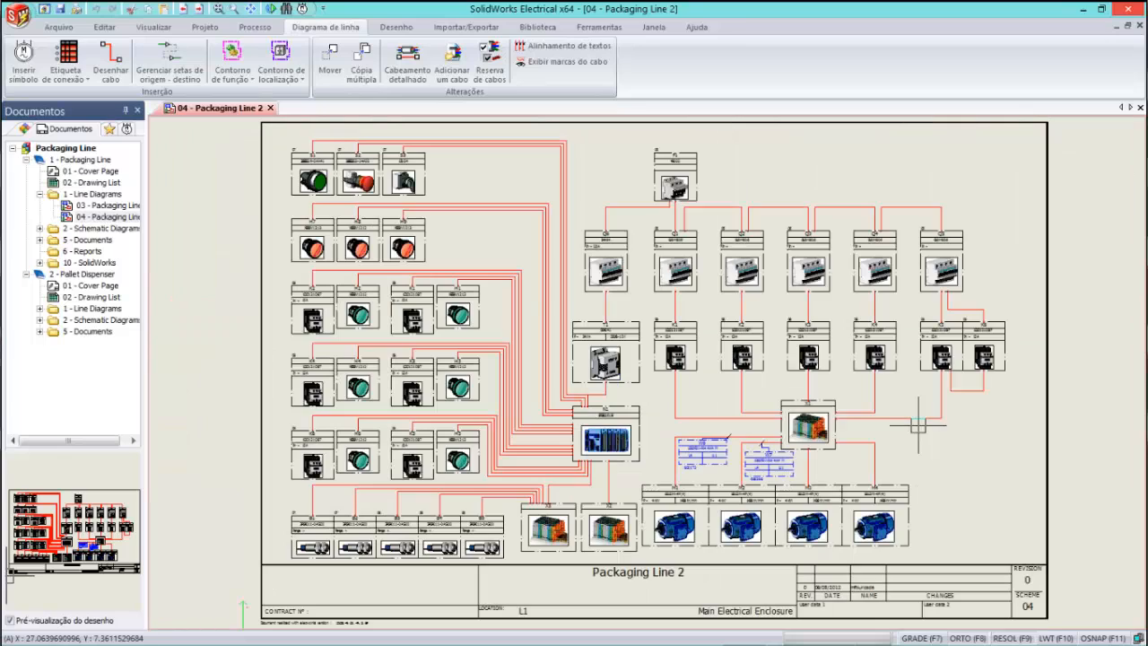
Open schematic 05 - Power - Packaging Line and examine the power circuits of motors M1 to M3.
left_click(39, 229)
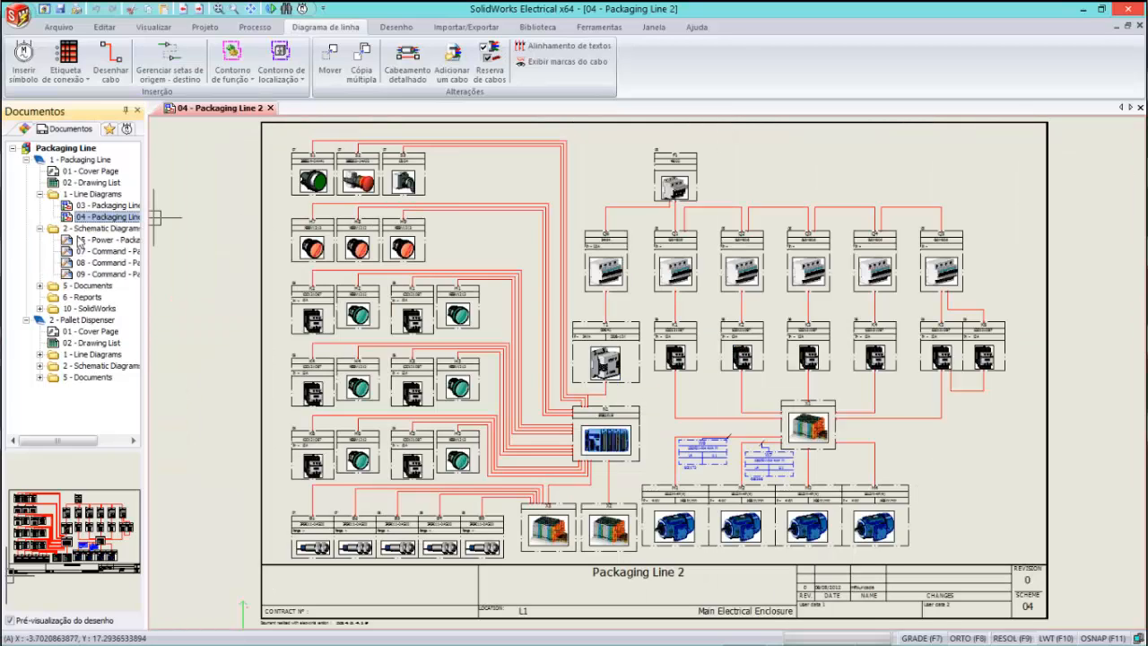
double_click(80, 240)
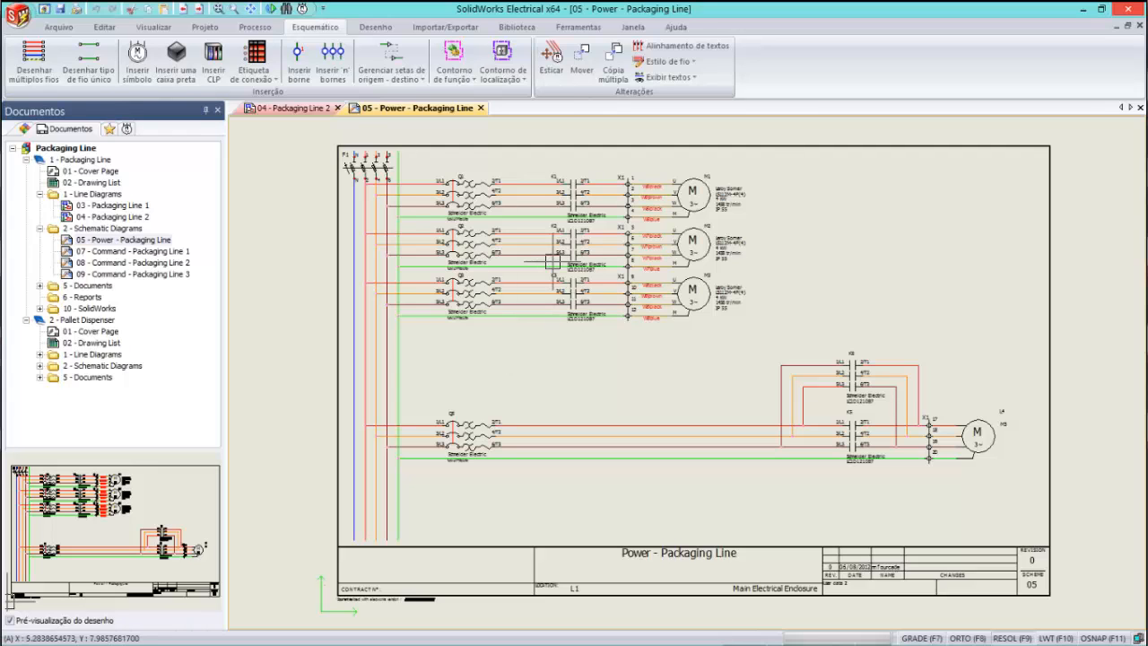
scroll(559, 280, "up", 4)
middle_click_drag(585, 309, 630, 371)
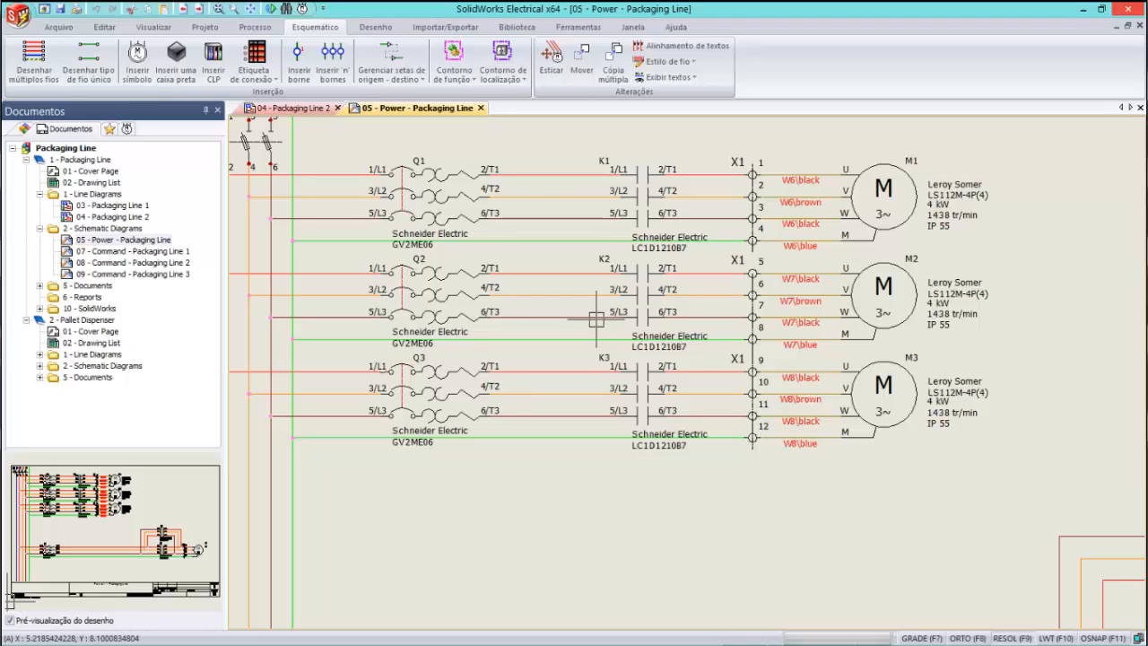
scroll(597, 318, "up", 2)
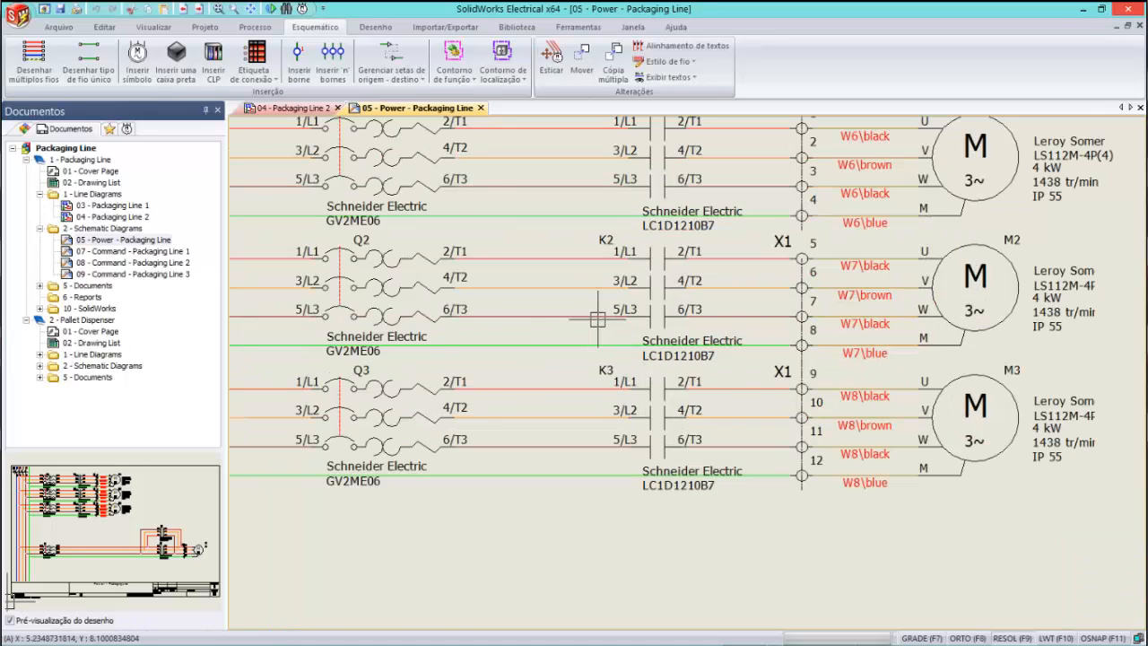
scroll(597, 318, "down", 3)
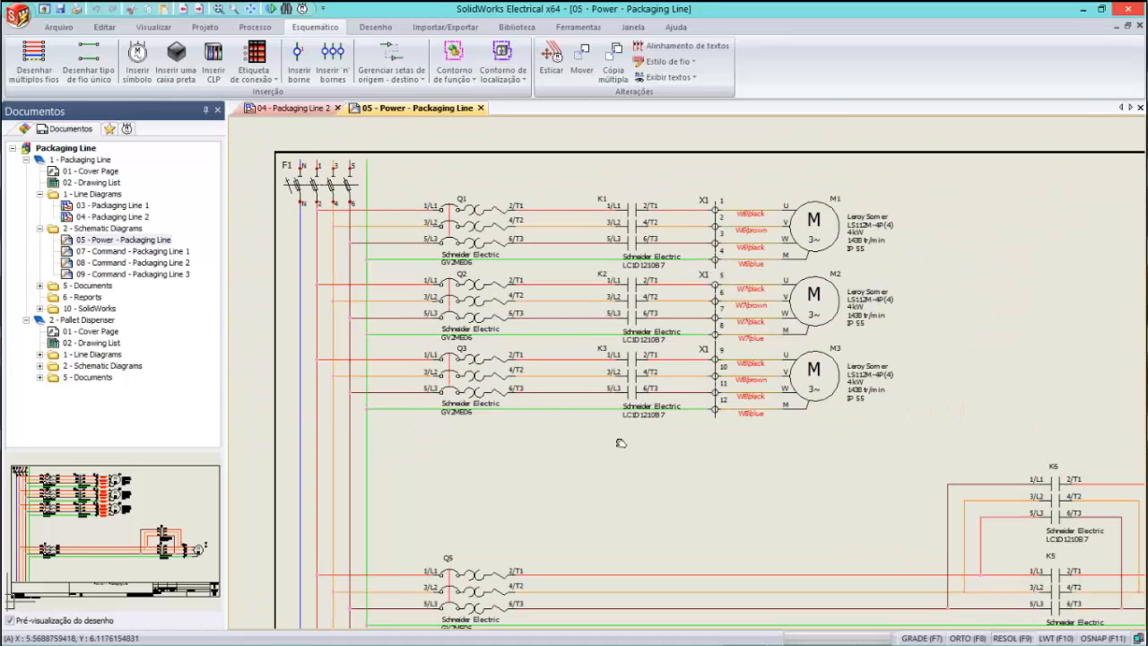
middle_click_drag(619, 450, 621, 443)
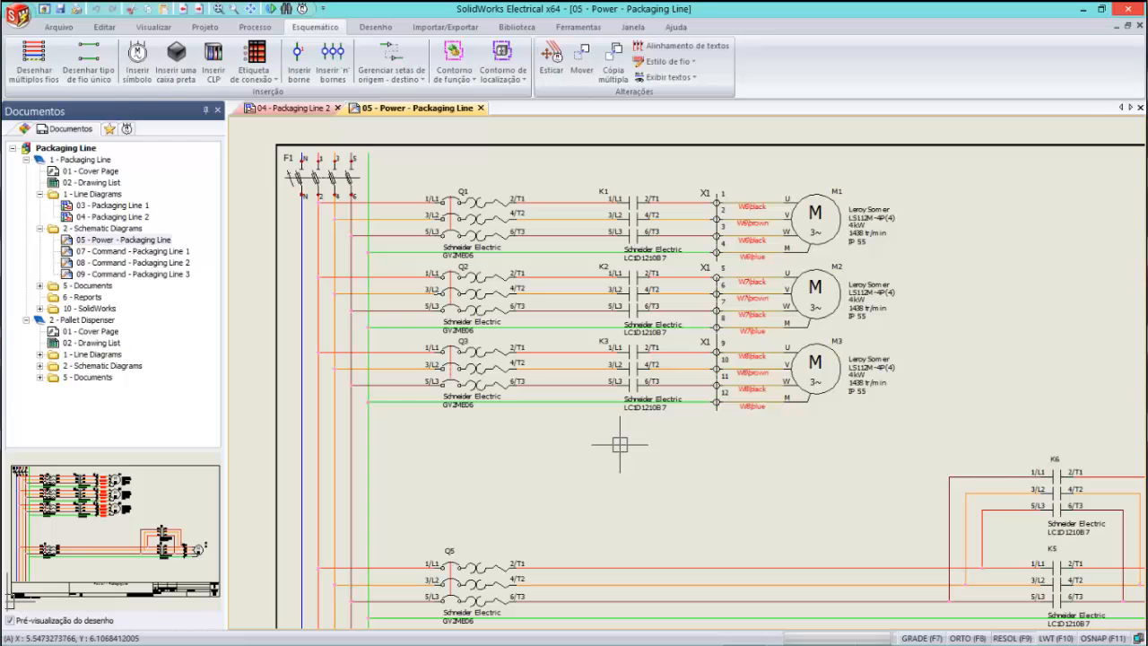
Switch back to the SolidWorks assembly and show the electrical project's document list.
key("alt+Tab")
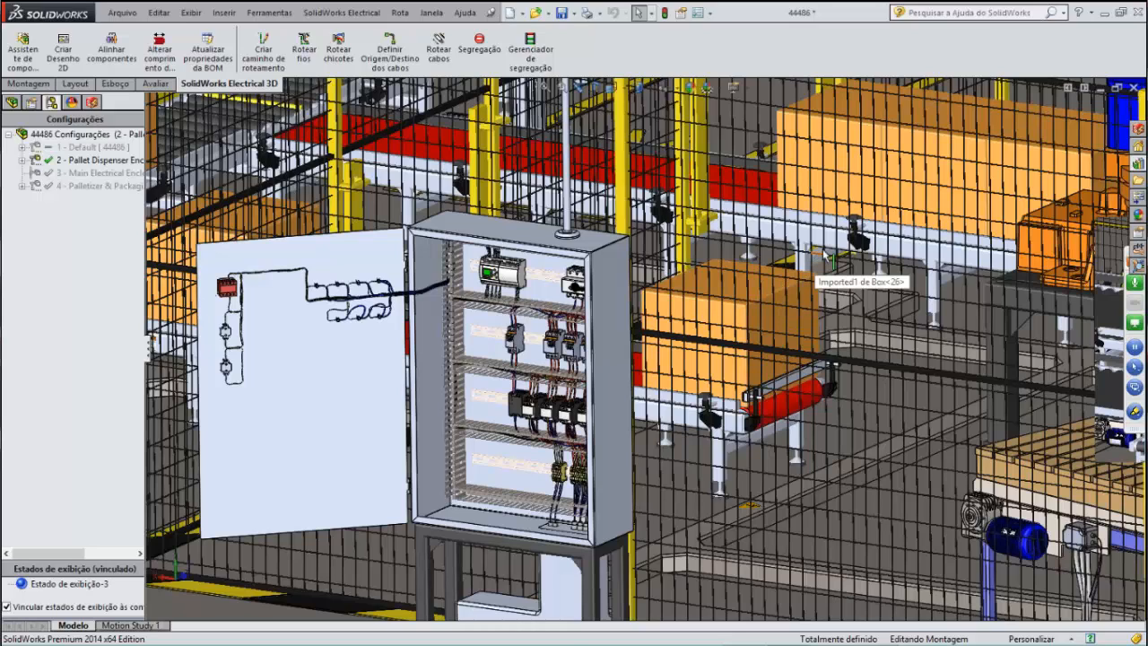
left_click(1139, 131)
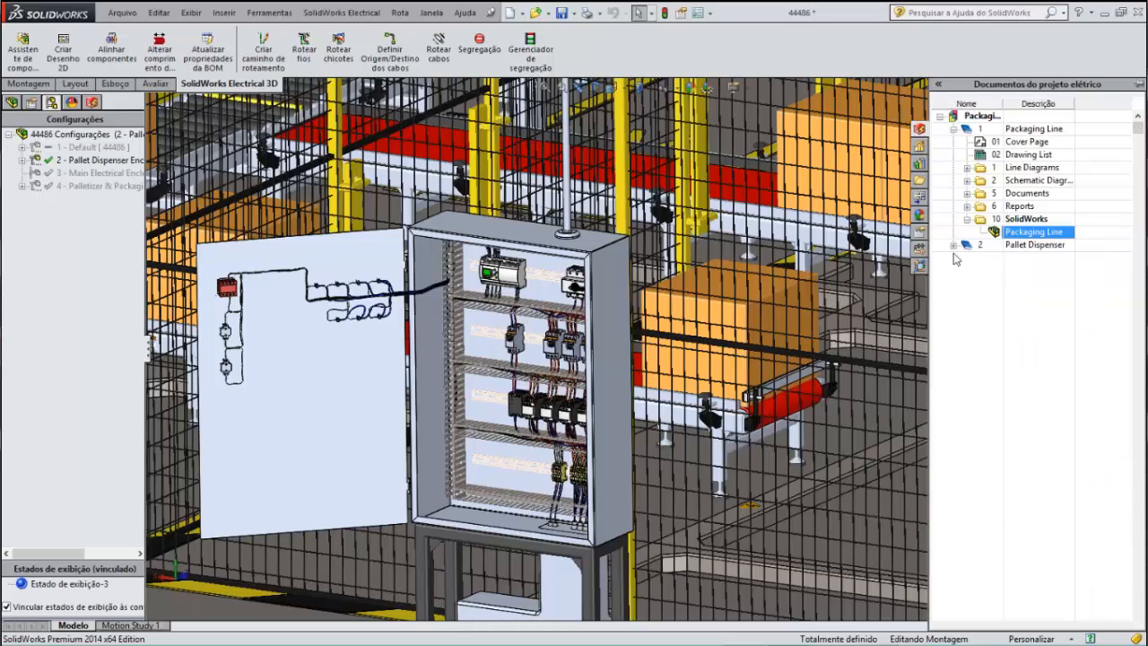
Preview the Packaging Line 2 line diagram from the electrical project's documents, and close the preview.
left_click(967, 168)
double_click(1012, 199)
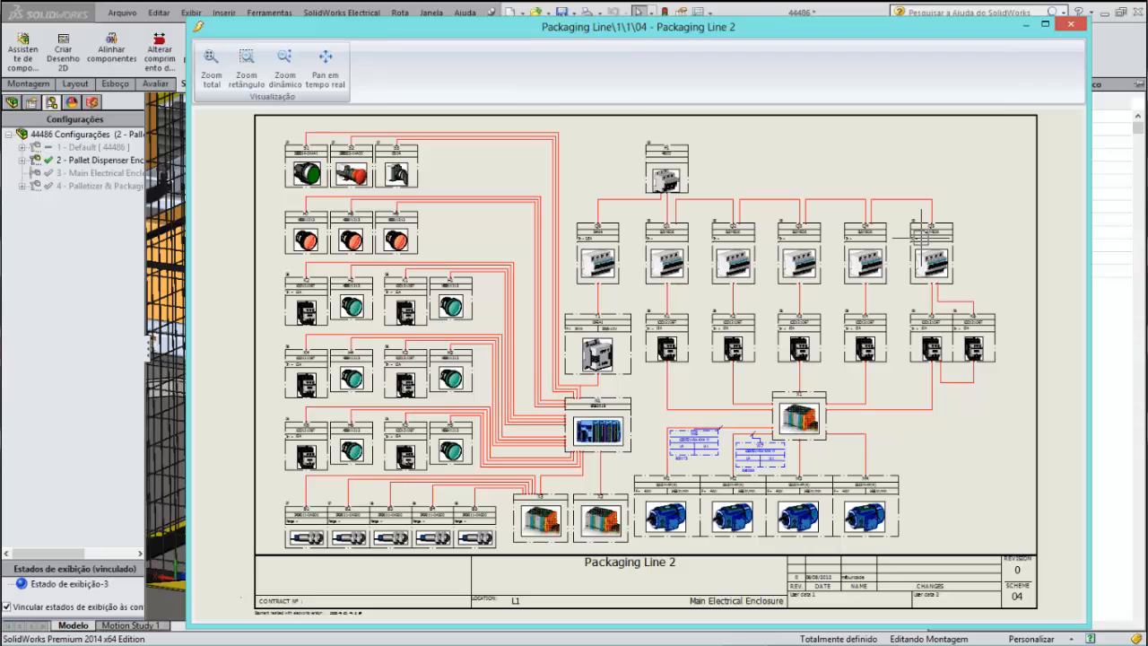
left_click(1071, 27)
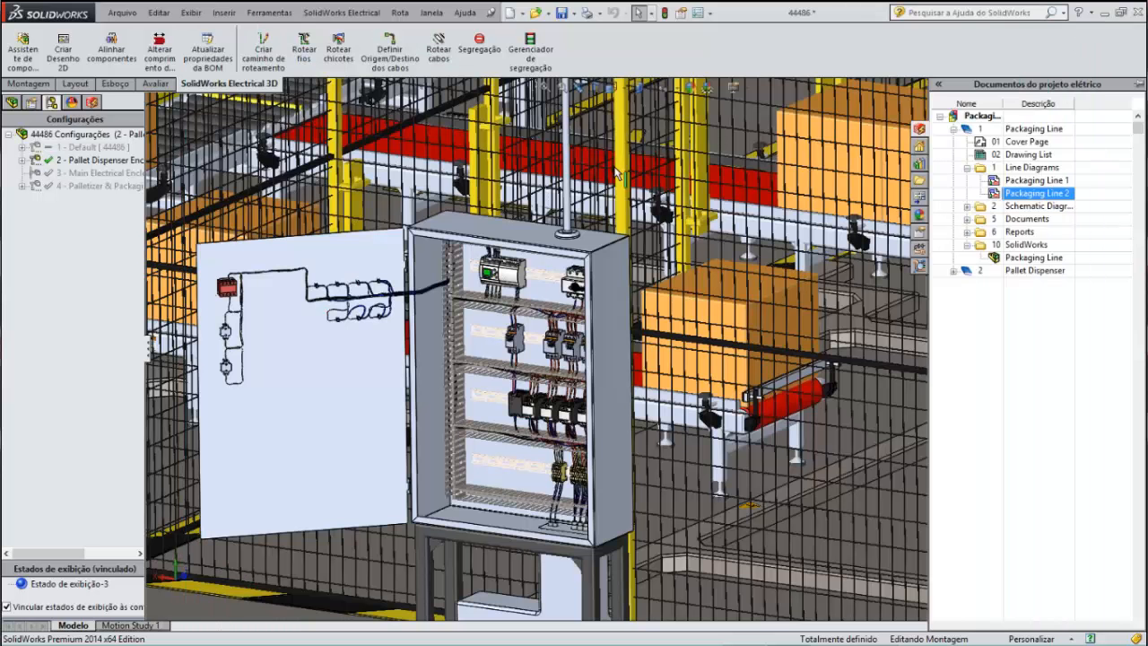
Show the electrical component tree of the assembly and expand locations L1 and L11 to examine their components.
left_click(93, 102)
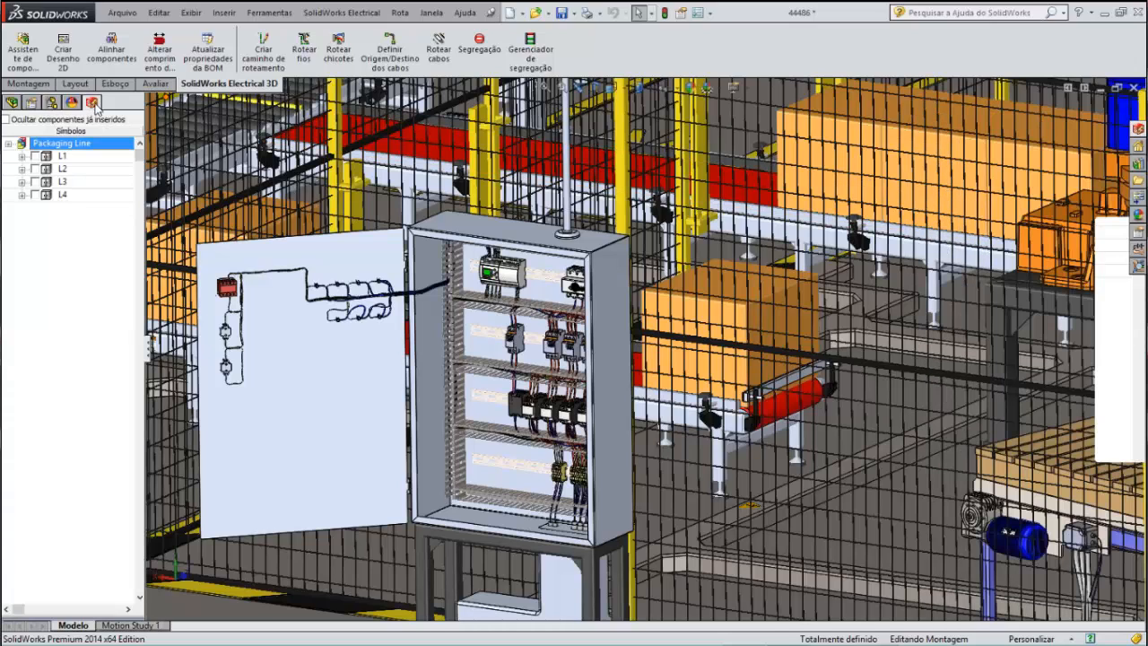
left_click(23, 157)
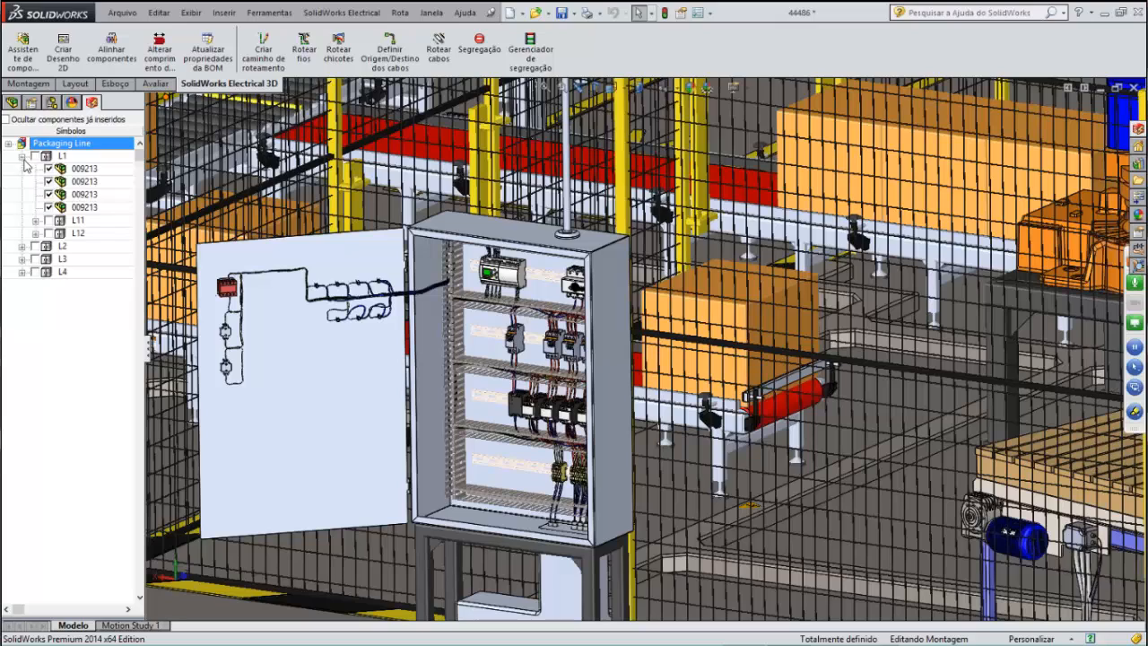
left_click(35, 221)
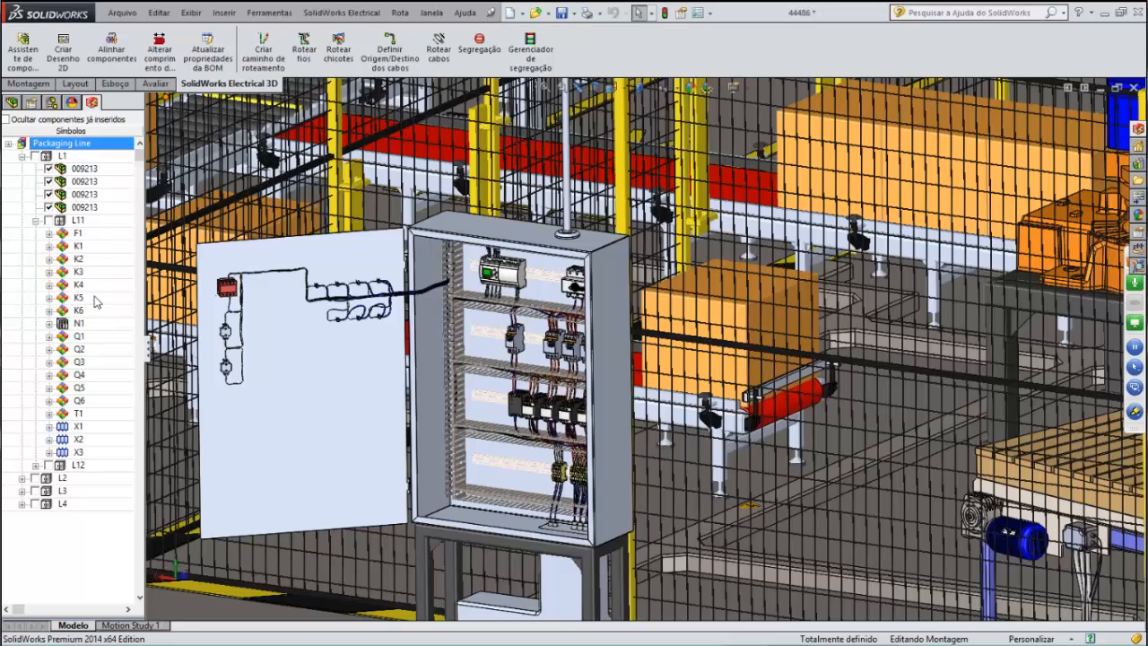
Switch to SolidWorks Electrical and bring up line diagram 04 - Packaging Line 2 around motors M1 to M4.
key("alt+Tab")
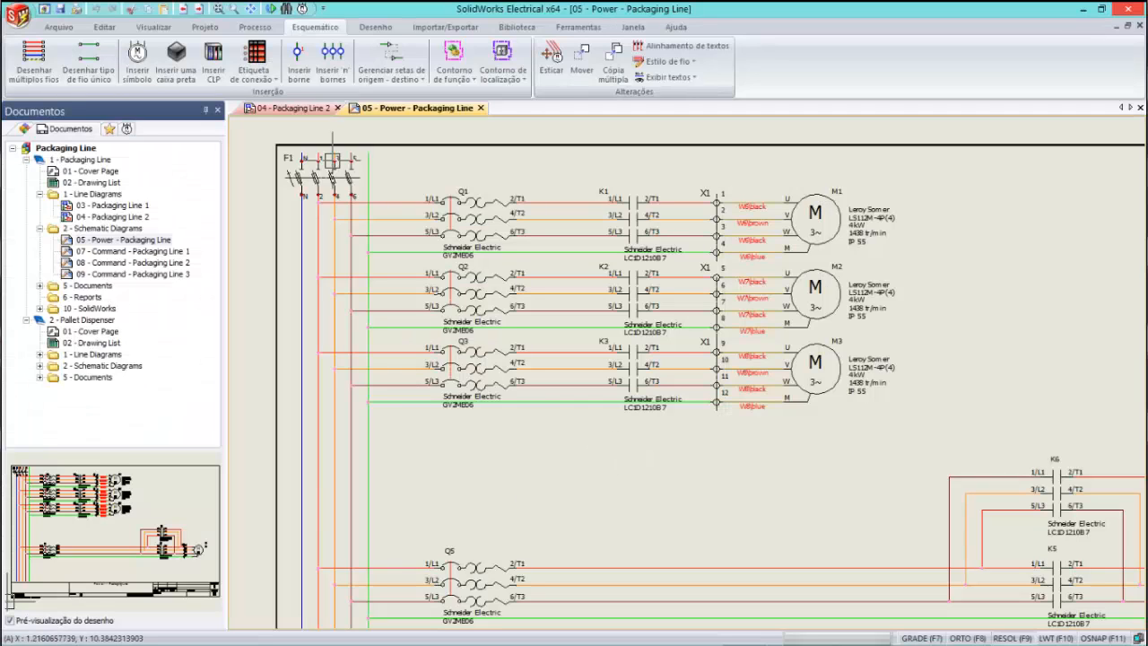
left_click(303, 109)
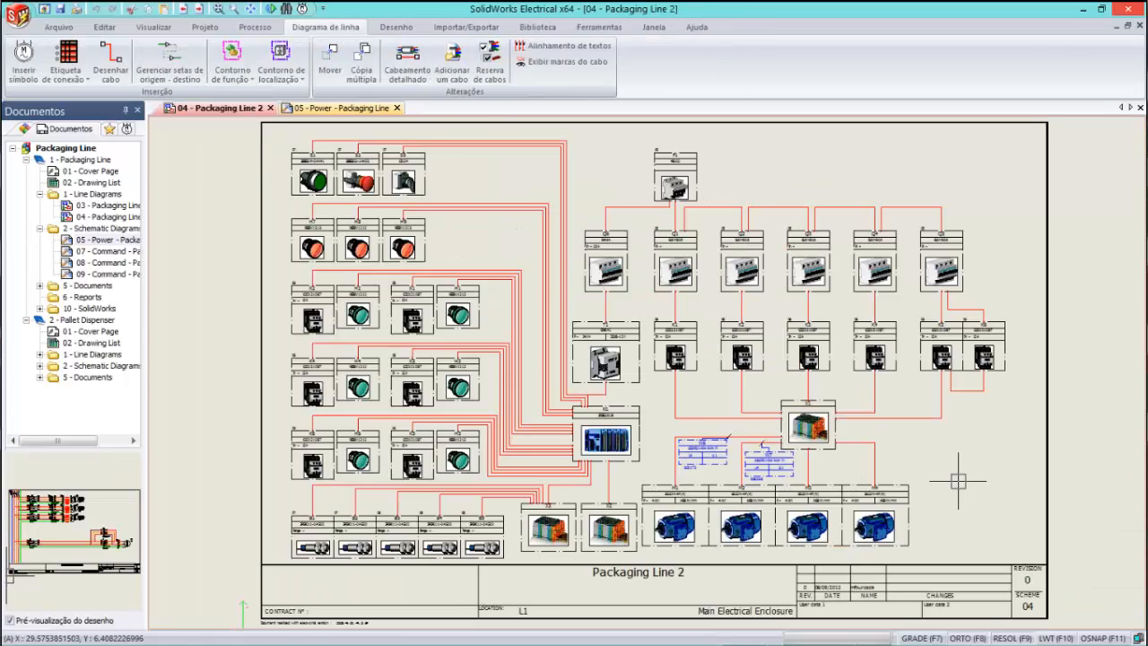
scroll(783, 513, "up", 3)
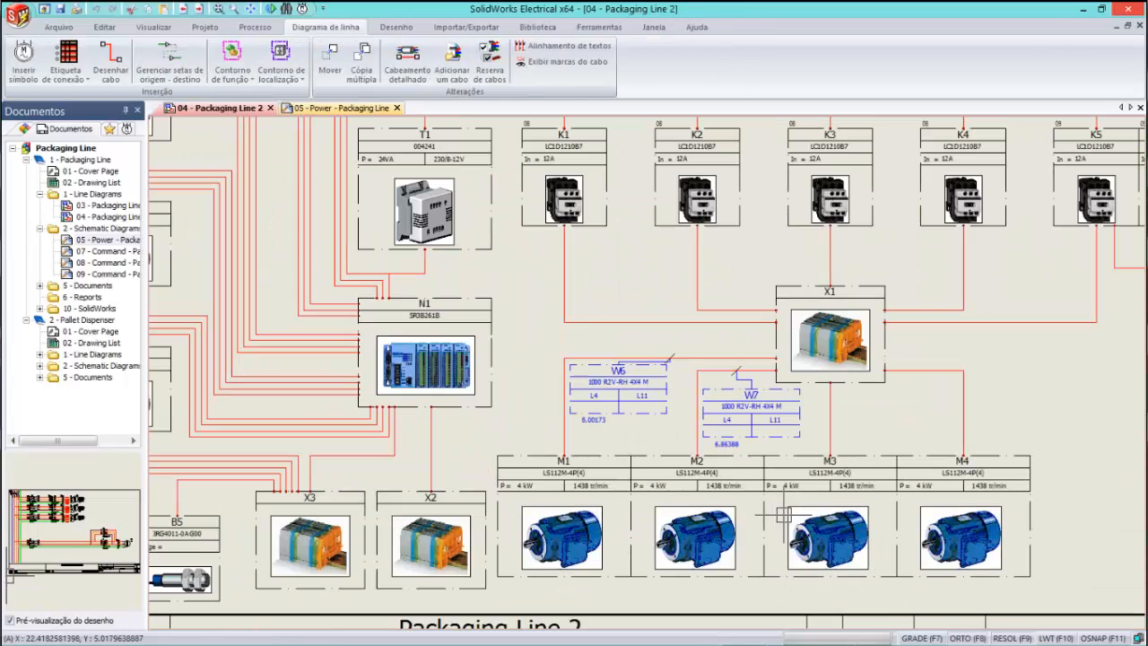
middle_click_drag(907, 513, 657, 422)
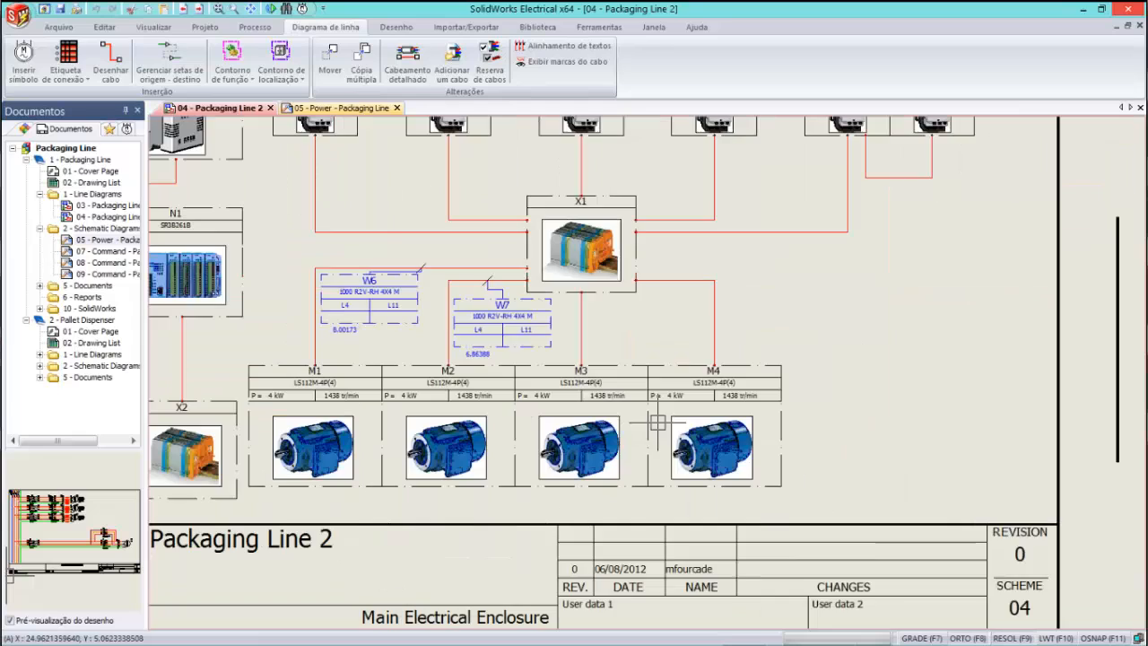
scroll(661, 422, "up", 1)
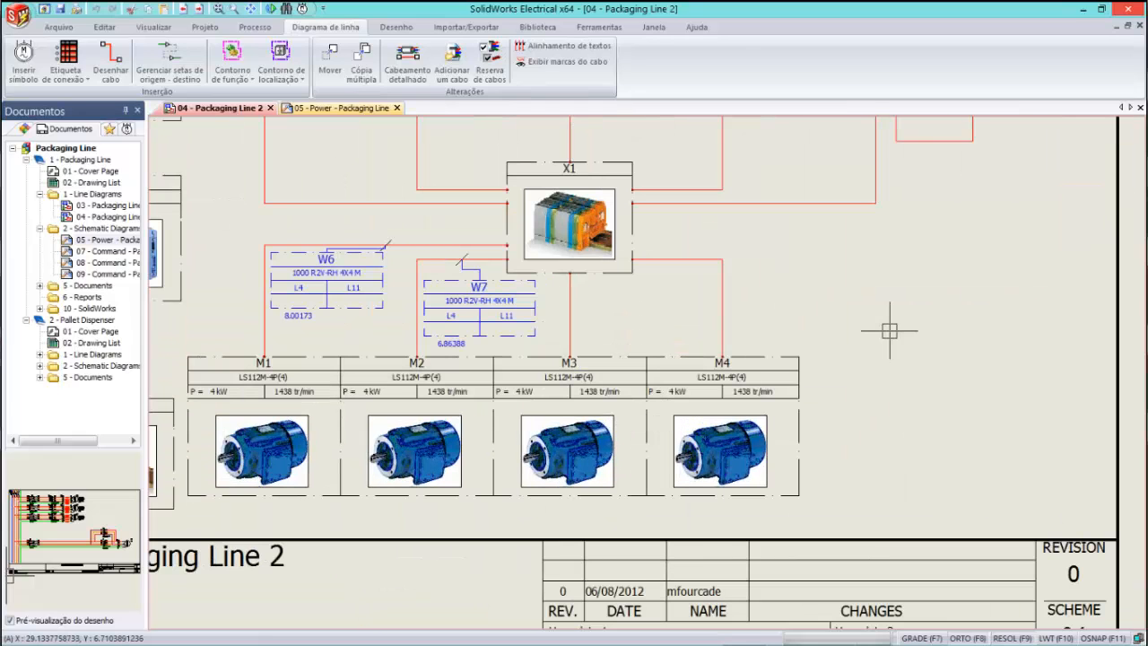
Start inserting a symbol and browse the symbol library classes, including buttons, sensors, miscellaneous and fuses.
left_click(27, 54)
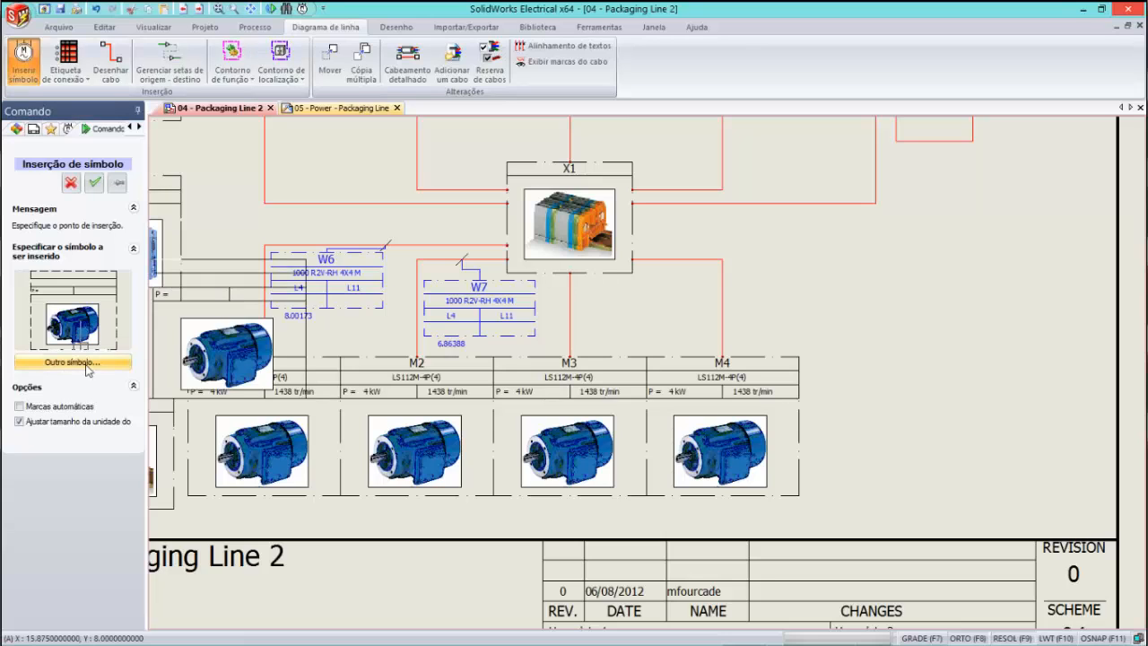
left_click(72, 362)
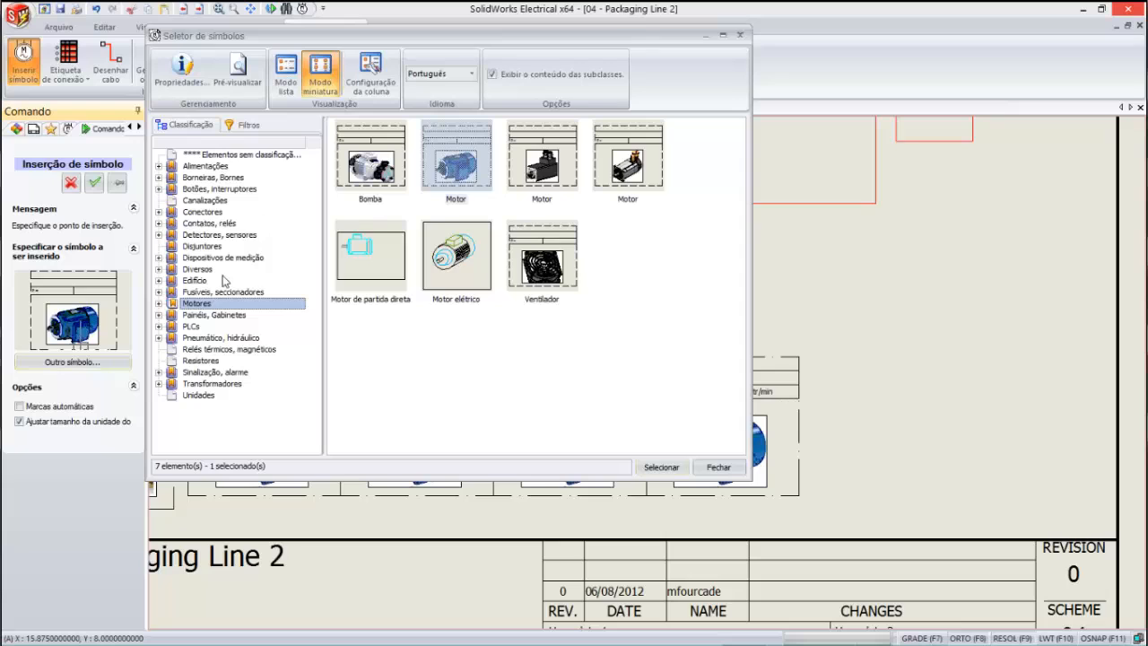
left_click(213, 213)
key("Up")
key("Up")
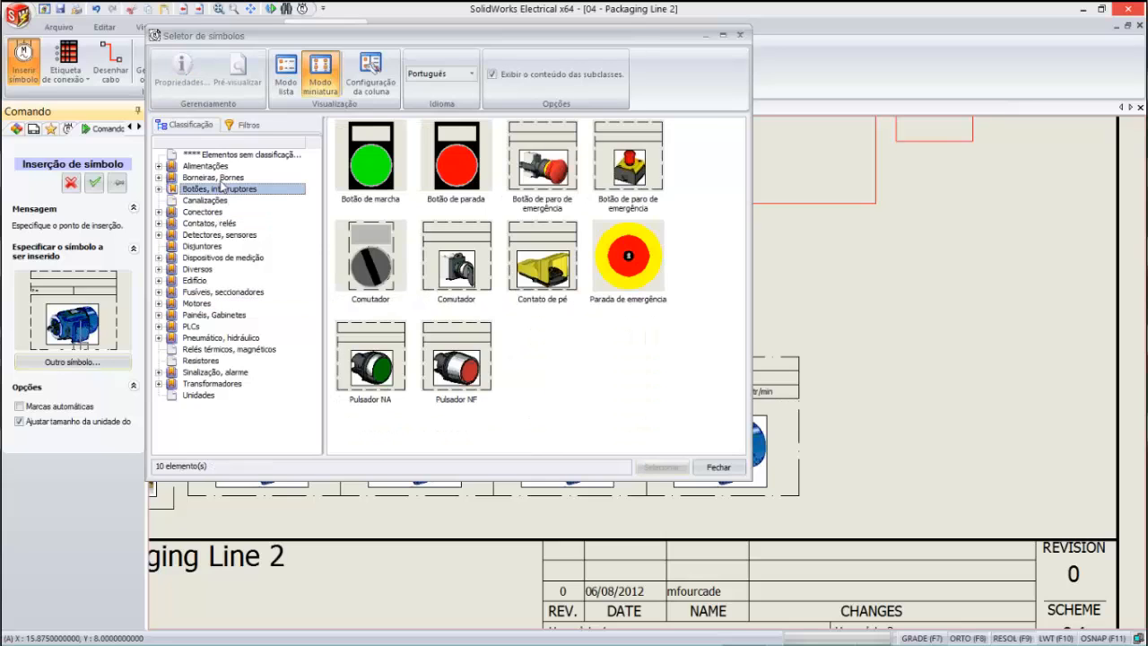
key("Up")
left_click(216, 235)
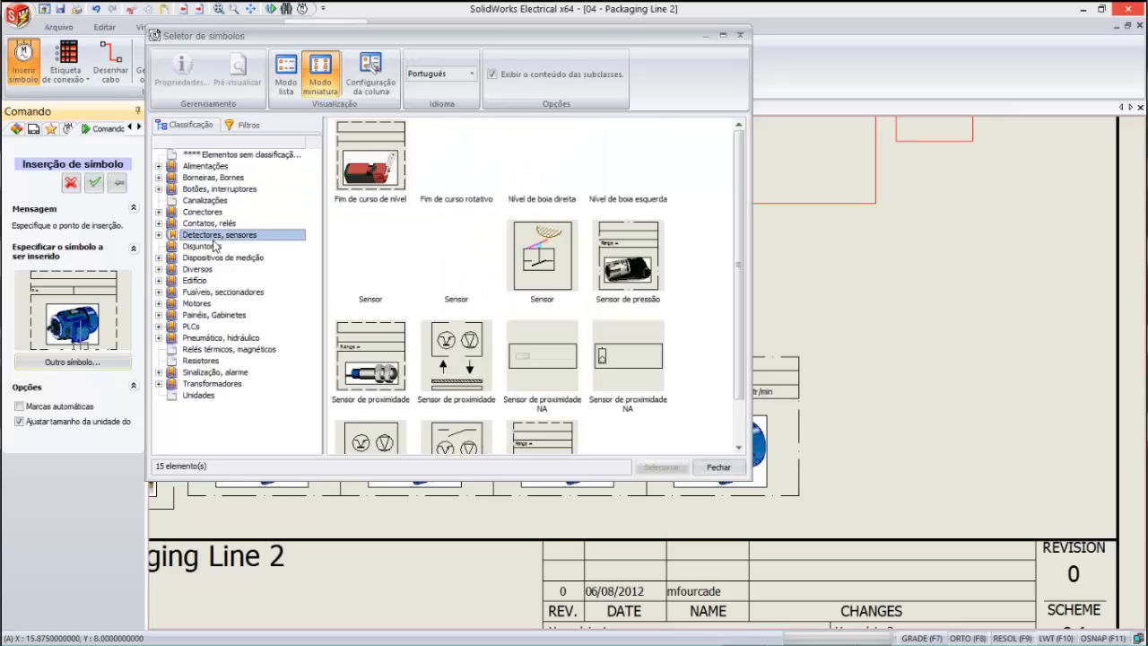
left_click(199, 269)
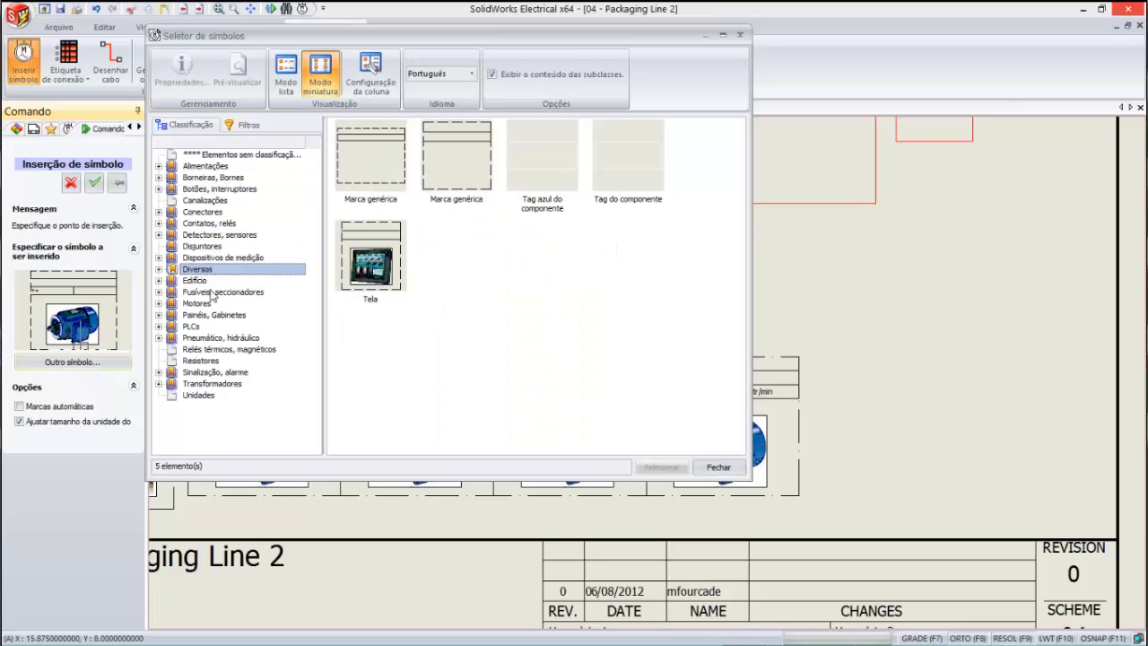
left_click(212, 293)
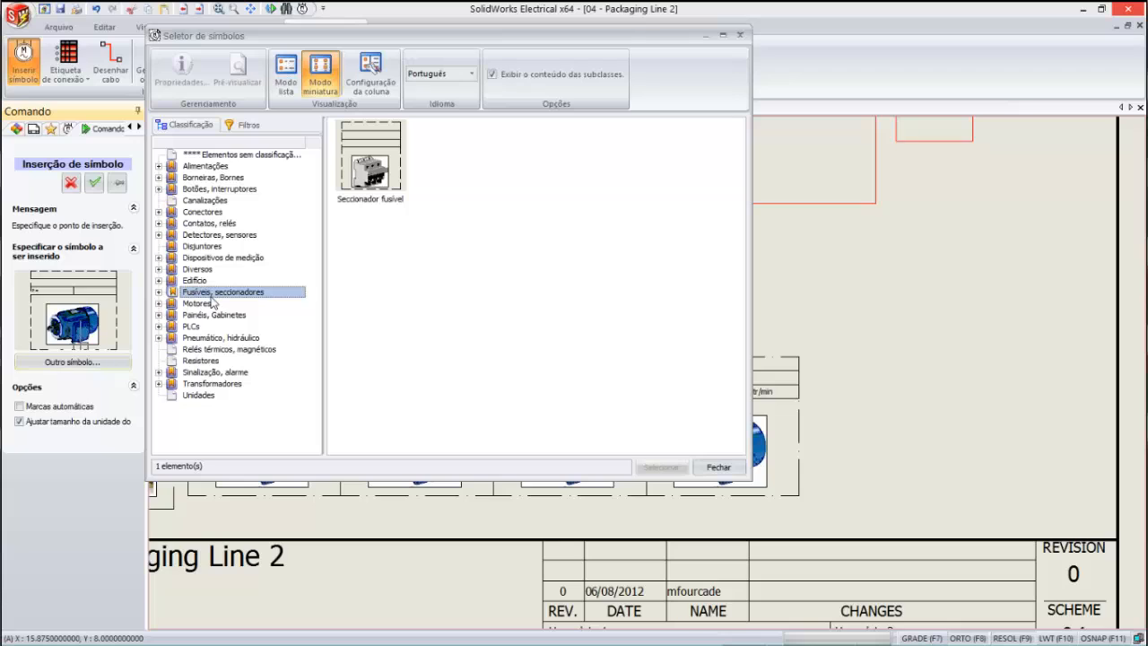
Place the blue Motor symbol from the Motores class beside M4 and associate it with component =F1-M5 under L4 - Others Conveyors.
left_click(199, 304)
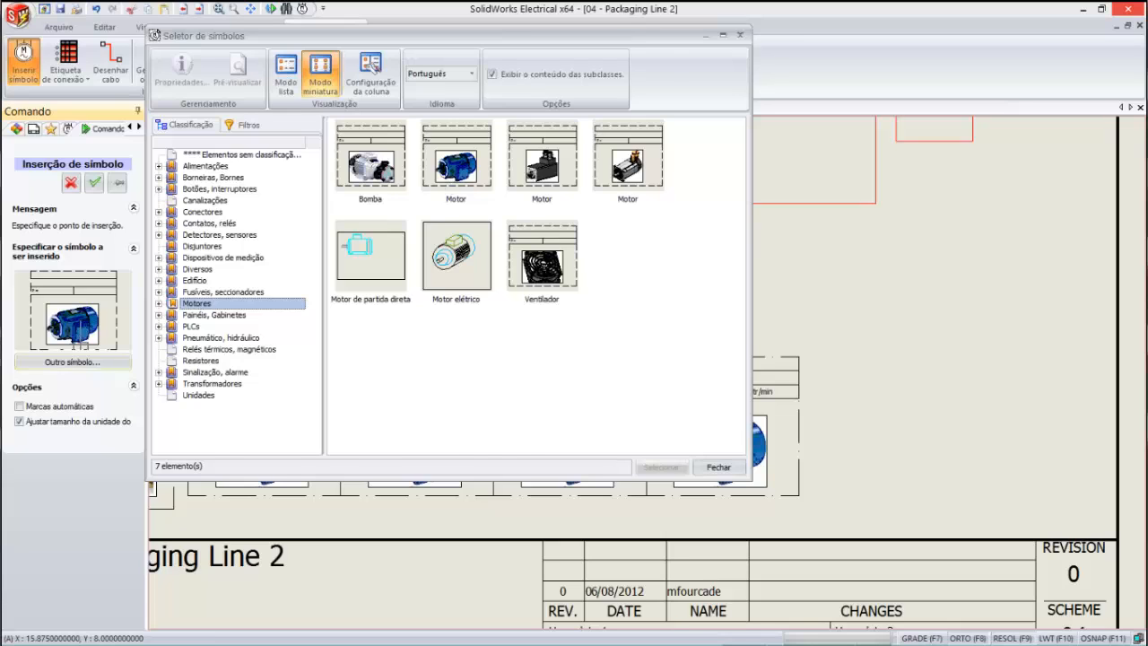
double_click(450, 185)
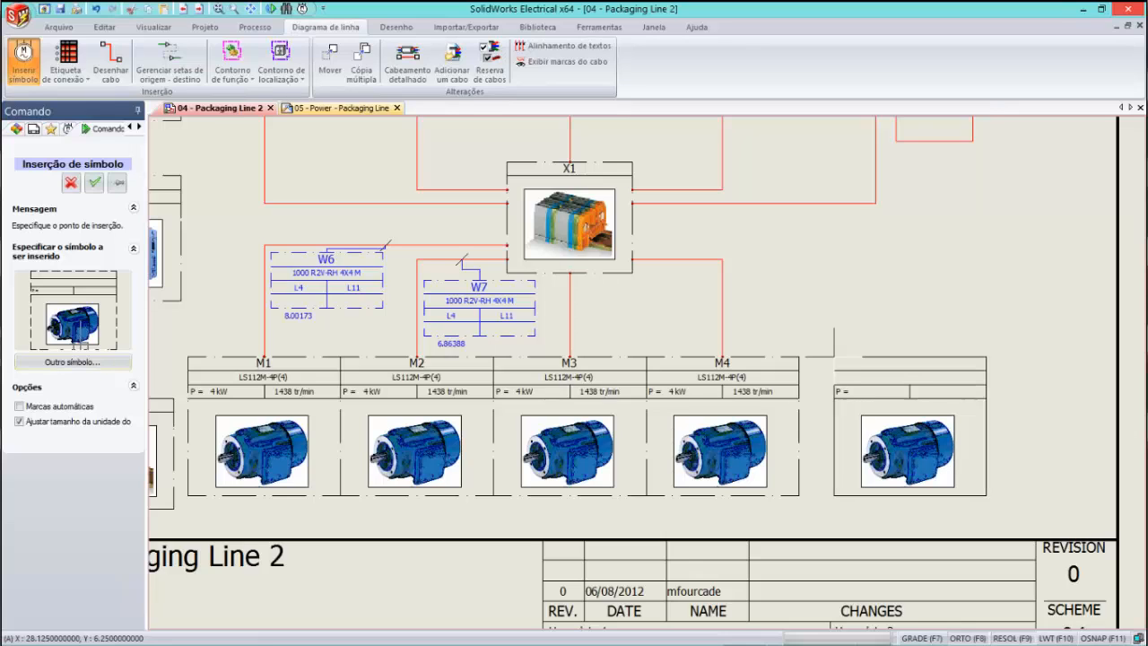
left_click(835, 356)
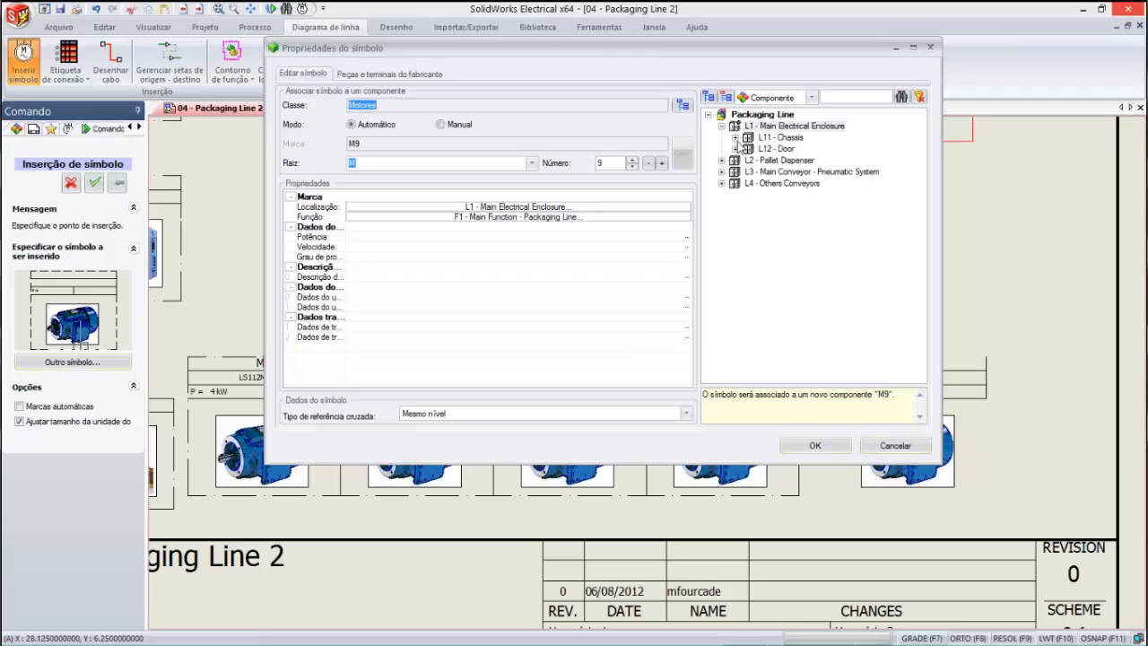
left_click(722, 183)
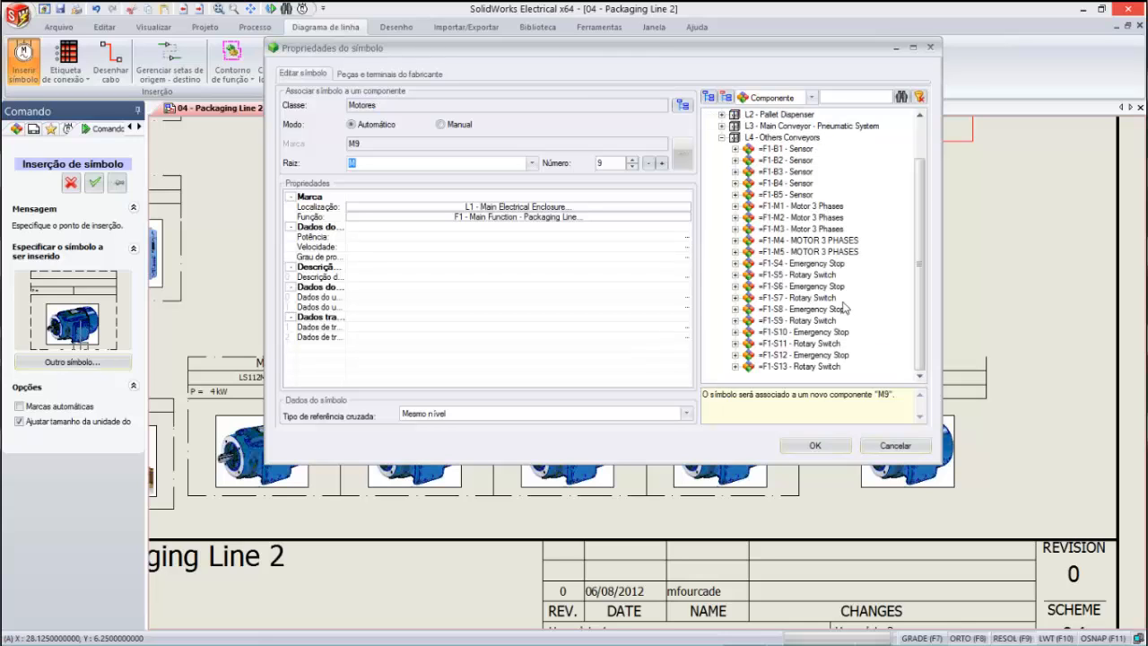
left_click(843, 253)
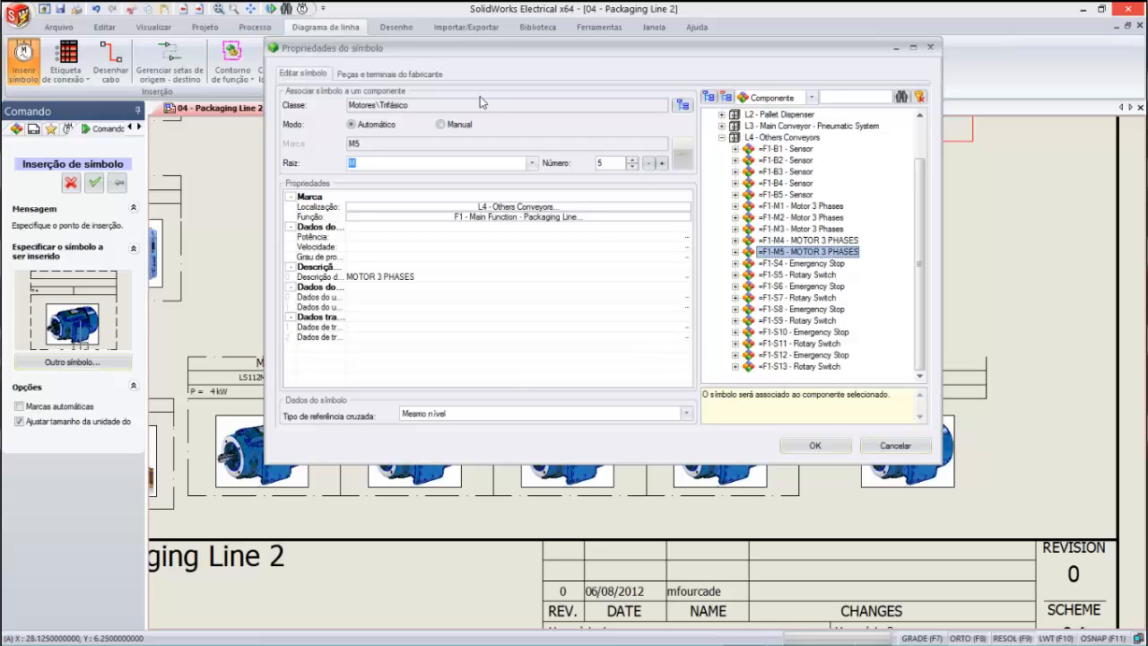
Search the manufacturer parts for motor M5 in class Motores\Trifásico with manufacturer Leroy Somer and type Base.
left_click(421, 74)
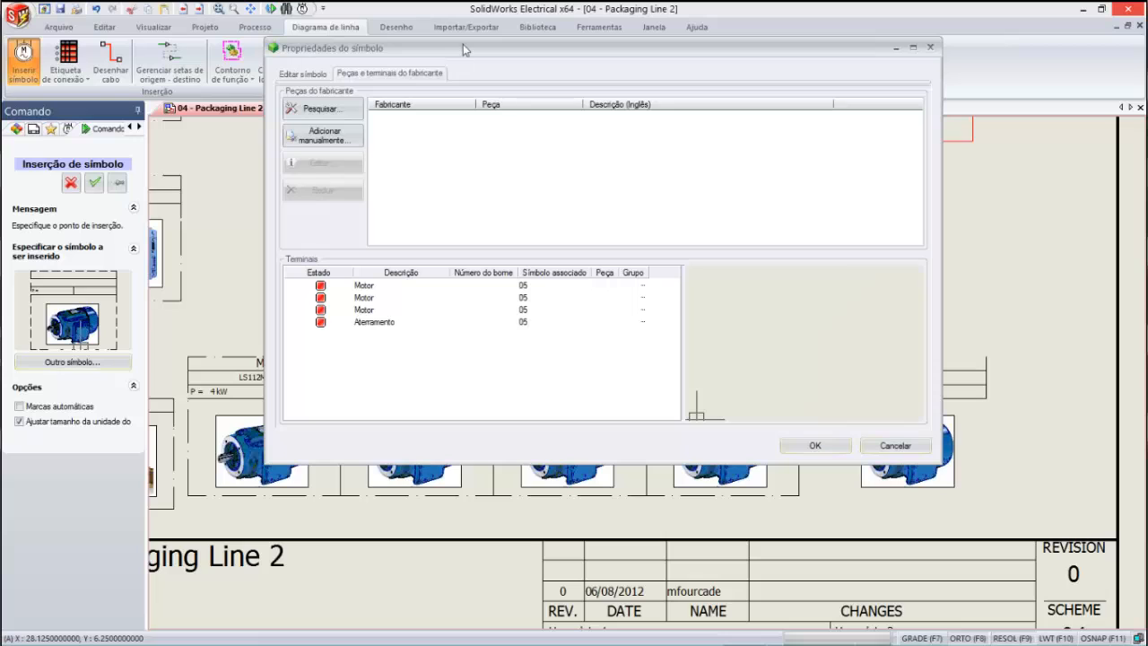
left_click_drag(463, 44, 349, 63)
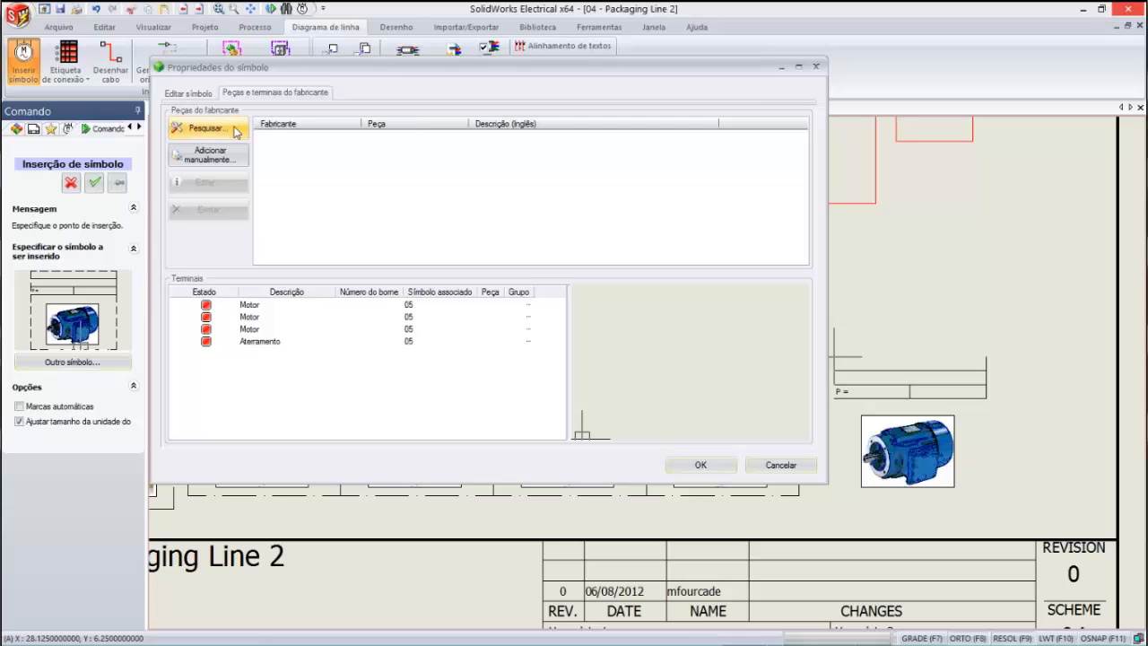
left_click(236, 131)
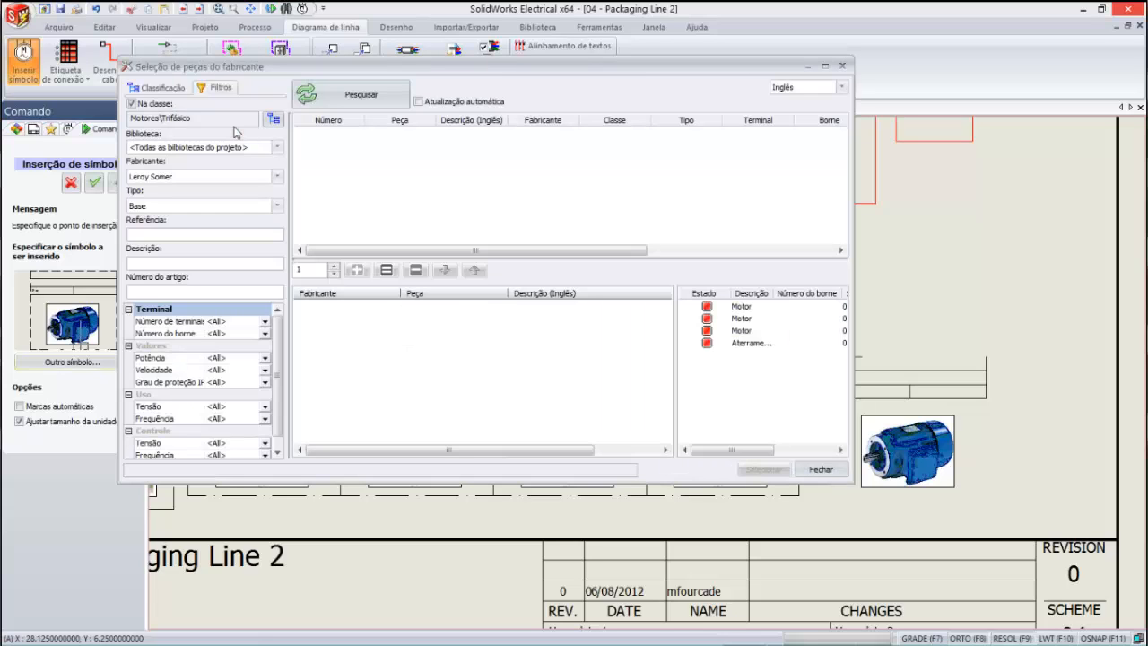
left_click(278, 176)
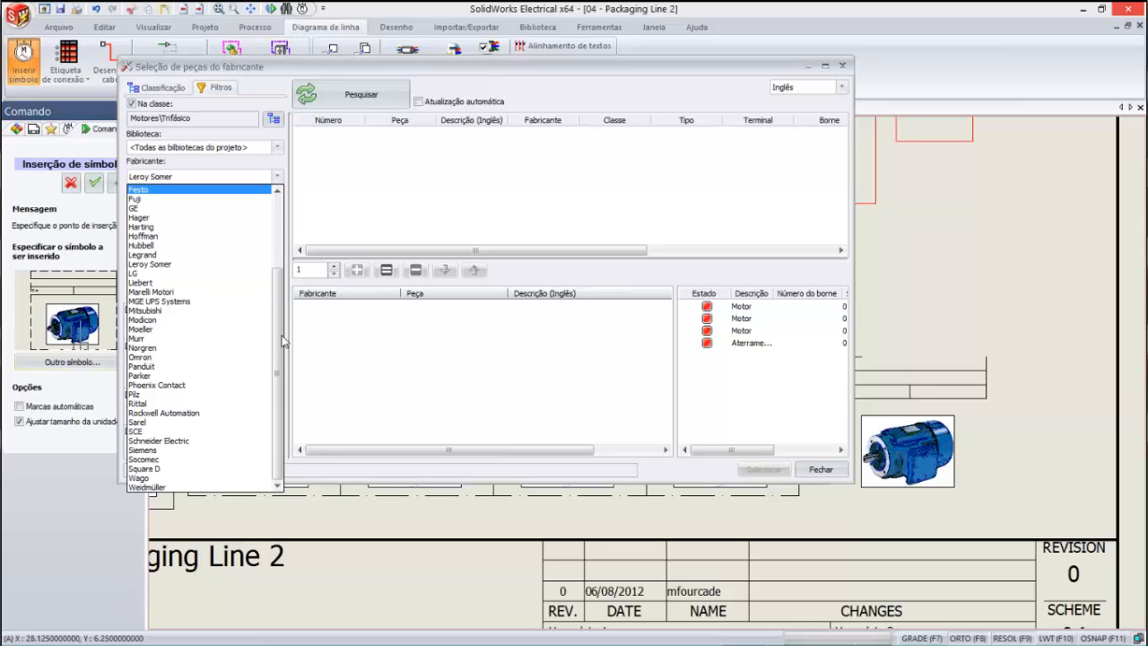
left_click(377, 223)
left_click(371, 97)
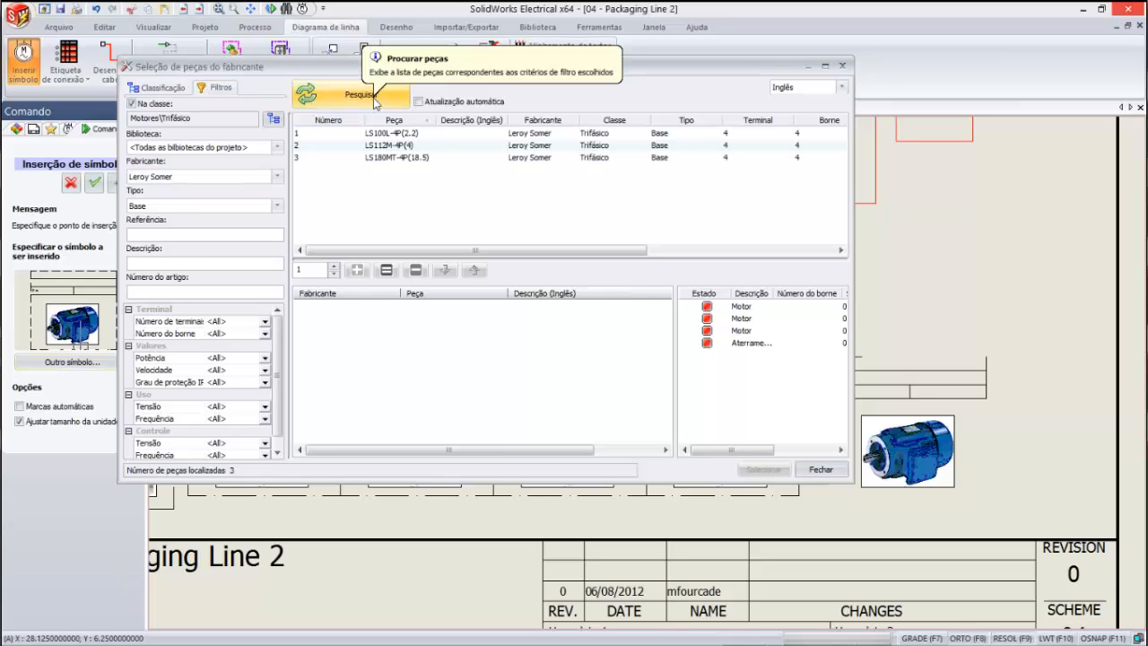
Assign the Leroy Somer part LS112M-4P(4) to motor M5 and accept the symbol properties.
left_click(481, 145)
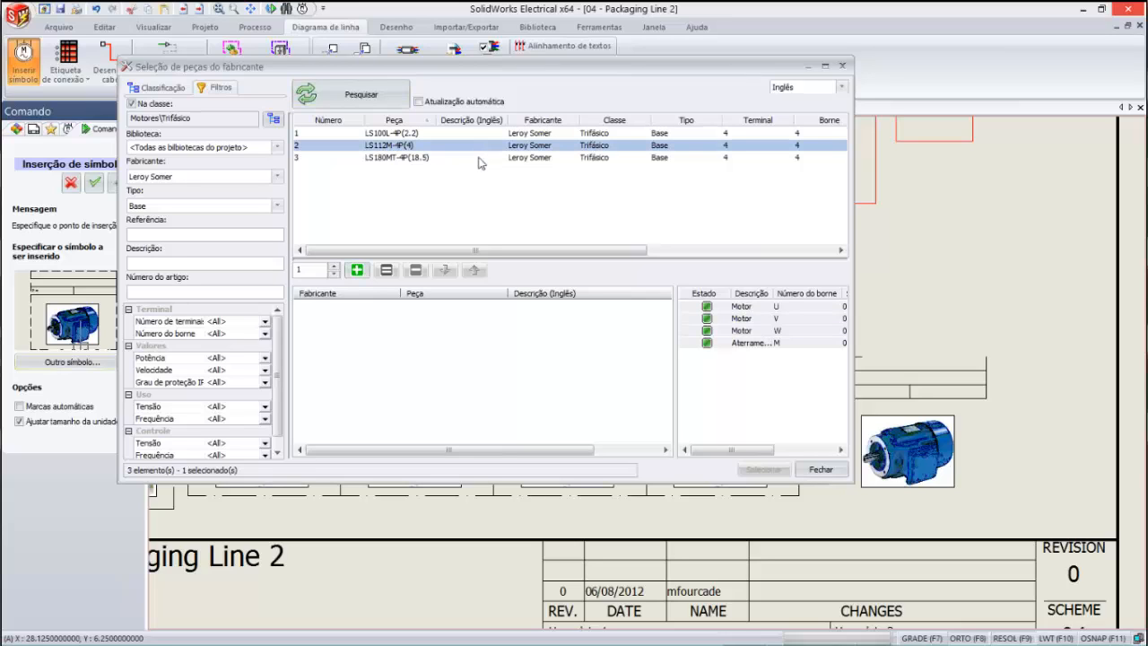
left_click(478, 158)
left_click(477, 147)
left_click(358, 270)
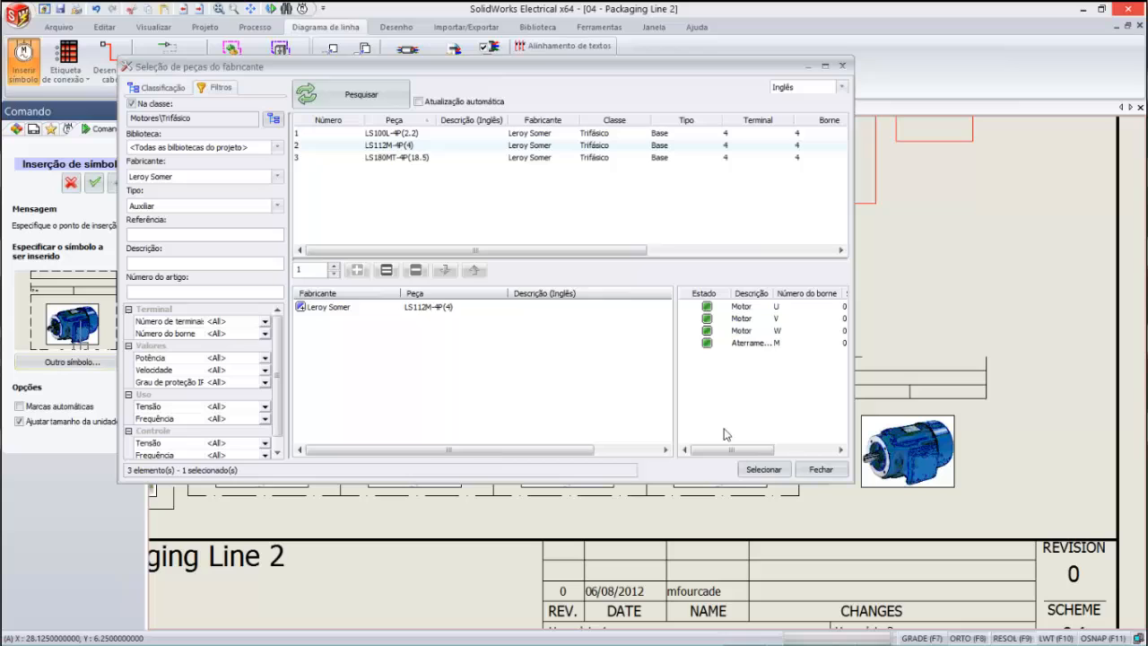
left_click(763, 470)
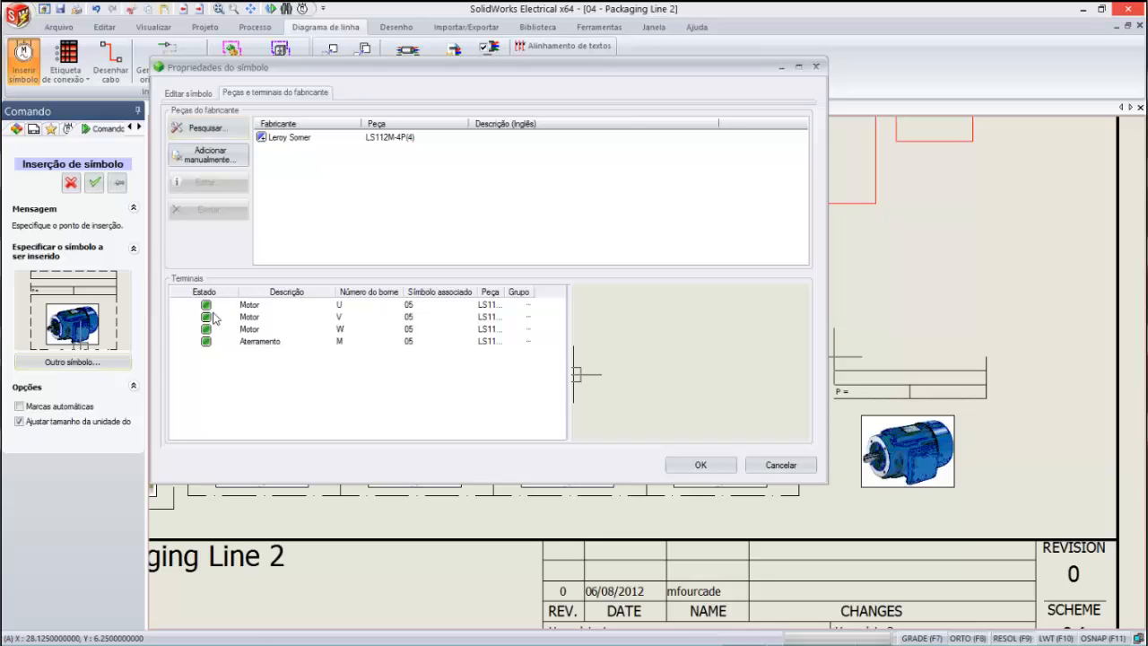
left_click(698, 466)
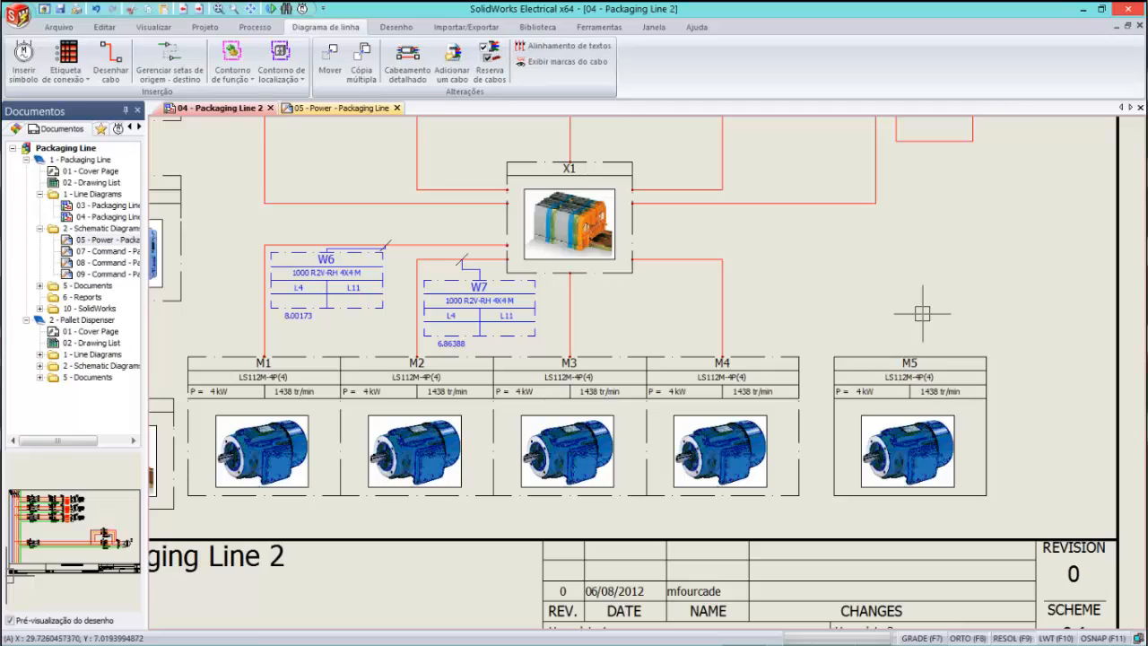
Draw a cable from terminal strip X1 to the top of motor M5 and open its detailed cabling.
left_click(111, 61)
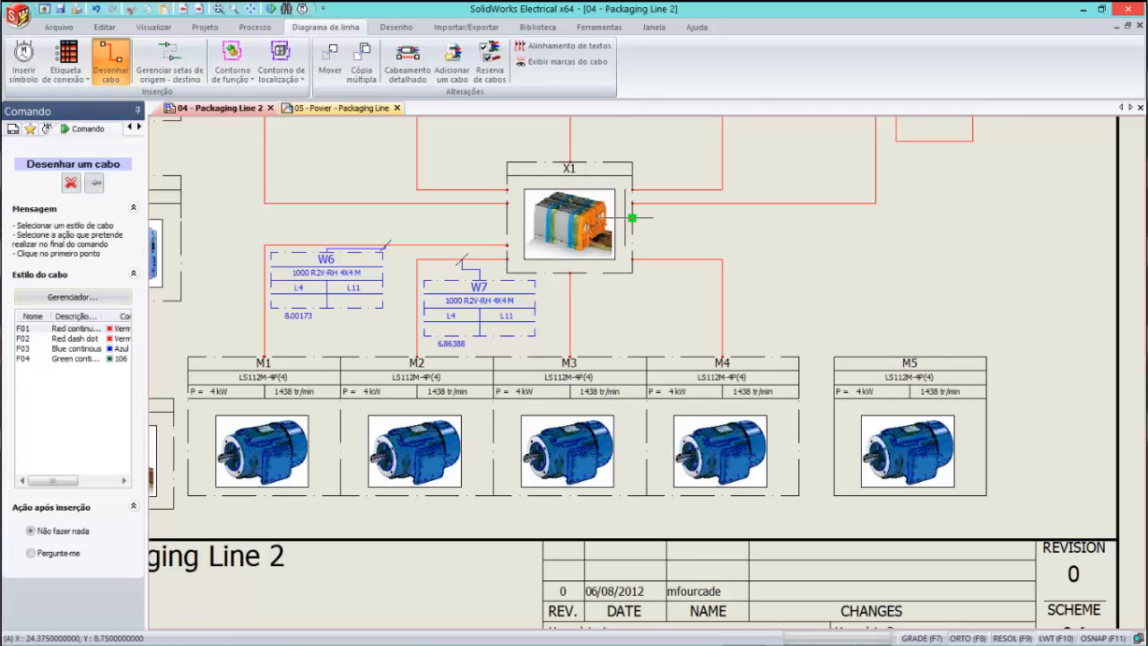
left_click(633, 232)
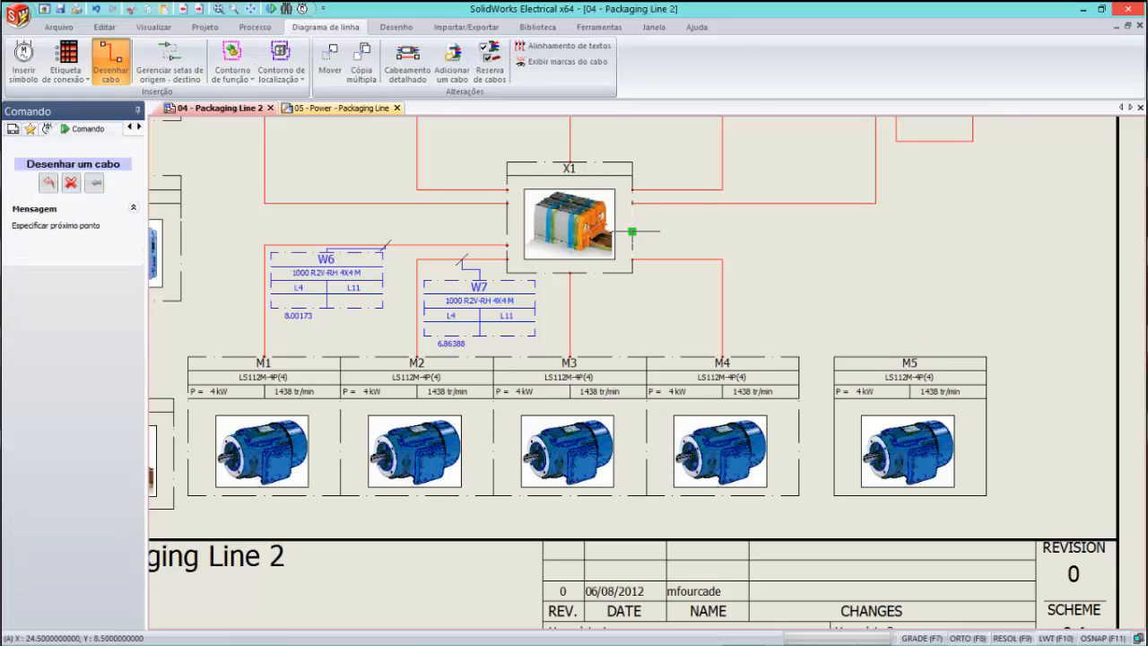
left_click(861, 256)
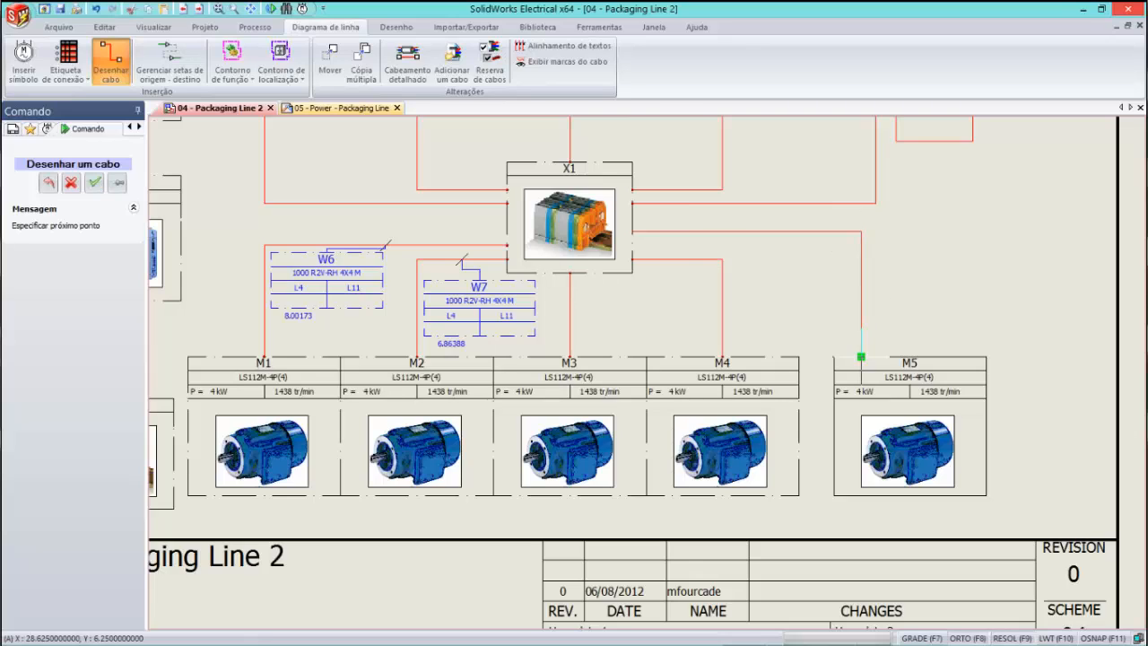
left_click(862, 356)
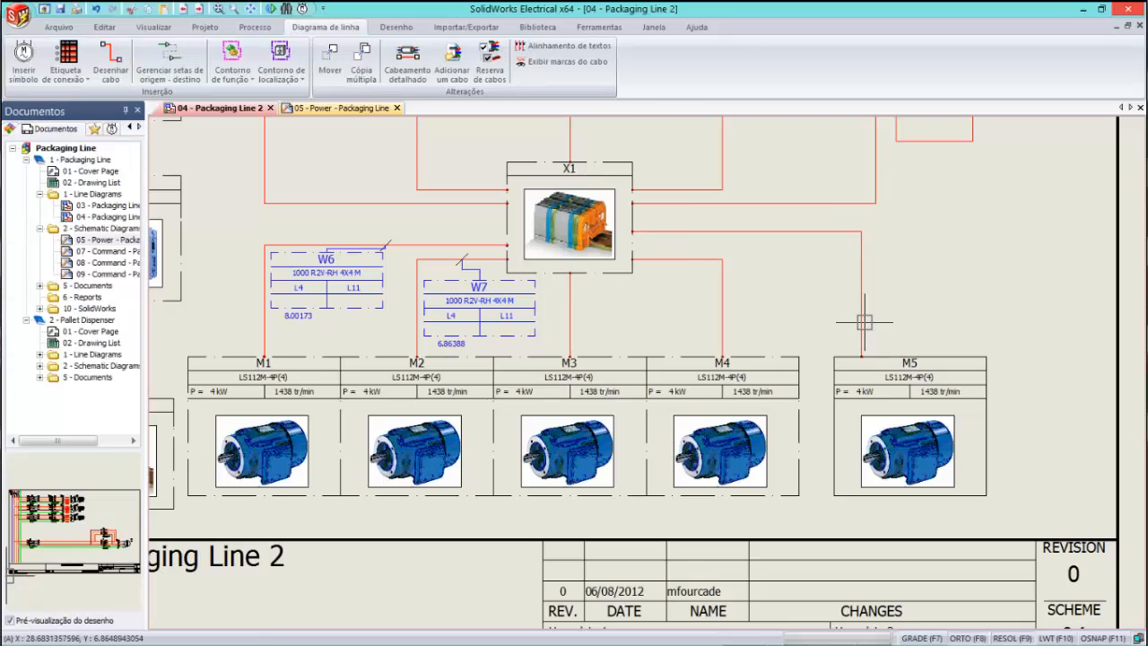
double_click(862, 322)
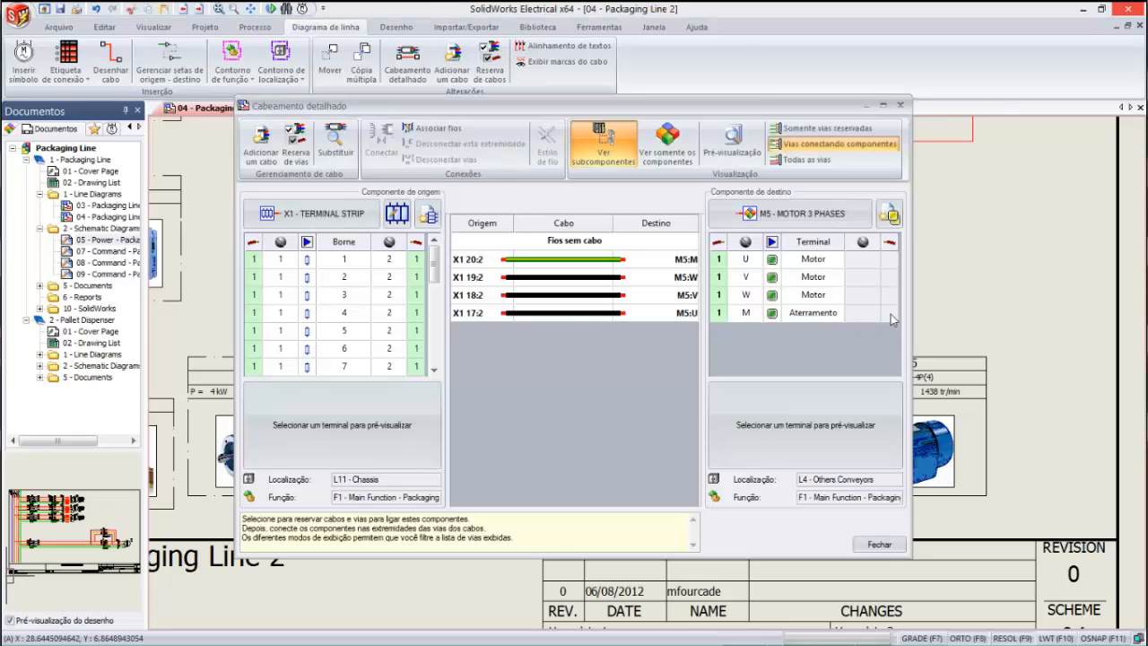
Reserve cable W10 (1000 R2V-RH 4X4 M) with all four of its cores for the link between X1 and M5.
left_click(296, 145)
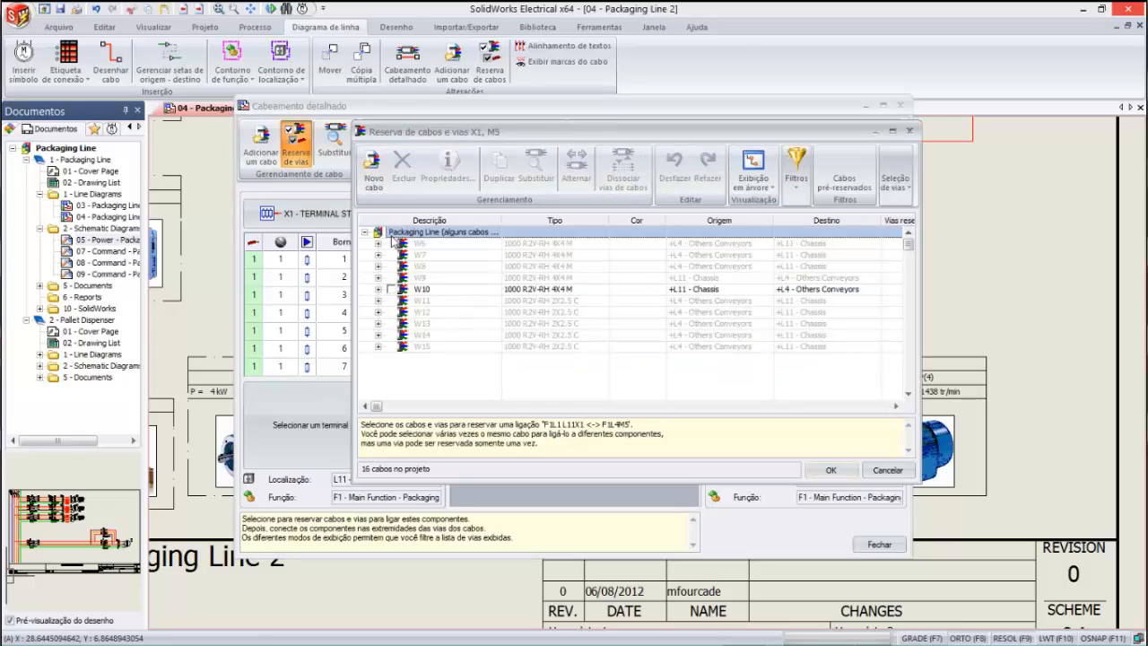
left_click(391, 290)
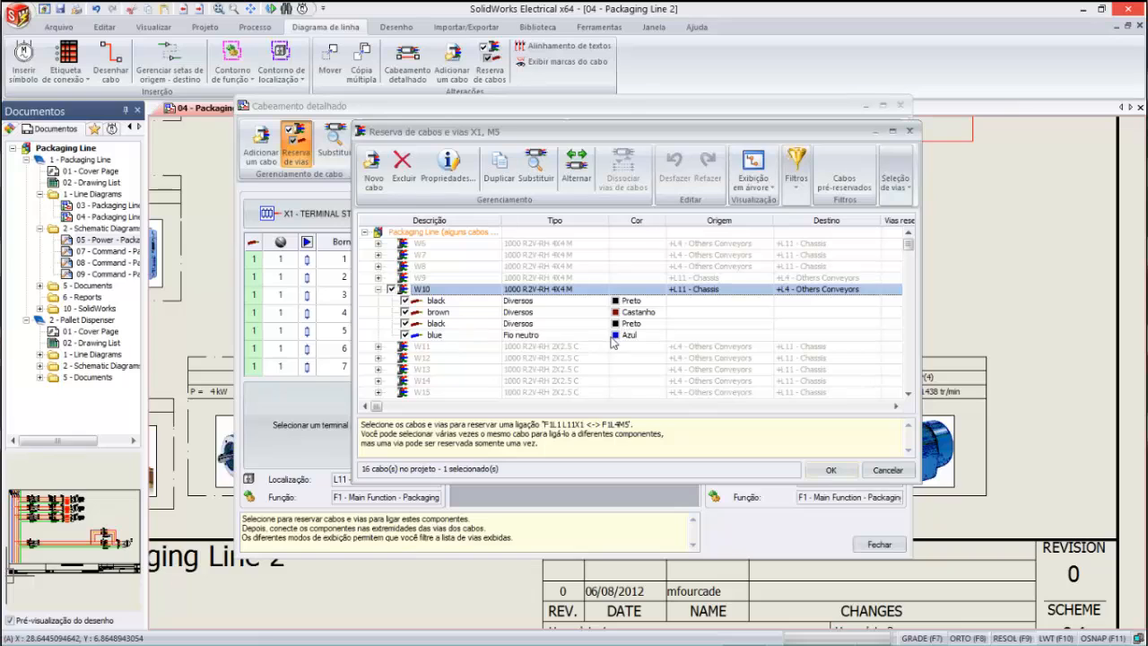
left_click(818, 479)
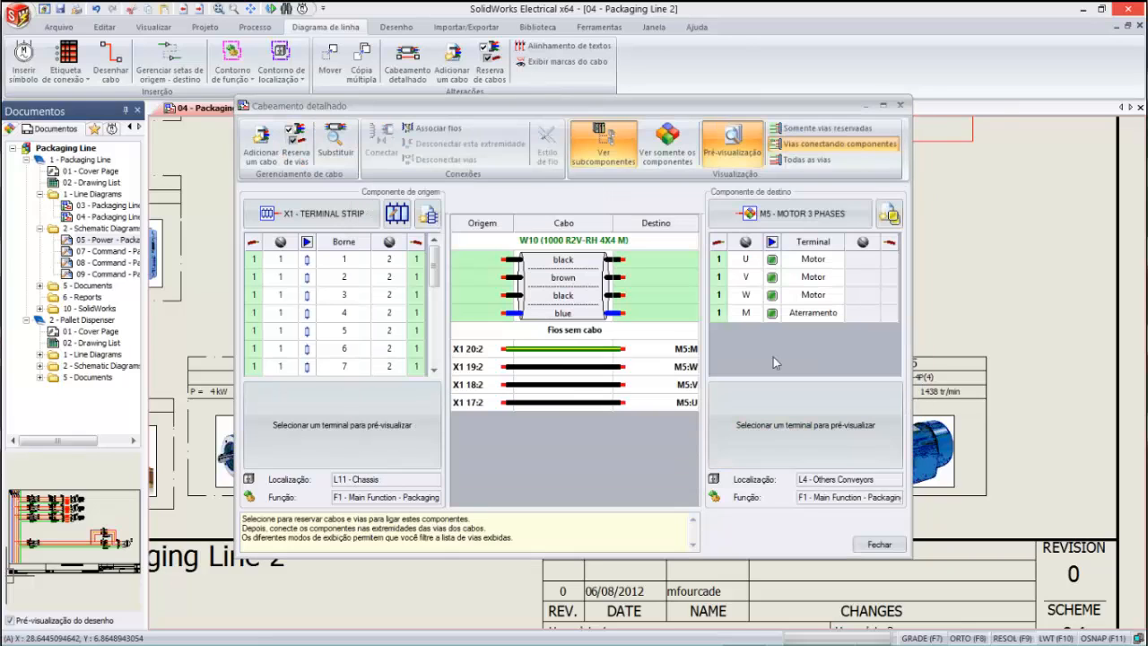
Connect the four W10 cores to motor M5's terminals U, V, W and M, and finish the detailed cabling.
left_click(719, 259)
left_click_drag(721, 289, 679, 313)
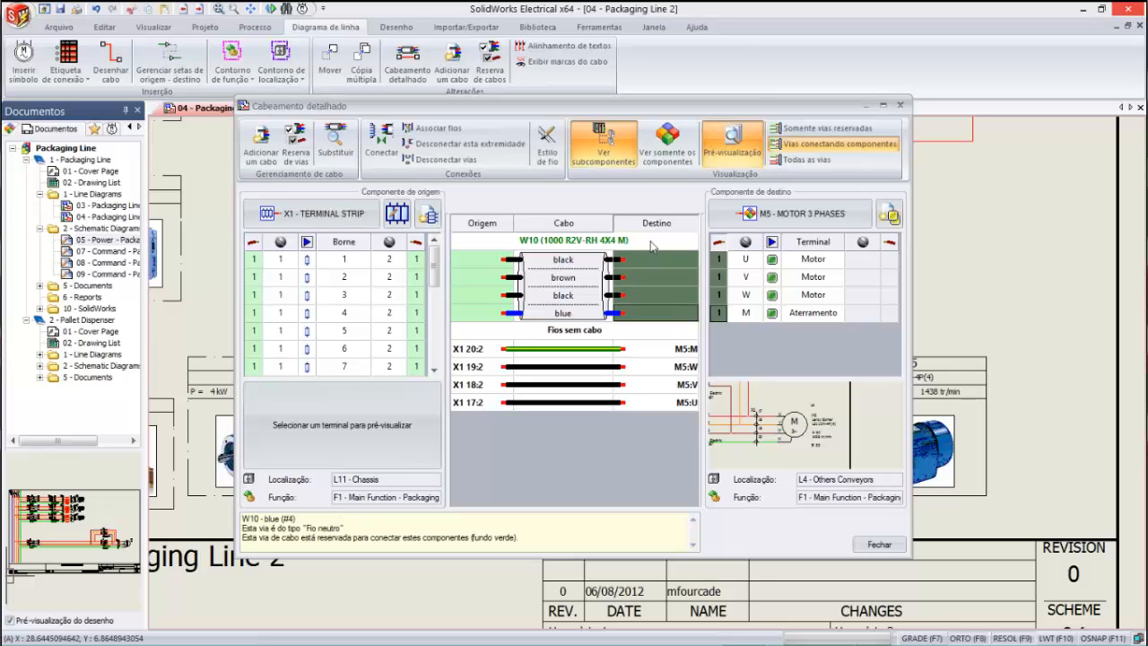
left_click(396, 139)
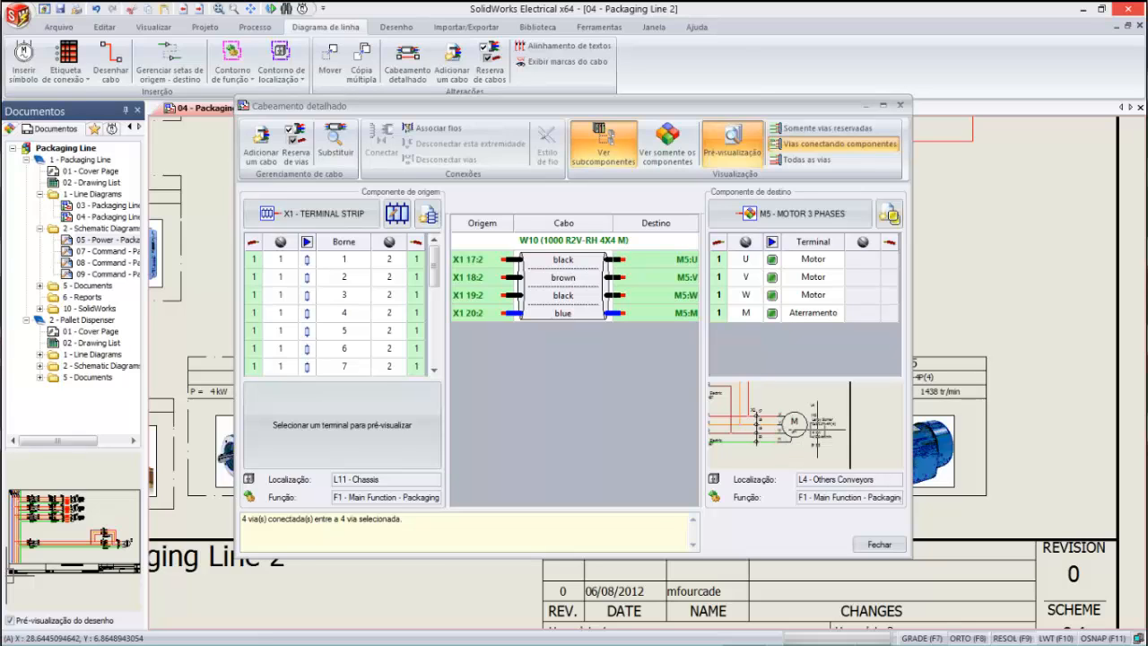
left_click(892, 544)
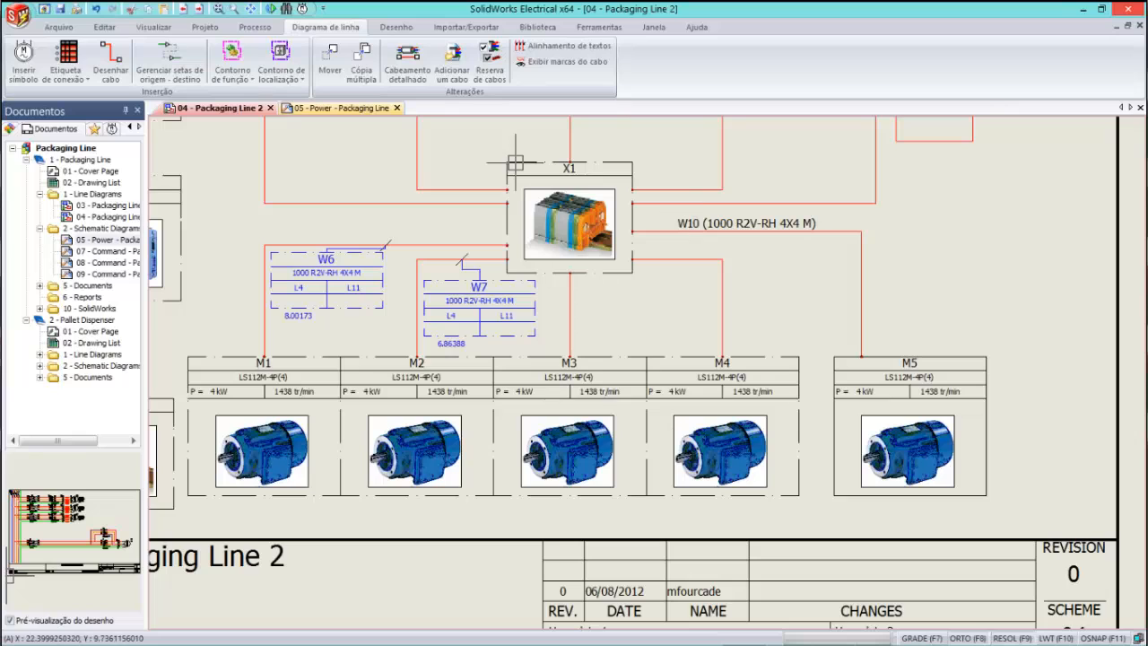
Open the 05 - Power - Packaging Line schematic and examine motor M5's W10 core connections at terminal strip X1 and the neighbouring motor circuits.
double_click(117, 242)
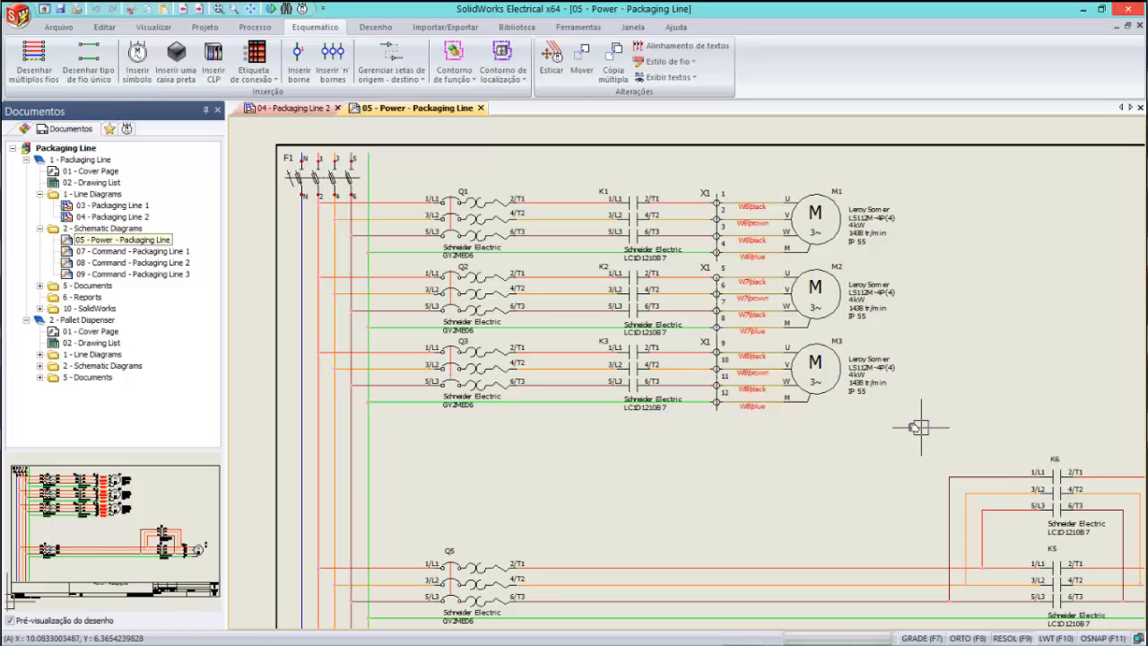
scroll(921, 427, "up", 2)
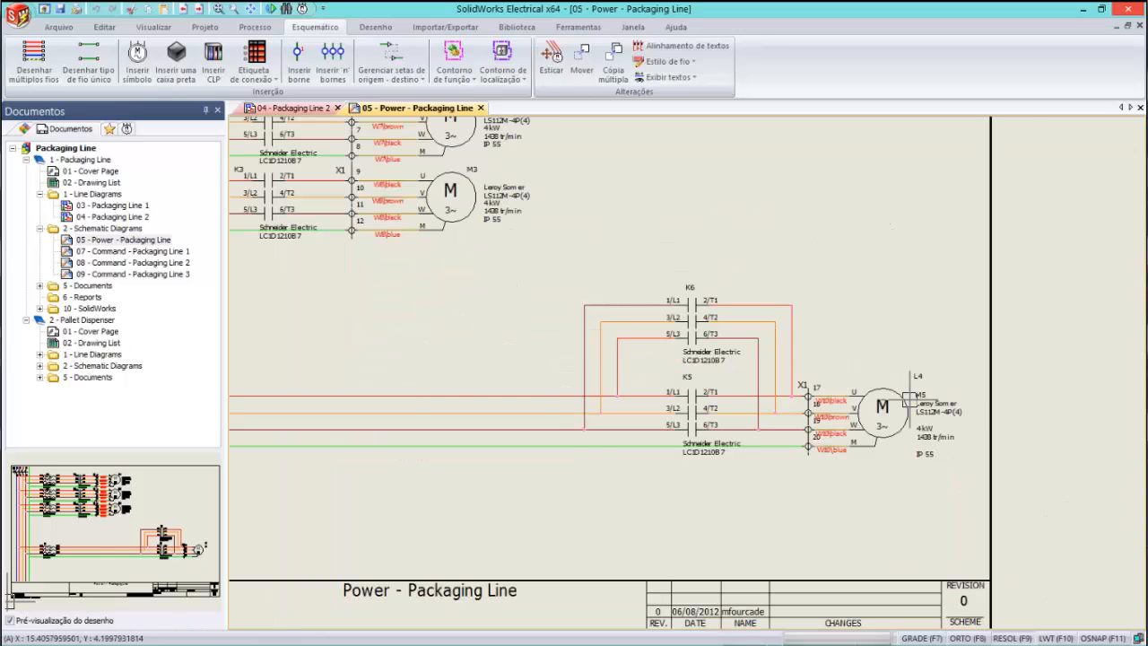
scroll(911, 403, "up", 2)
scroll(911, 403, "up", 1)
scroll(840, 387, "up", 1)
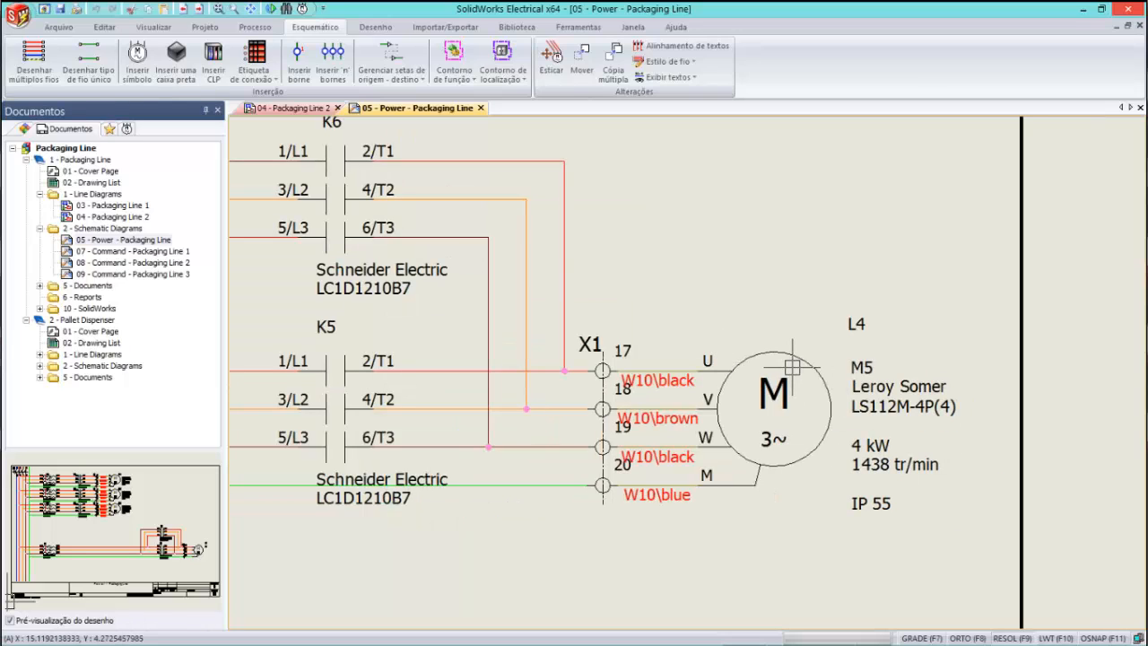
scroll(671, 312, "down", 1)
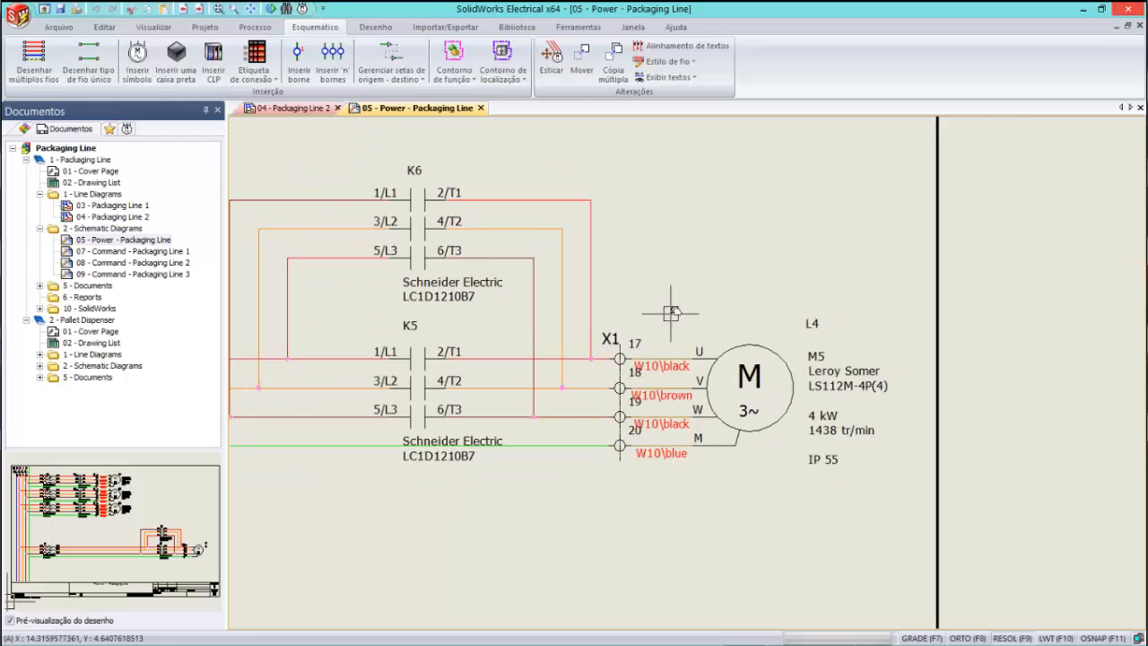
middle_click_drag(671, 312, 901, 438)
scroll(710, 359, "down", 1)
scroll(900, 438, "down", 1)
middle_click_drag(413, 363, 705, 387)
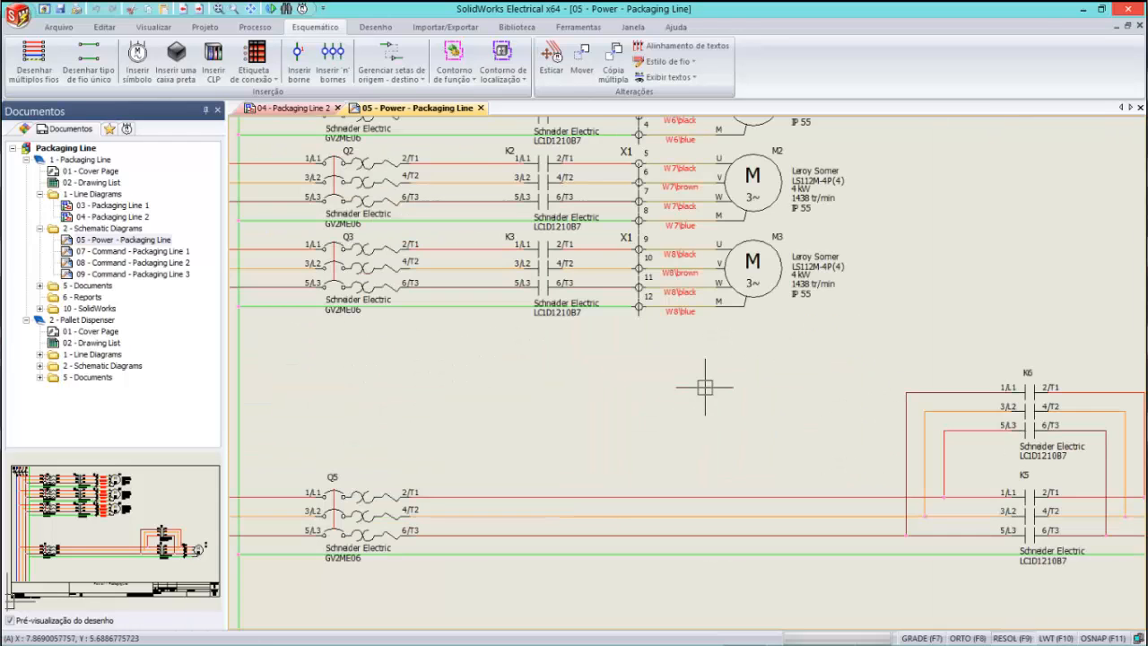
middle_click_drag(583, 369, 708, 445)
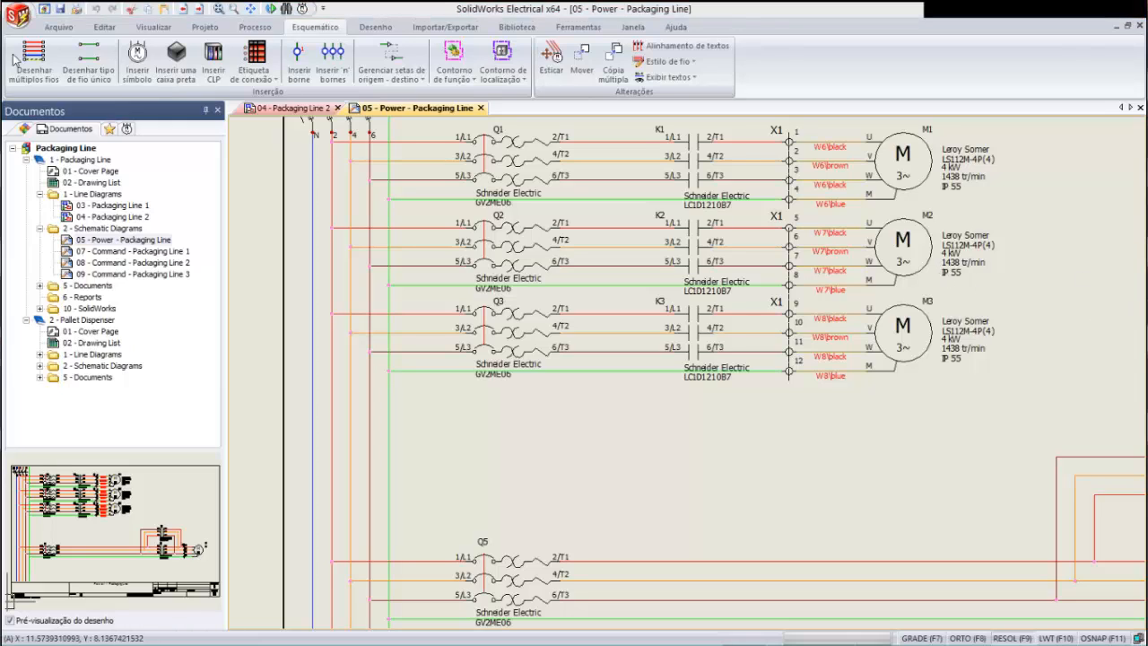
Draw horizontal N L1 L2 L3 wires for the three phases and protection from the vertical supply lines, between the Q3 and Q5 circuits.
left_click(89, 63)
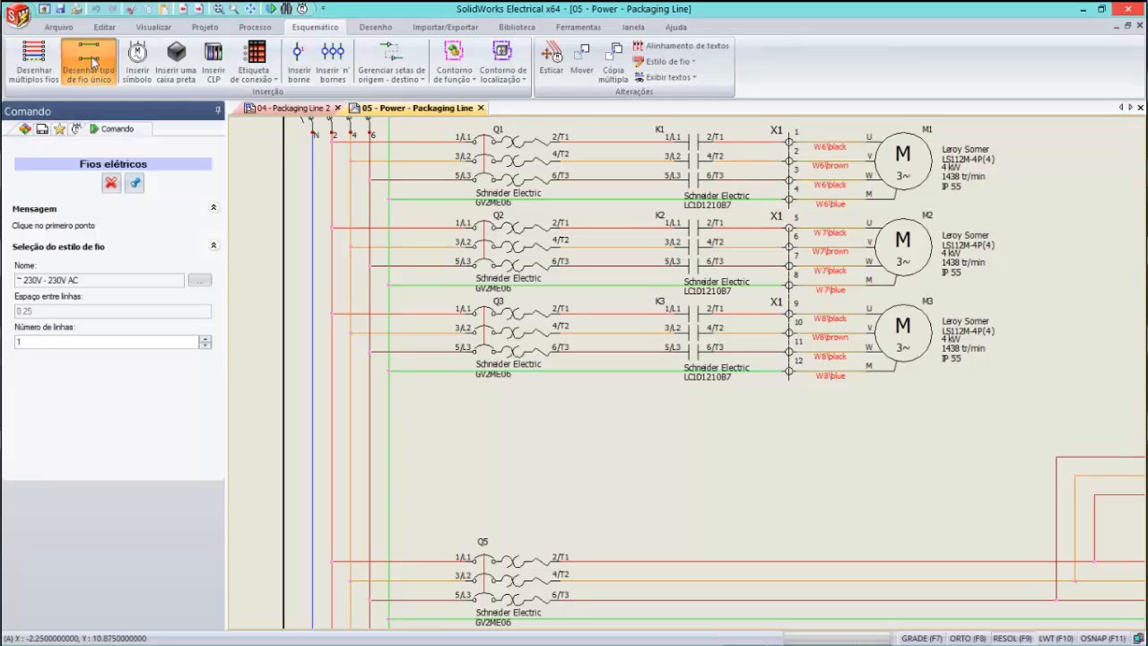
left_click(201, 283)
left_click(240, 230)
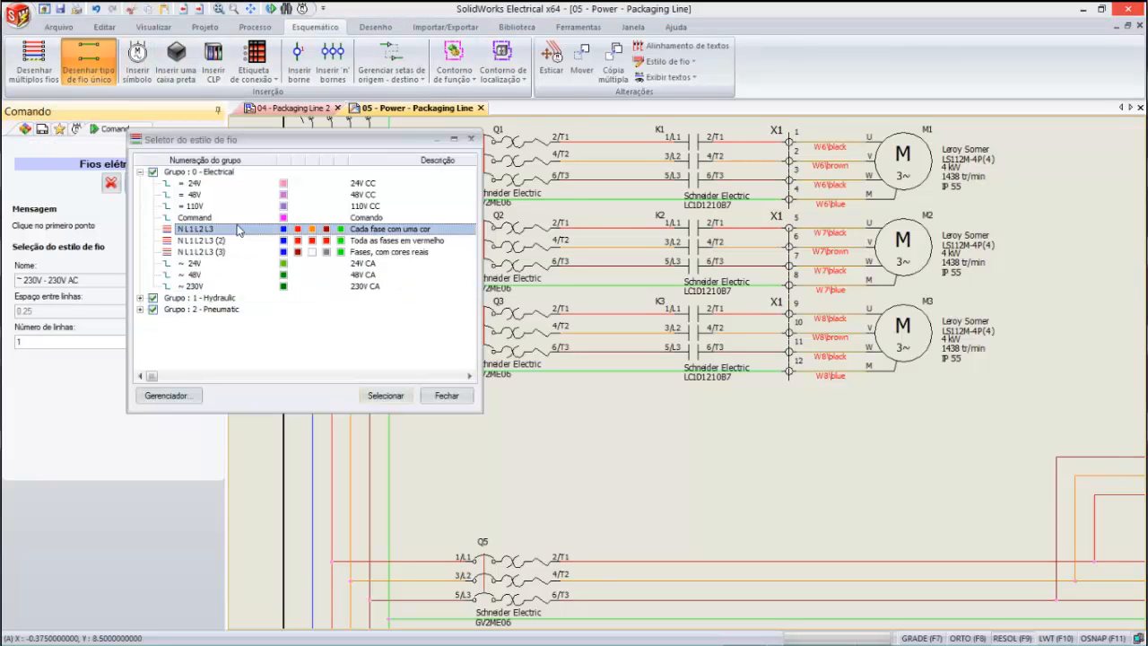
left_click(386, 395)
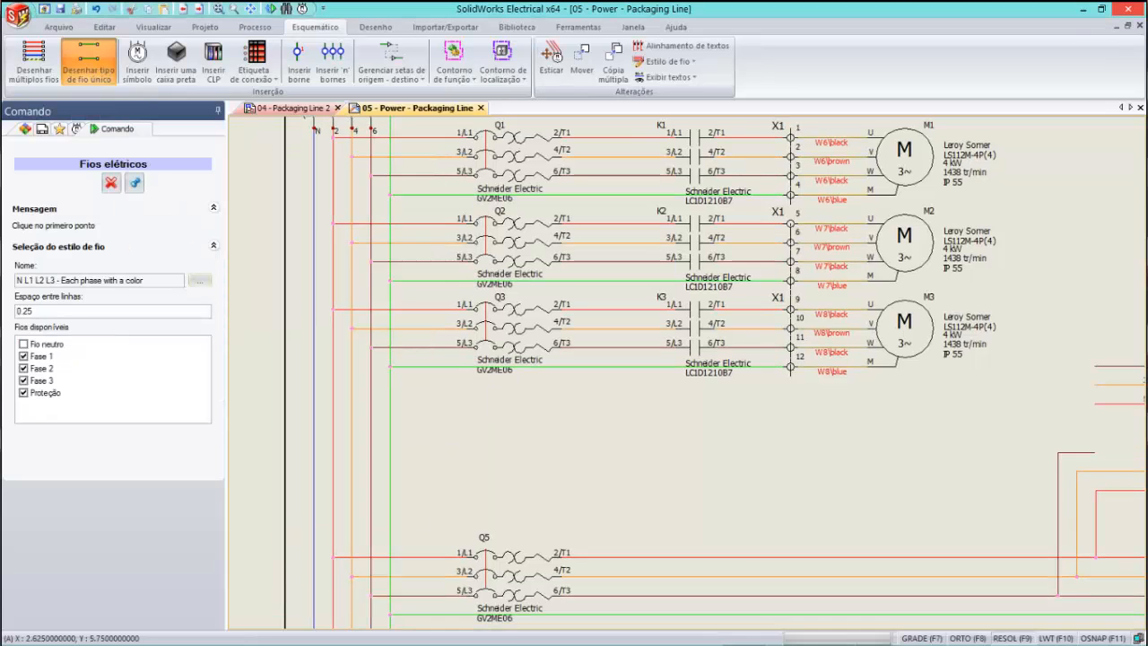
middle_click_drag(448, 441, 439, 353)
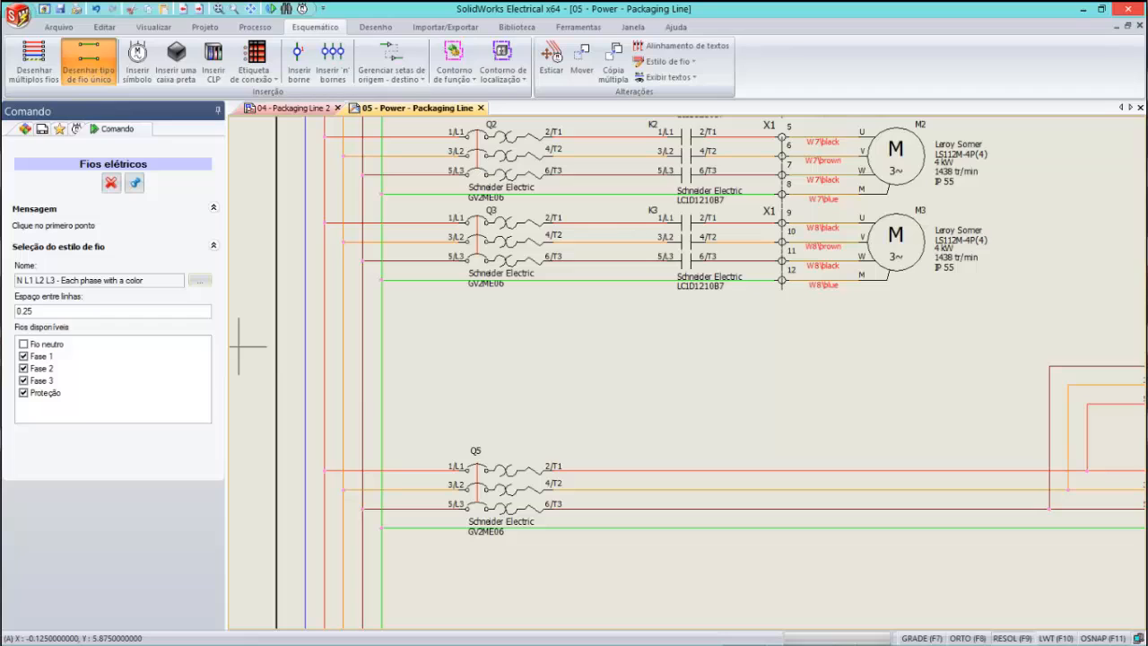
left_click(372, 345)
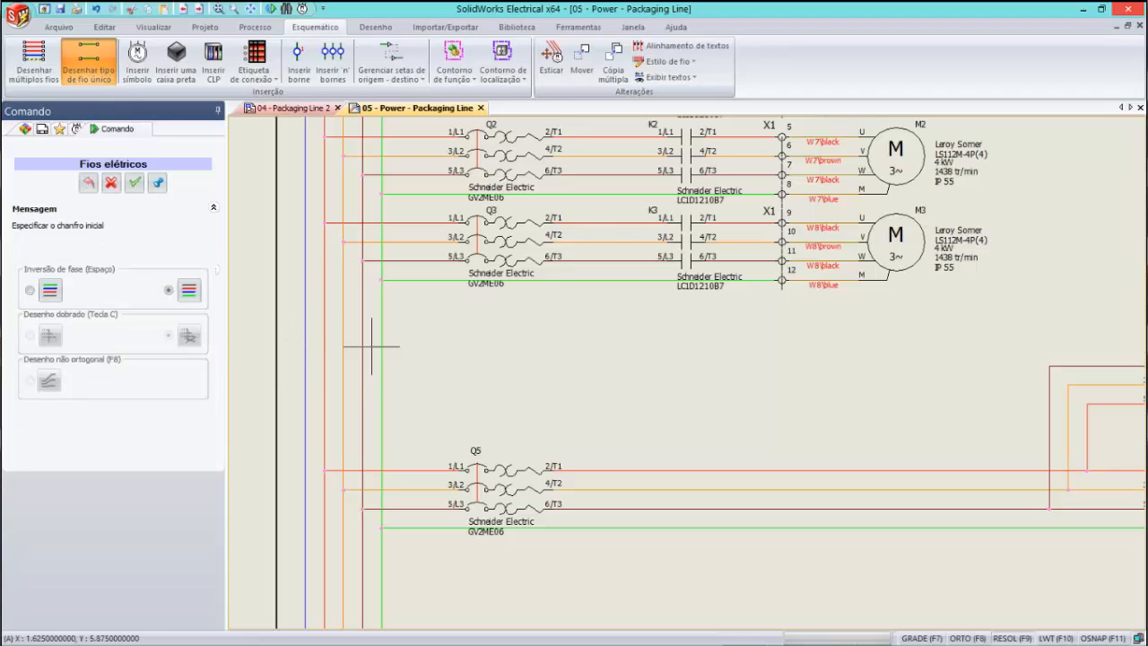
left_click(383, 366)
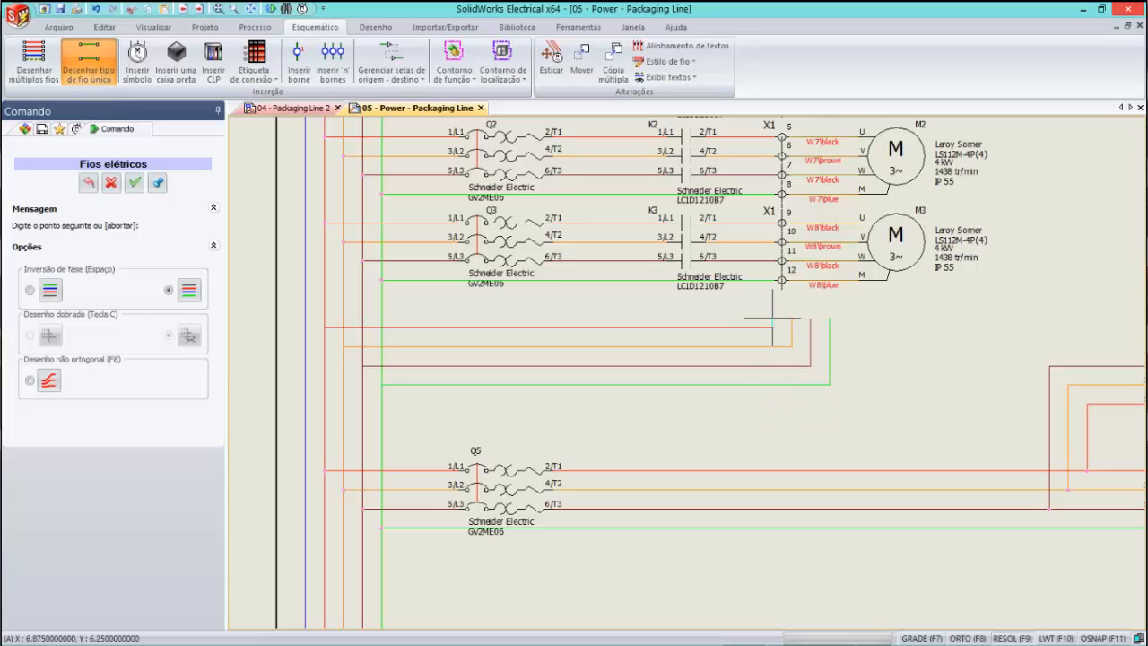
key("Escape")
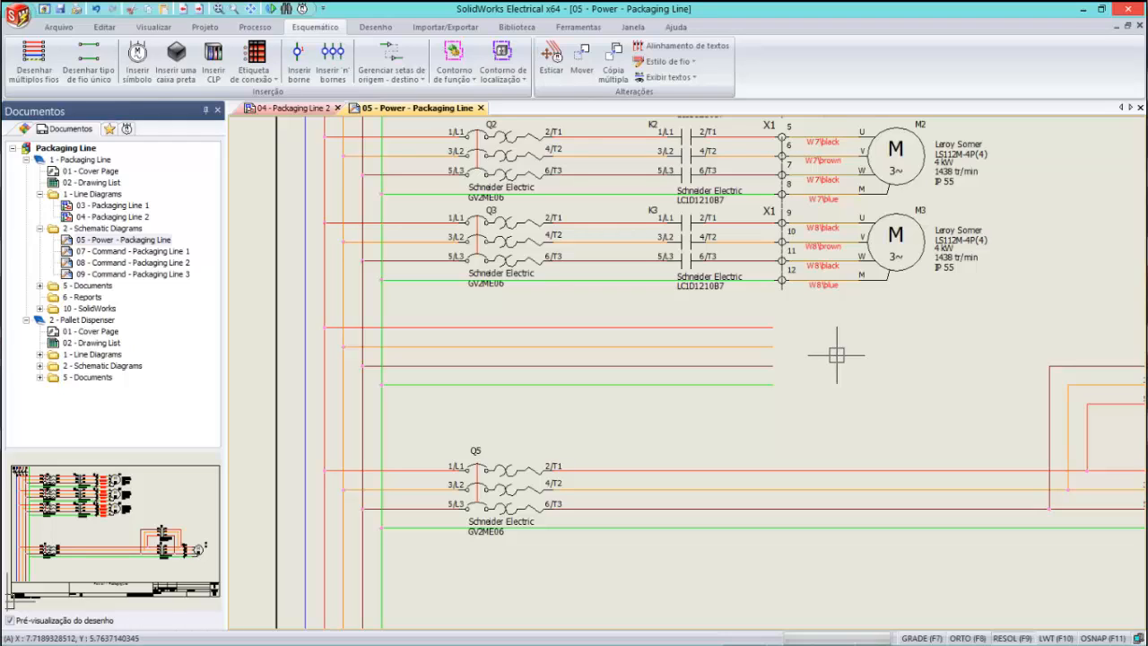
Choose the three-pole Disjuntor magneto-térmico tripolar symbol from the Disjuntores\Termo-magnético class for insertion.
left_click(134, 75)
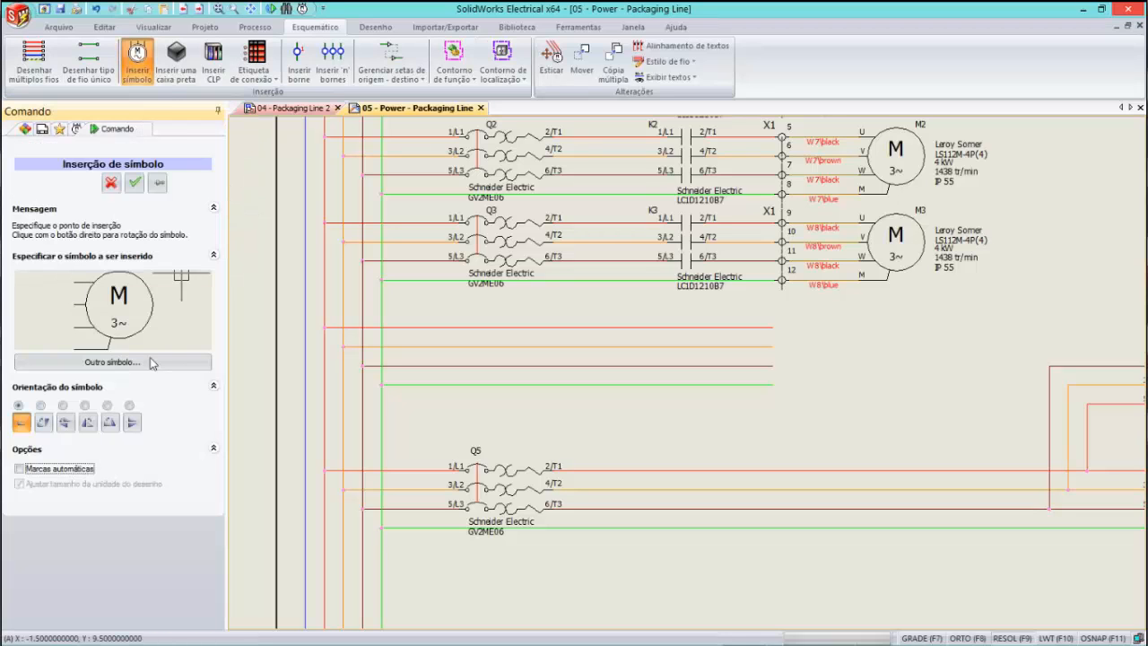
left_click(153, 362)
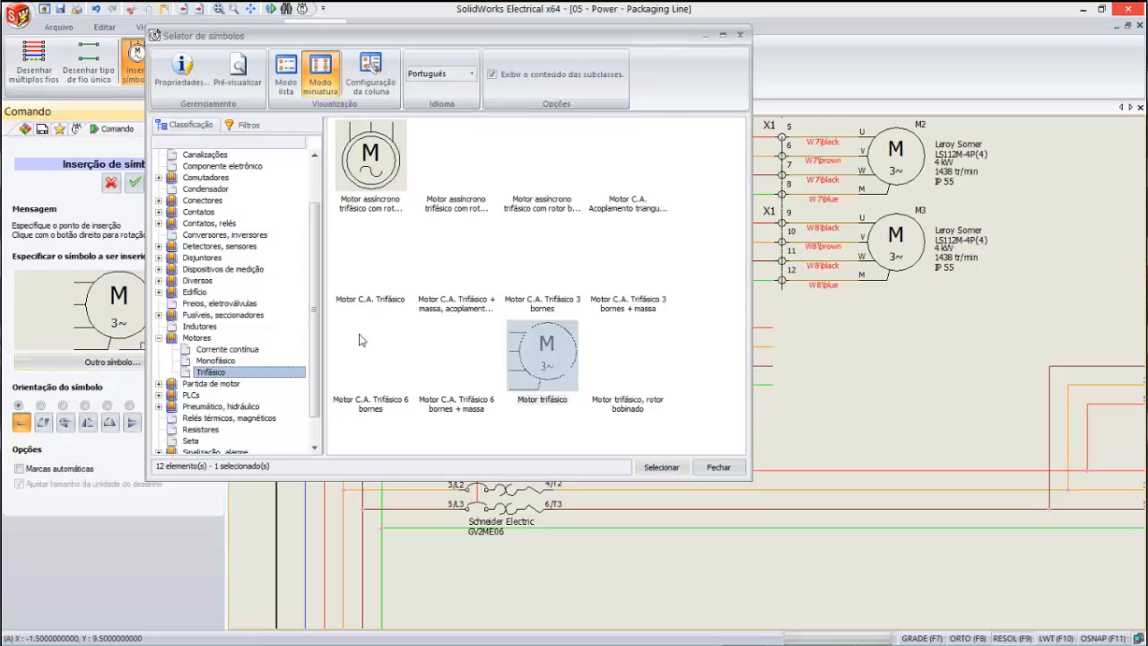
left_click(214, 270)
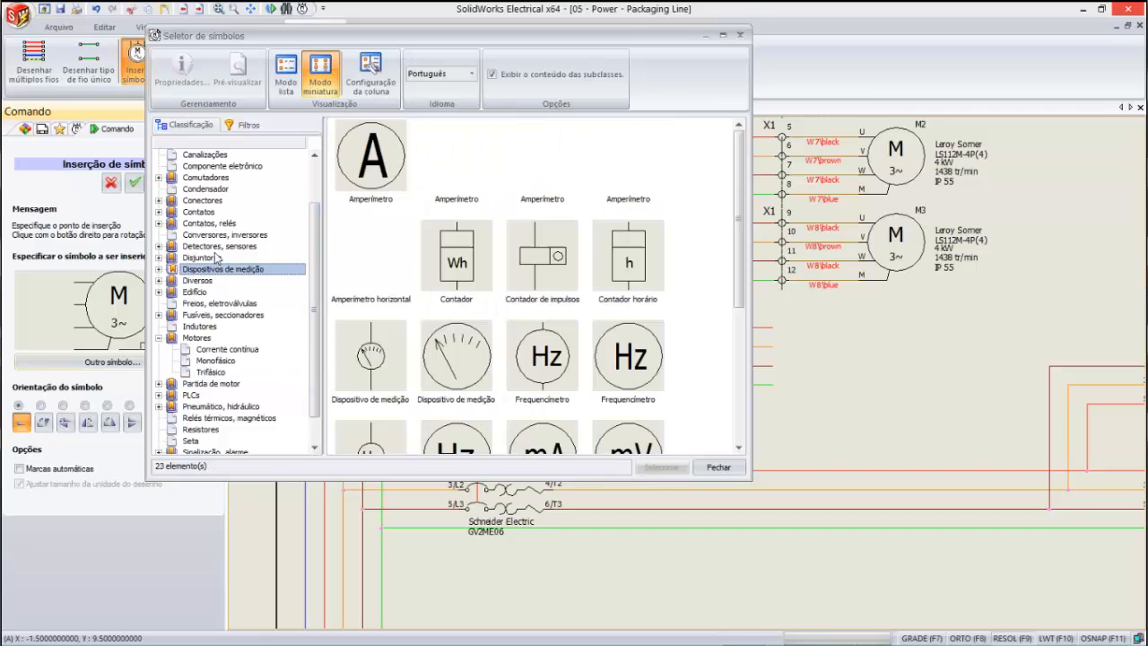
left_click(218, 248)
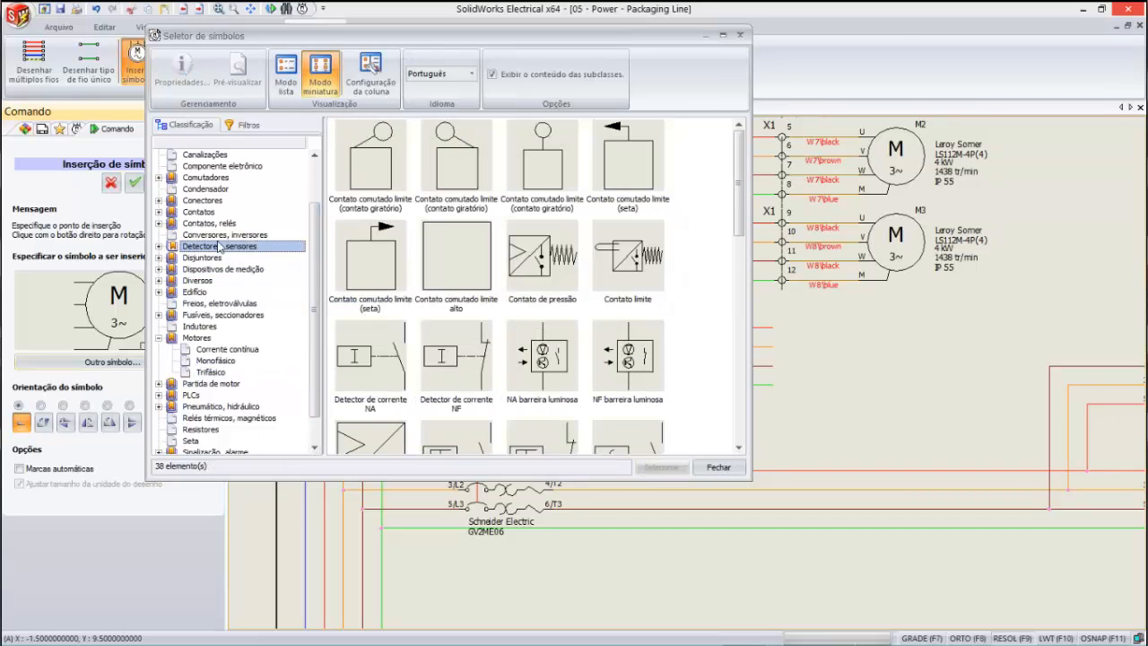
left_click(219, 226)
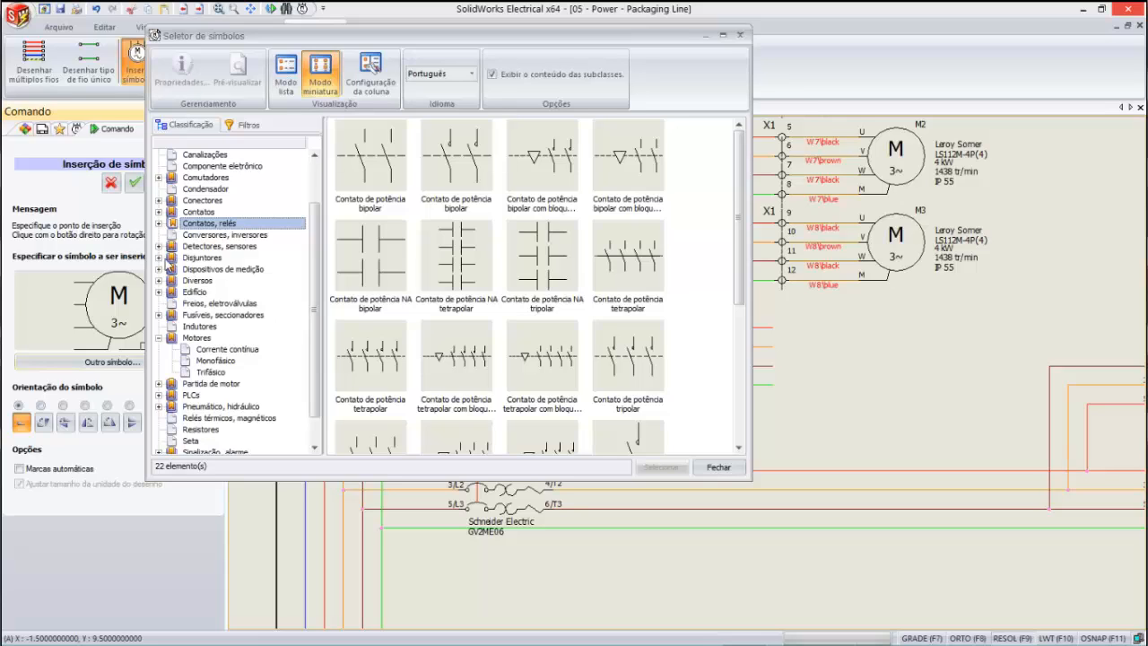
left_click(159, 257)
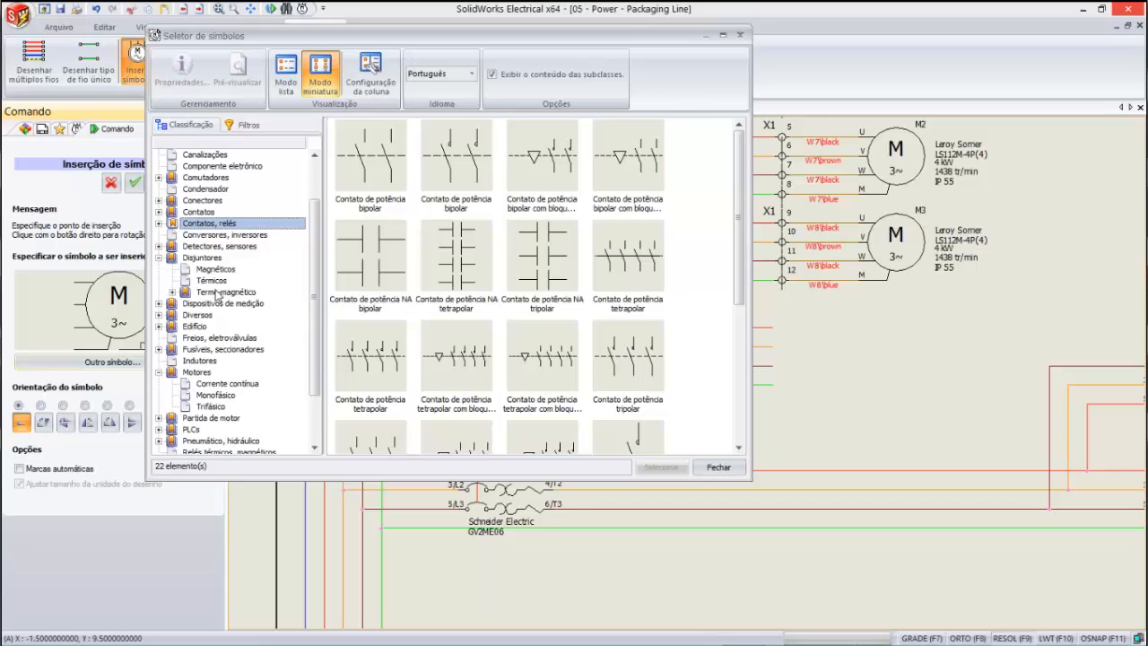
left_click(217, 293)
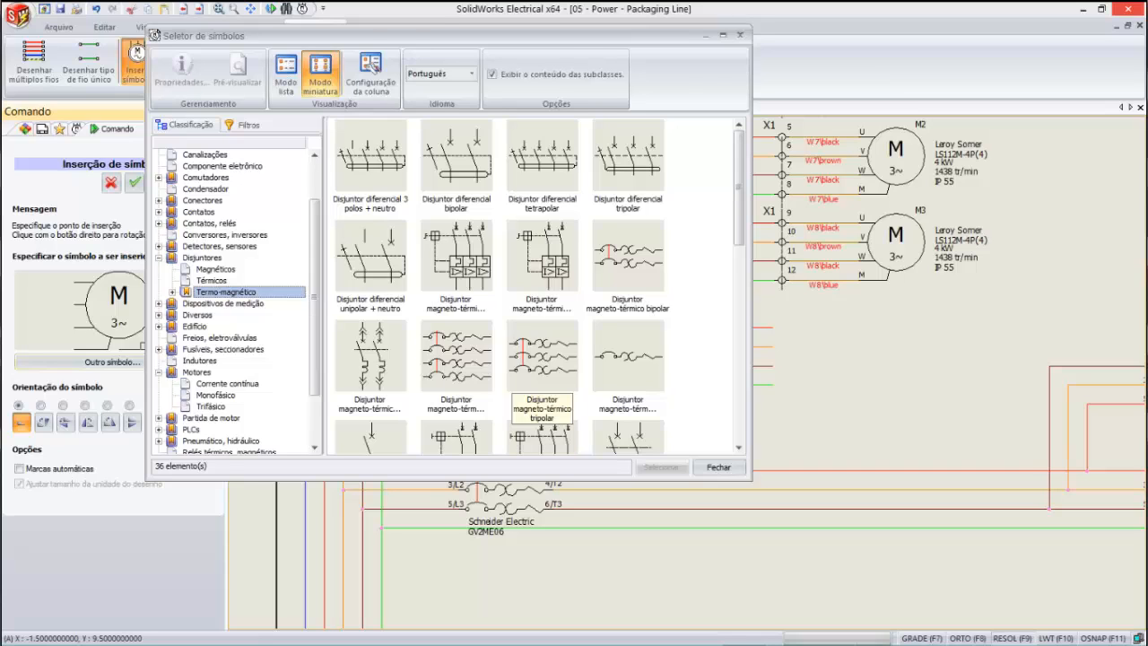
double_click(523, 364)
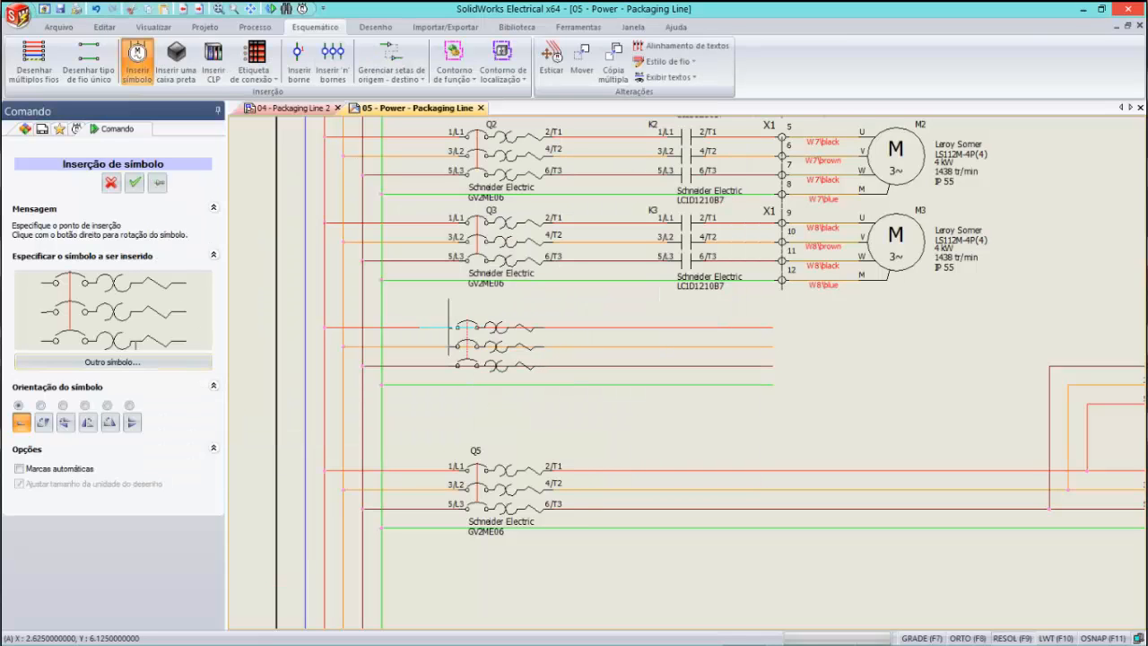
Place the breaker symbol on the new phase wires and associate it with component =F1-Q4 under L11 - Chassis.
left_click(449, 327)
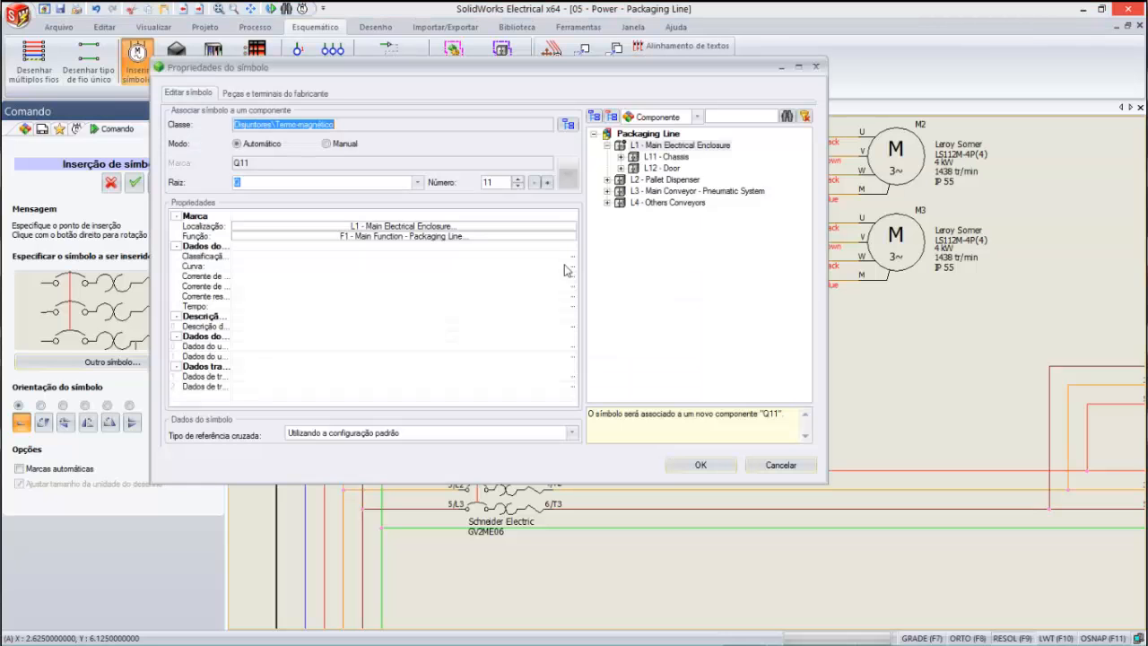
left_click(621, 157)
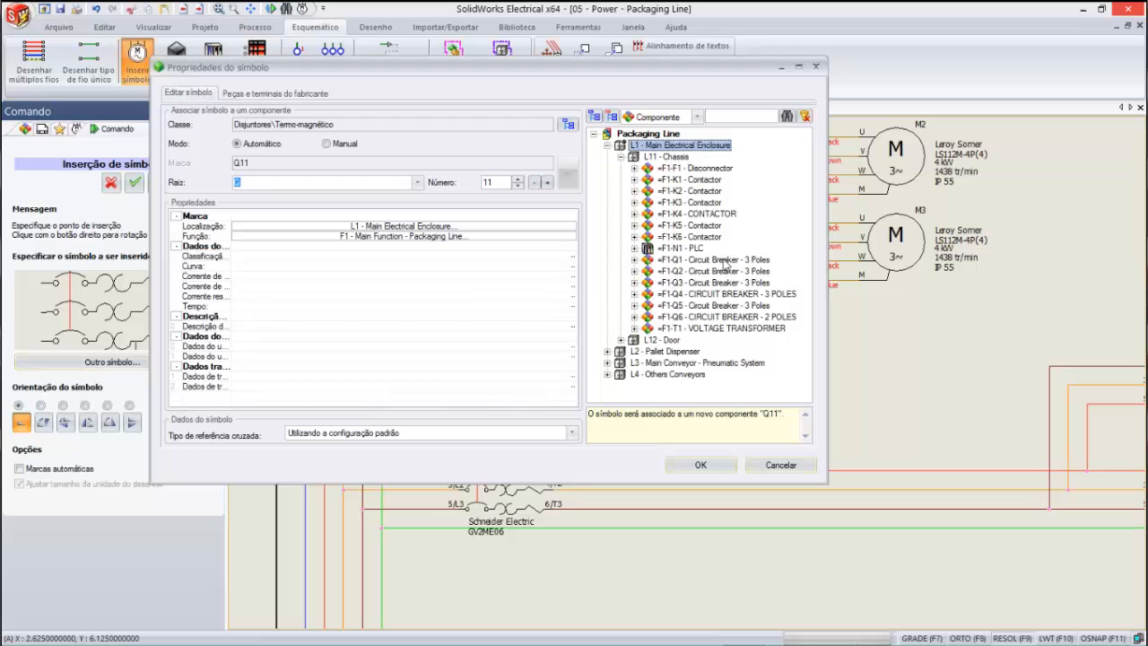
left_click(737, 318)
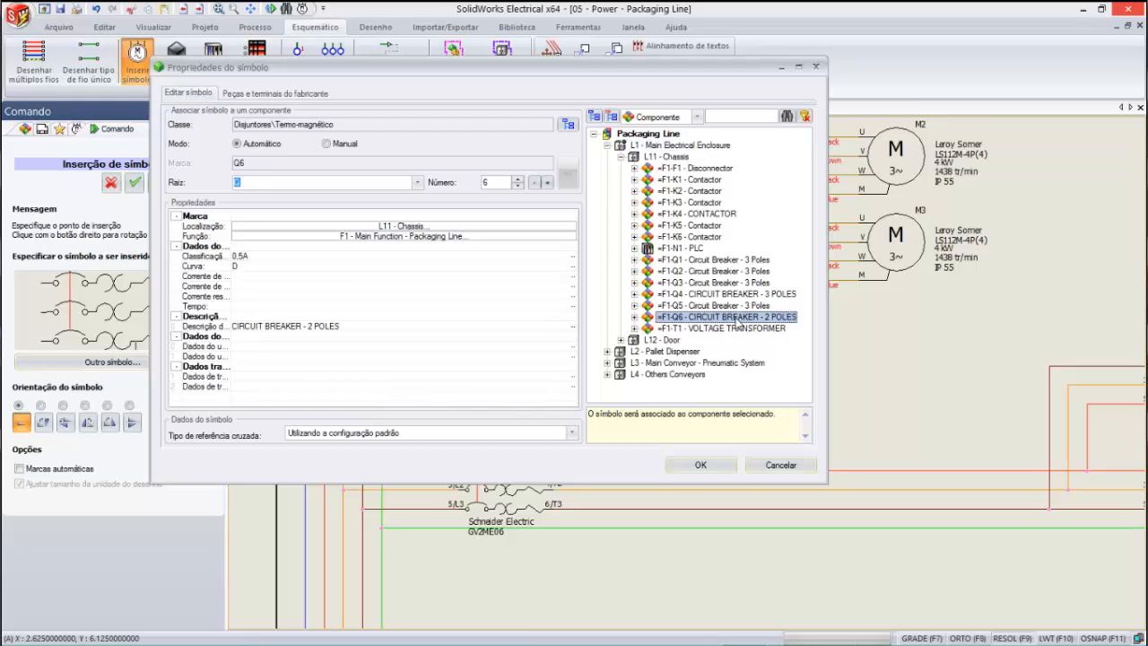
left_click(749, 295)
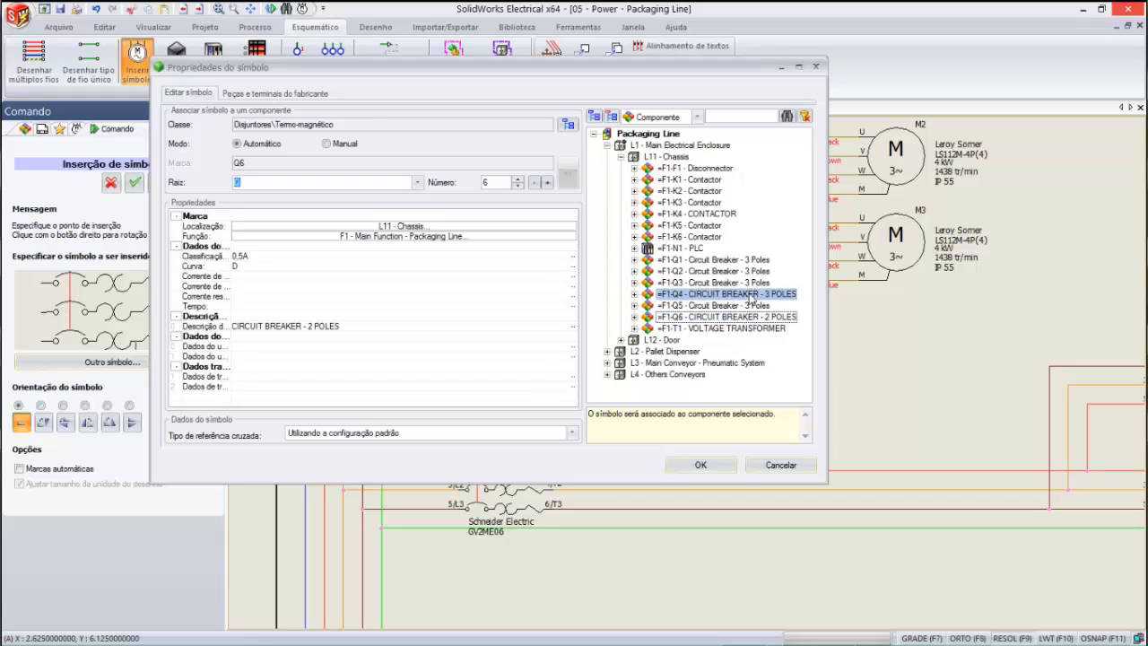
left_click(701, 465)
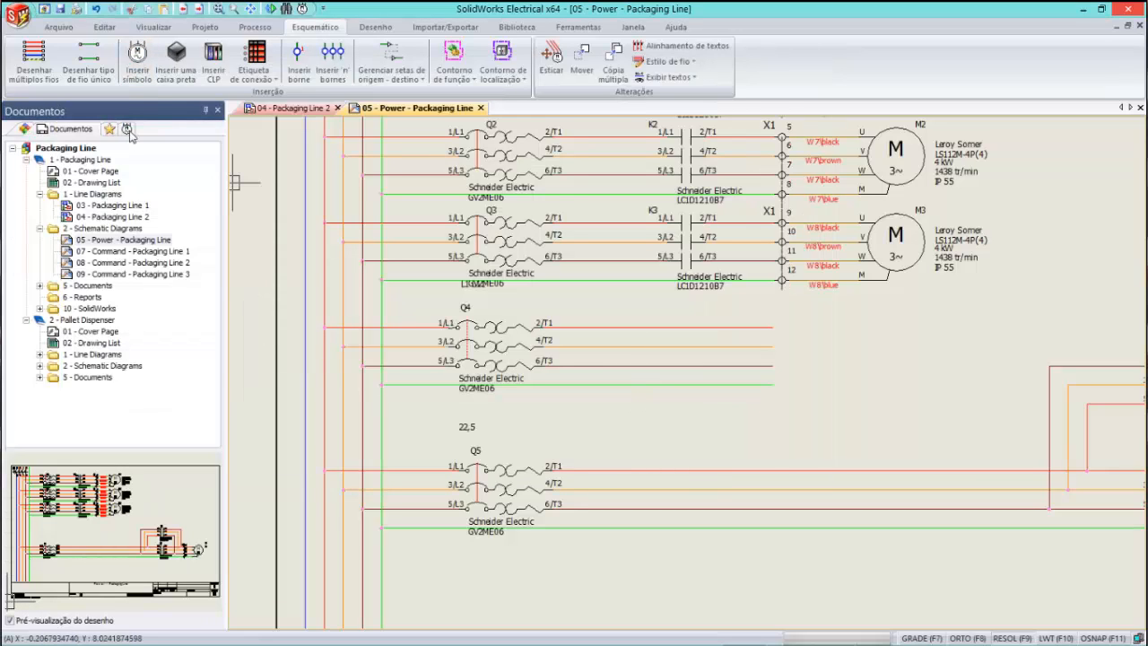
Insert the three-pole contact symbol Contato de potência NA tripolar on the phase wires after Q4 and associate it with =F1-K4 - CONTACTOR.
left_click(127, 130)
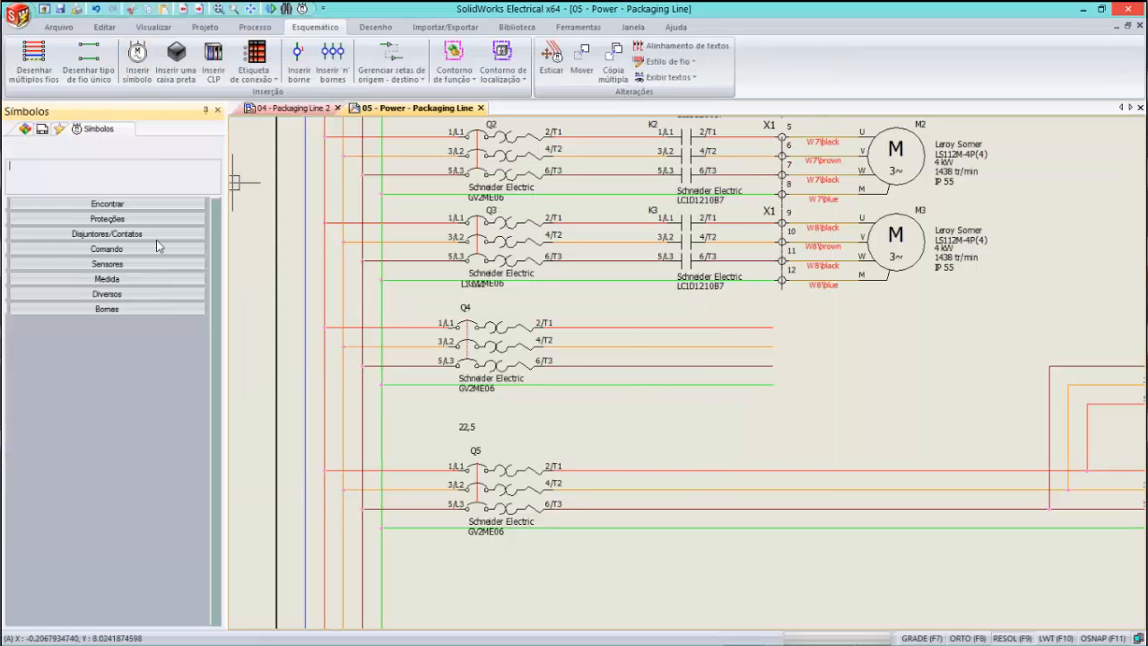
left_click(157, 251)
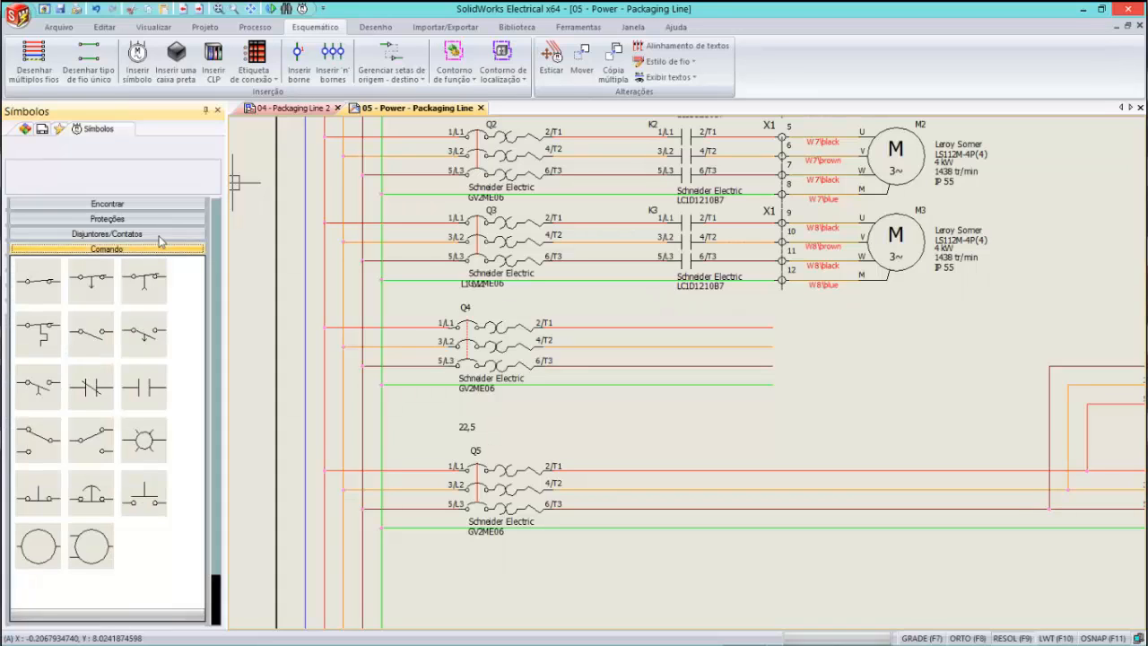
left_click(161, 235)
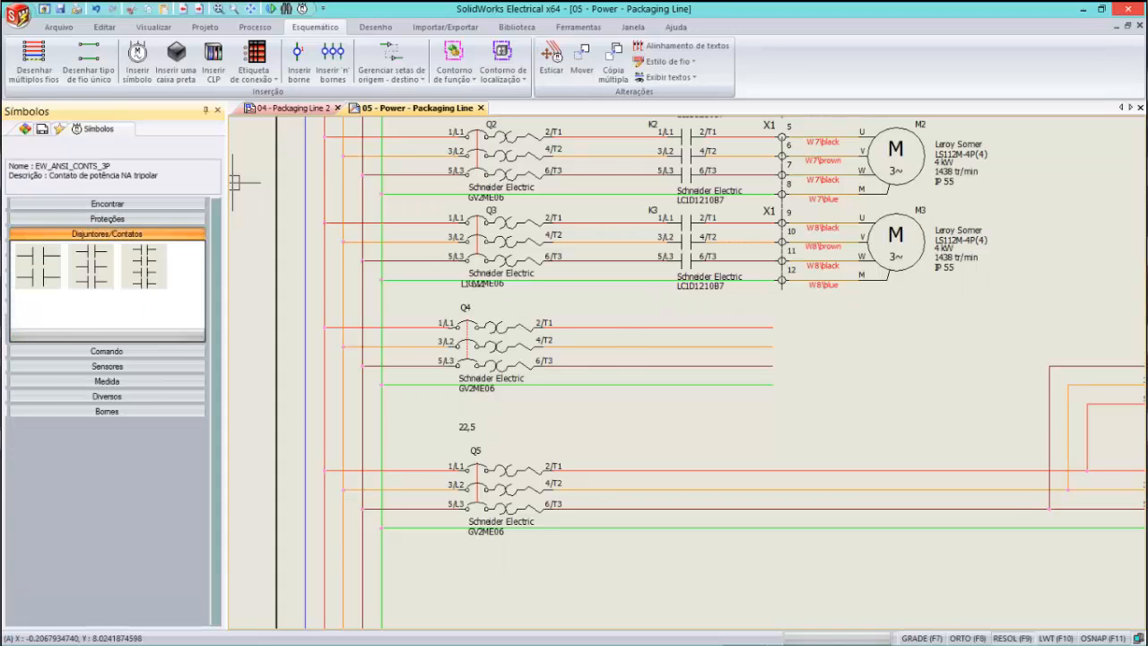
left_click(84, 260)
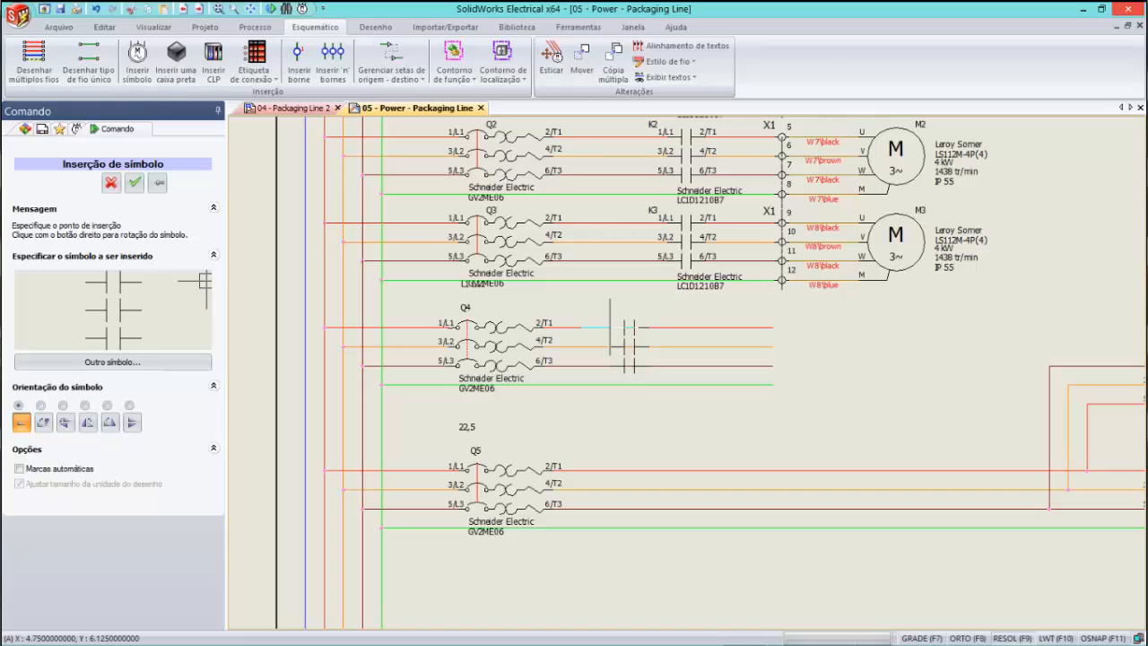
left_click(614, 328)
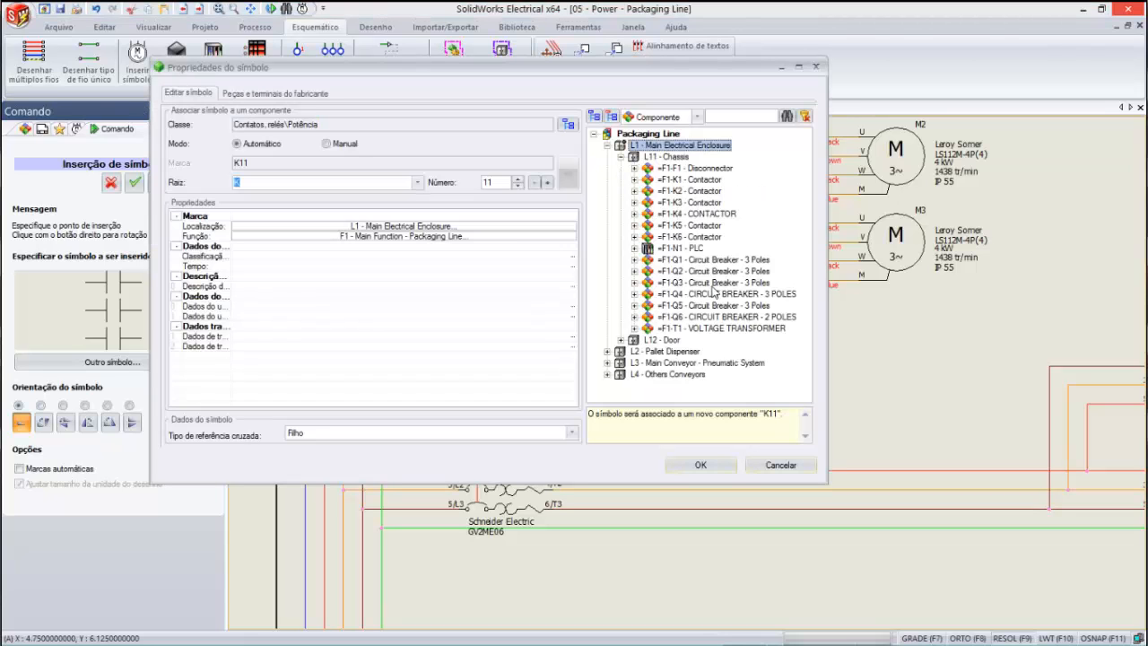
left_click(724, 215)
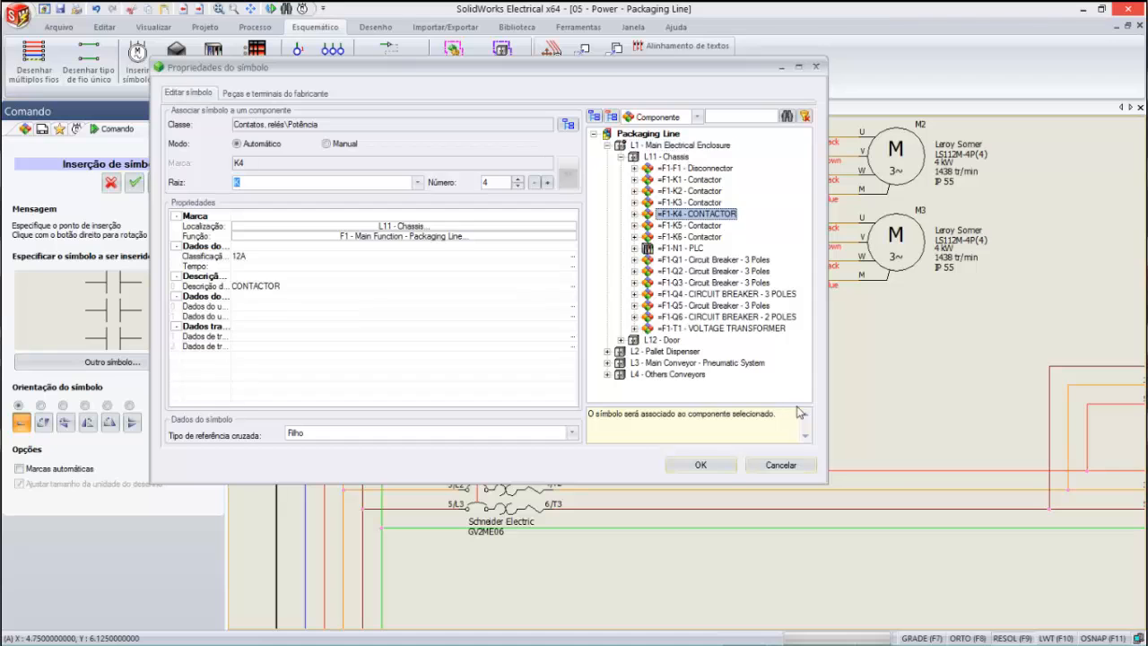
left_click(729, 469)
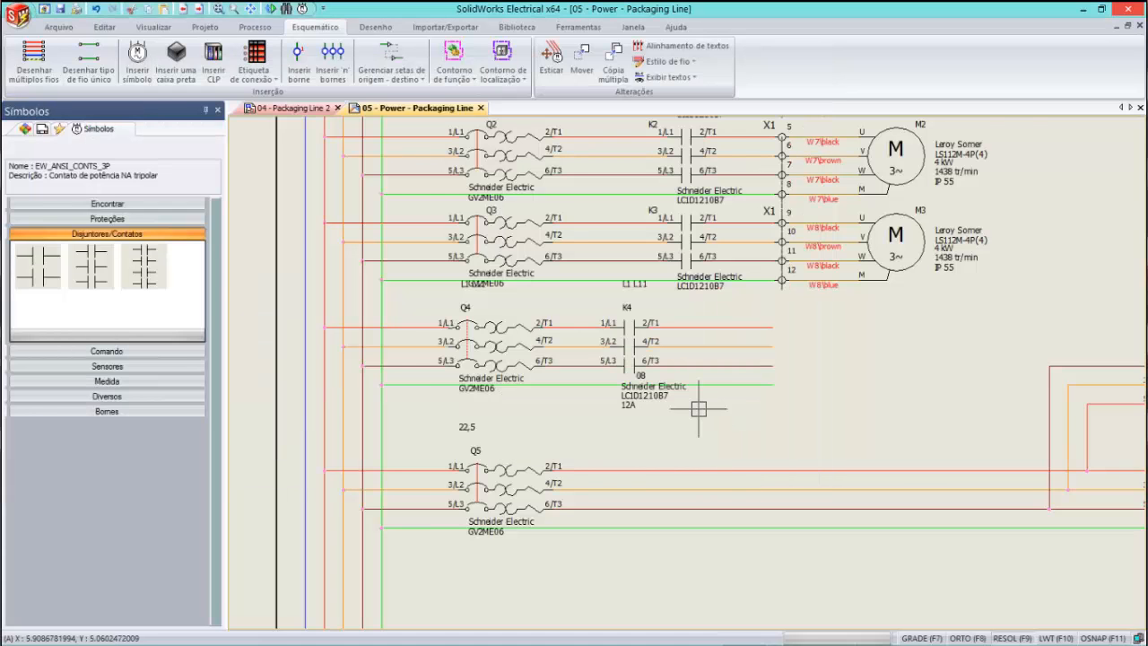
Search the symbol library for "otor" and choose the three-phase motor symbol Motor trifásico for insertion.
scroll(668, 386, "up", 3)
scroll(643, 392, "up", 1)
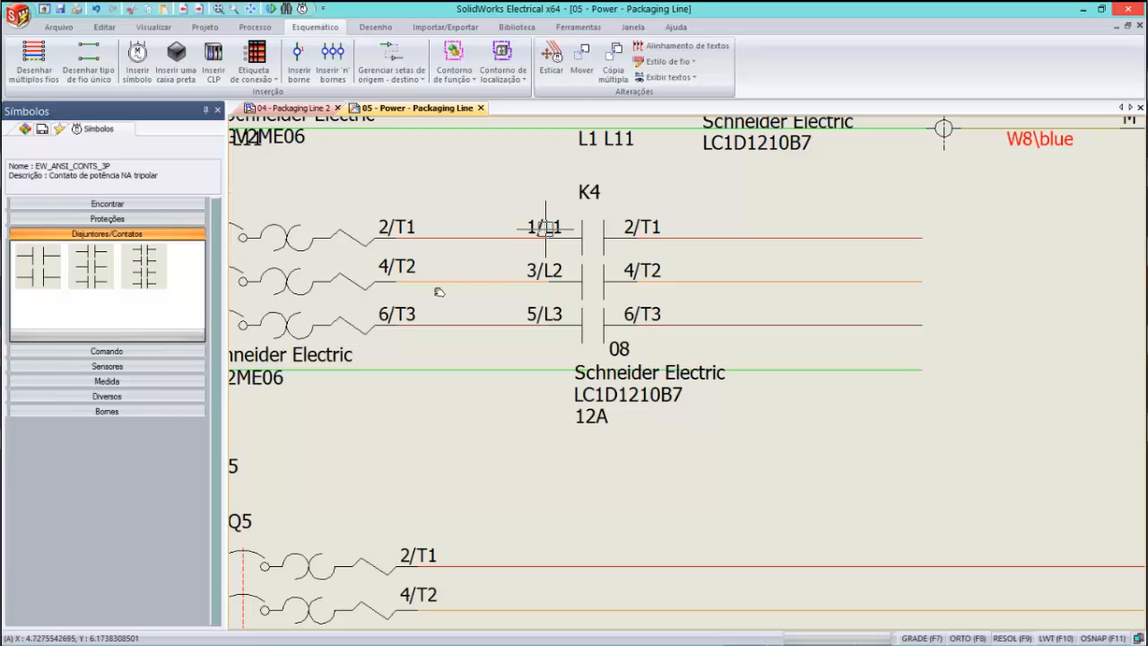
middle_click_drag(440, 292, 687, 330)
scroll(687, 330, "down", 1)
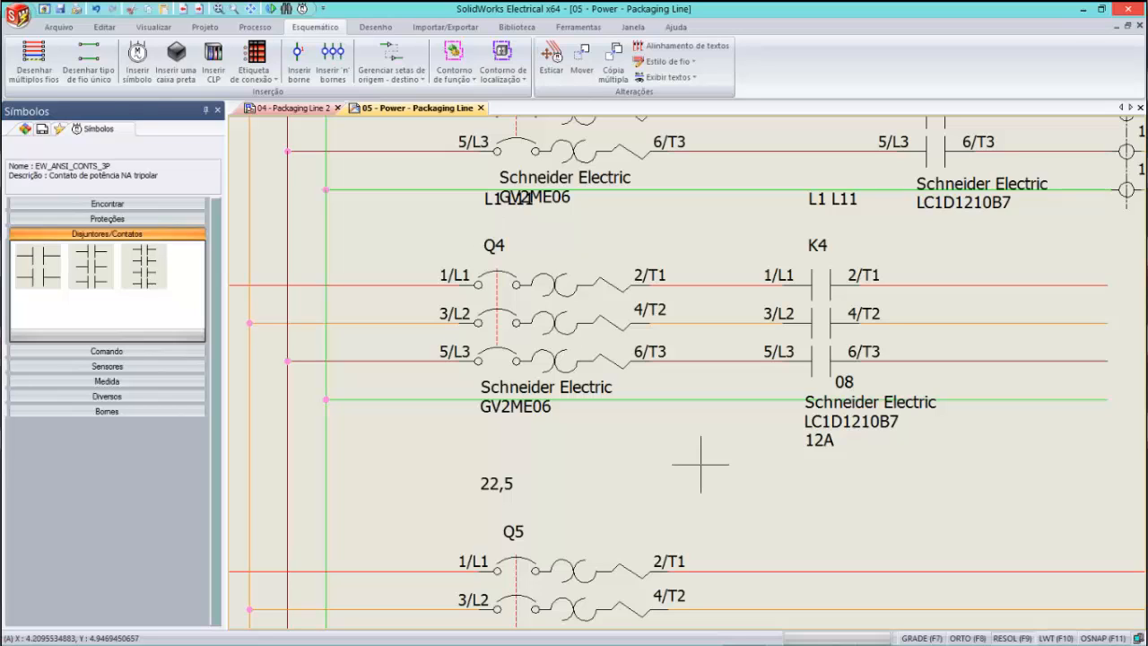
middle_click_drag(645, 461, 461, 448)
scroll(717, 484, "down", 2)
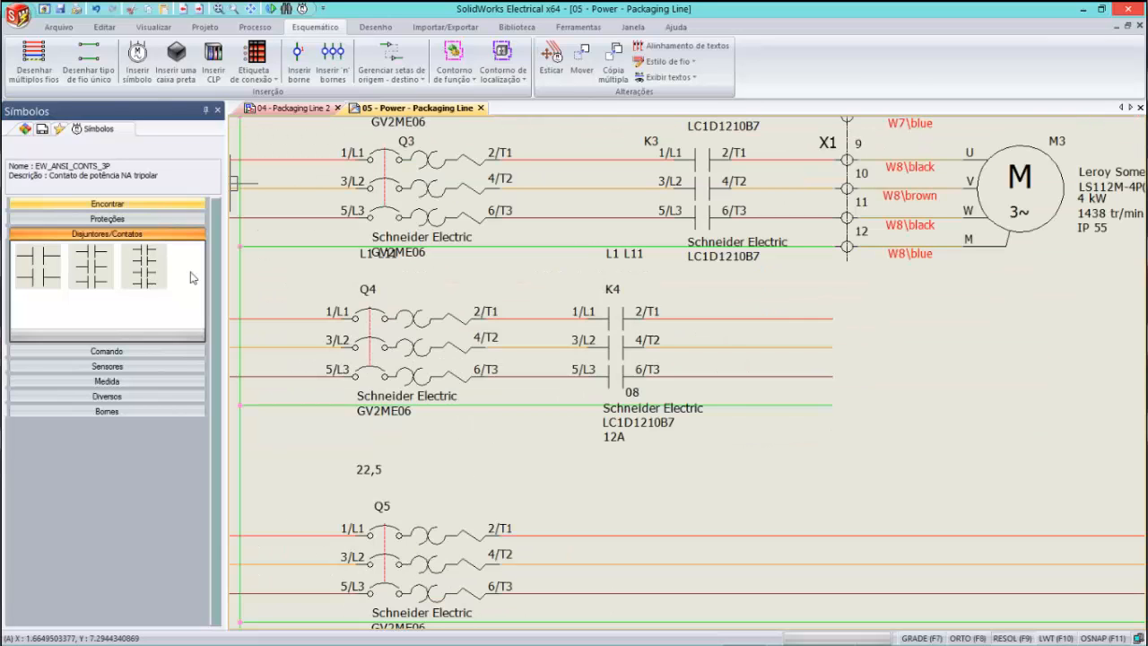
left_click(139, 205)
type("t")
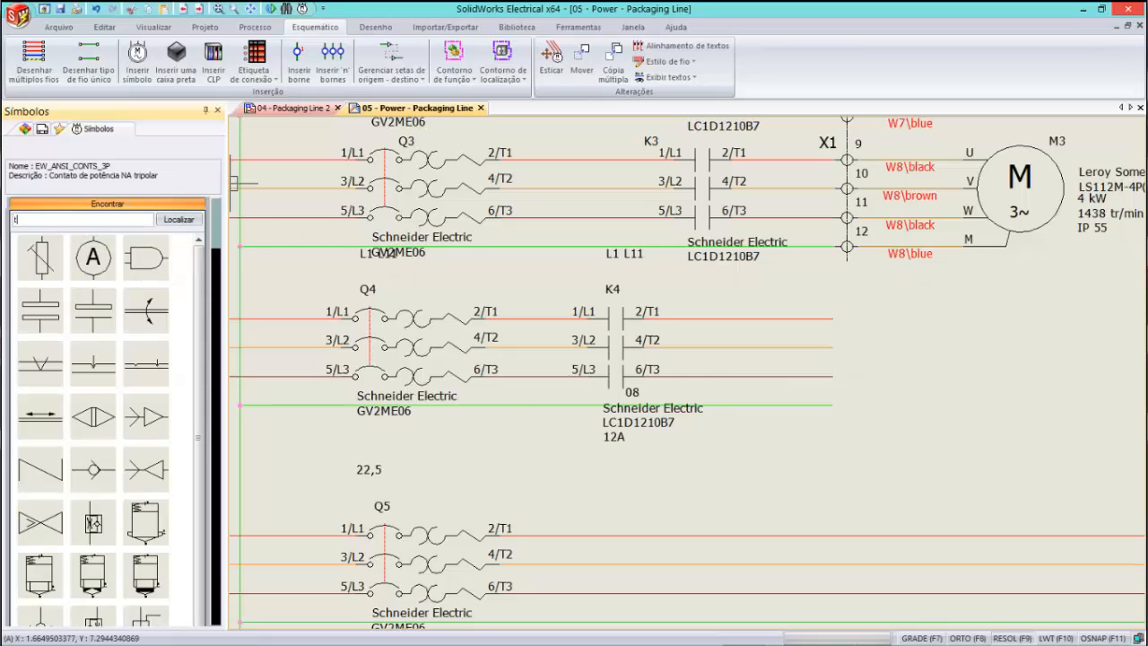
type("otor")
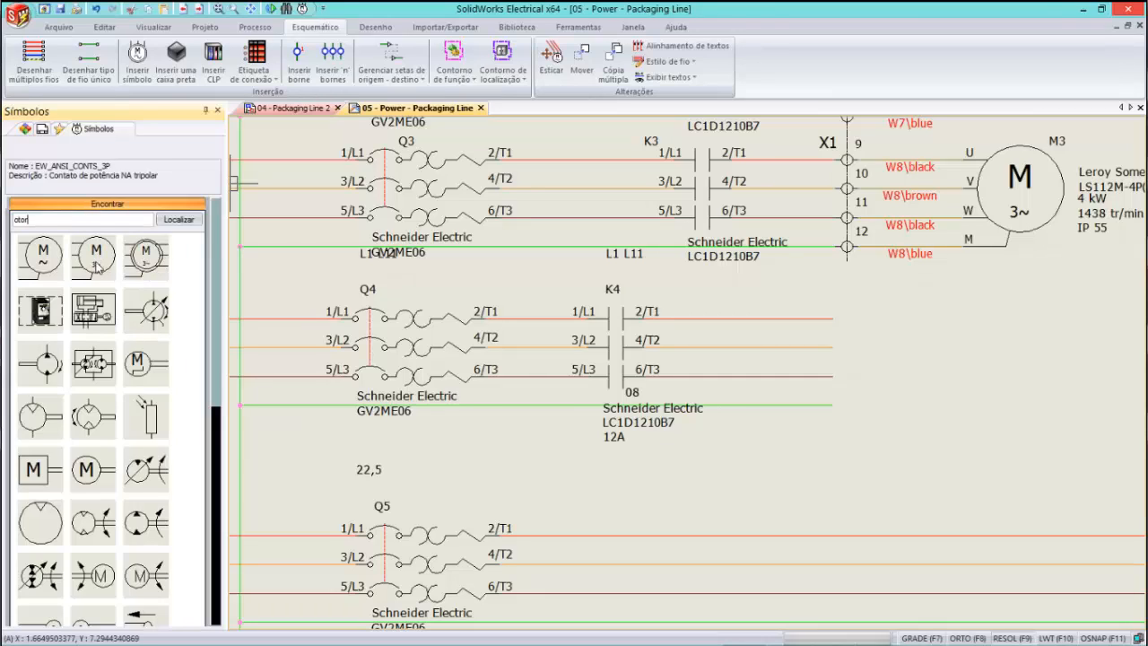
double_click(97, 260)
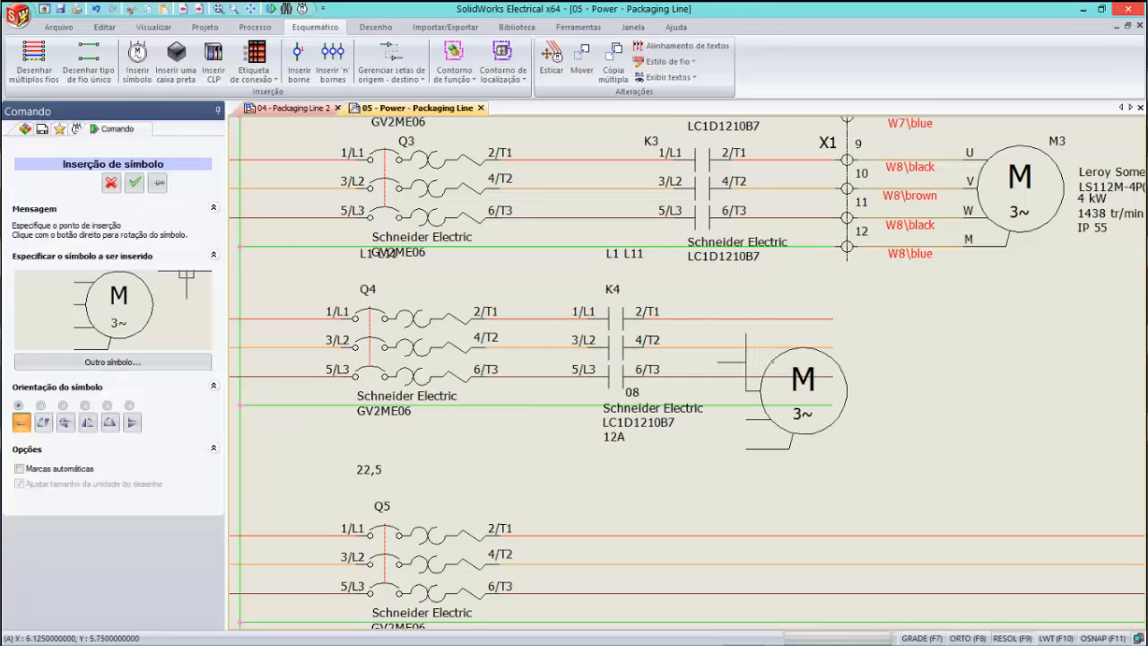
Place the motor symbol at the ends of the K4 wires and associate it with =F1-M4 - MOTOR 3 PHASES under L4 - Others Conveyors.
left_click(833, 316)
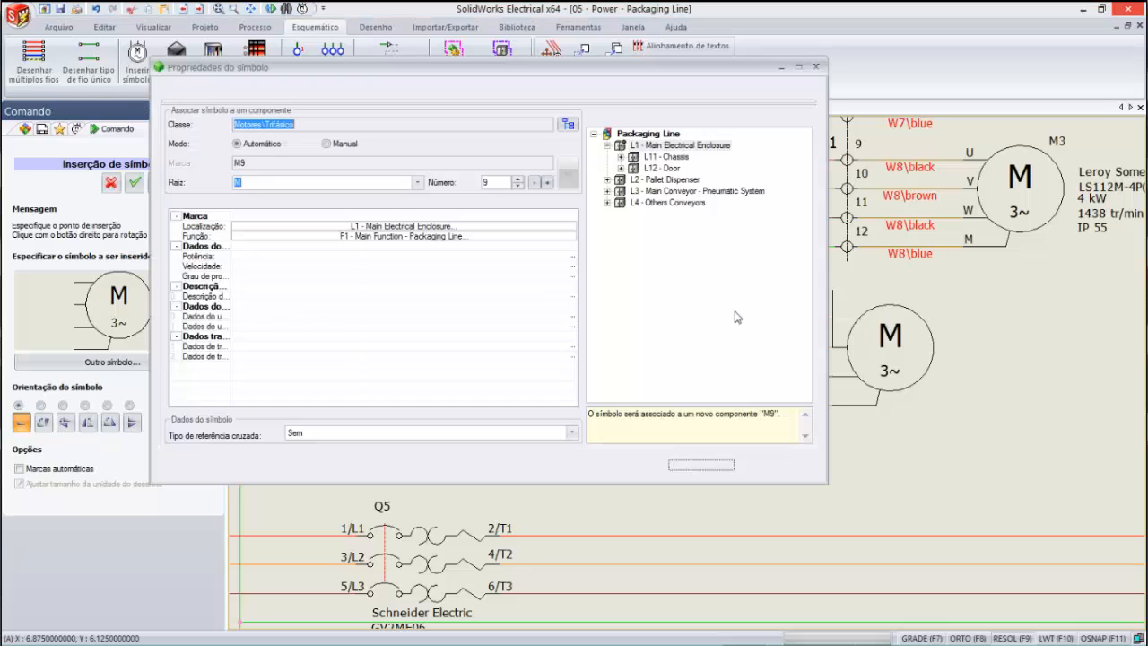
left_click(607, 203)
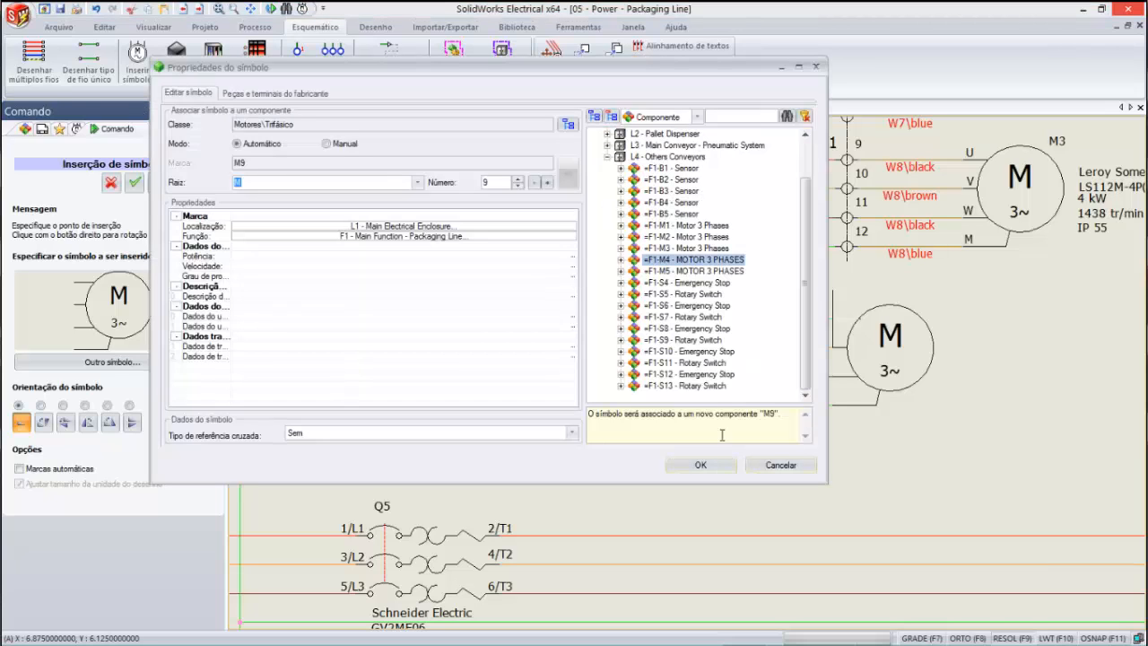
left_click(694, 260)
left_click_drag(501, 185, 455, 185)
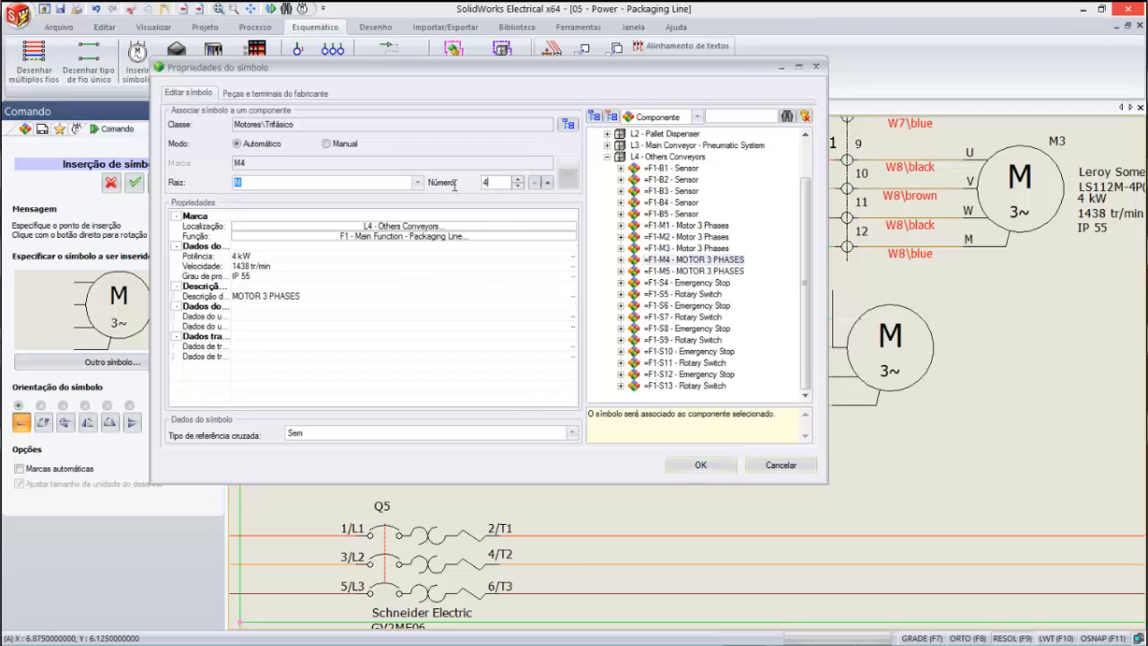
left_click(700, 466)
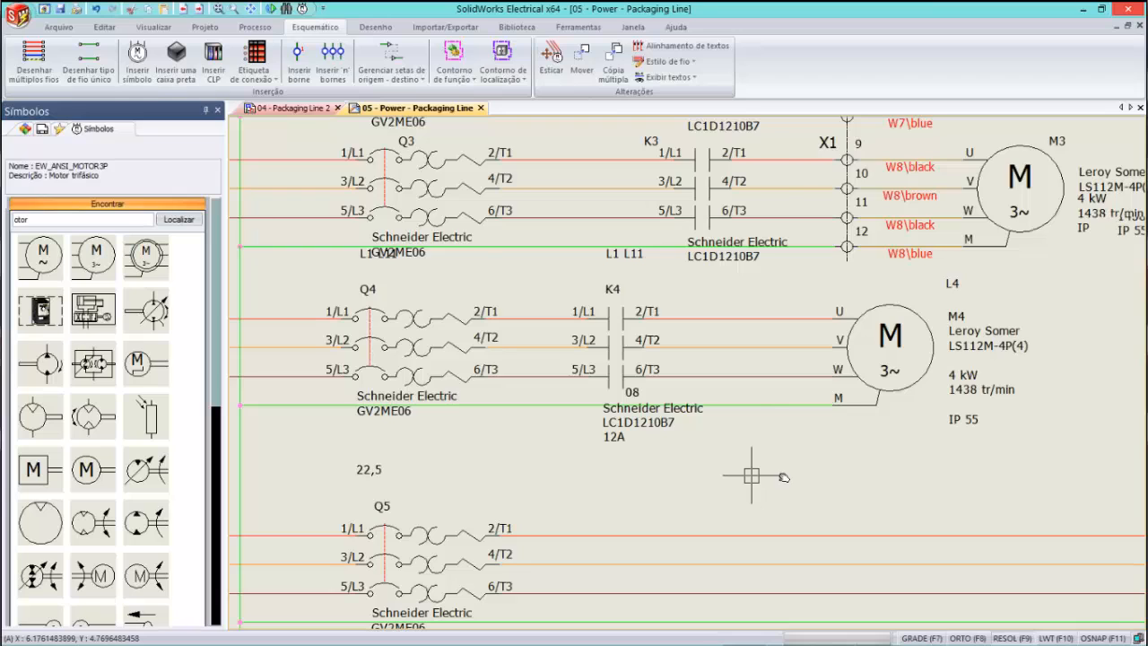
Insert multiple terminals across the four wires between K4 and M4, assigning them all to terminal strip =F1-X1 from terminal 13 to 16.
middle_click_drag(752, 475, 882, 483)
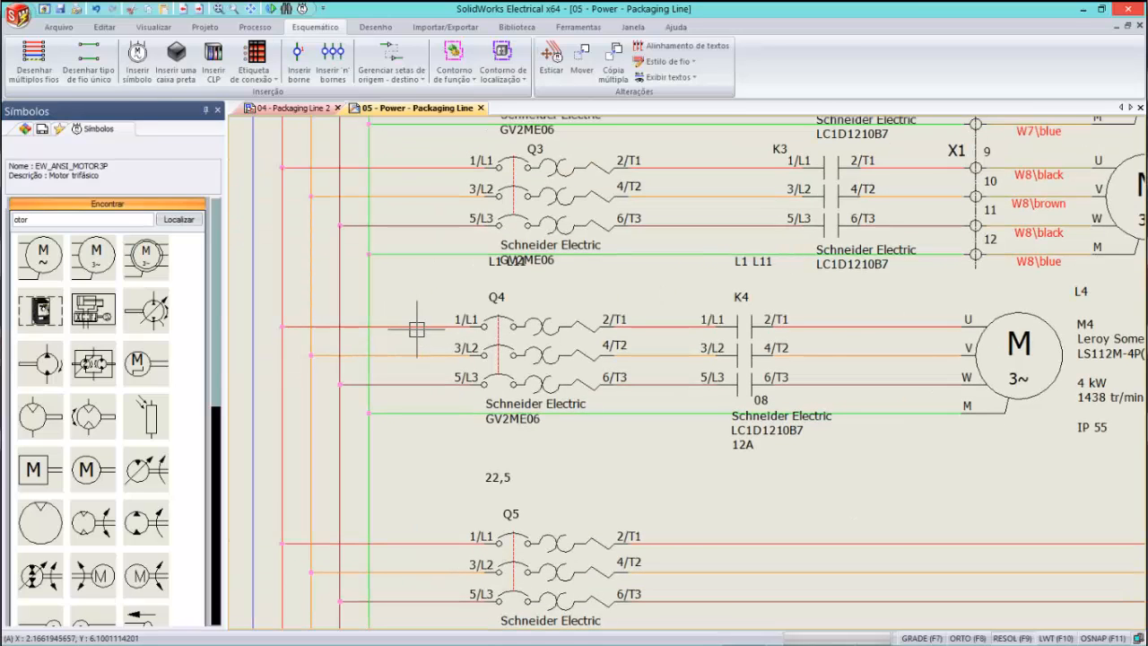
left_click(660, 333)
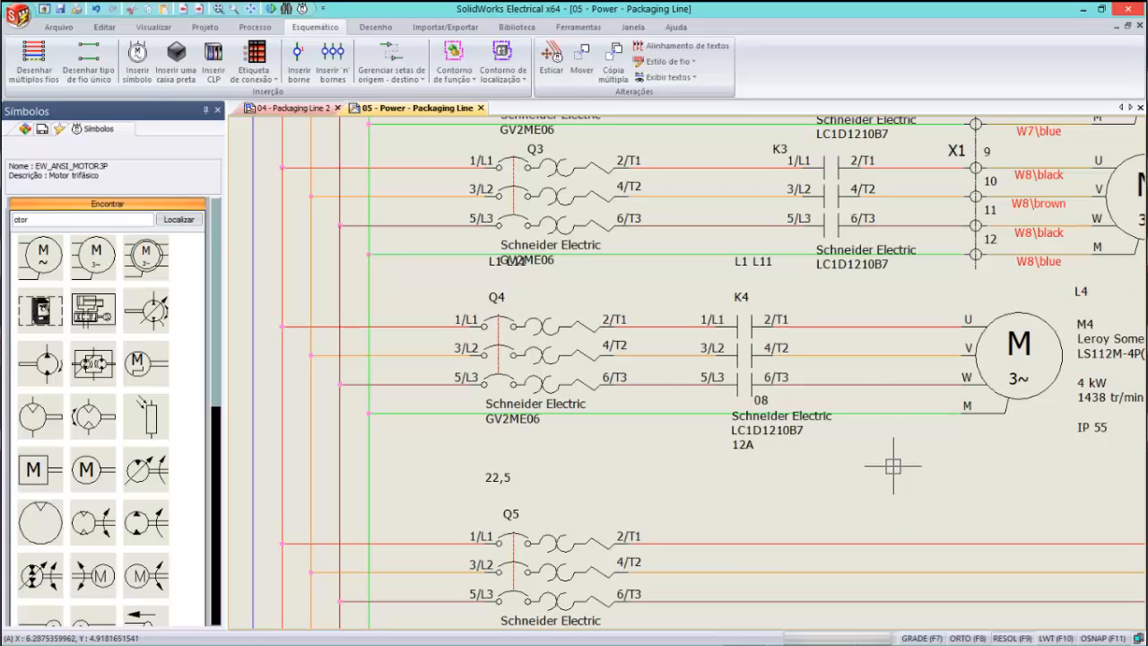
middle_click_drag(892, 467, 837, 483)
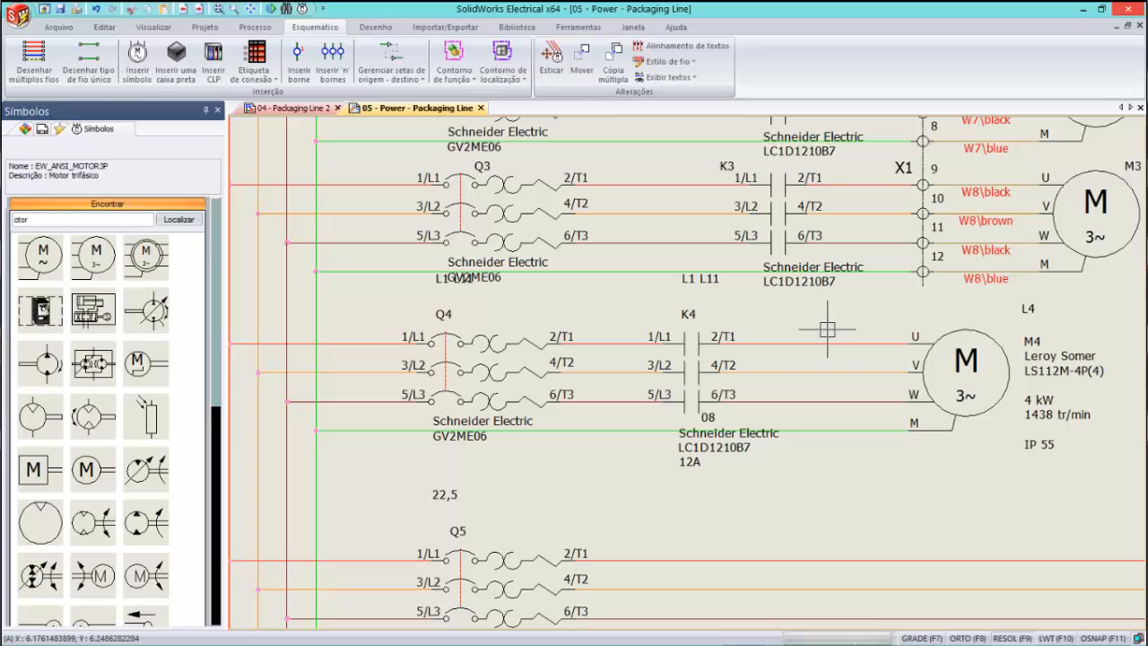
left_click(333, 72)
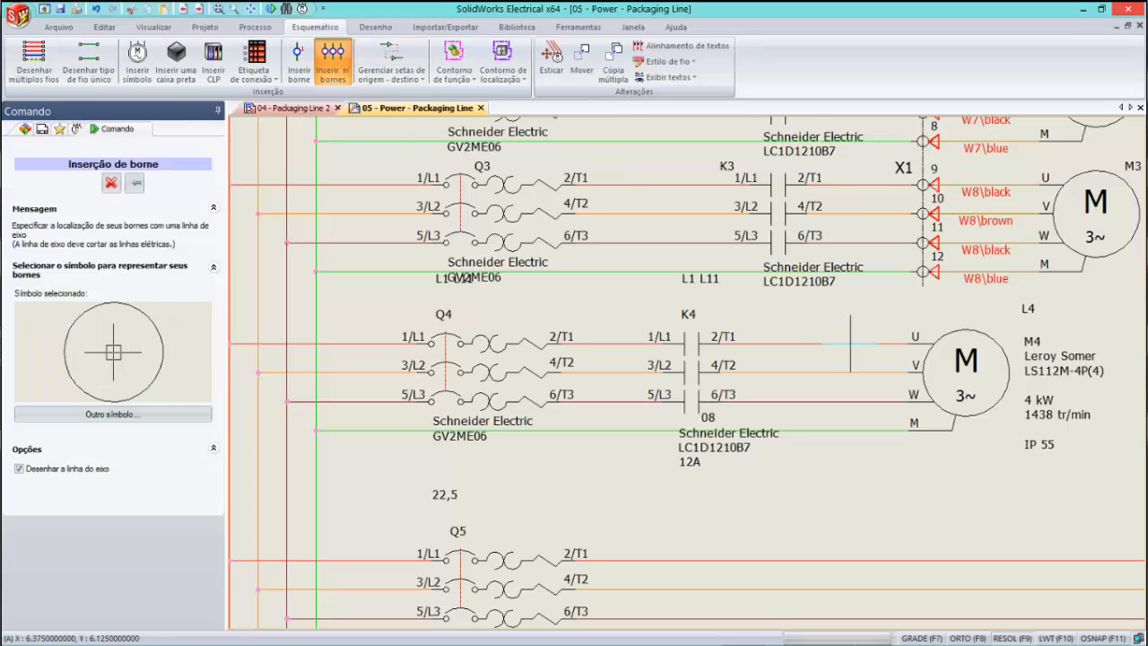
left_click(850, 343)
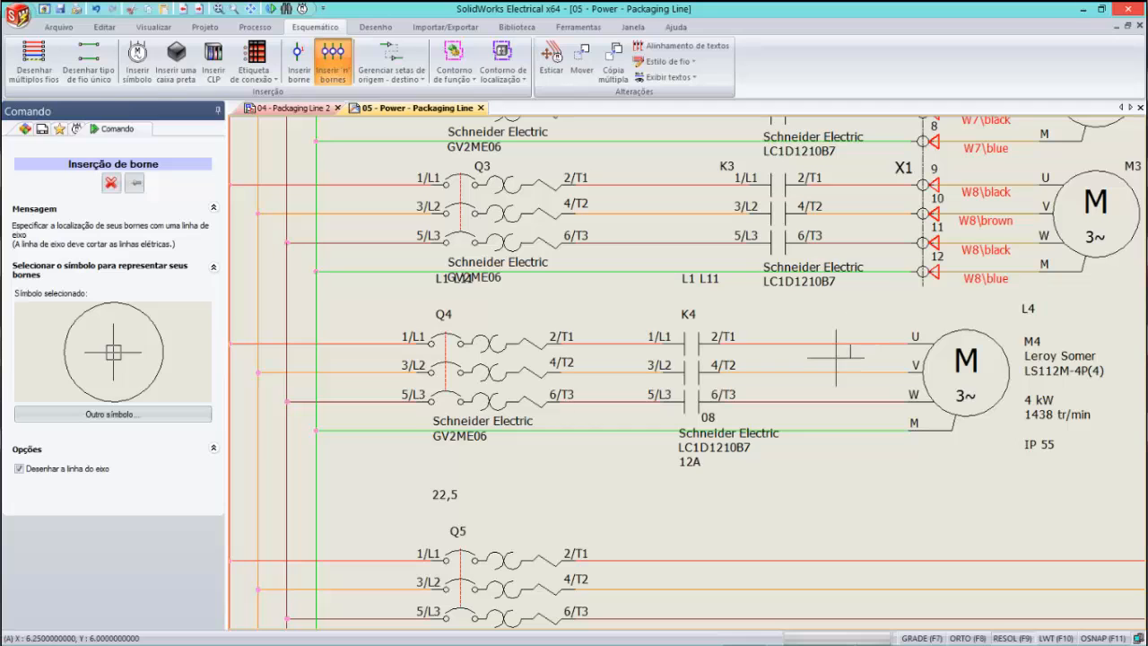
left_click(807, 459)
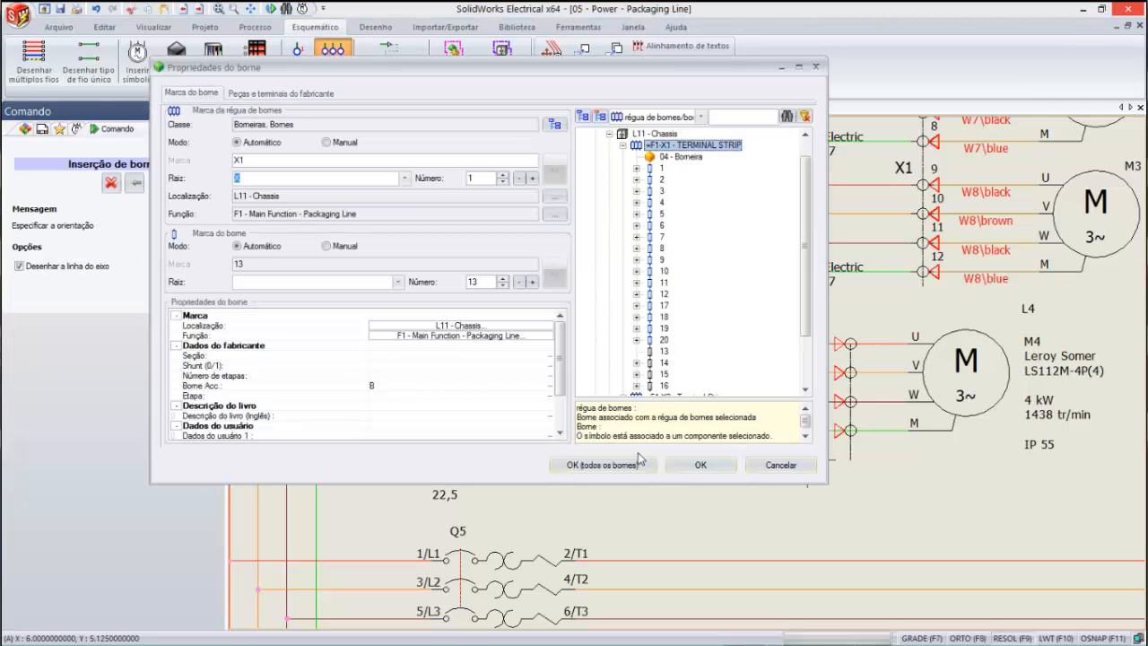
left_click(600, 465)
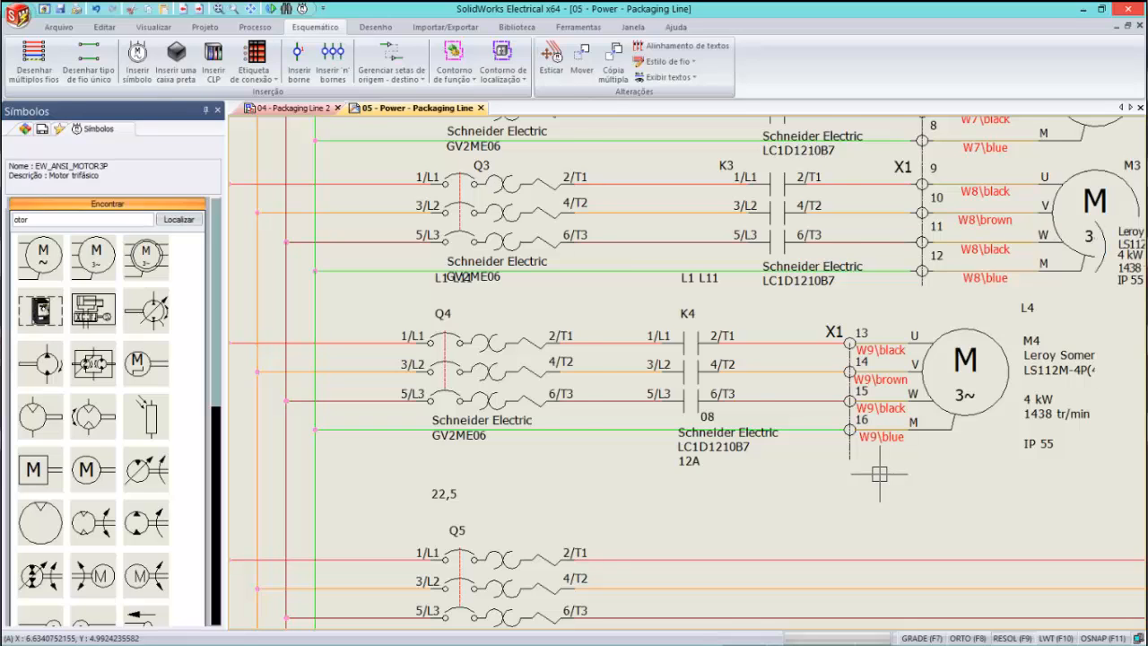
Examine the whole power schematic and the Q4, K4, X1 and M4 circuit with its W9 cable cores.
scroll(882, 474, "down", 1)
middle_click(880, 474)
middle_click(880, 474)
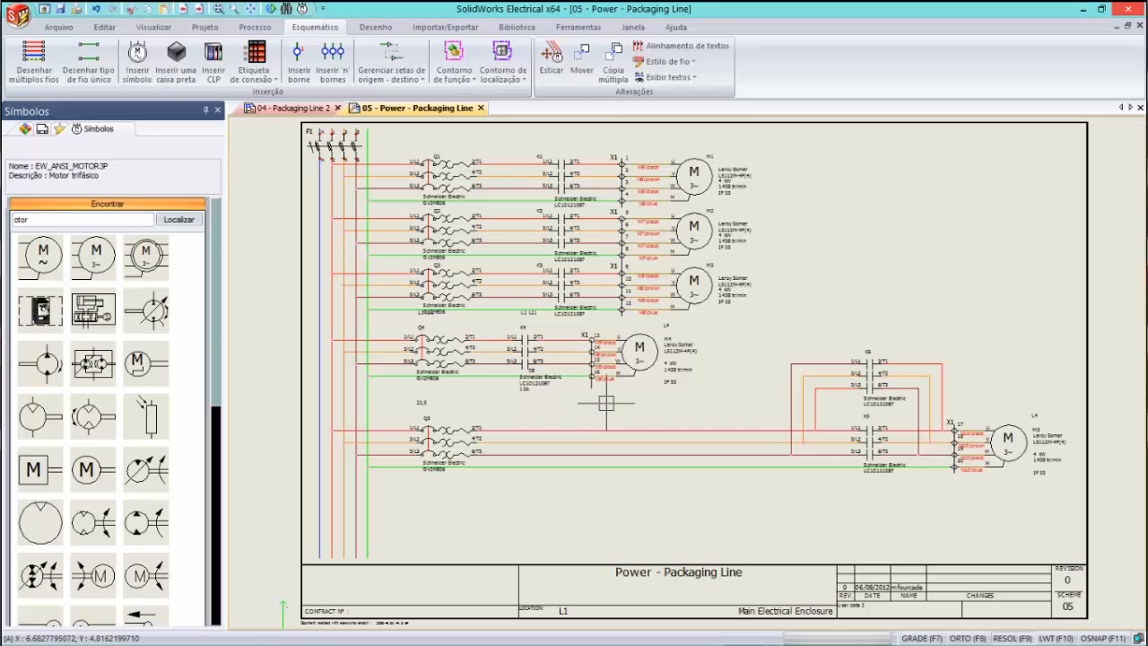
scroll(485, 403, "up", 1)
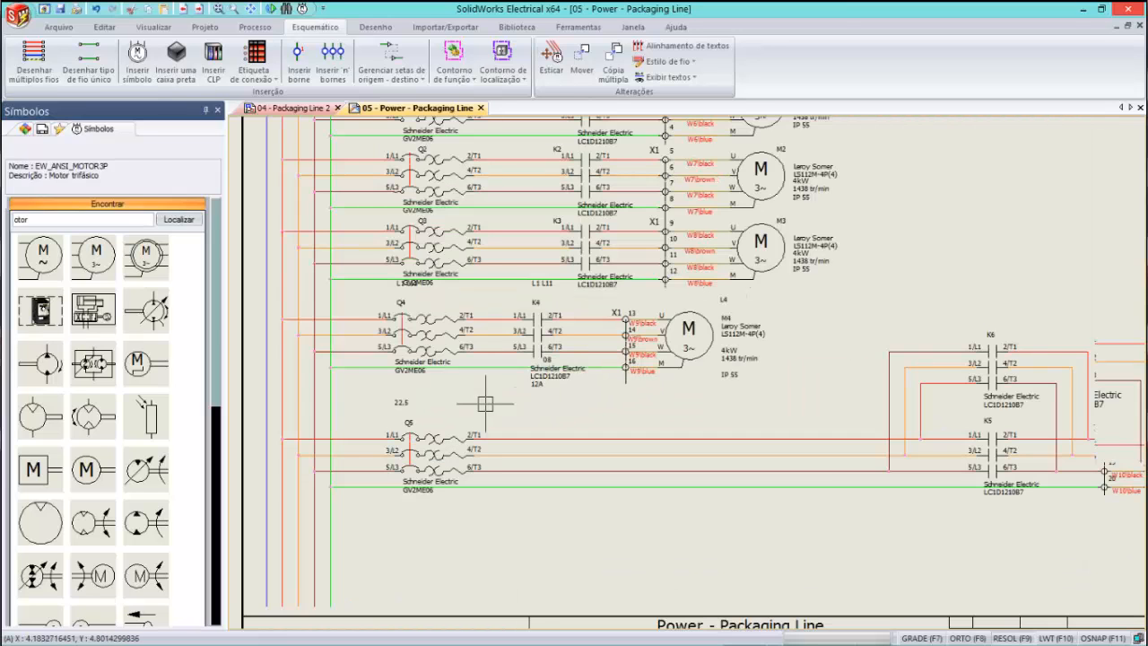
scroll(485, 404, "up", 1)
middle_click_drag(485, 403, 568, 402)
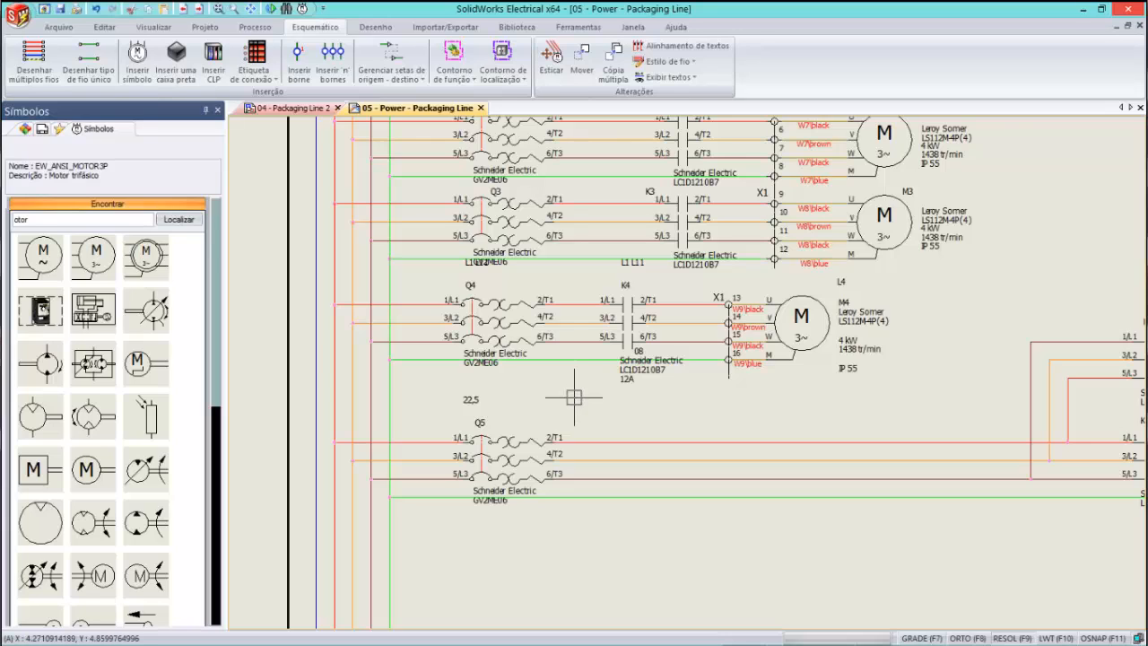
scroll(574, 398, "up", 1)
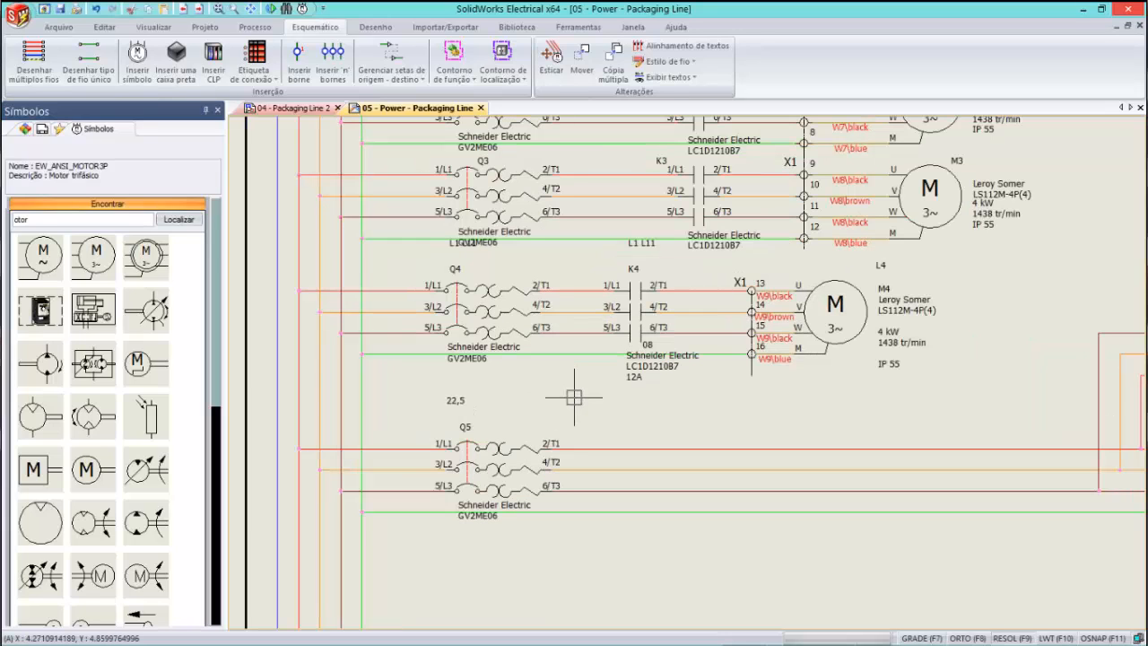
Open the schematic 05 - Power - Pallet Dispenser from the Pallet Dispenser book's schematic diagrams.
left_click(43, 130)
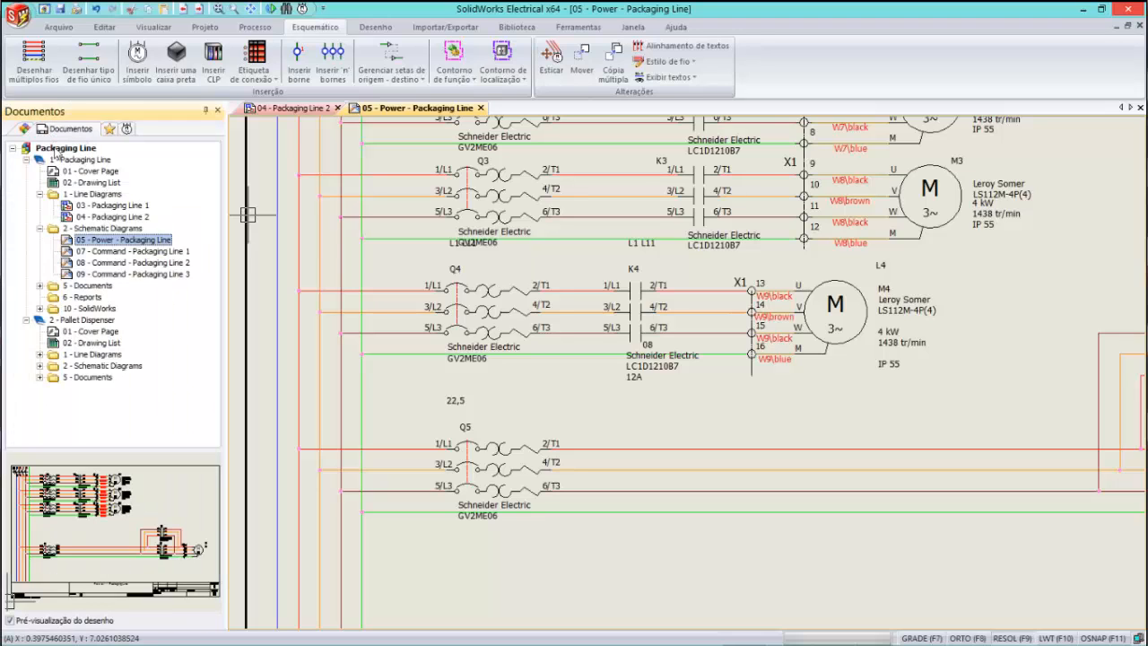
left_click(83, 321)
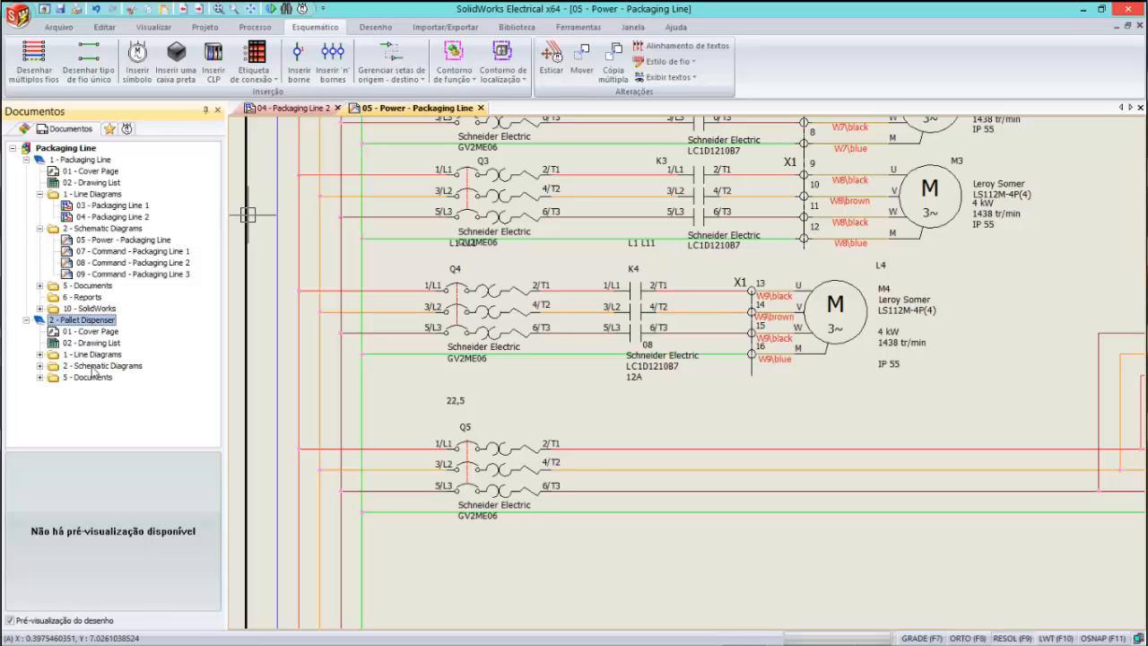
left_click(40, 354)
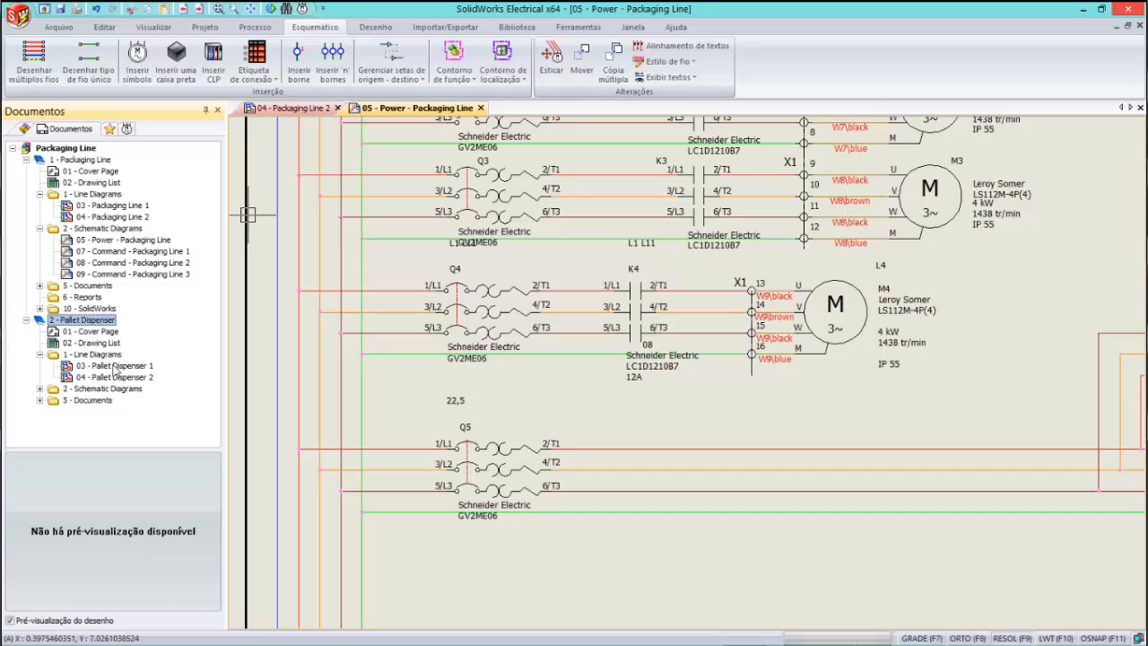
left_click(39, 388)
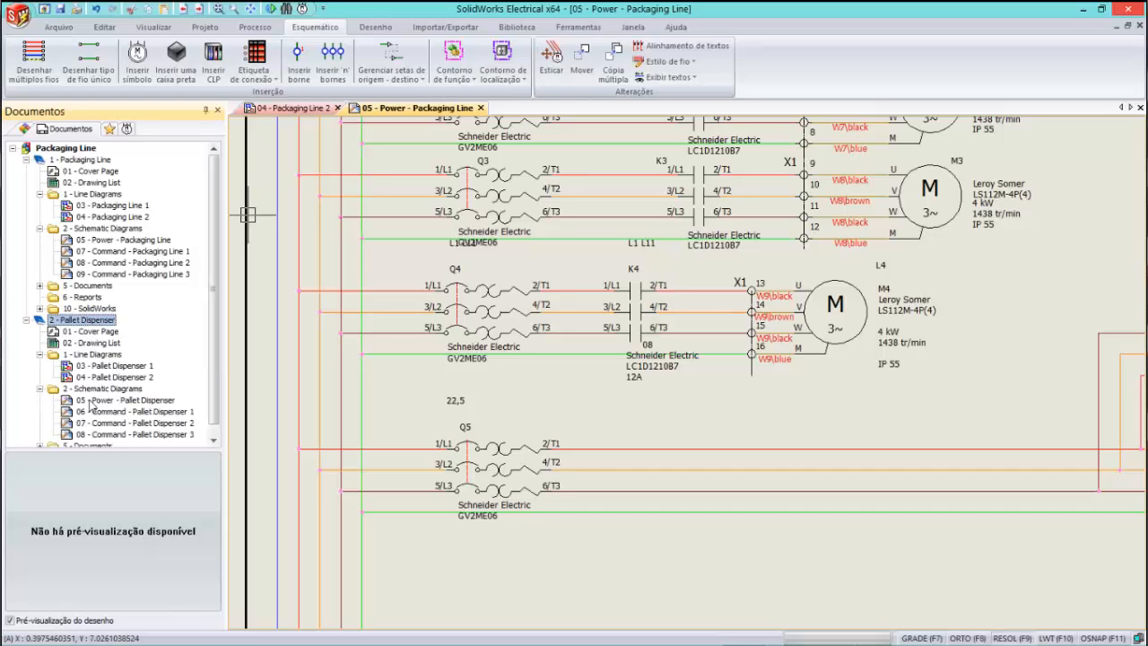
double_click(117, 400)
Select the whole Q10 breaker and T2 transformer circuit and add it as a new macro in the Partida de motor group.
scroll(534, 424, "up", 4)
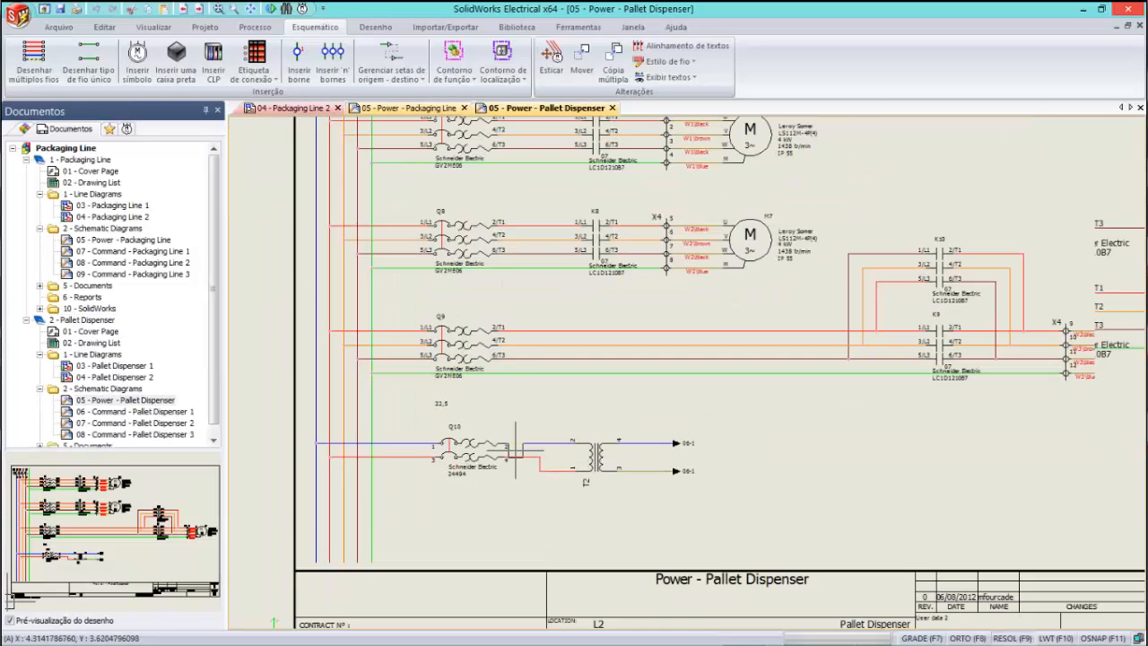
middle_click_drag(534, 424, 561, 398)
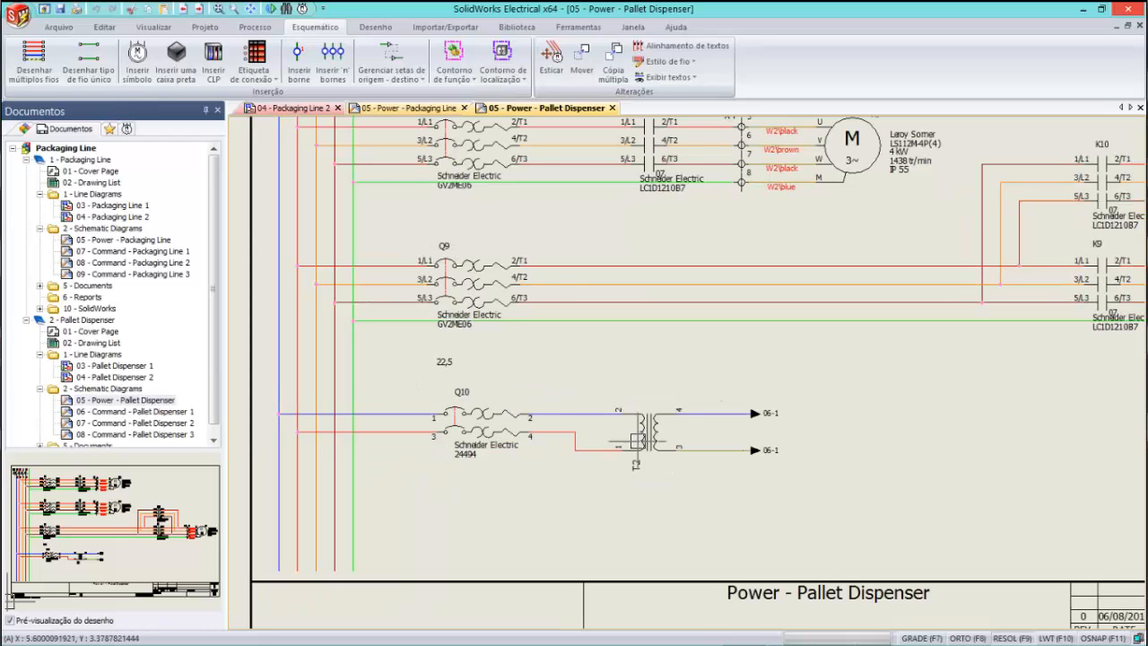
left_click(830, 386)
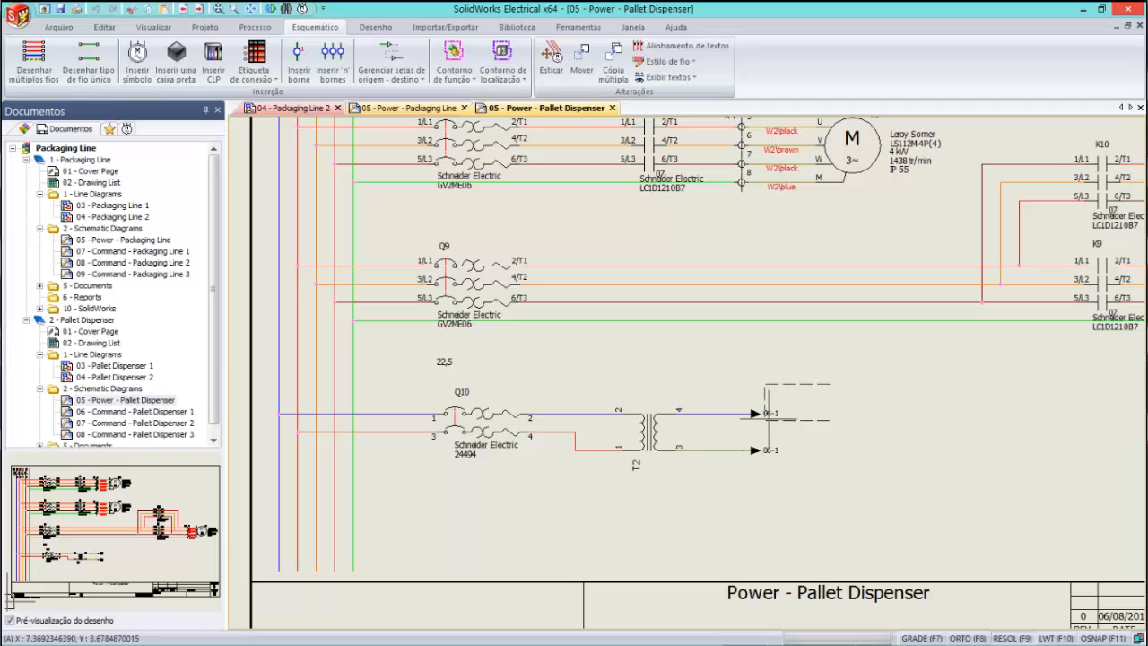
left_click(402, 479)
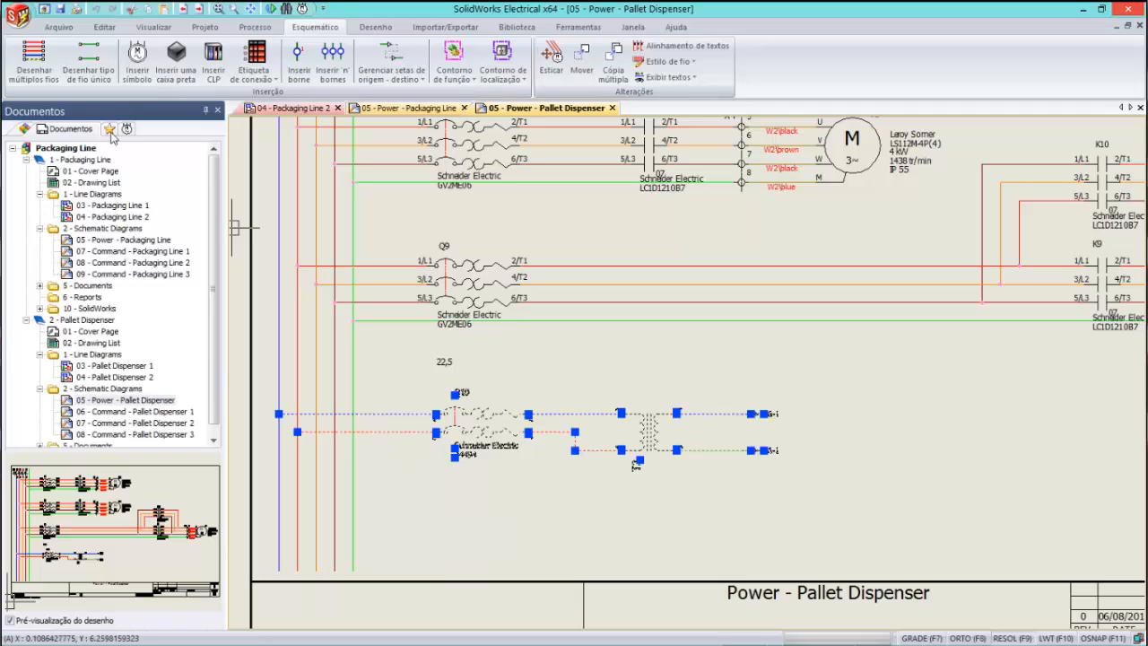
left_click(109, 129)
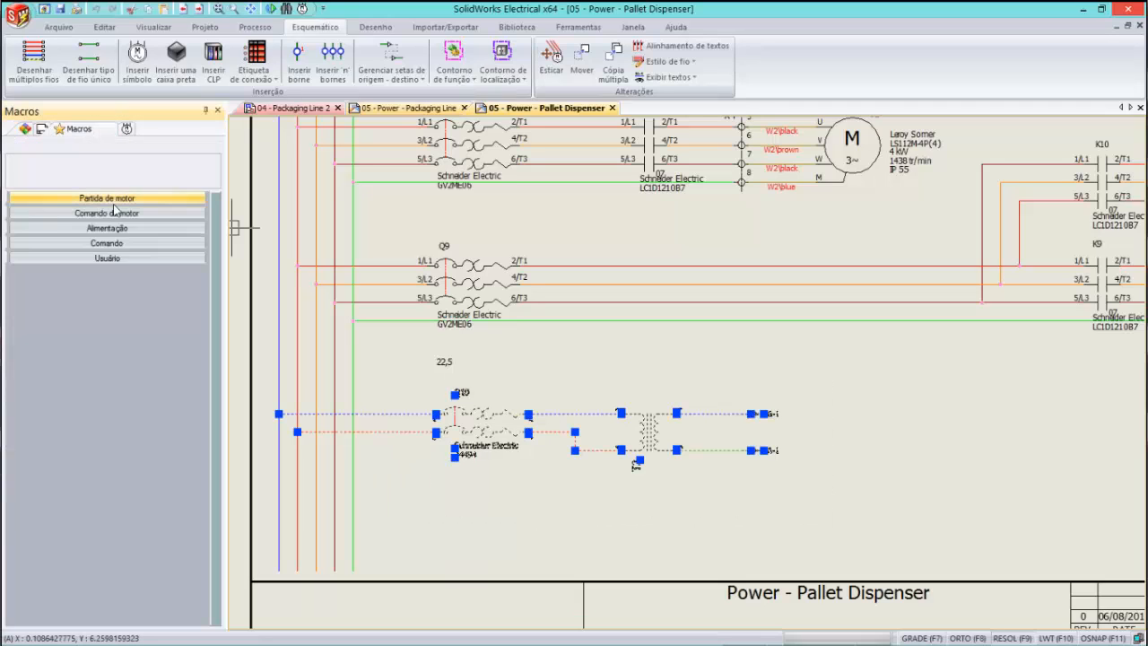
left_click(113, 203)
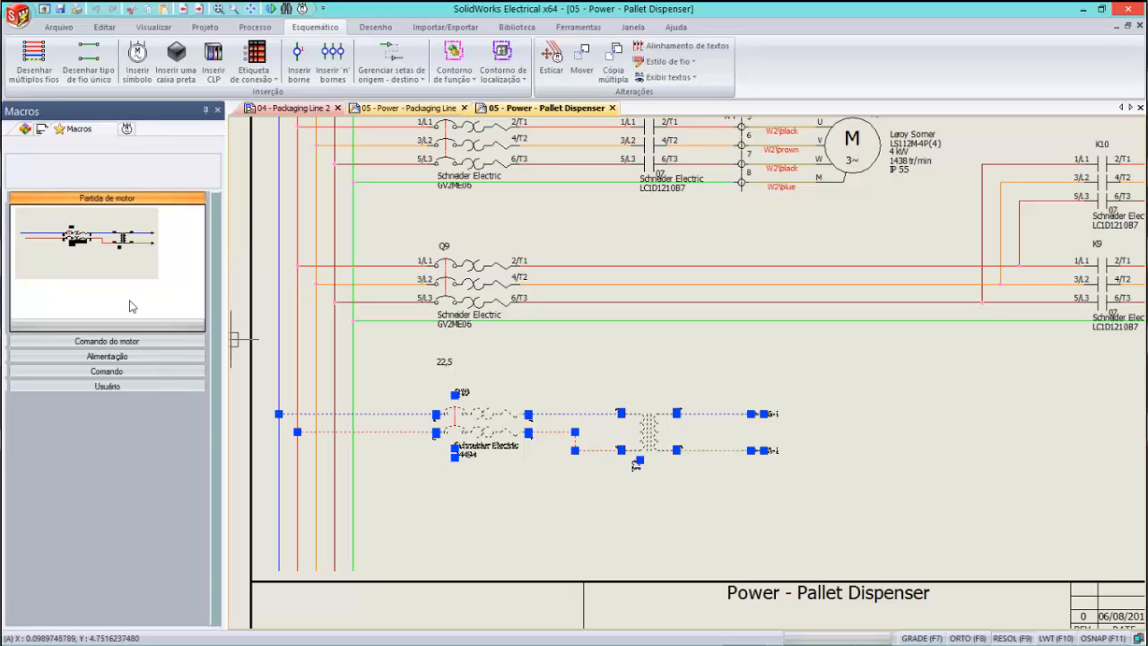
left_click_drag(384, 414, 115, 310)
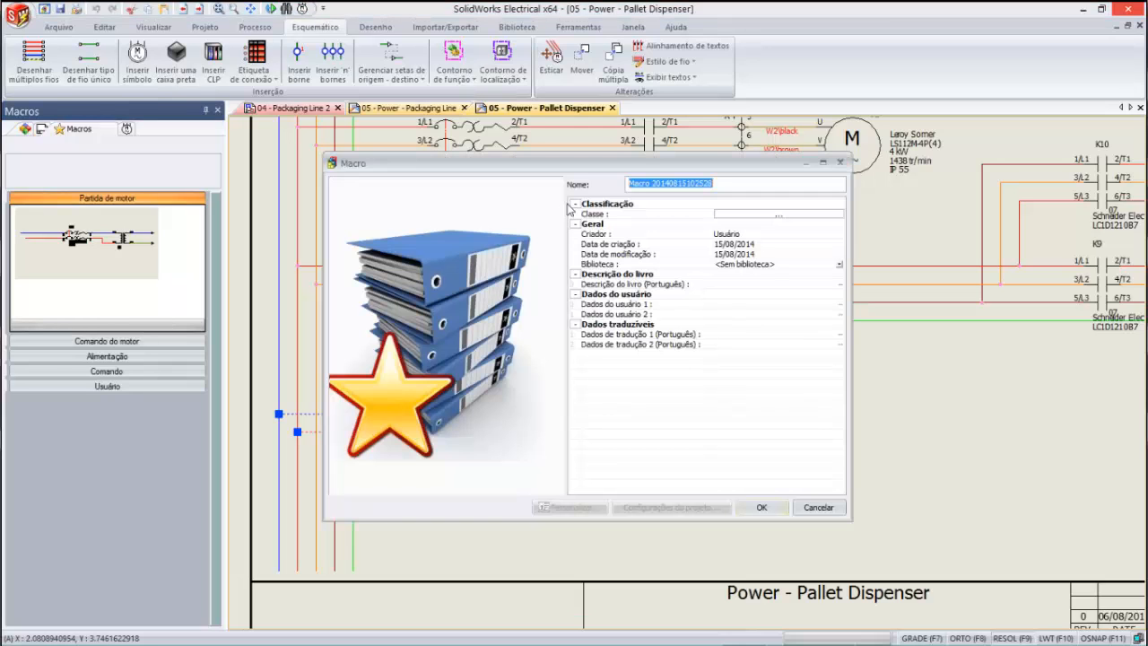
Name the new macro Transformador A, save it and clear the circuit selection.
type("Tra")
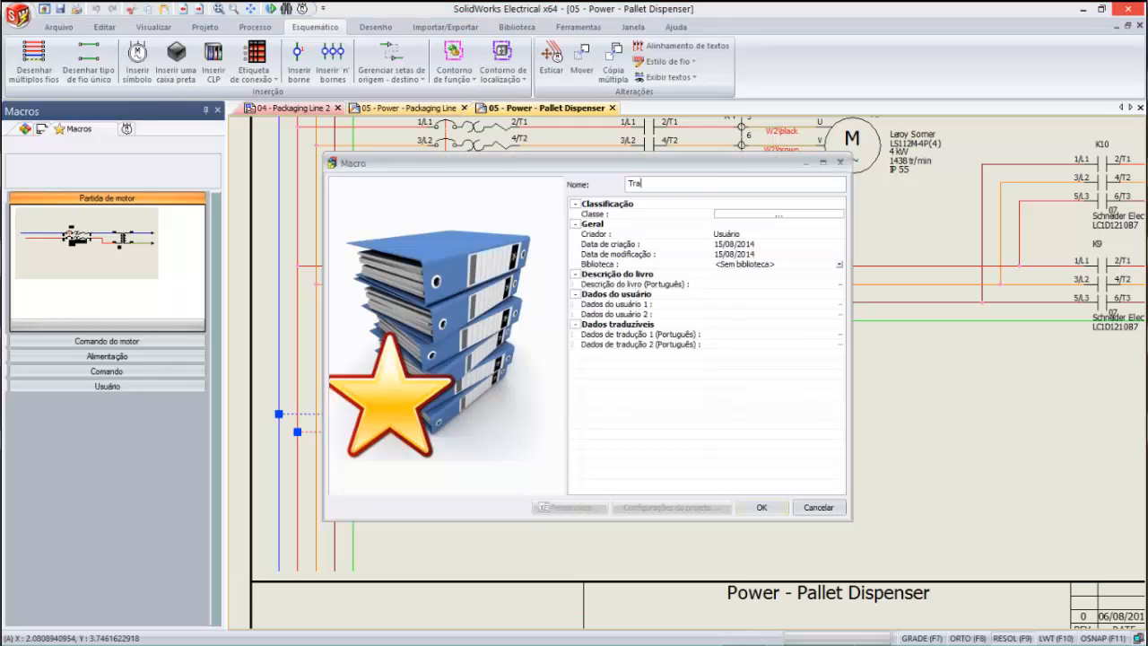
type("nsformador A")
left_click(762, 508)
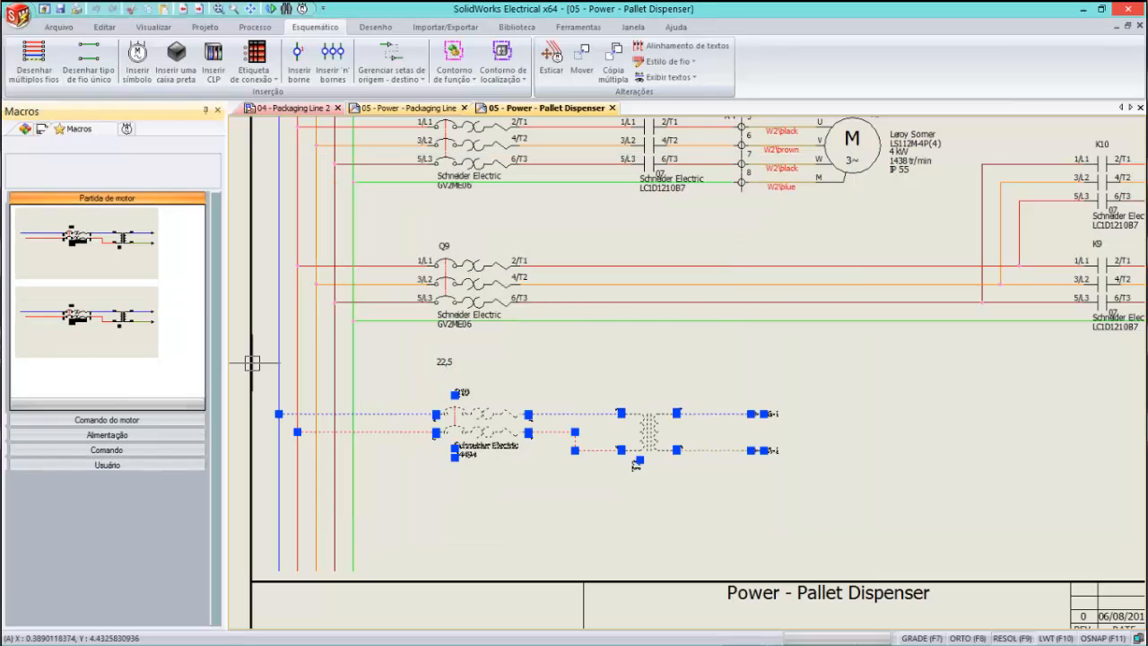
key("Escape")
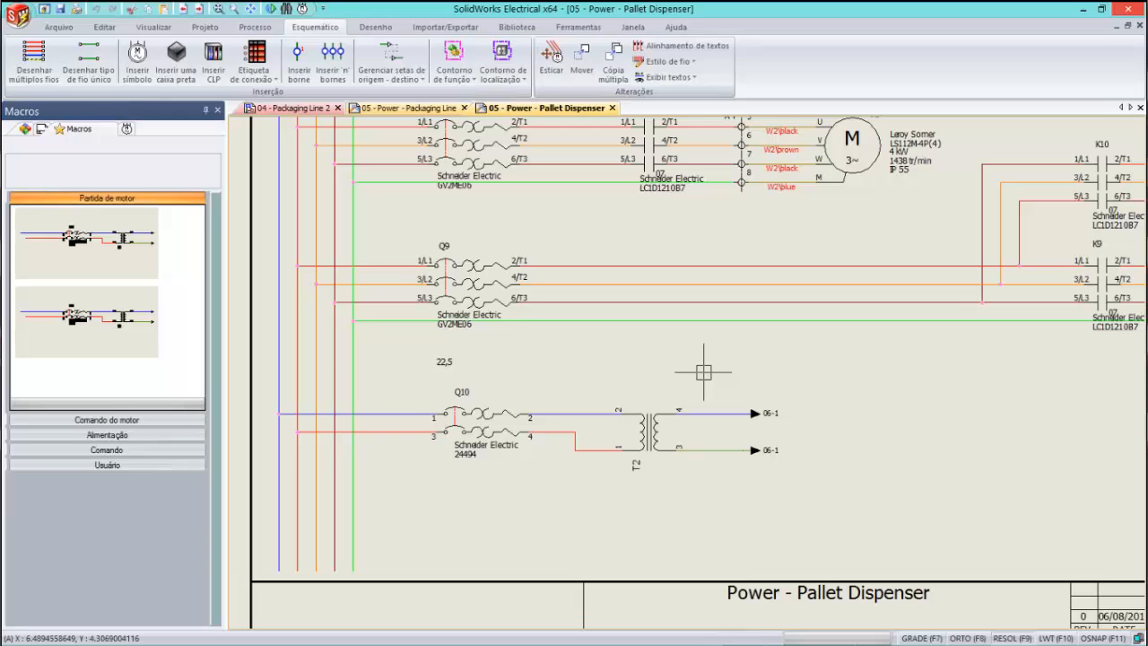
Close the Pallet Dispenser schematic and insert the Transformador A macro below Q5 on the Packaging Line power drawing, accepting the default paste options.
left_click(612, 108)
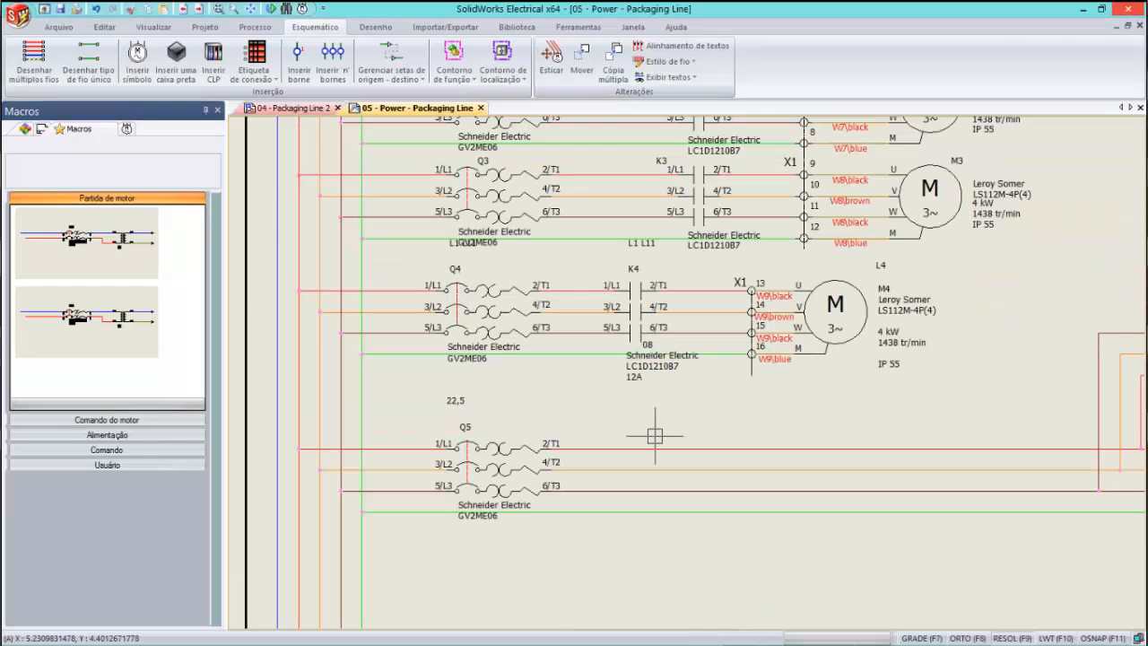
scroll(619, 417, "down", 3)
scroll(595, 407, "up", 1)
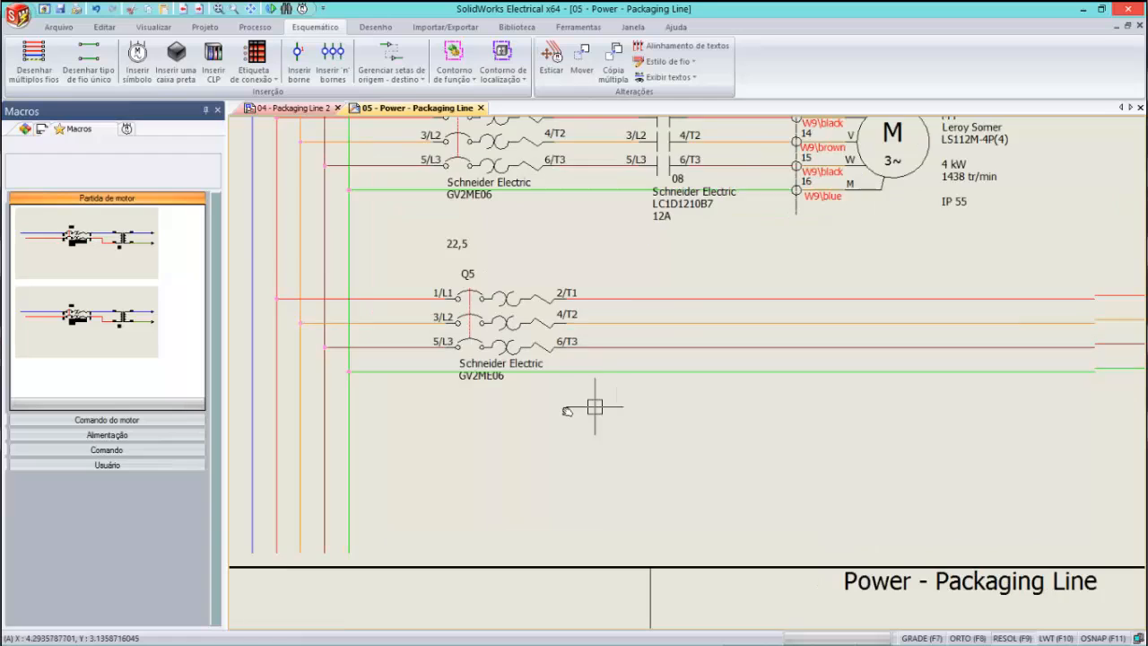
middle_click_drag(567, 411, 668, 397)
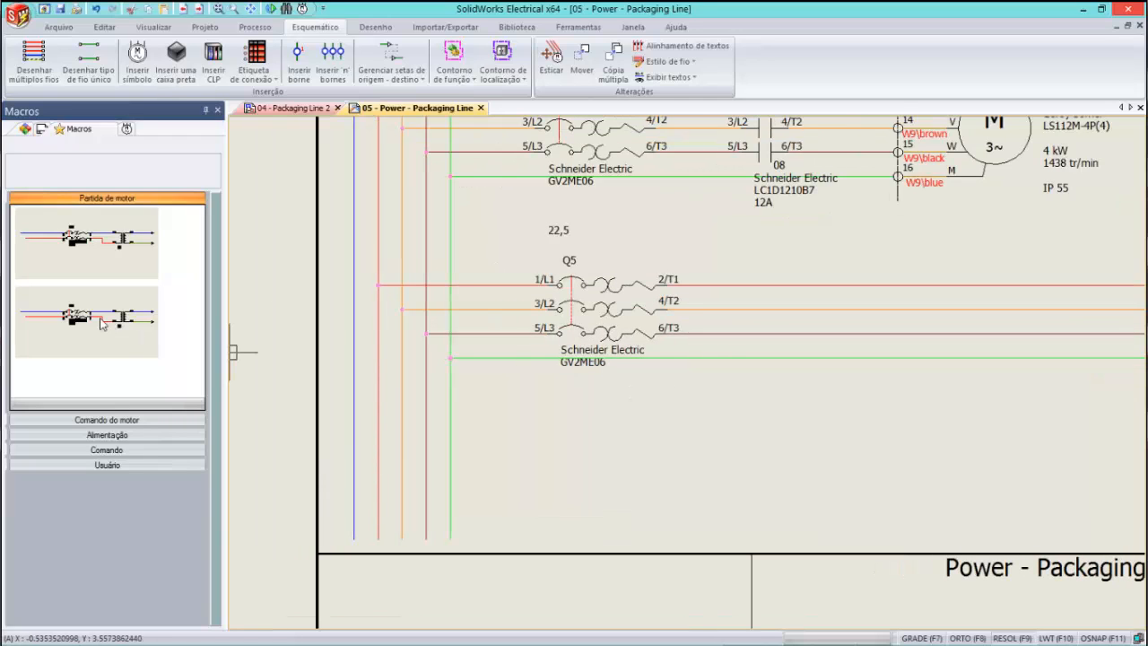
double_click(97, 317)
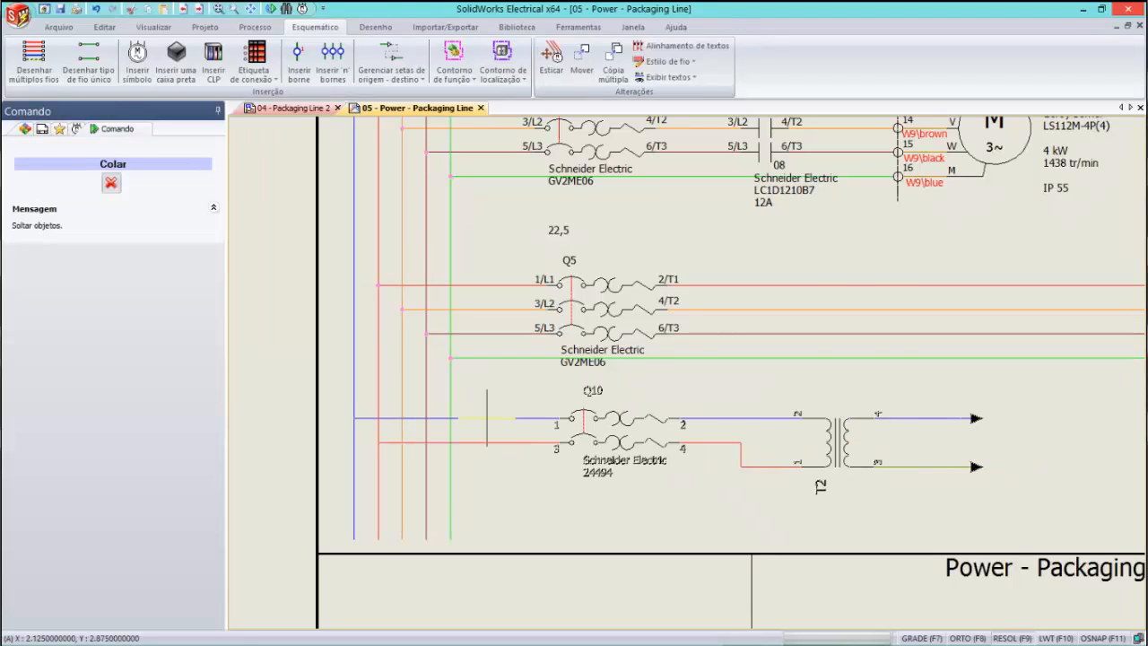
left_click(487, 406)
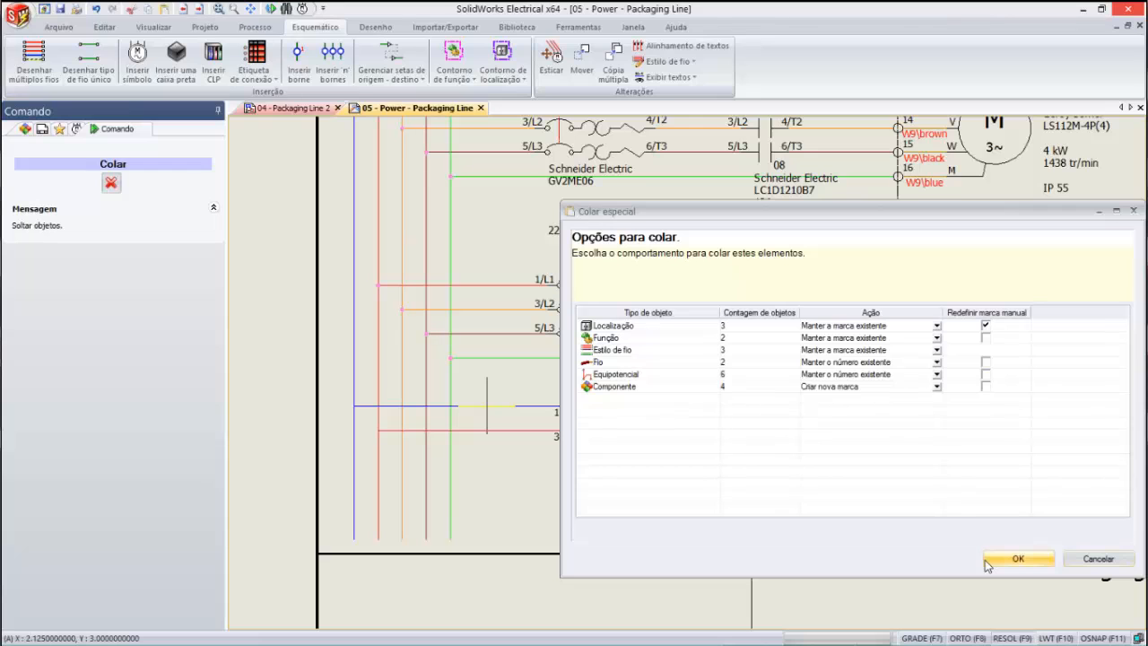
left_click(1017, 559)
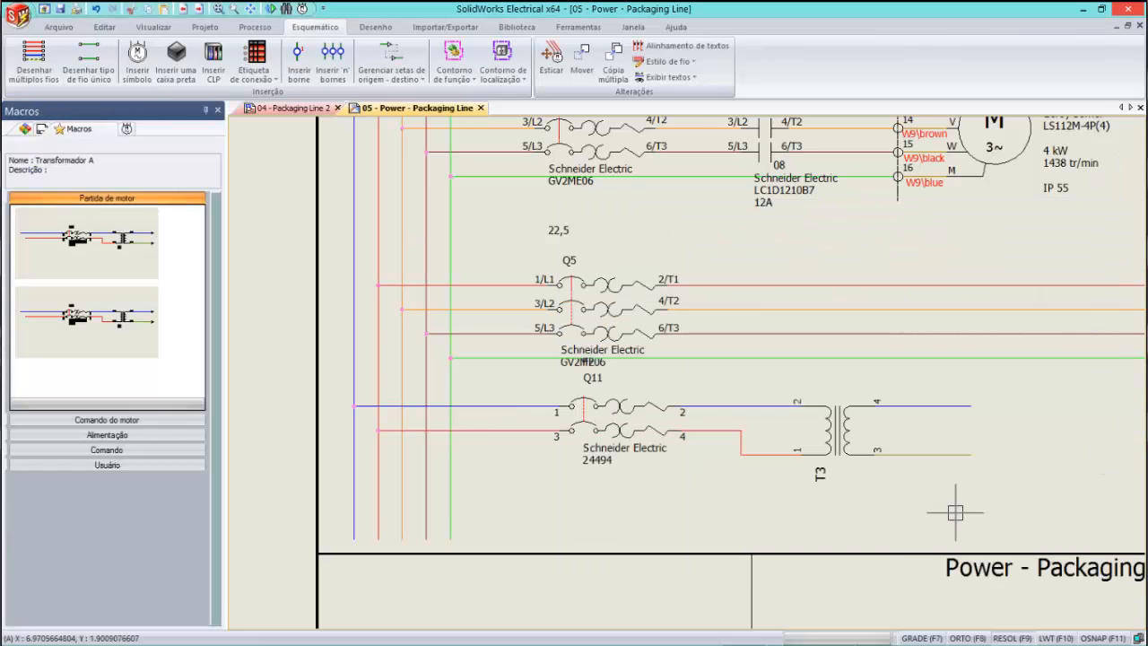
Associate the inserted transformer symbol with the component =F1-T1 - VOLTAGE TRANSFORMER under L1, L11 - Chassis.
scroll(1077, 462, "up", 3)
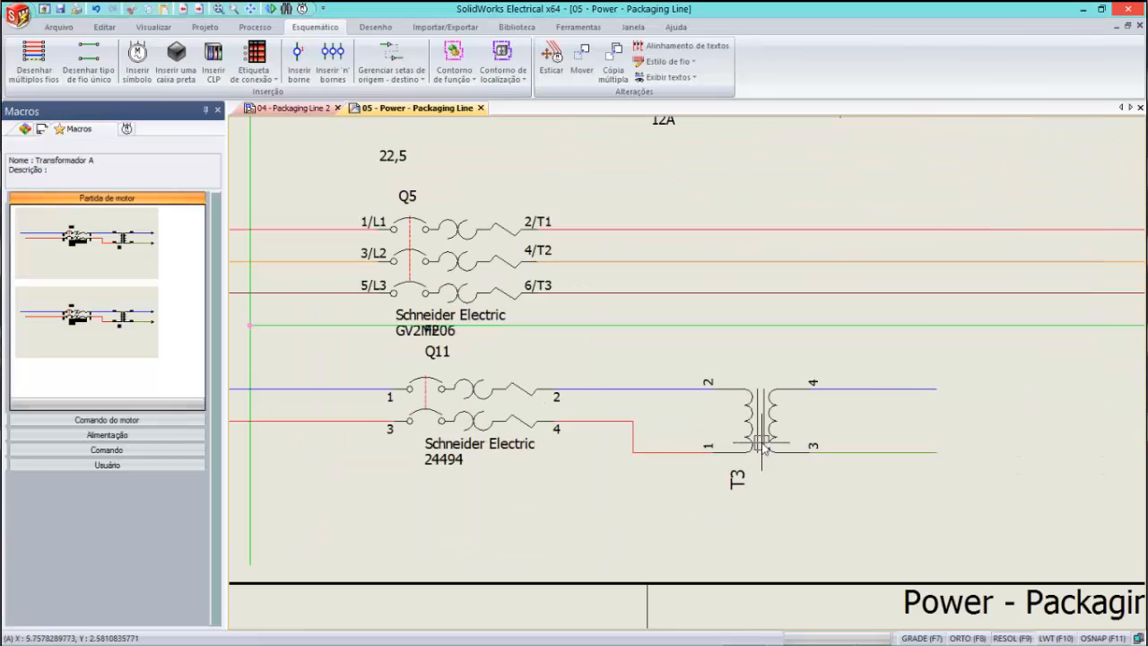
right_click(762, 442)
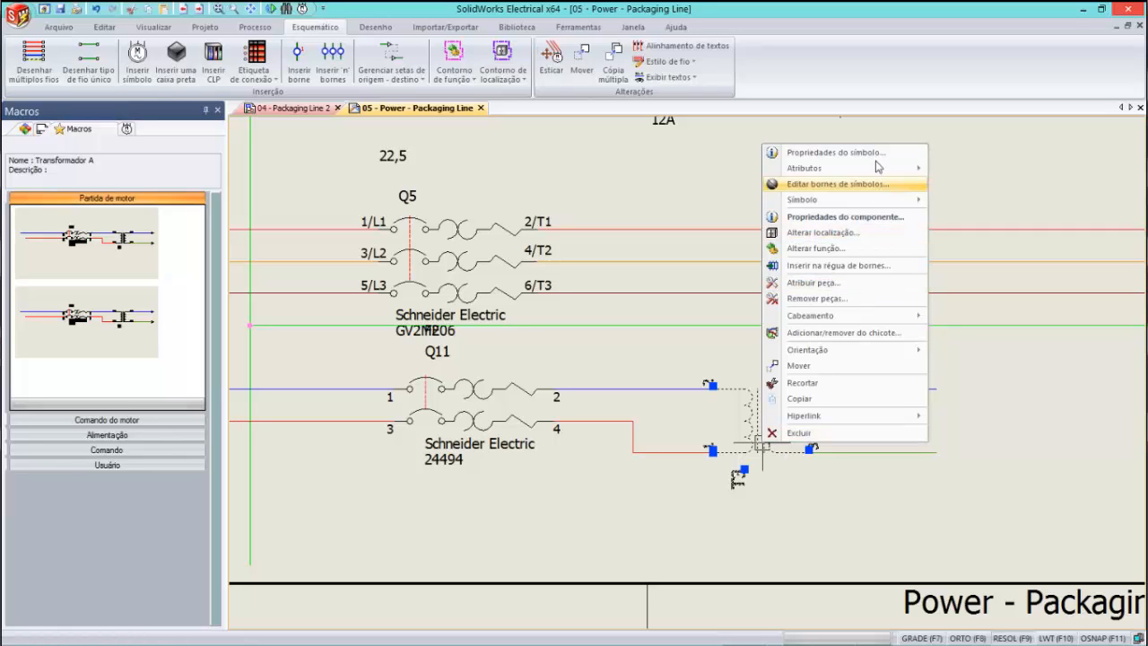
left_click(834, 153)
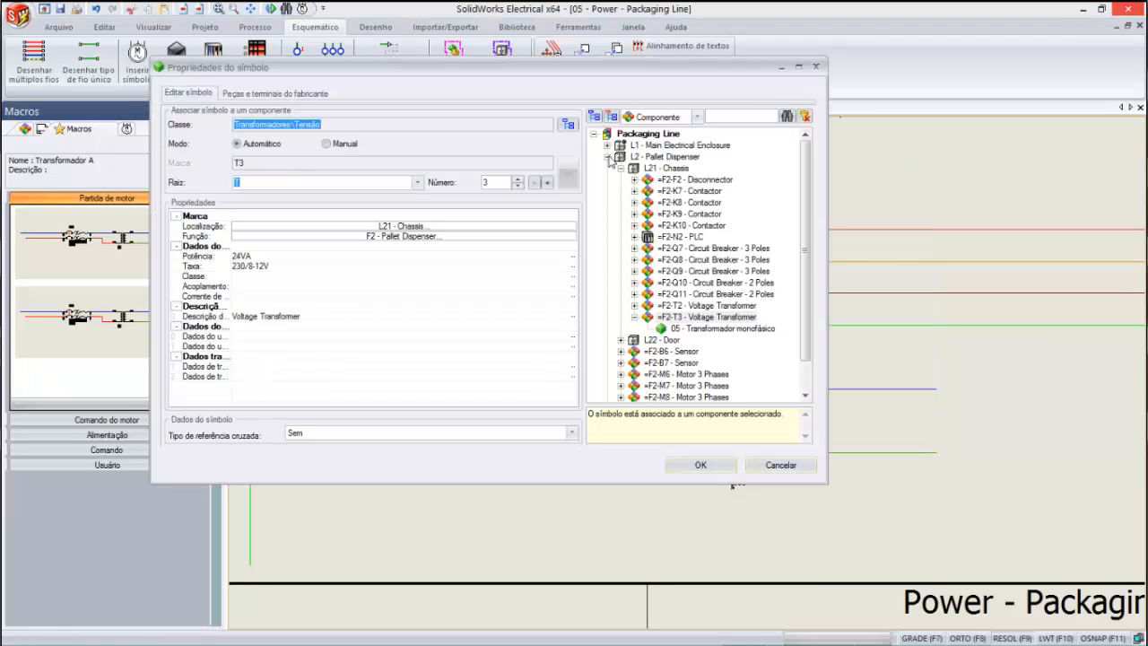
left_click(608, 145)
left_click(620, 157)
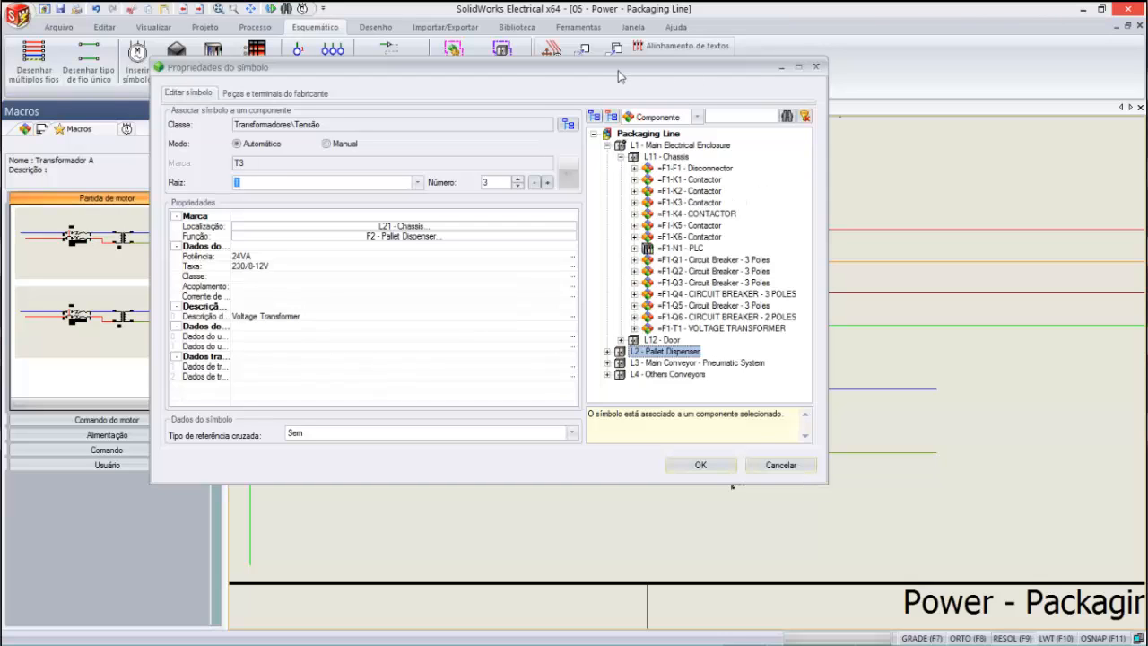
mouse_move(586, 68)
left_mouse_down()
mouse_move(509, 60)
mouse_move(575, 70)
left_mouse_up()
left_click(597, 324)
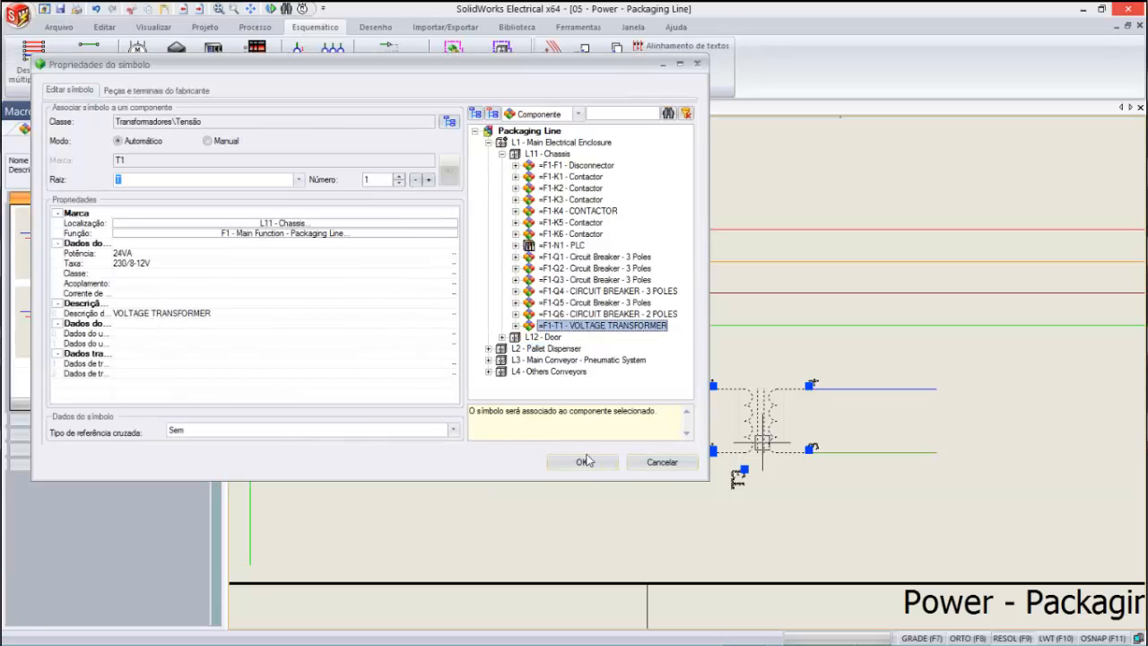
left_click(582, 463)
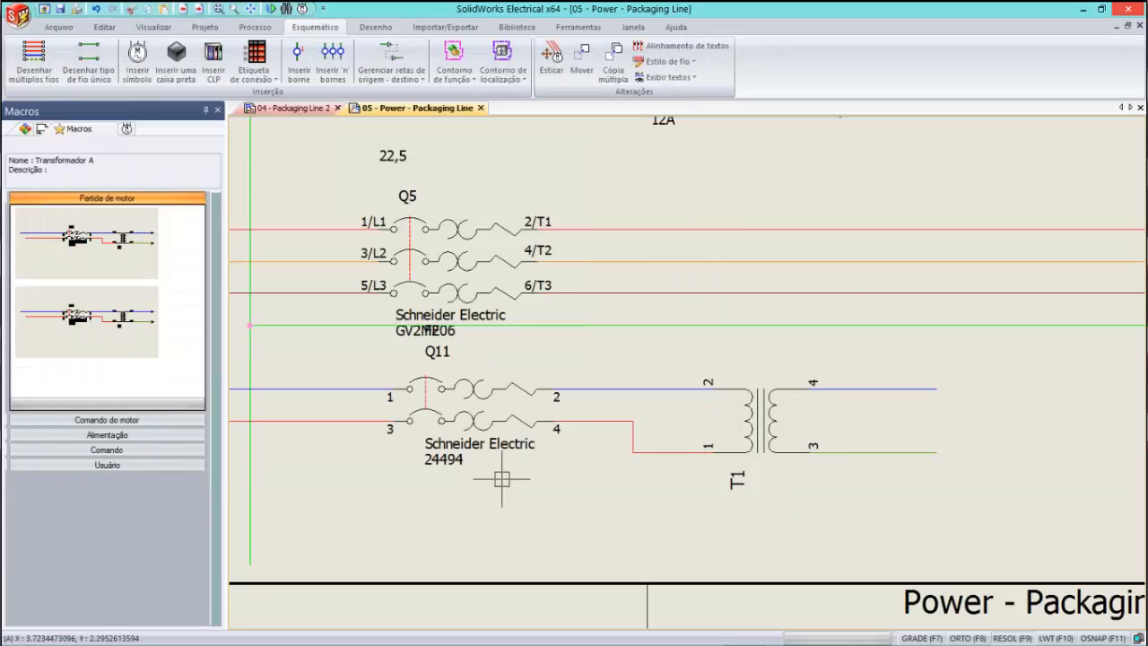
Associate the inserted two-pole breaker symbol with =F1-Q6 - CIRCUIT BREAKER - 2 POLES under L1, L11 - Chassis.
right_click(473, 417)
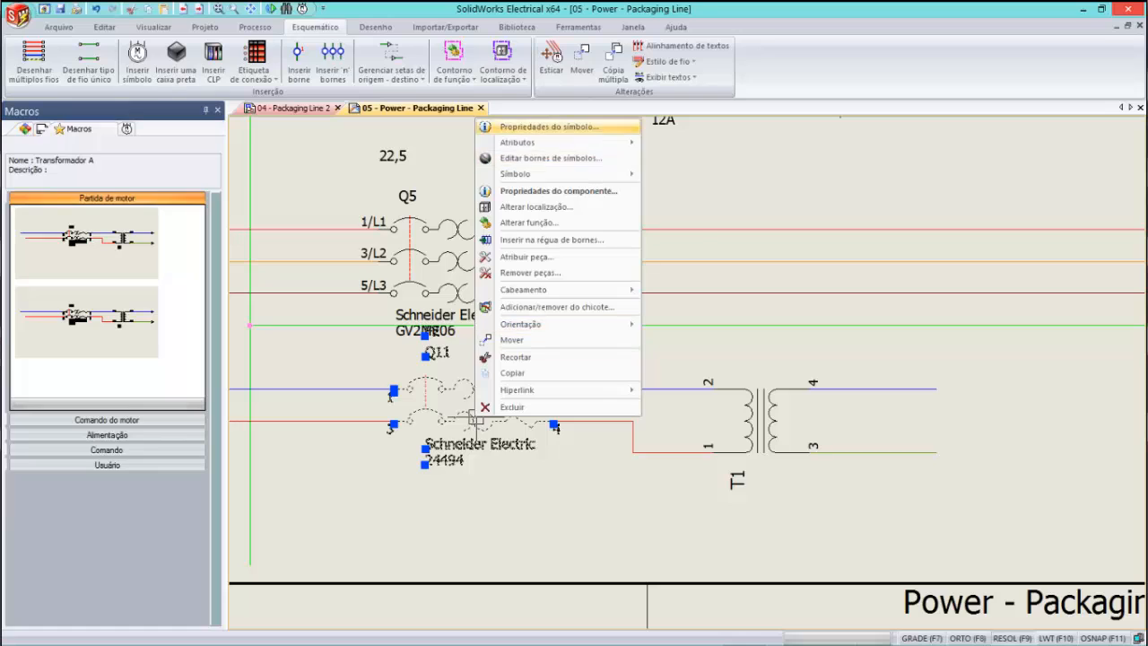
left_click(556, 122)
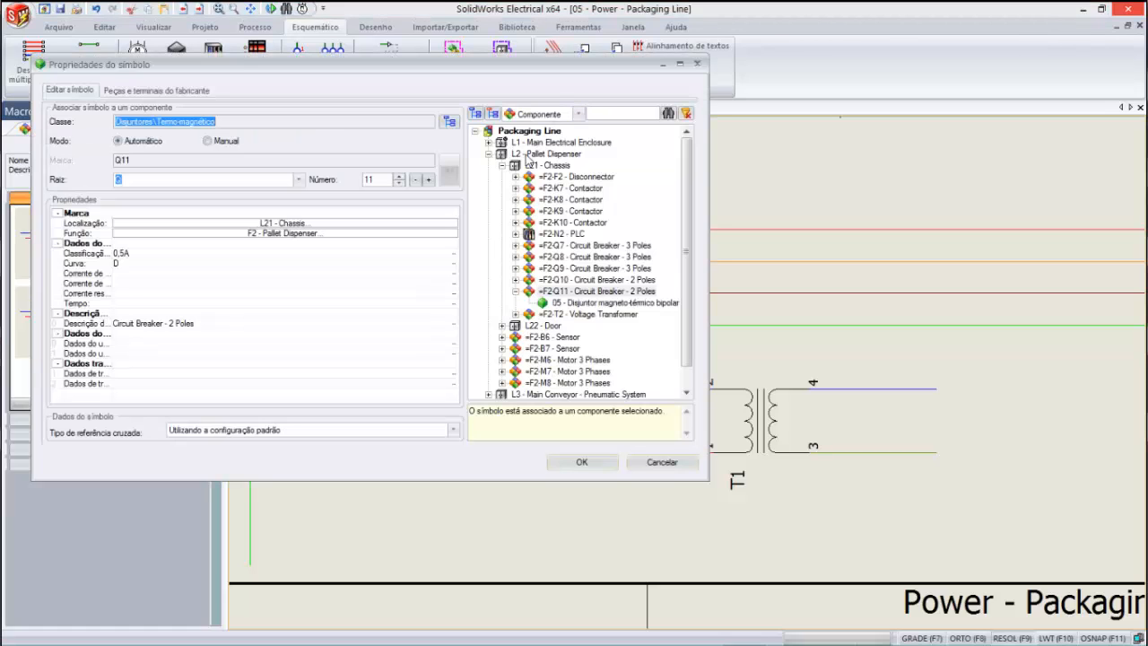
left_click(488, 153)
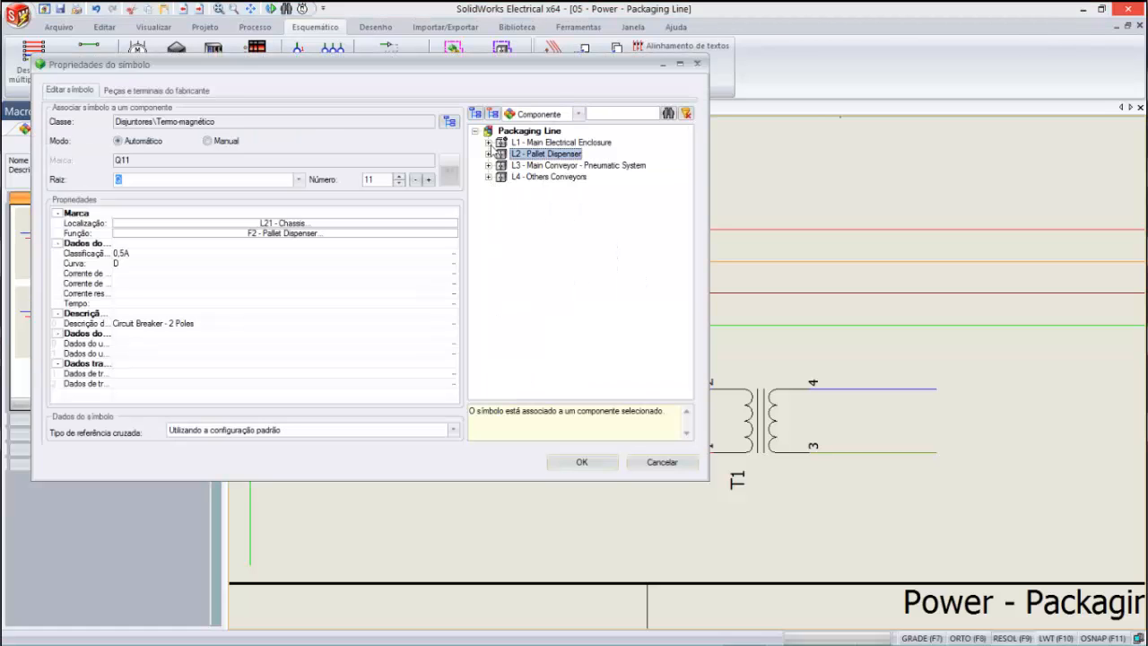
left_click(488, 142)
left_click(502, 154)
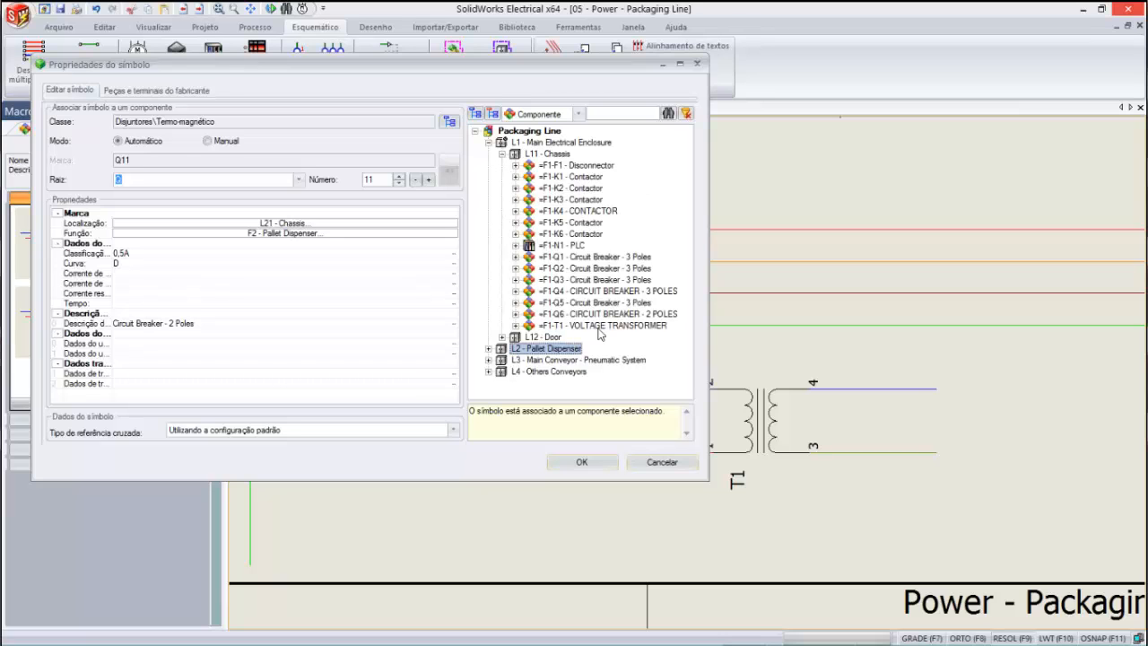
left_click(617, 315)
left_click(581, 462)
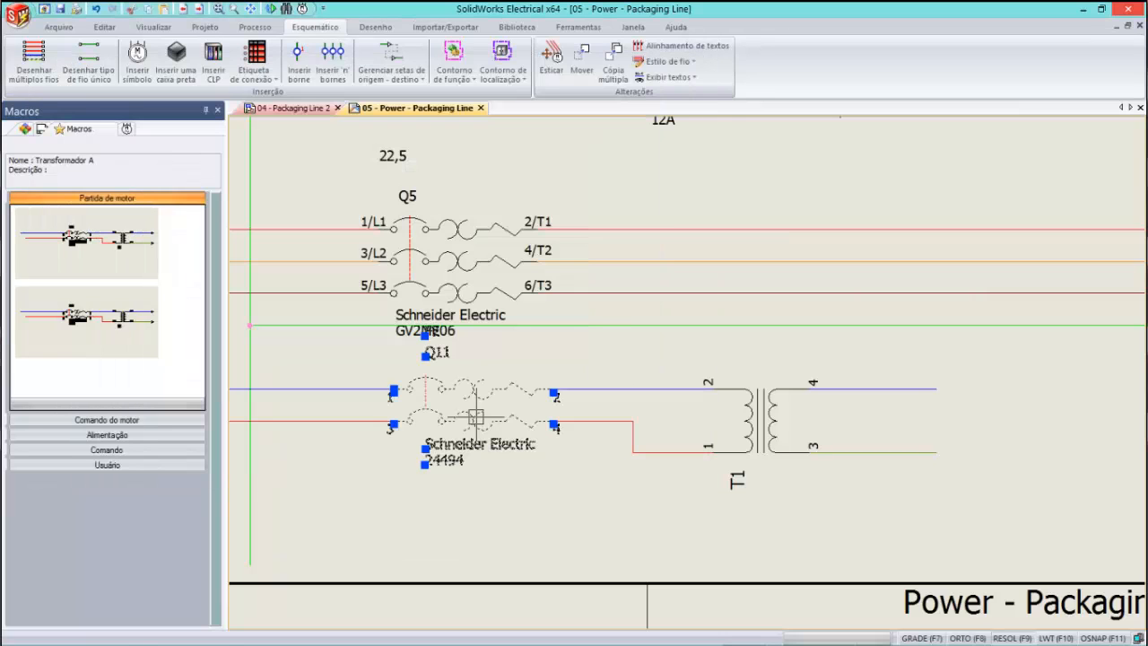
key("Escape")
Copy the Q6 breaker and T1 transformer circuit and paste the duplicate directly below it, connected to the same supply lines.
middle_click_drag(884, 484, 945, 475)
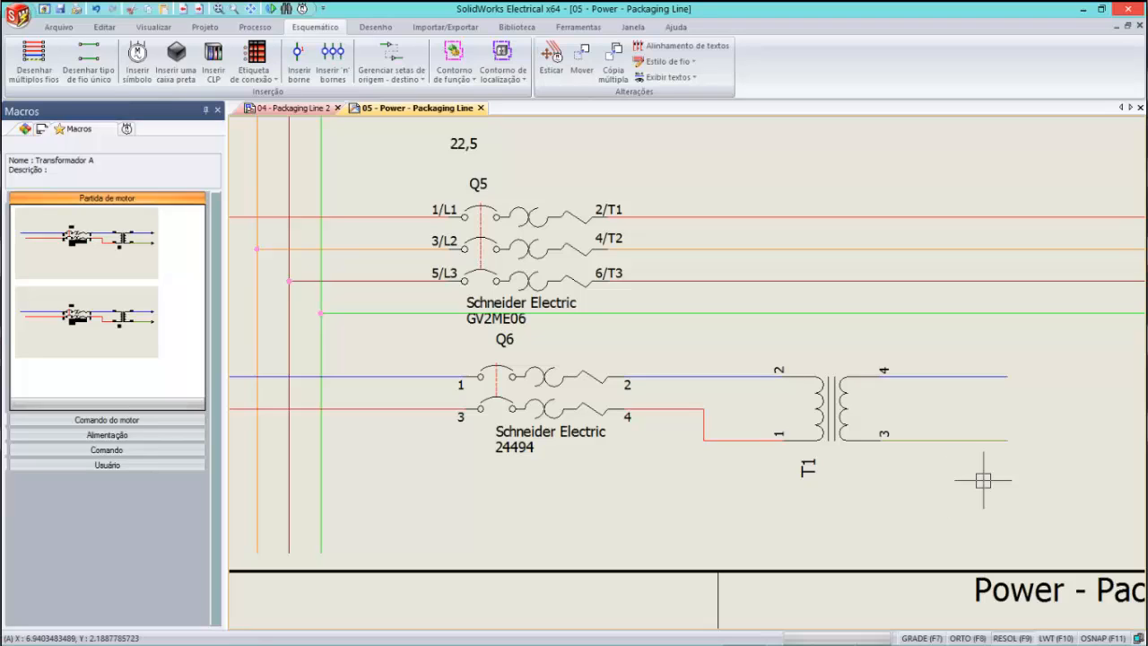
left_click_drag(1017, 490, 390, 363)
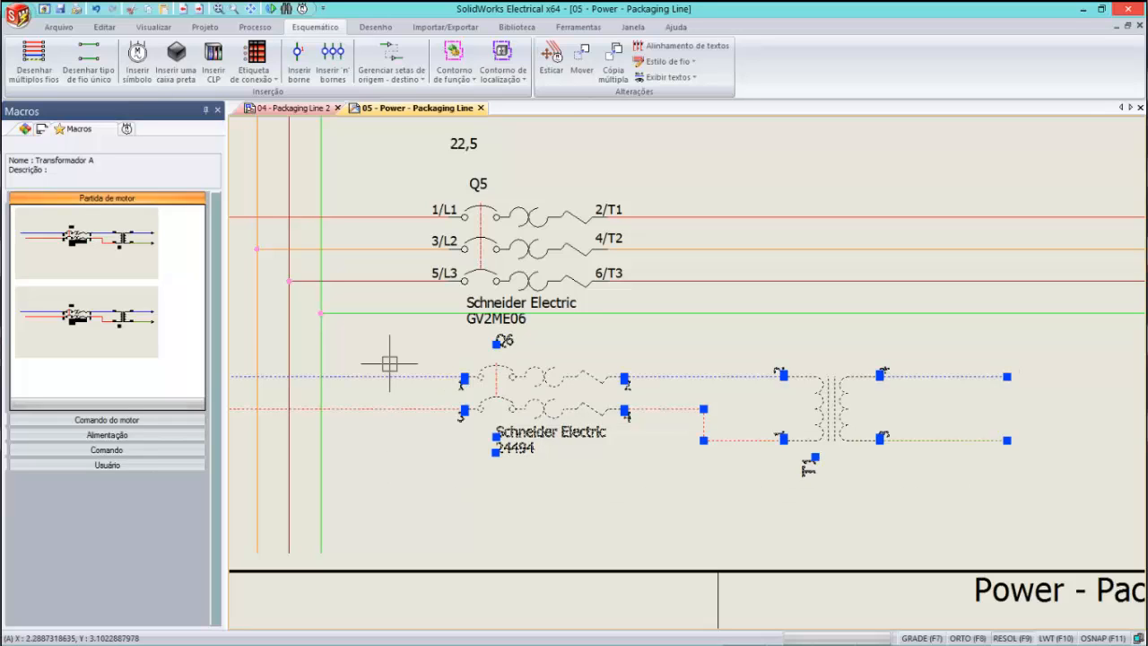
key("ctrl+c")
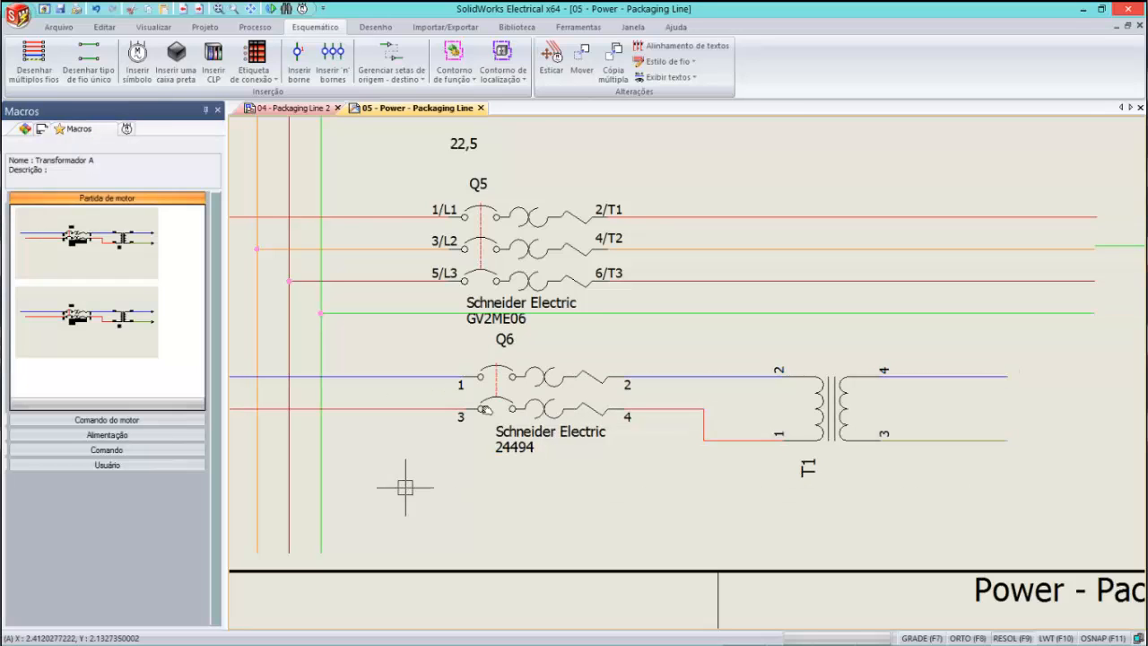
key("ctrl+v")
middle_click_drag(405, 488, 540, 358)
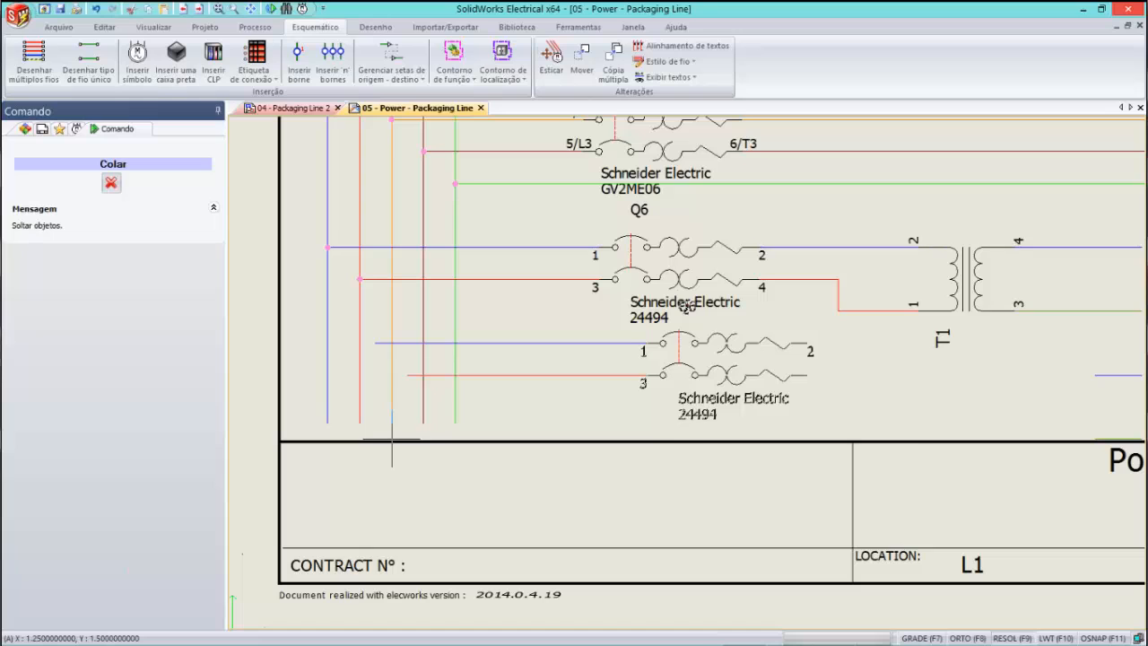
left_click(327, 470)
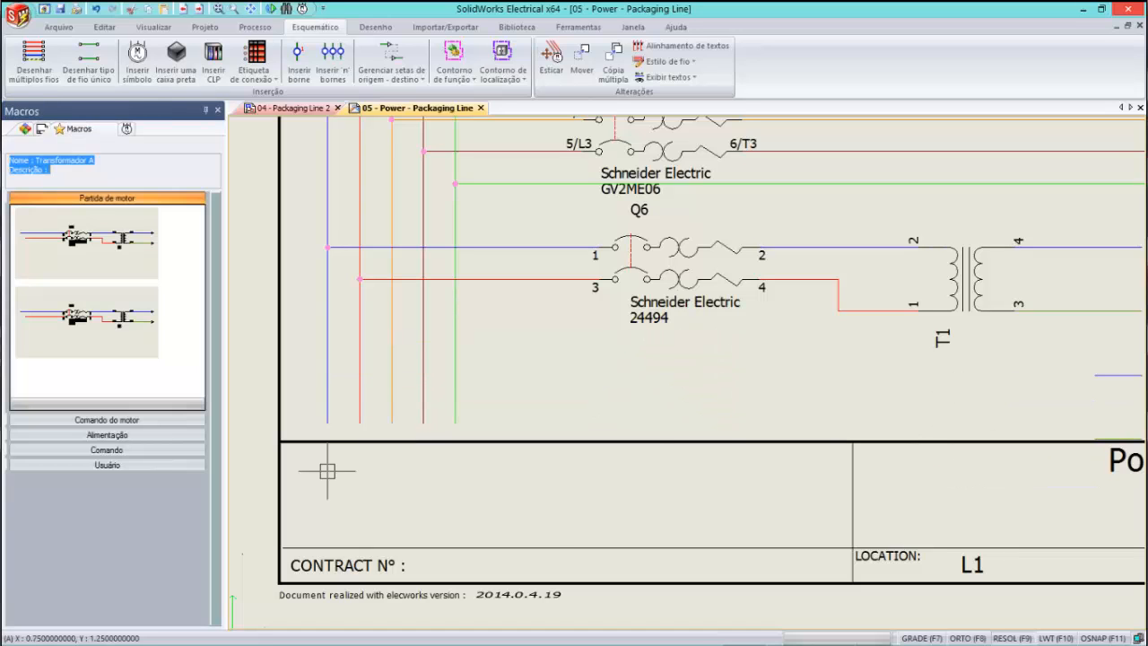
scroll(965, 473, "up", 2)
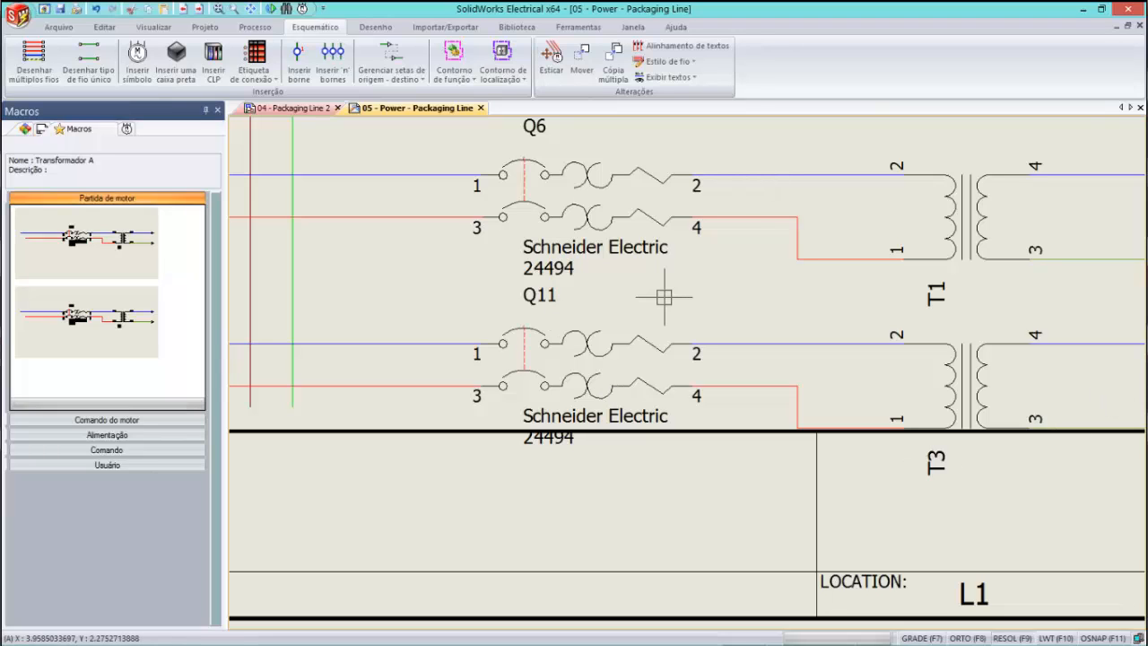
Switch to the SolidWorks assembly, apply the 3 - Main Electrical Enclosure view and activate the 3 - Main Electrical Enclosure configuration.
key("alt+Tab")
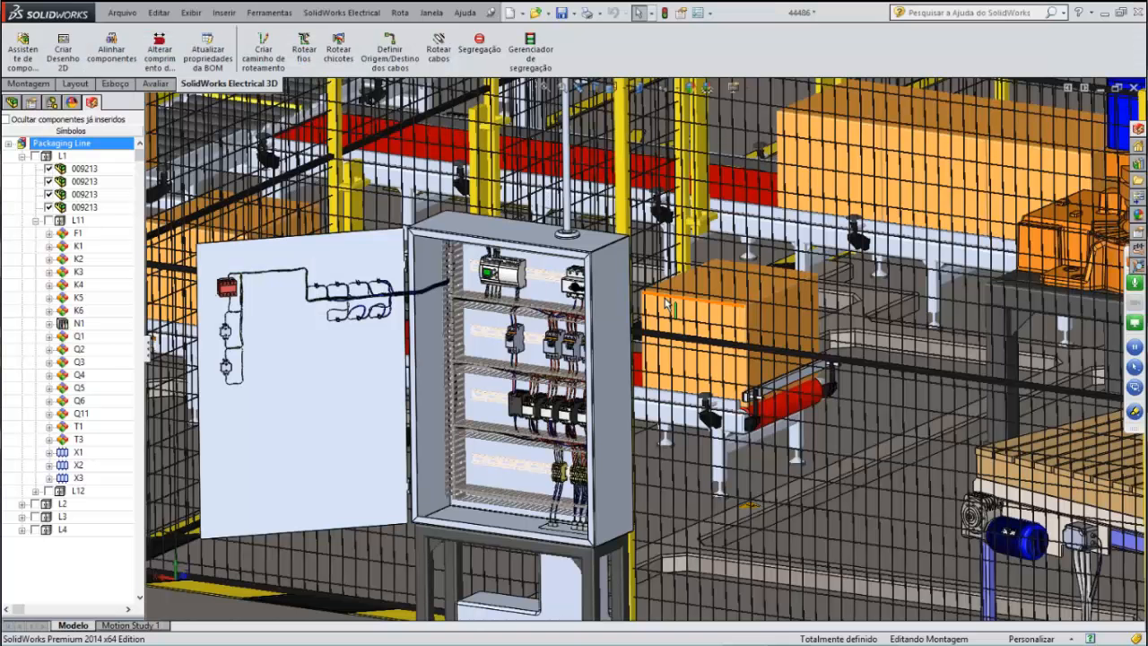
left_click(612, 87)
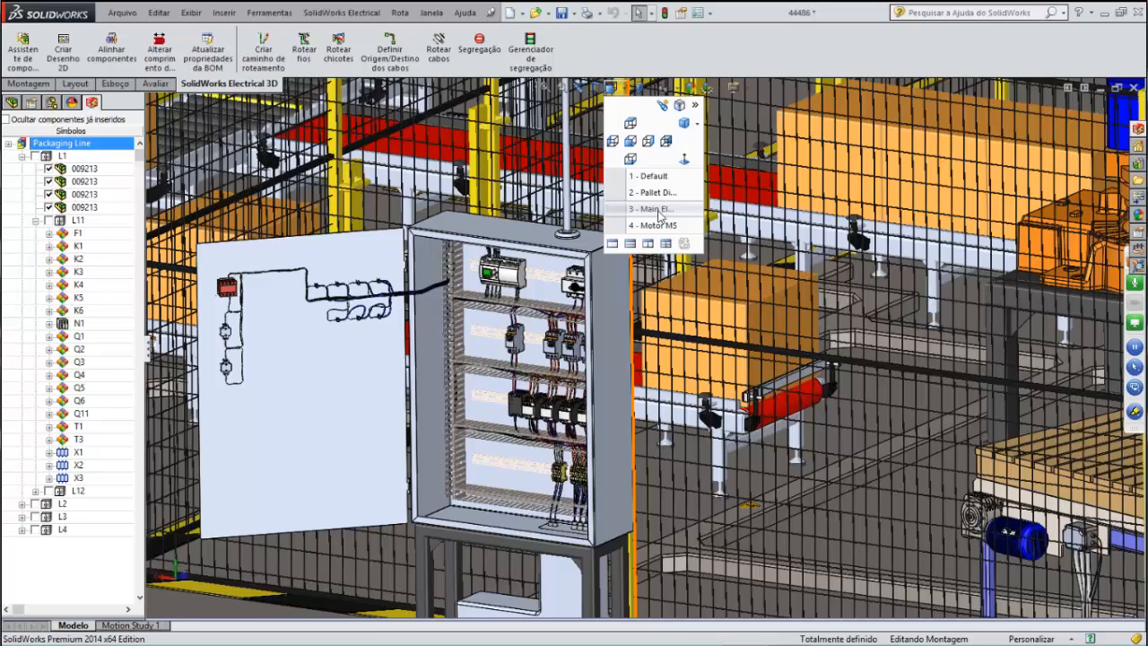
mouse_move(664, 217)
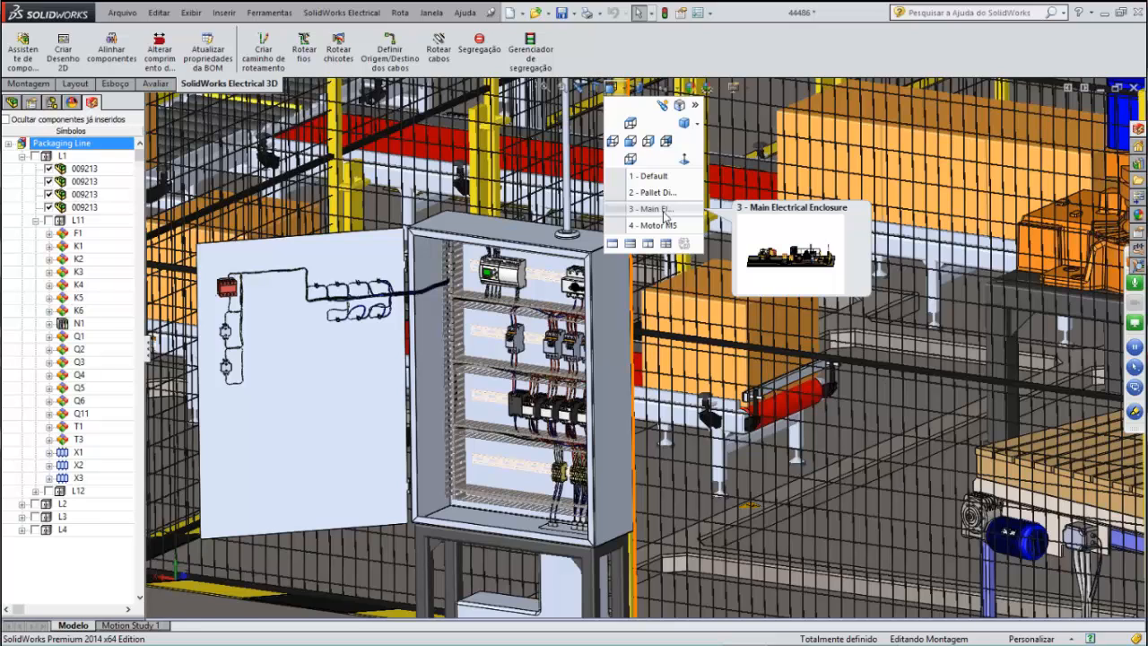
left_click(663, 216)
left_click(51, 102)
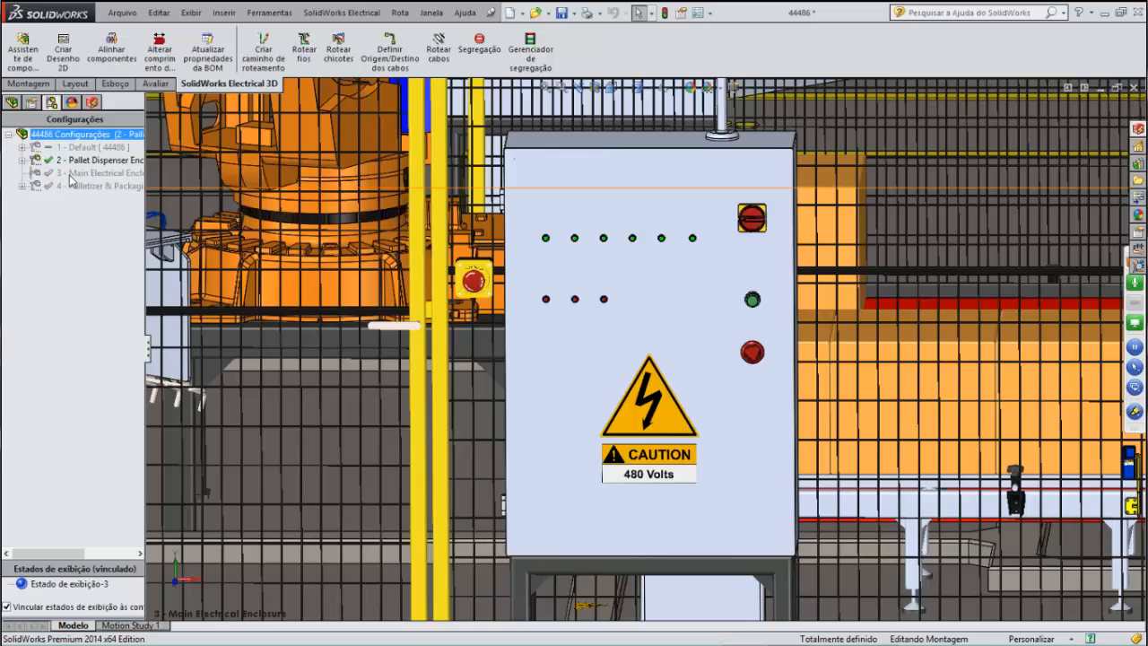
double_click(70, 177)
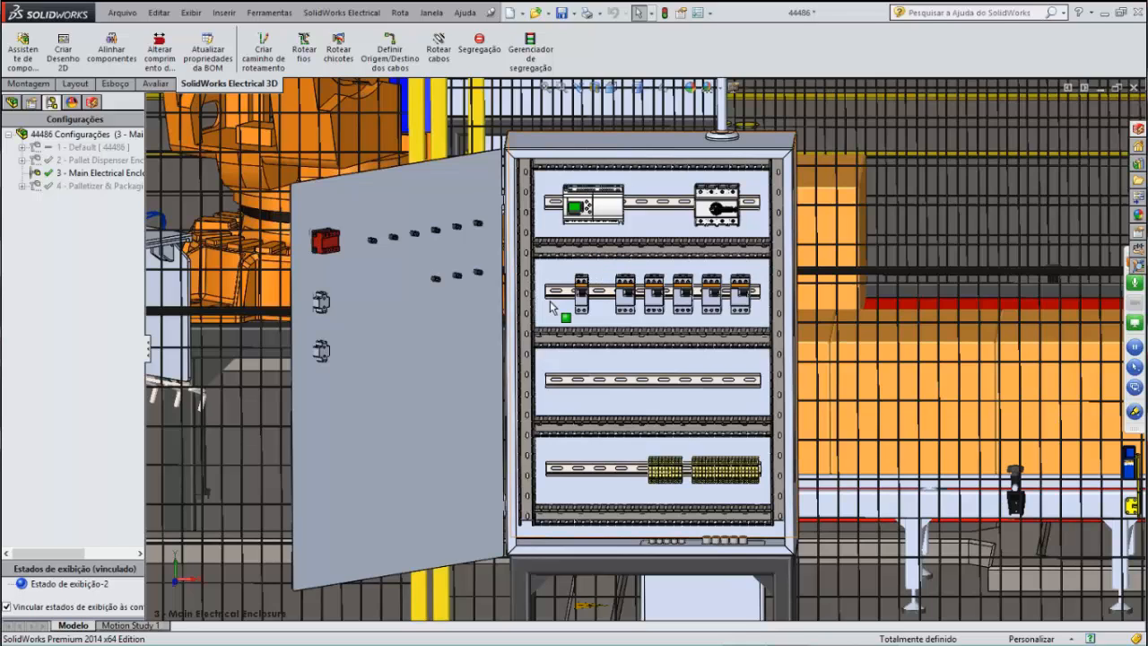
left_click(570, 299)
scroll(571, 299, "down", 2)
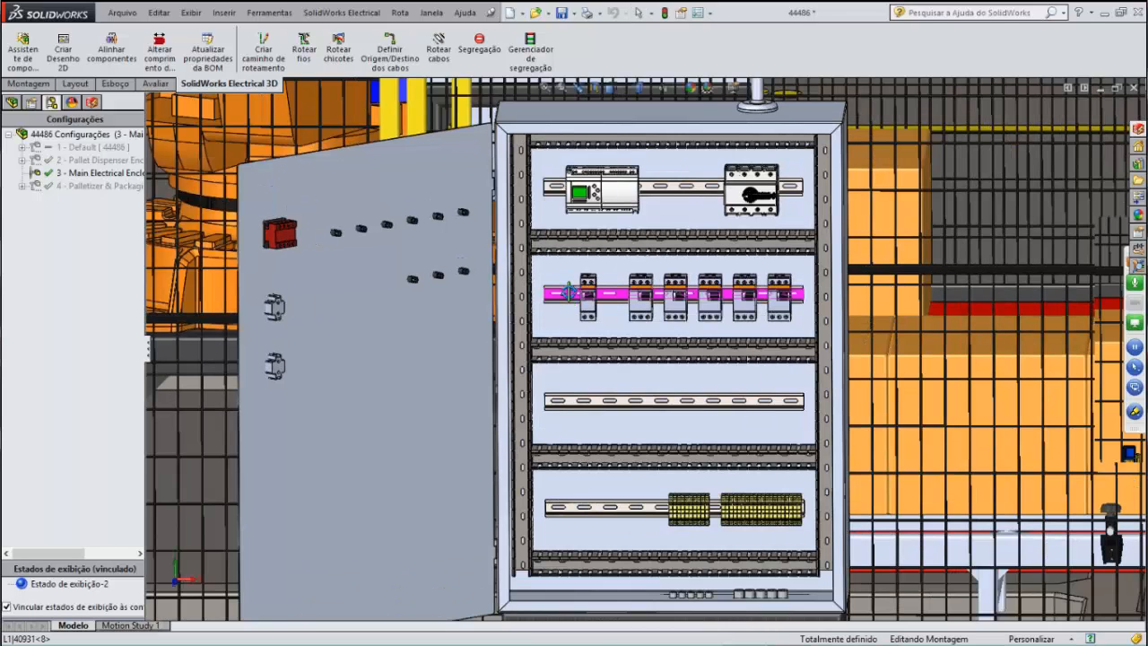
Insert component Q11 from L11 onto the cabinet's second DIN rail, beside the breaker at the rail's left end.
left_click(97, 101)
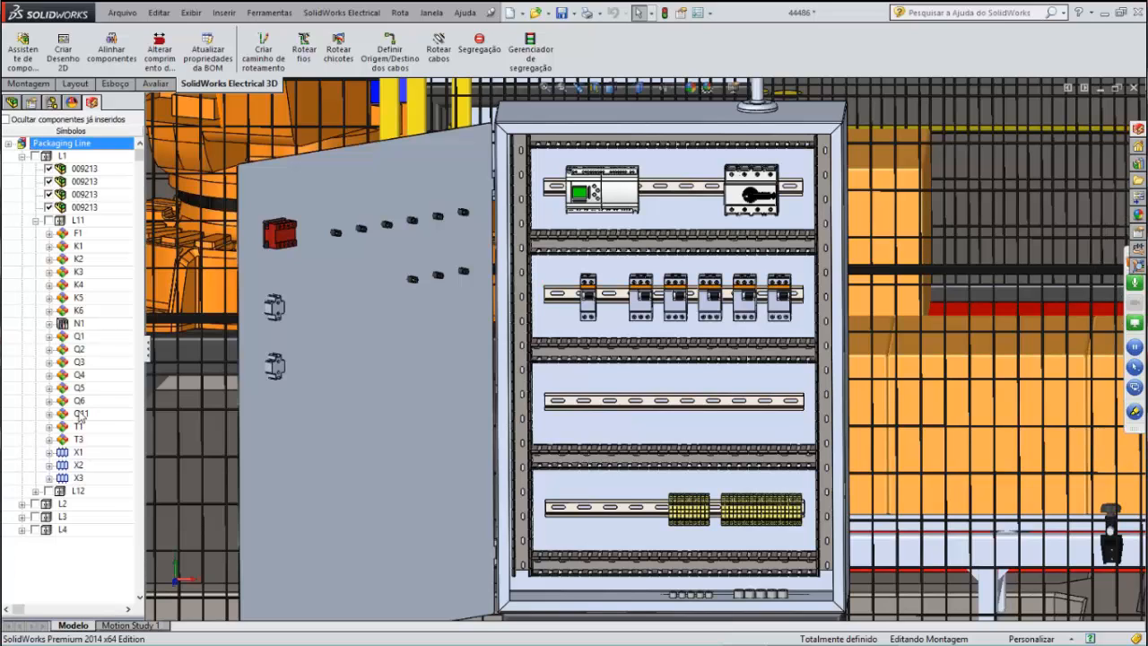
left_click(80, 414)
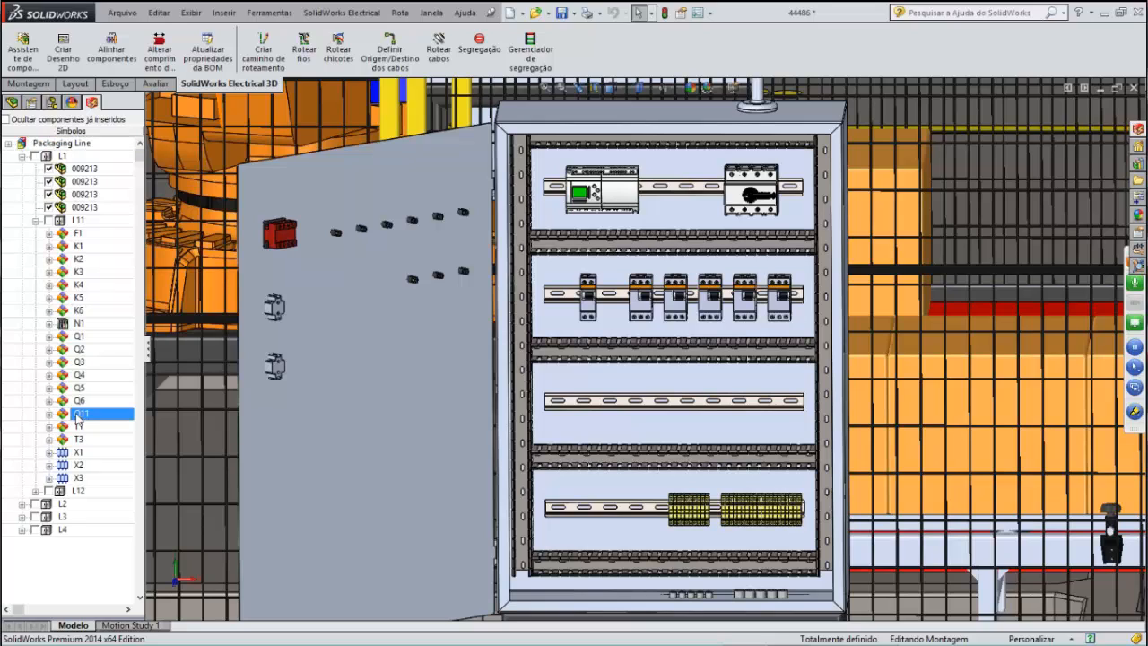
right_click(78, 419)
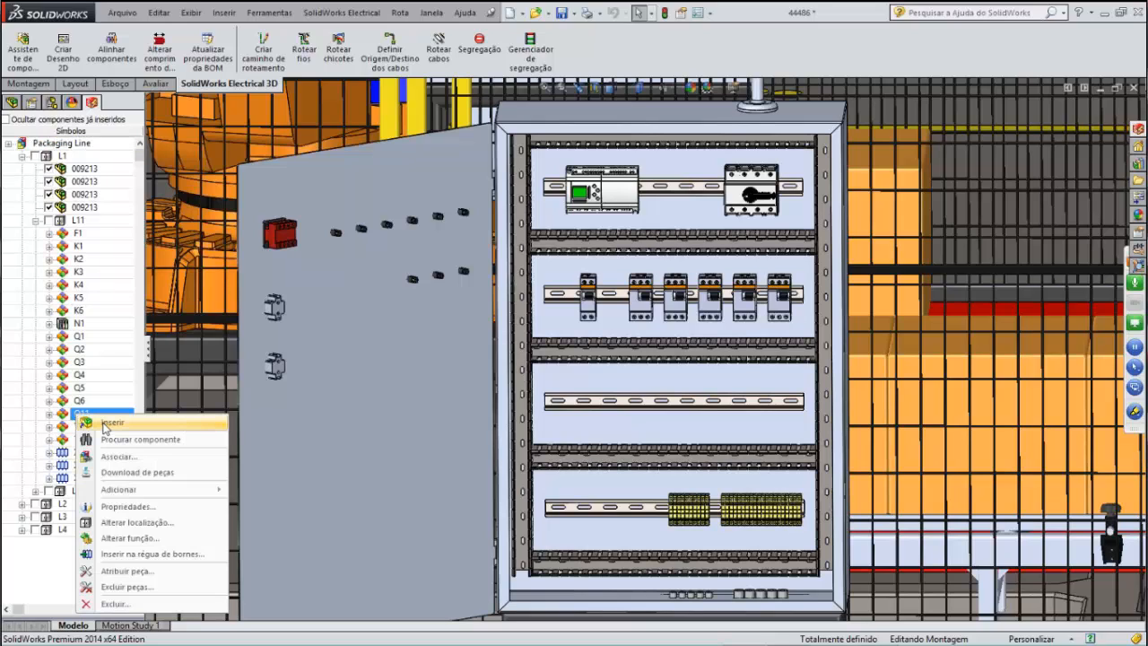
left_click(104, 422)
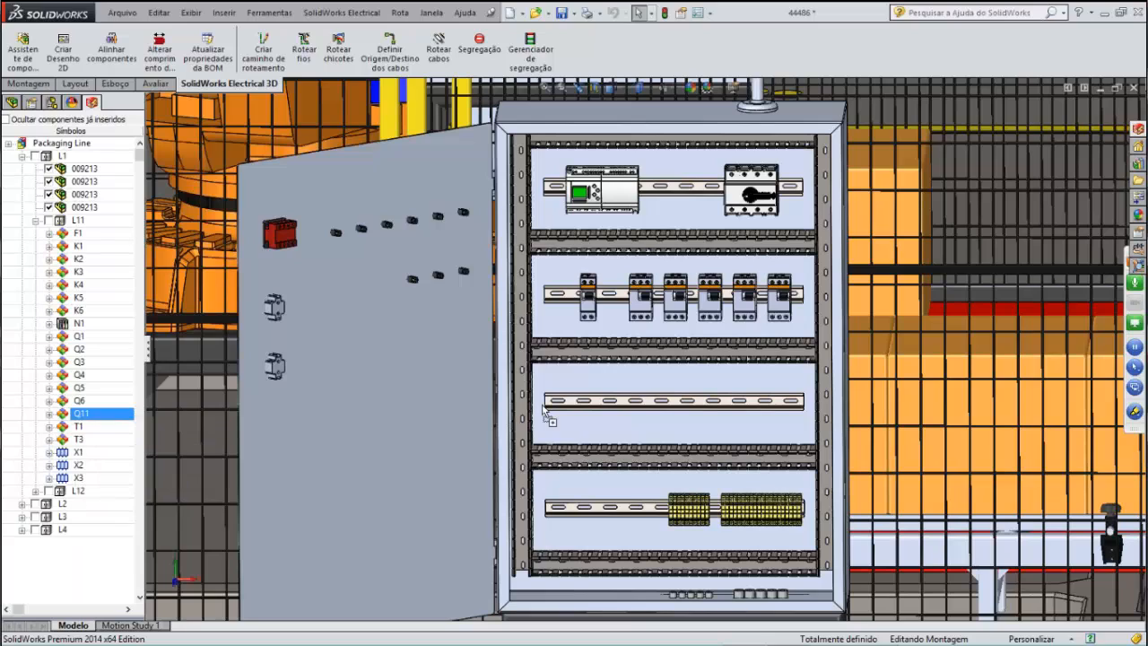
left_click(567, 303)
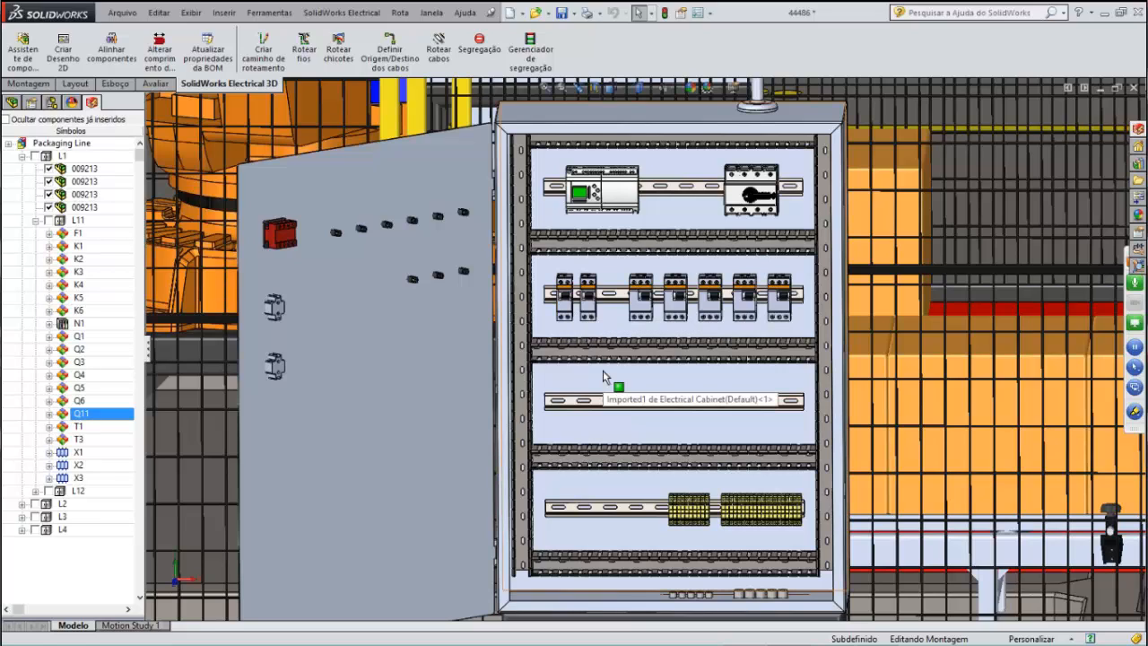
Switch to SolidWorks Electrical and delete the duplicated Q11 breaker and T3 transformer circuit with its wires from the power drawing.
key("alt+Tab")
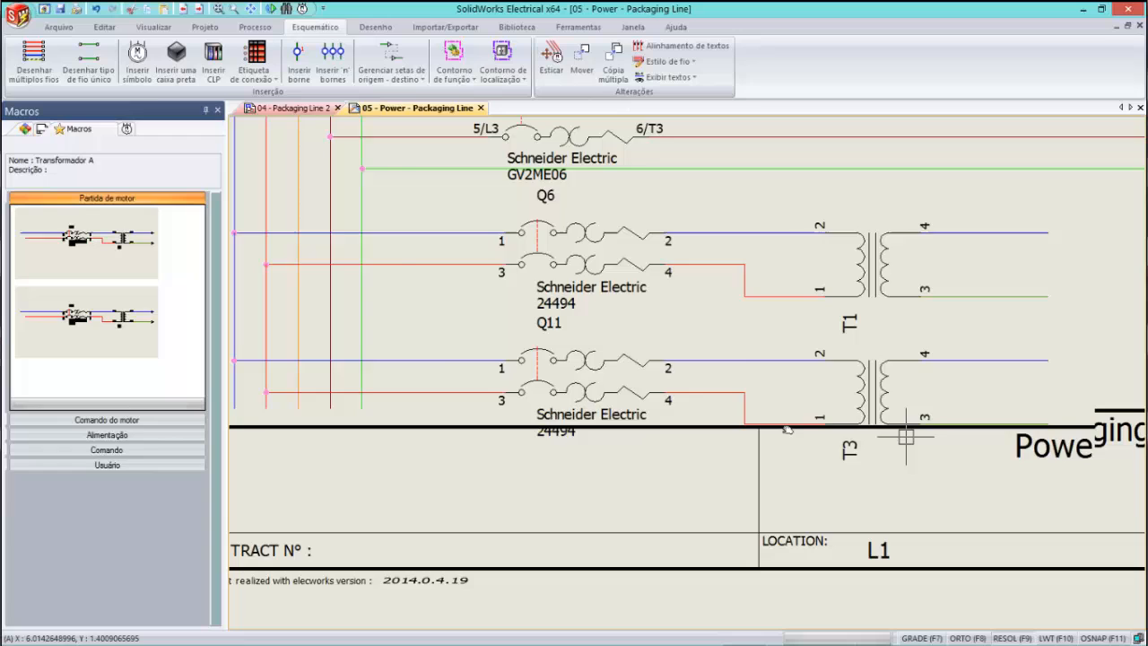
middle_click_drag(905, 437, 773, 421)
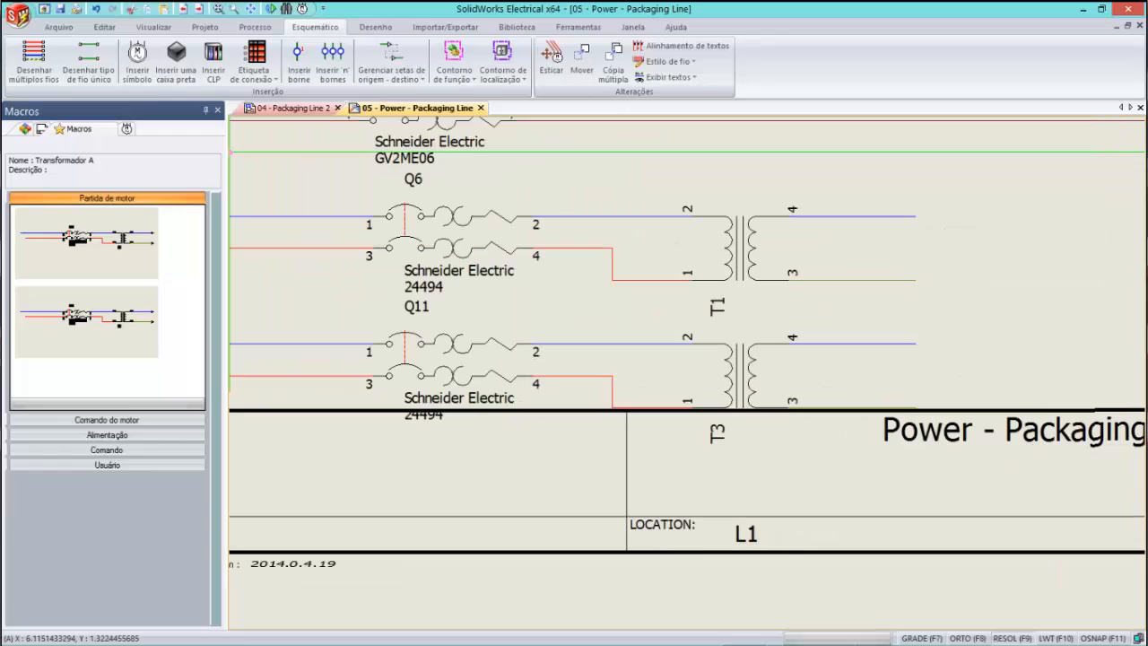
mouse_move(972, 314)
left_mouse_down()
mouse_move(742, 397)
mouse_move(308, 456)
left_mouse_up()
key("Escape")
left_click_drag(866, 467, 258, 342)
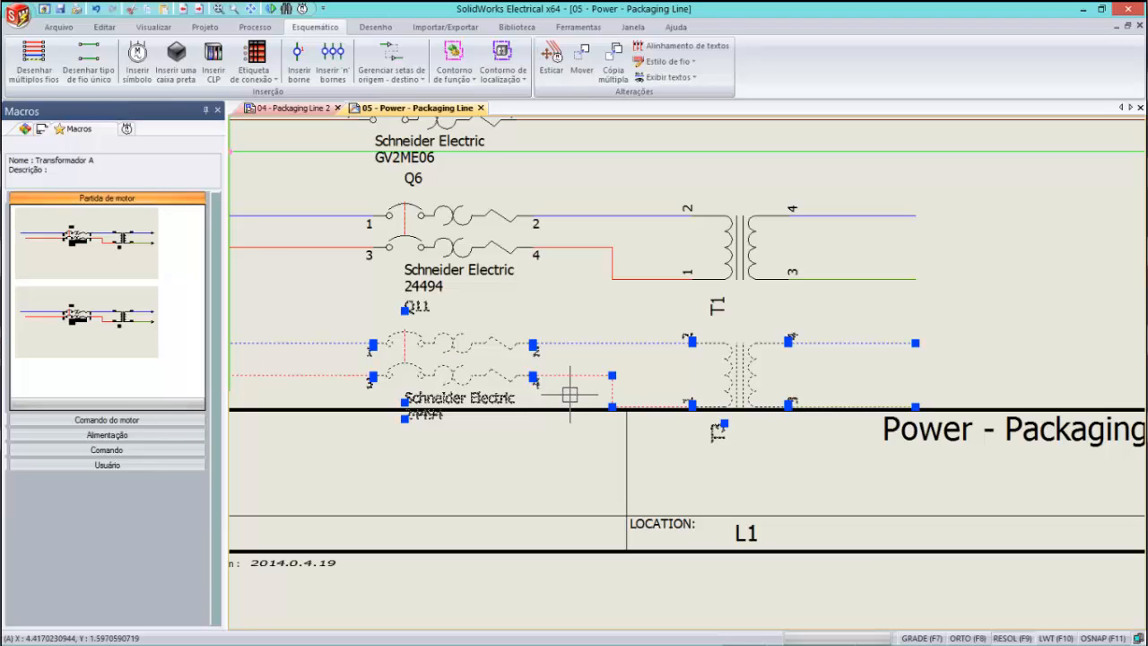
key("Delete")
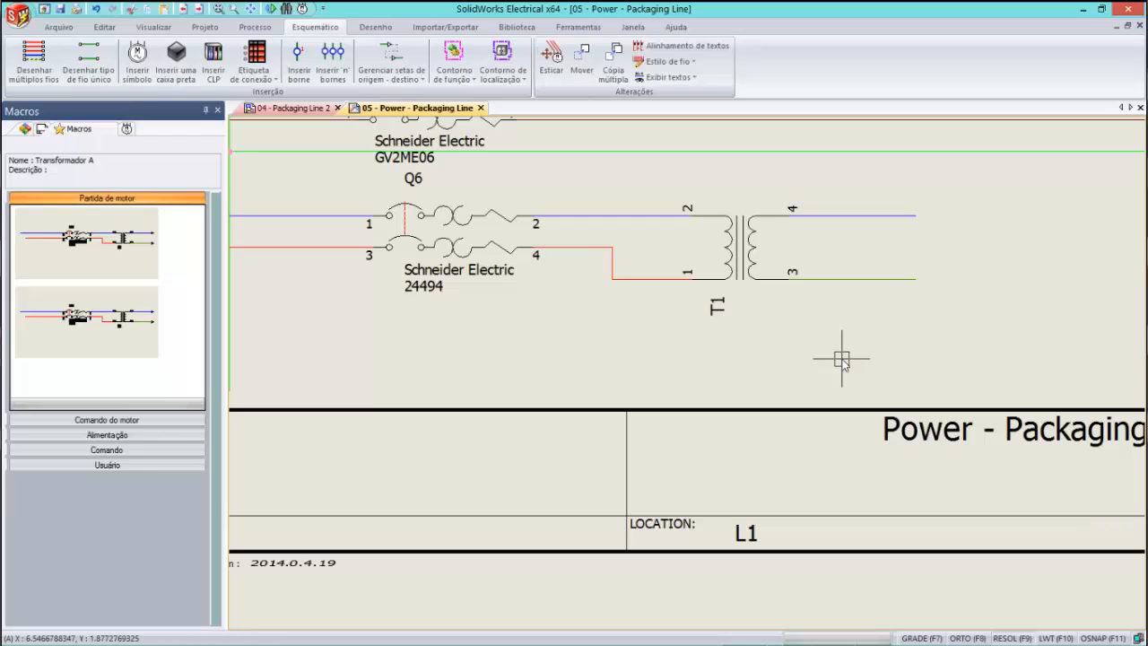
Switch to the SolidWorks assembly and check the circuit breakers between Q1 and Q6 in the L11 component tree.
key("alt+Tab")
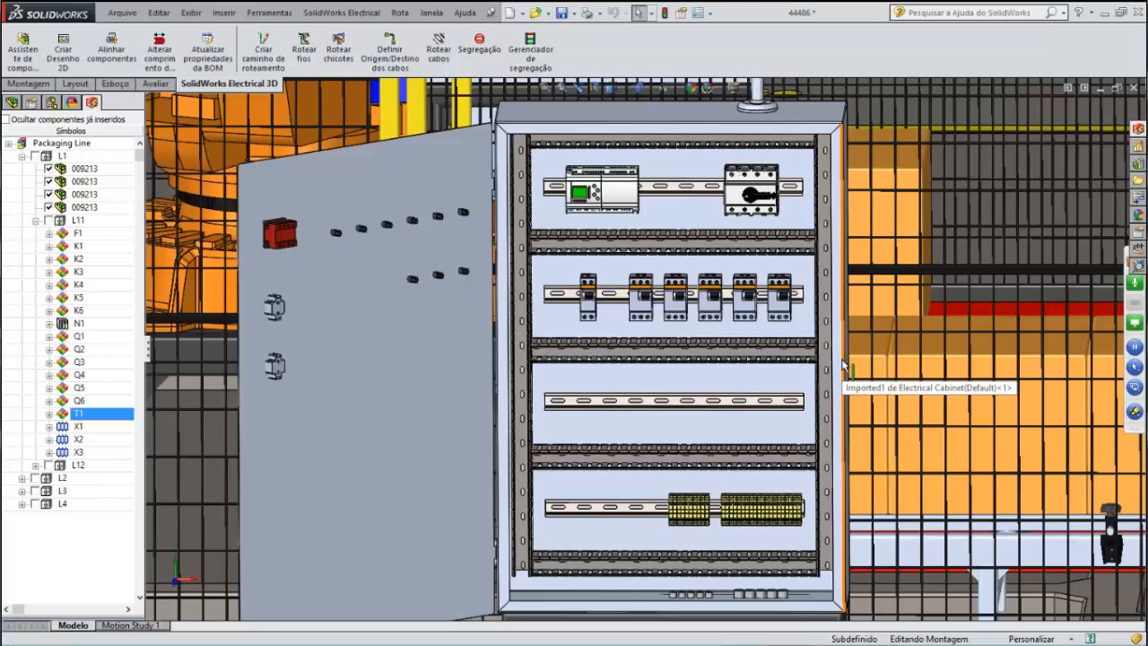
left_click(77, 399)
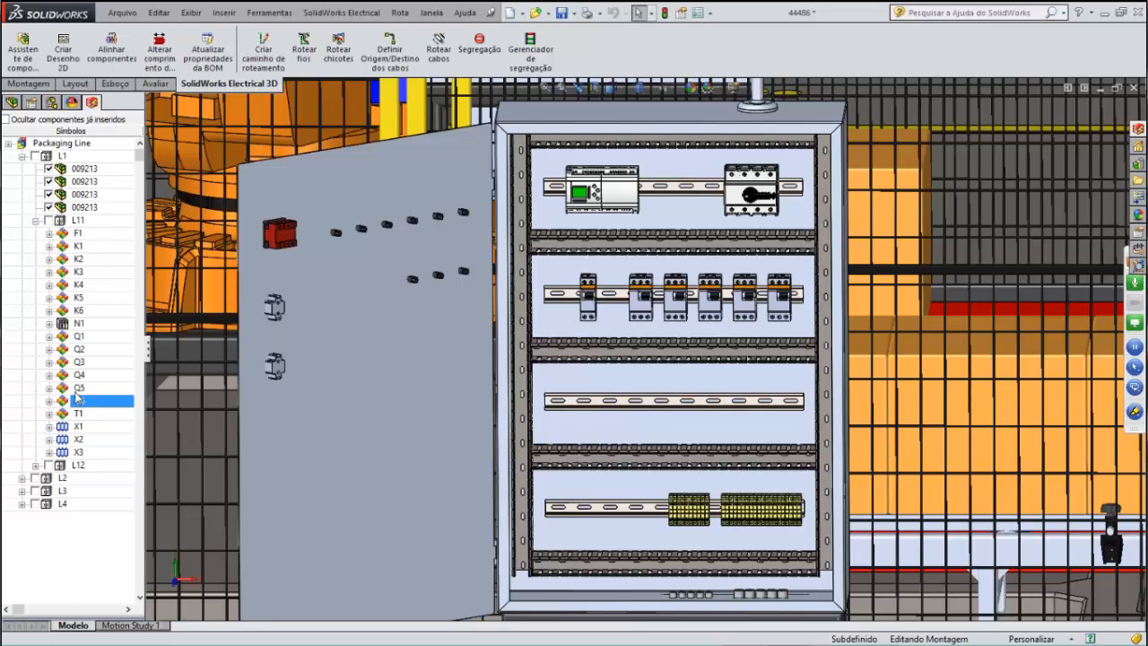
left_click(77, 388)
left_click(77, 365)
left_click(77, 339)
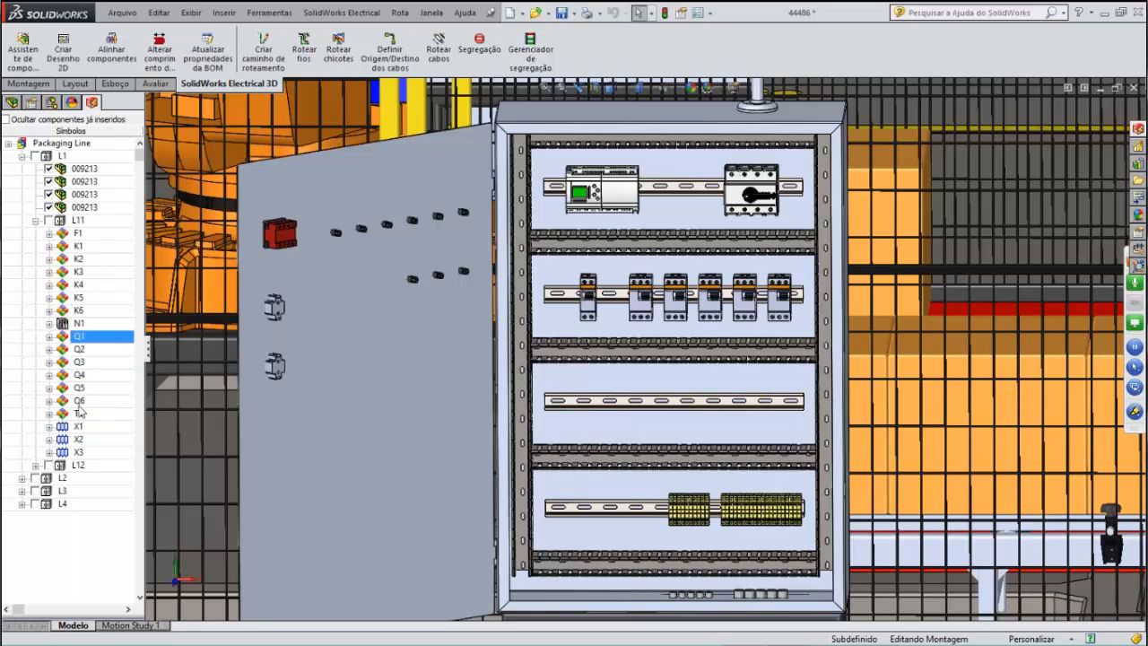
left_click(80, 402)
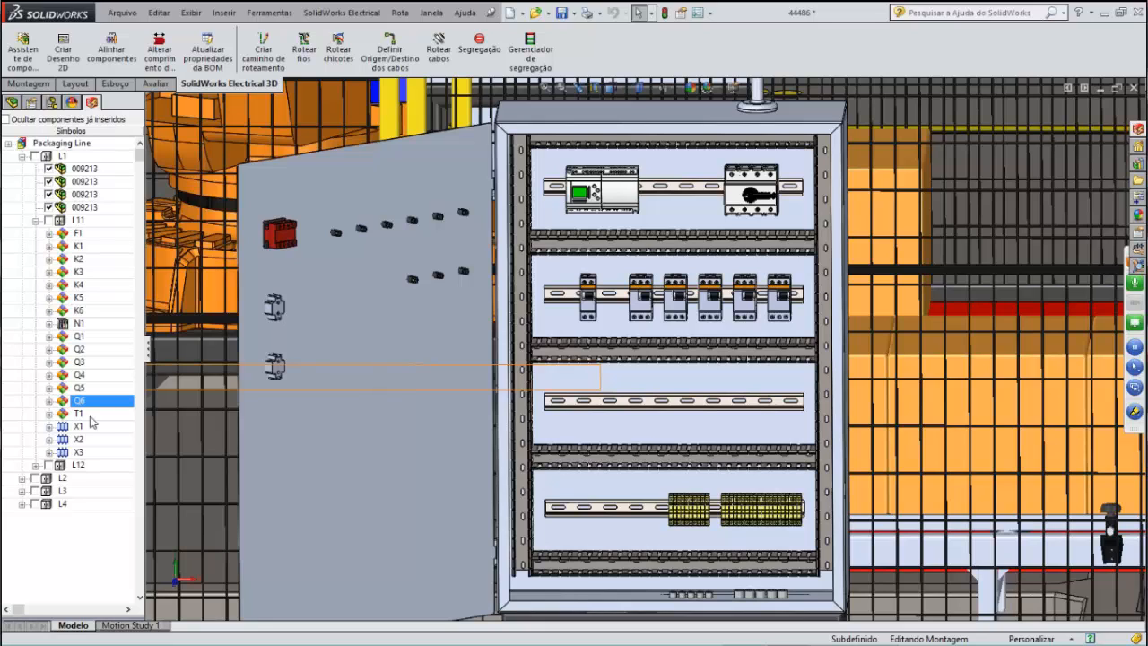
Switch to SolidWorks Electrical, view the whole power drawing and open the 07 - Command - Packaging Line 1 schematic.
key("alt+Tab")
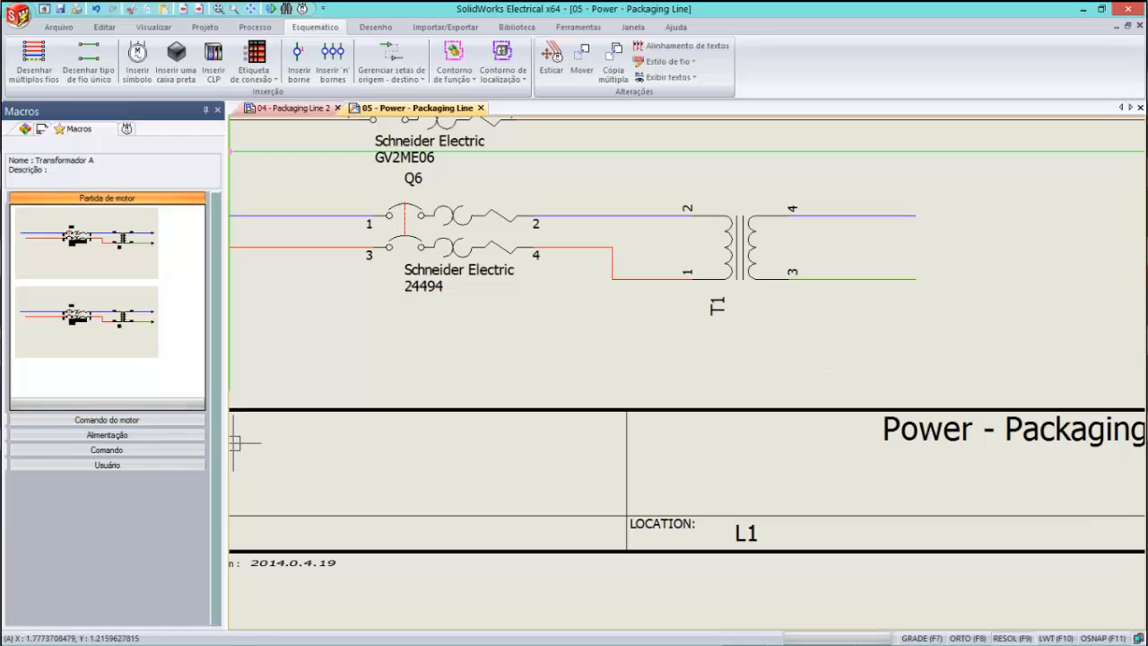
scroll(488, 340, "down", 1)
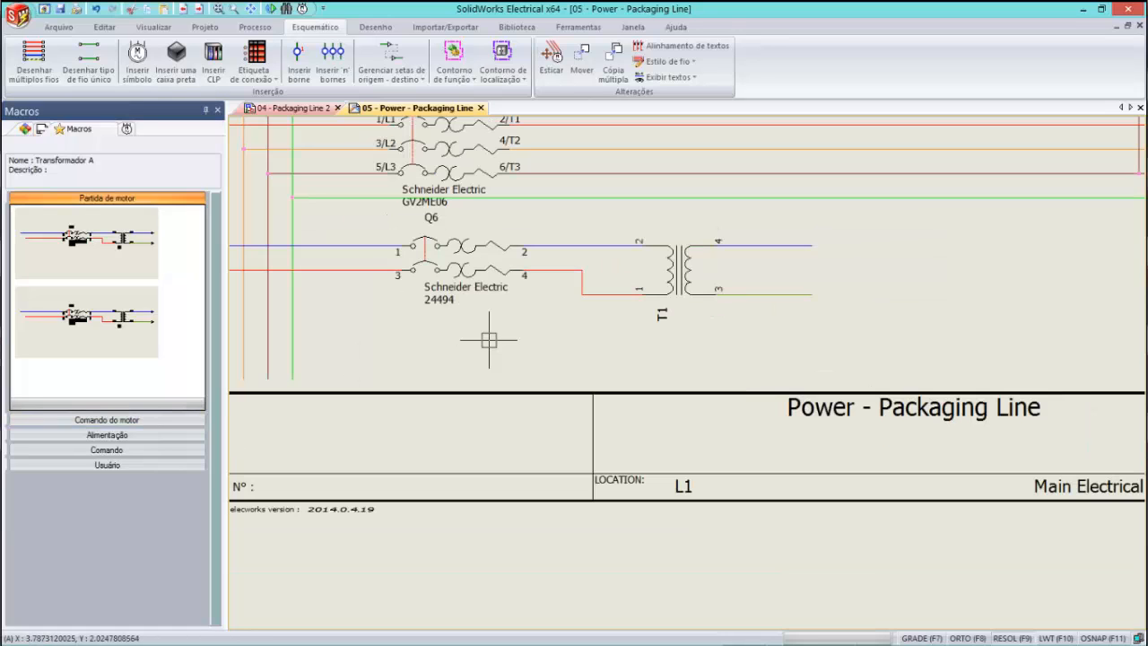
scroll(488, 340, "down", 2)
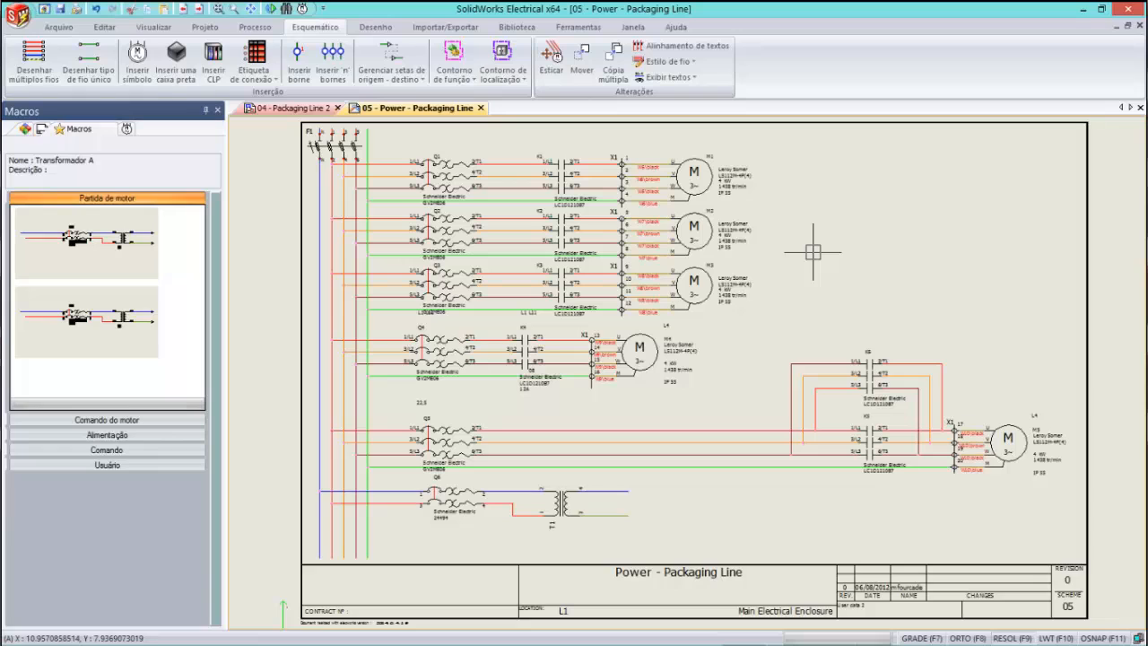
left_click(42, 129)
left_click(27, 320)
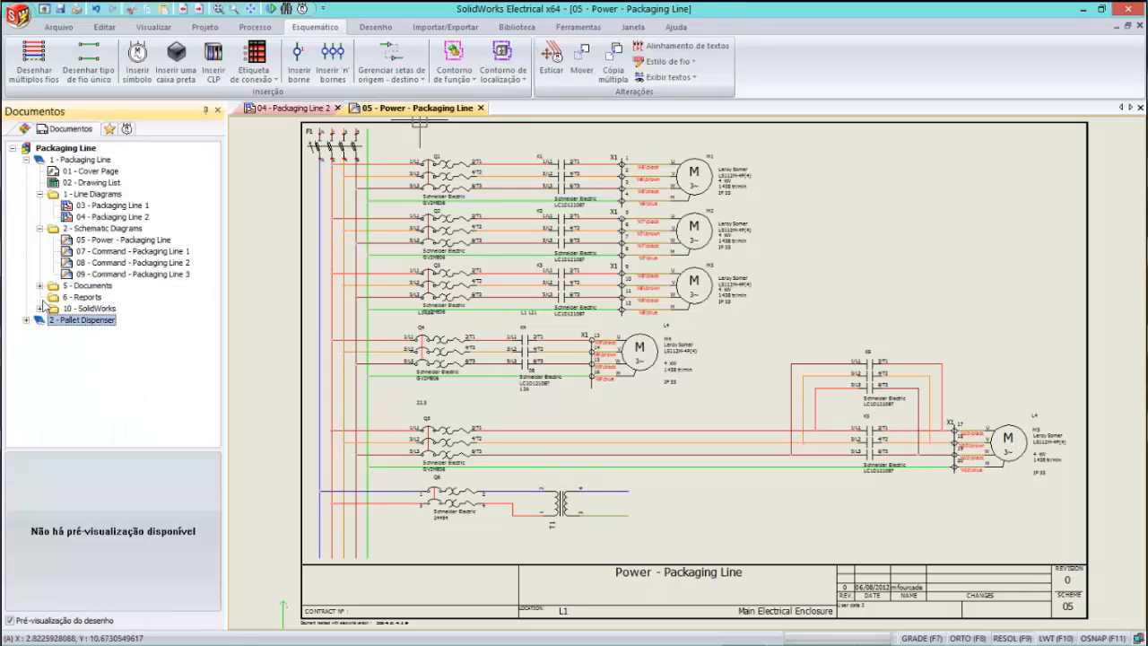
double_click(109, 258)
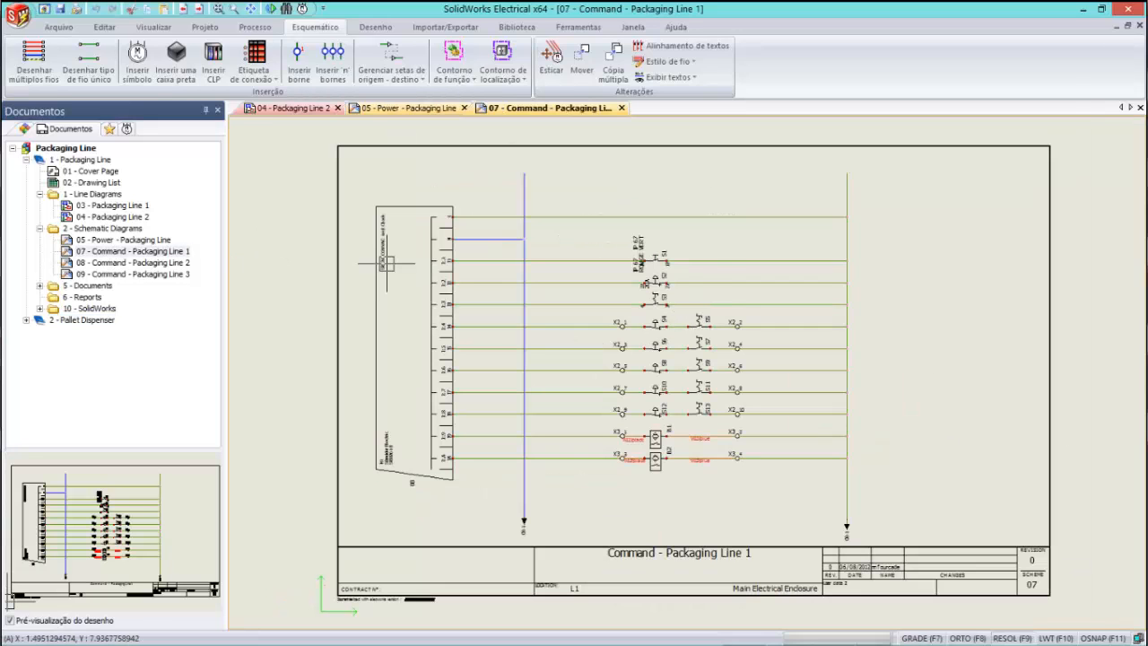
Review the input and output terminals of N1 in the PLC manager, close it and return to the 05 - Power drawing.
right_click(428, 208)
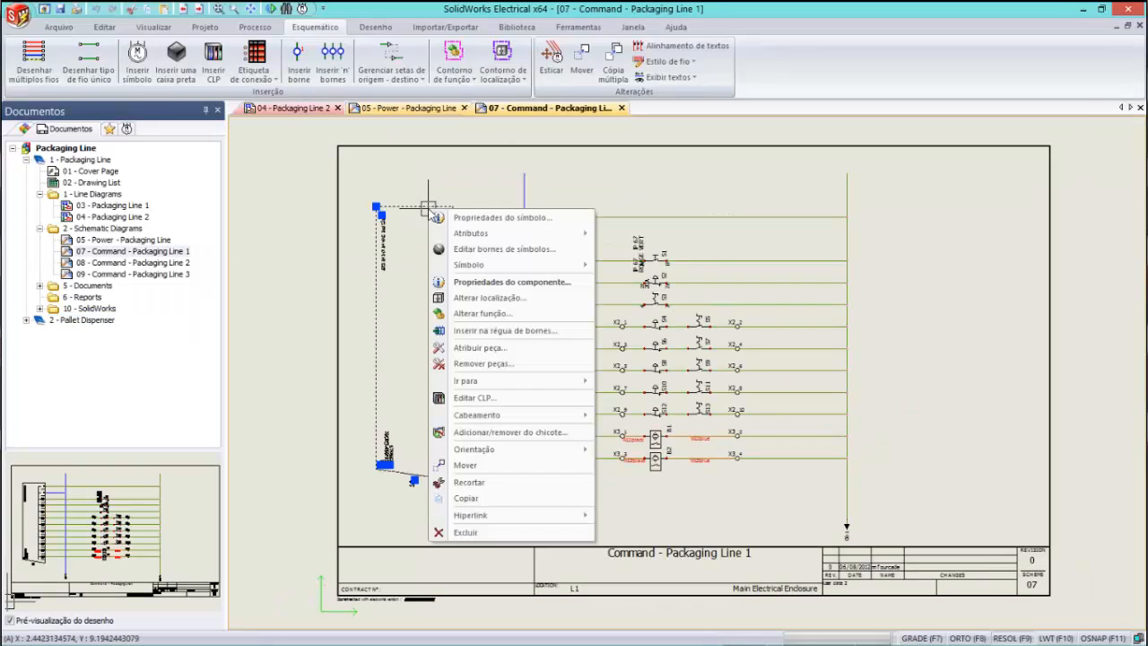
left_click(505, 400)
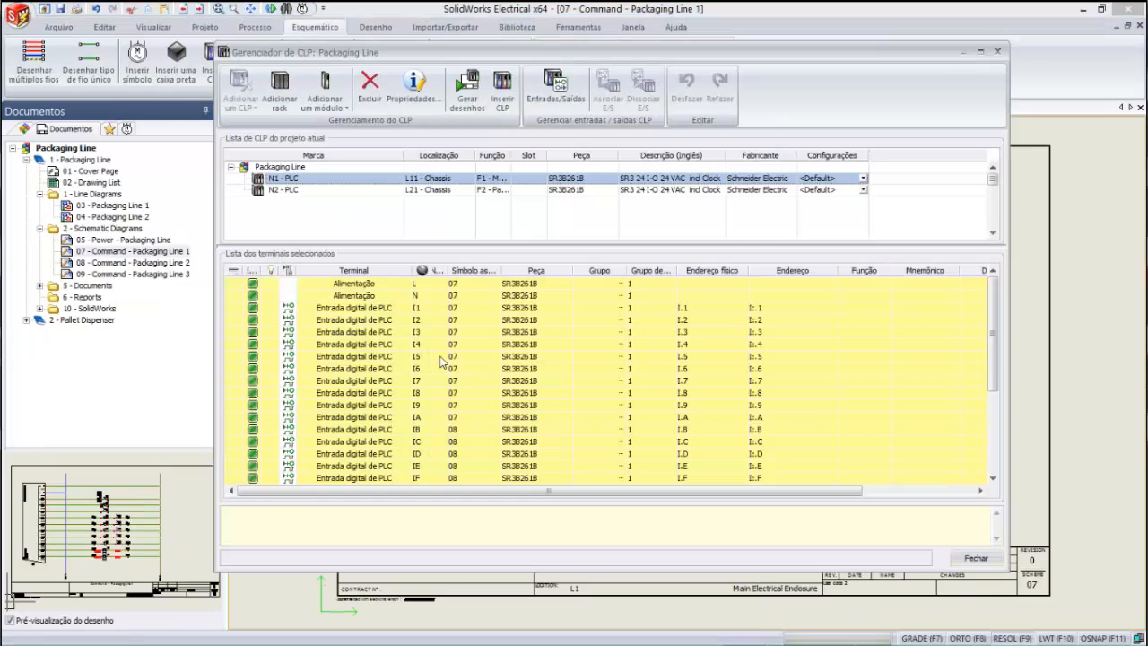
left_click_drag(993, 314, 991, 435)
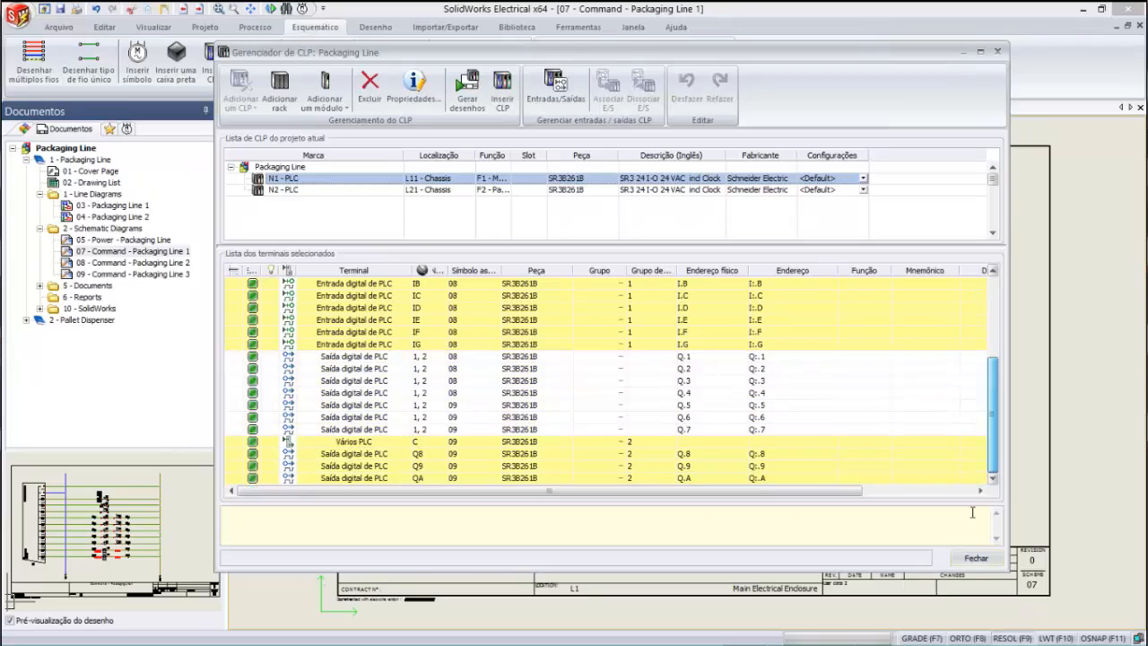
left_click(976, 558)
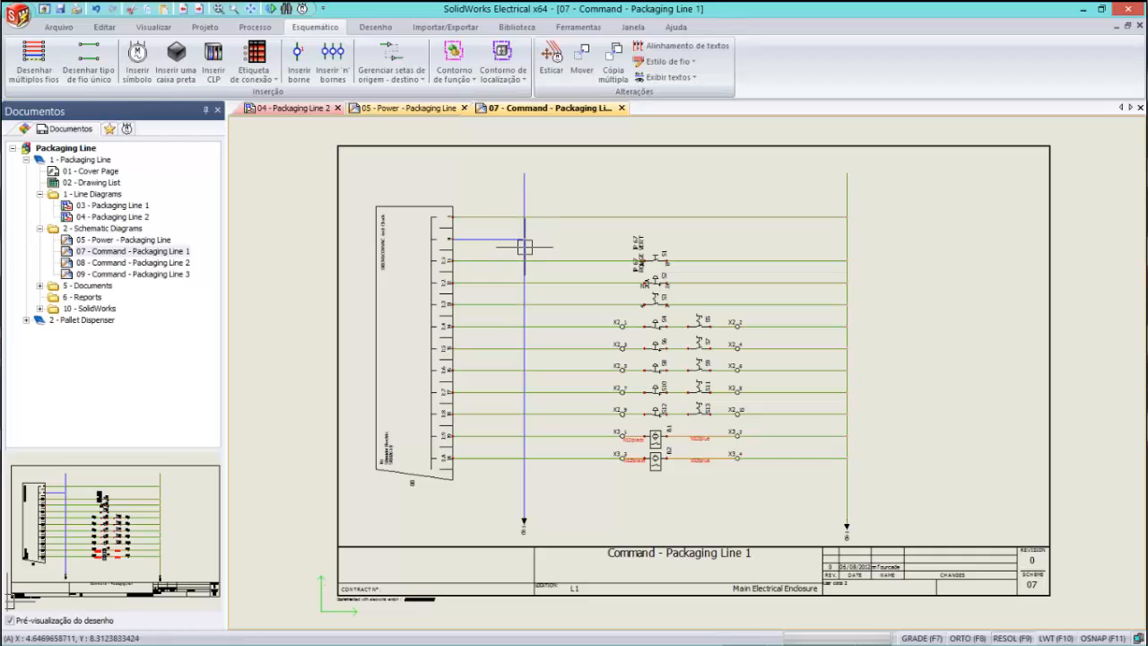
left_click(408, 107)
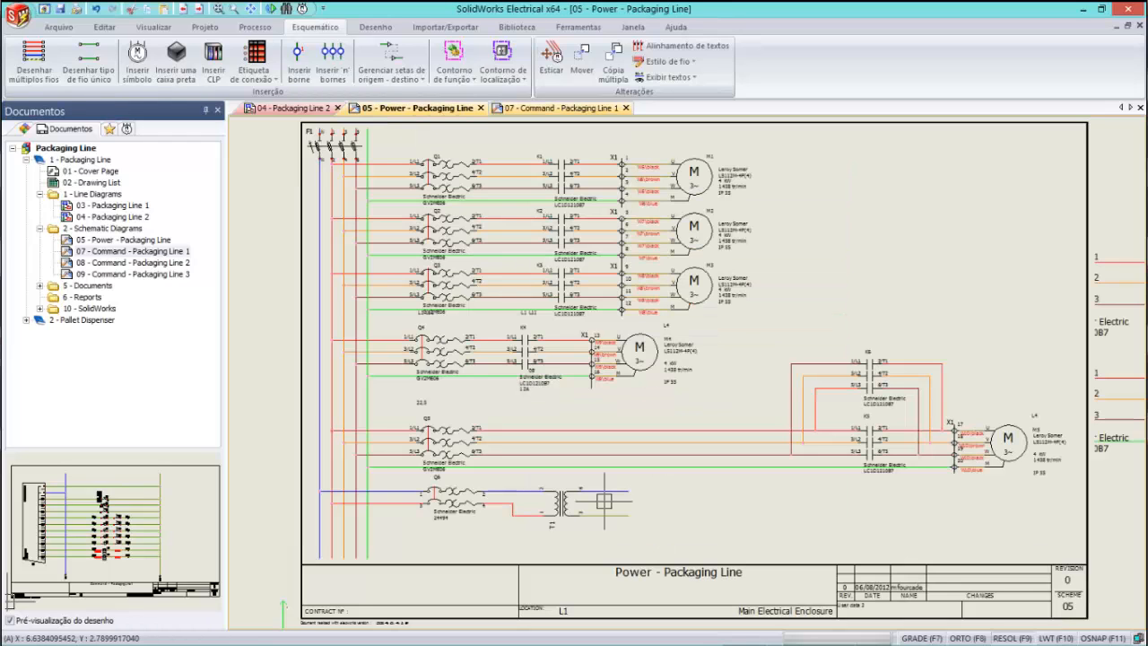
Open the origin-destination manager and link the blue wire at T1 terminal 4 to the blue vertical wire in 07 - Command - Packaging Line 1.
scroll(603, 501, "up", 6)
middle_click_drag(749, 479, 723, 440)
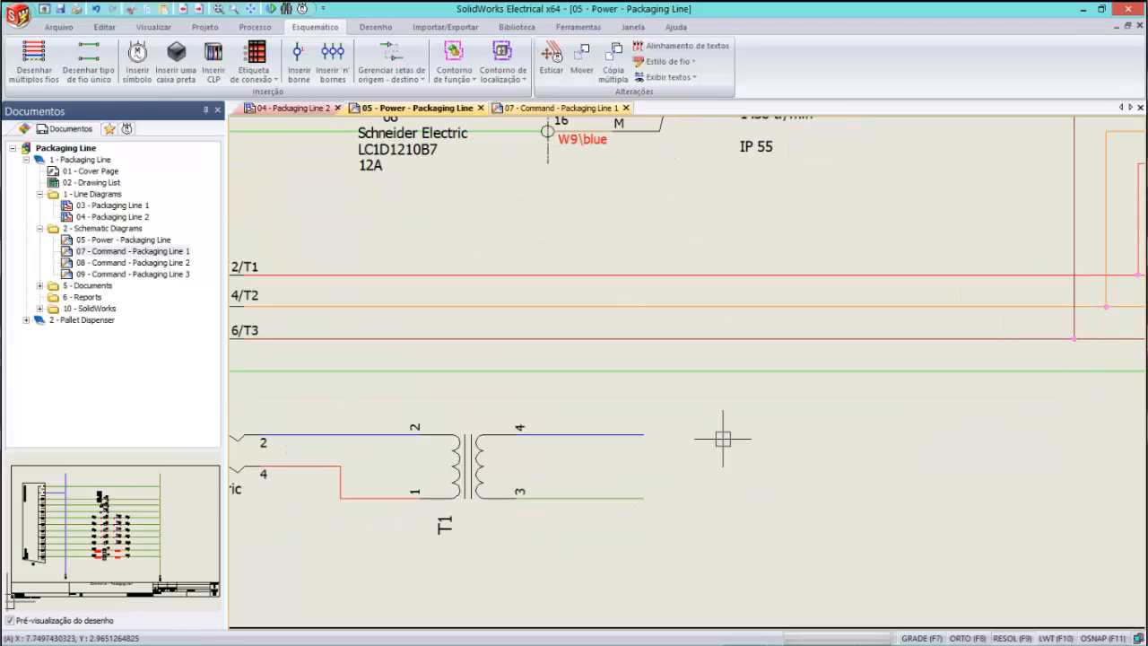
left_click(395, 76)
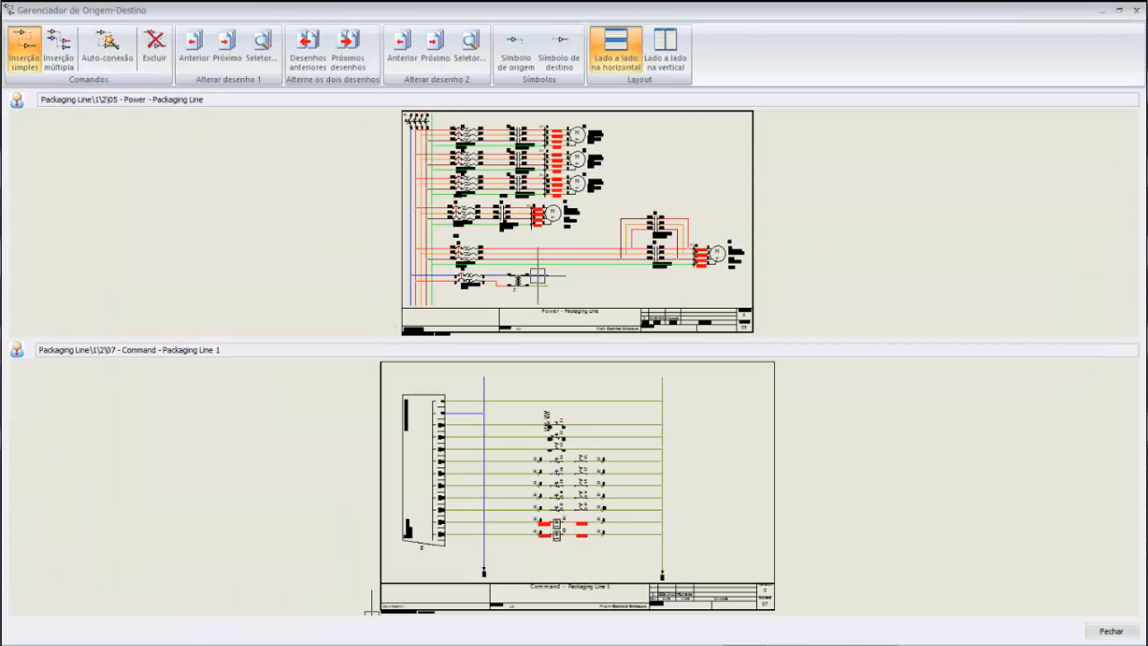
scroll(546, 275, "up", 4)
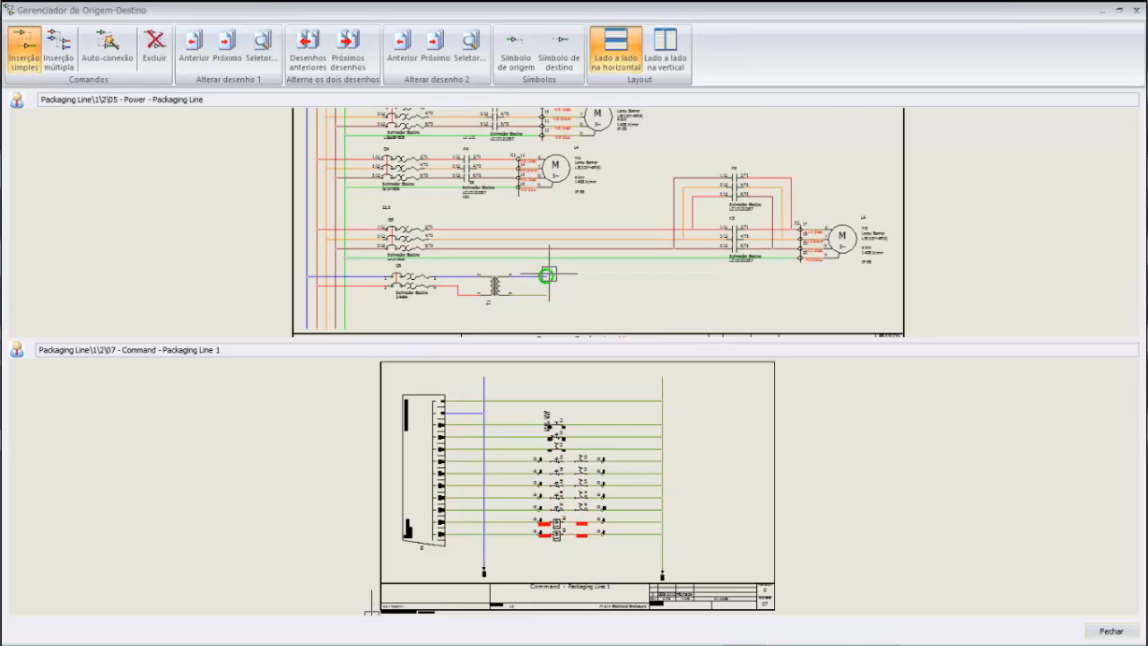
scroll(523, 381, "up", 2)
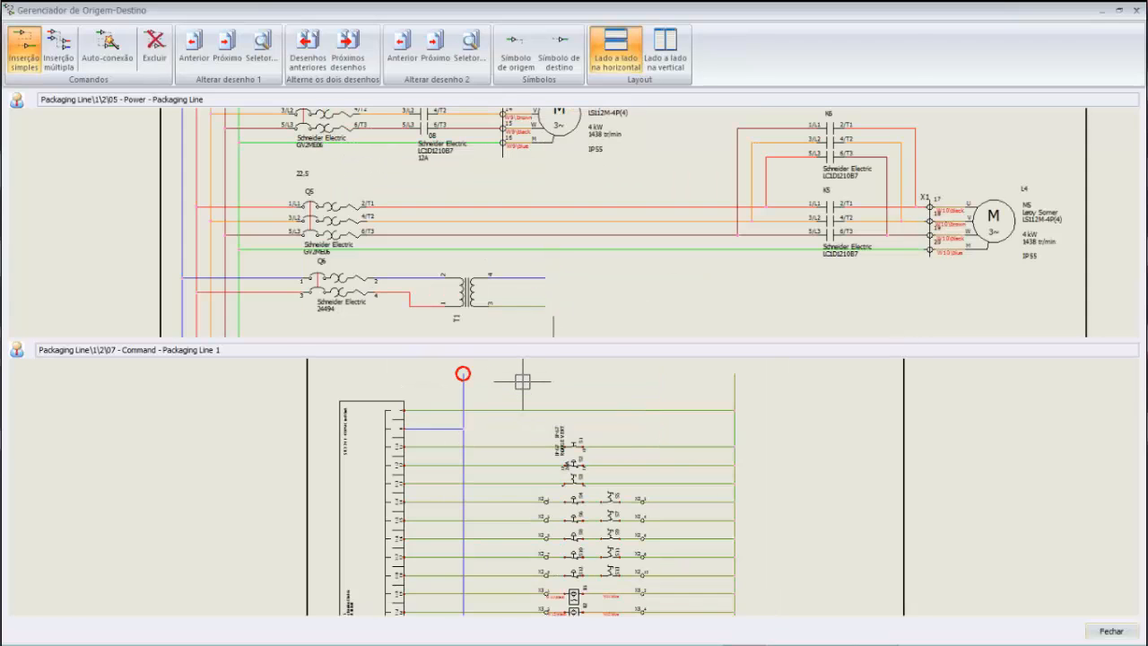
middle_click_drag(520, 382, 556, 401)
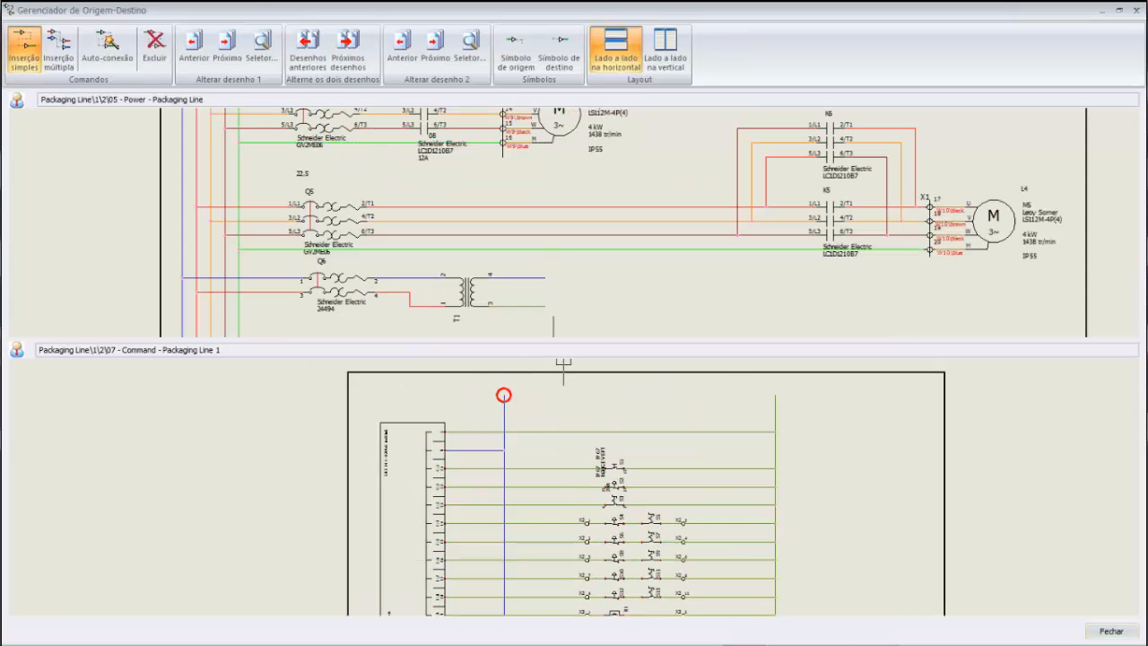
left_click(544, 282)
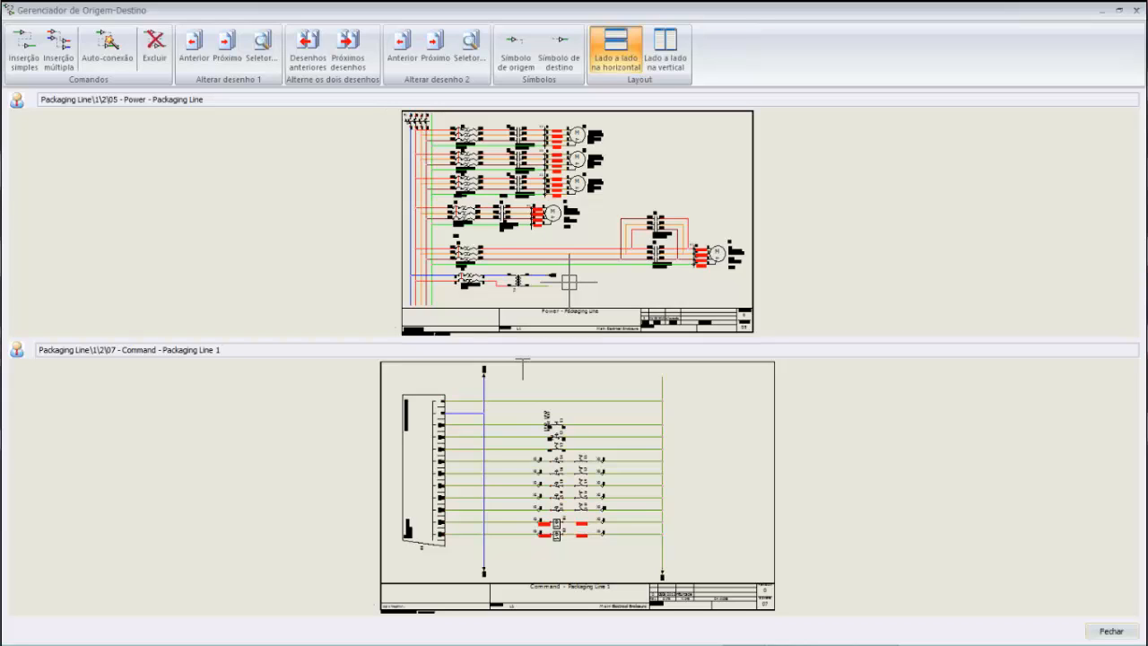
Link the wire at T1 terminal 3 to the green vertical wire of the command drawing, close the manager and view the power drawing.
left_click(24, 49)
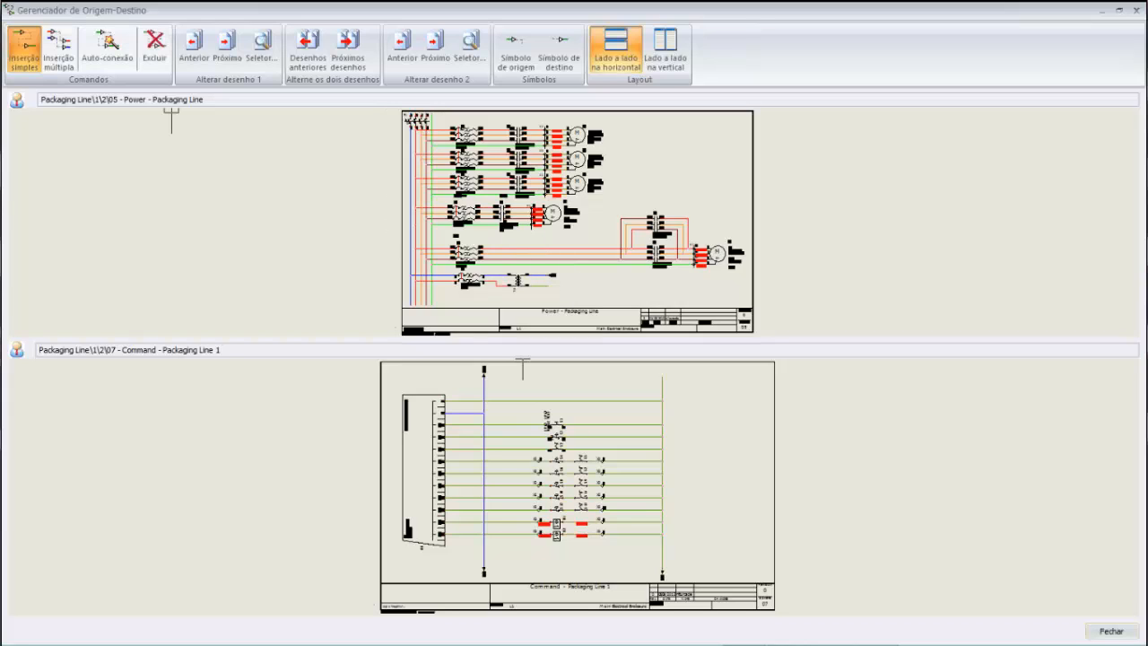
left_click(546, 285)
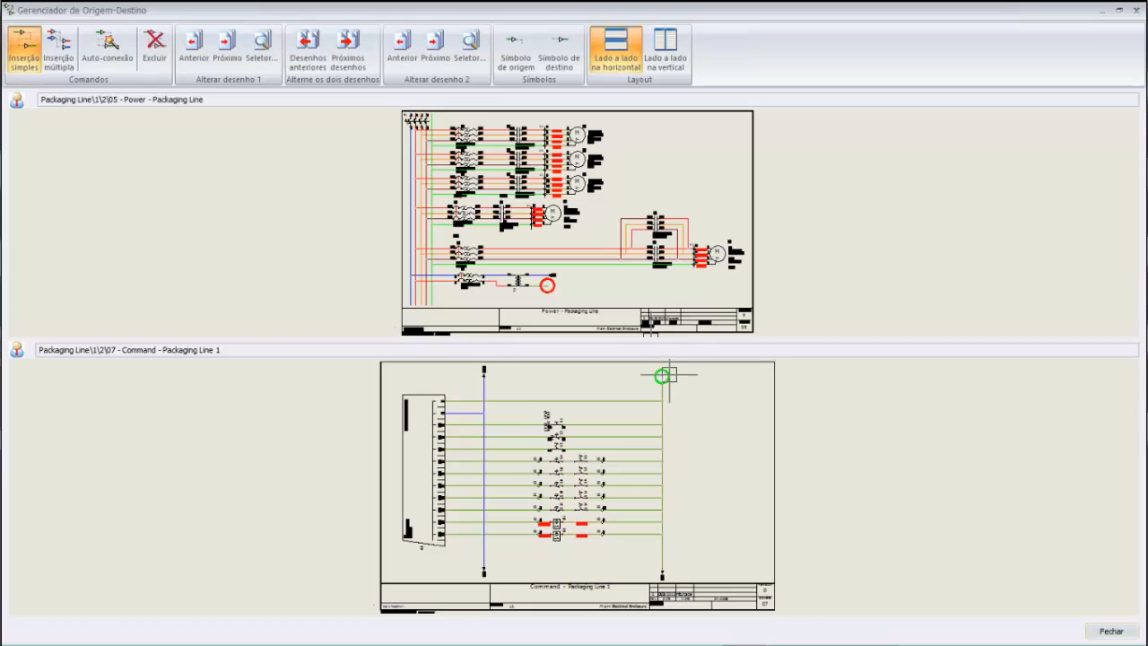
left_click(664, 375)
scroll(682, 388, "up", 3)
scroll(662, 379, "up", 5)
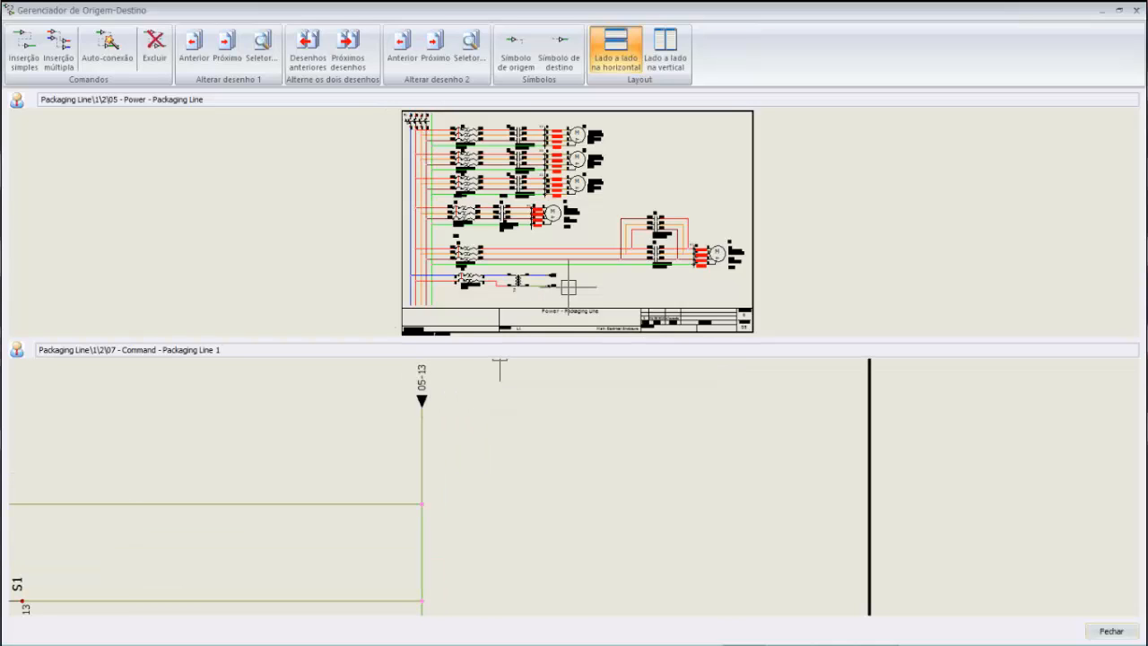
scroll(569, 289, "up", 5)
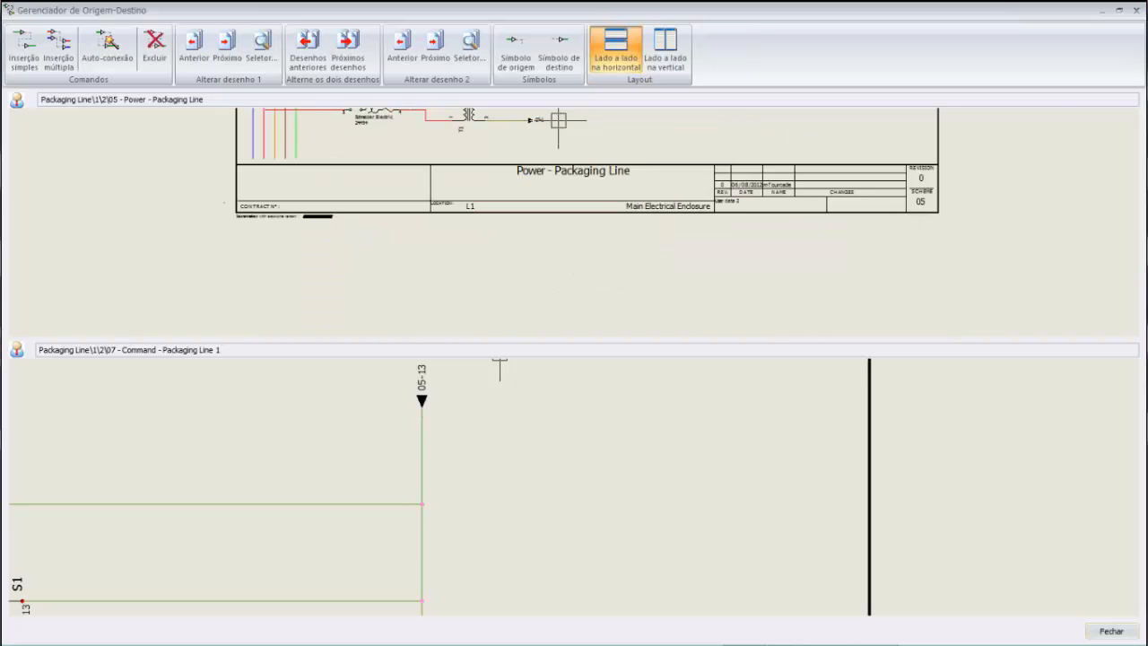
scroll(548, 129, "up", 3)
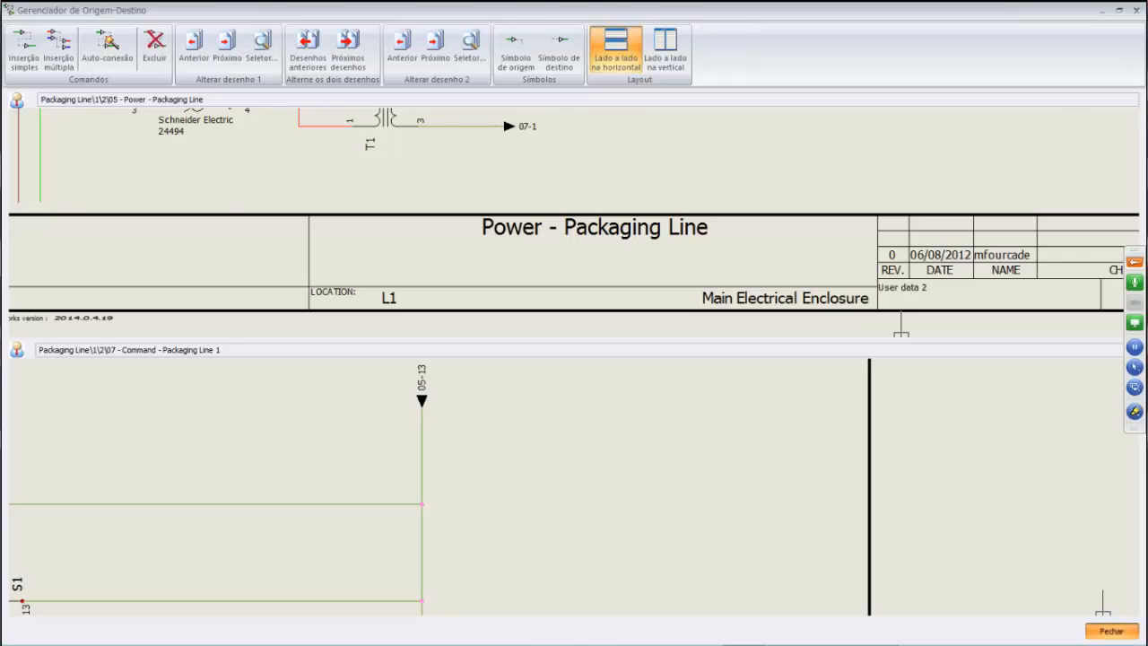
left_click(1111, 631)
scroll(895, 492, "down", 2)
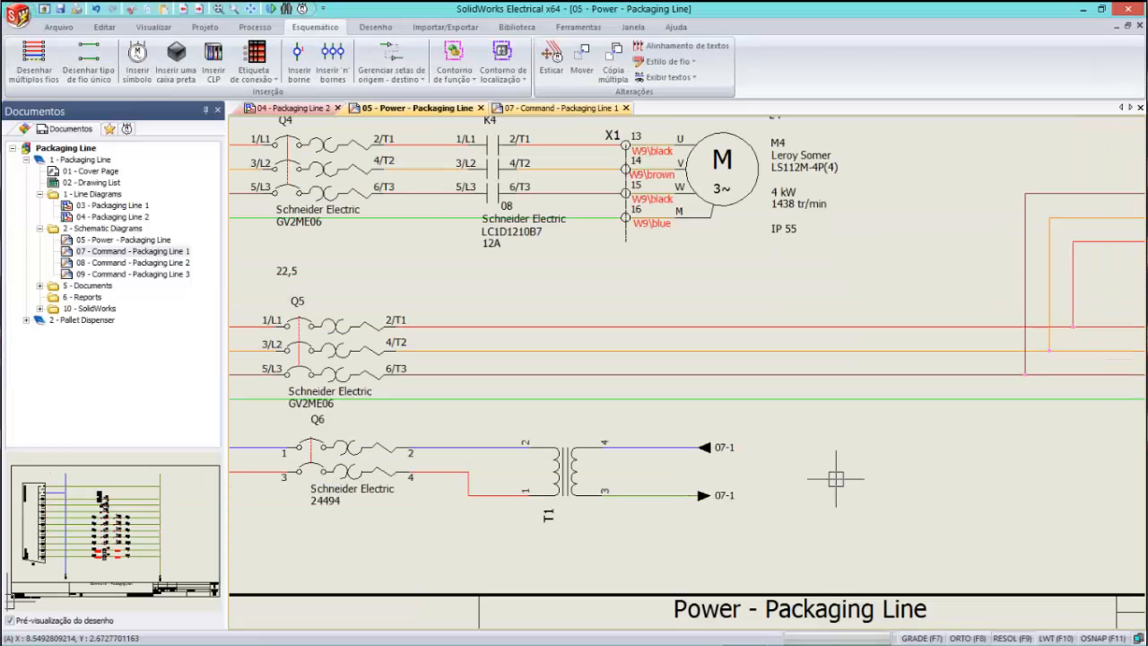
middle_click(788, 445)
middle_click(789, 444)
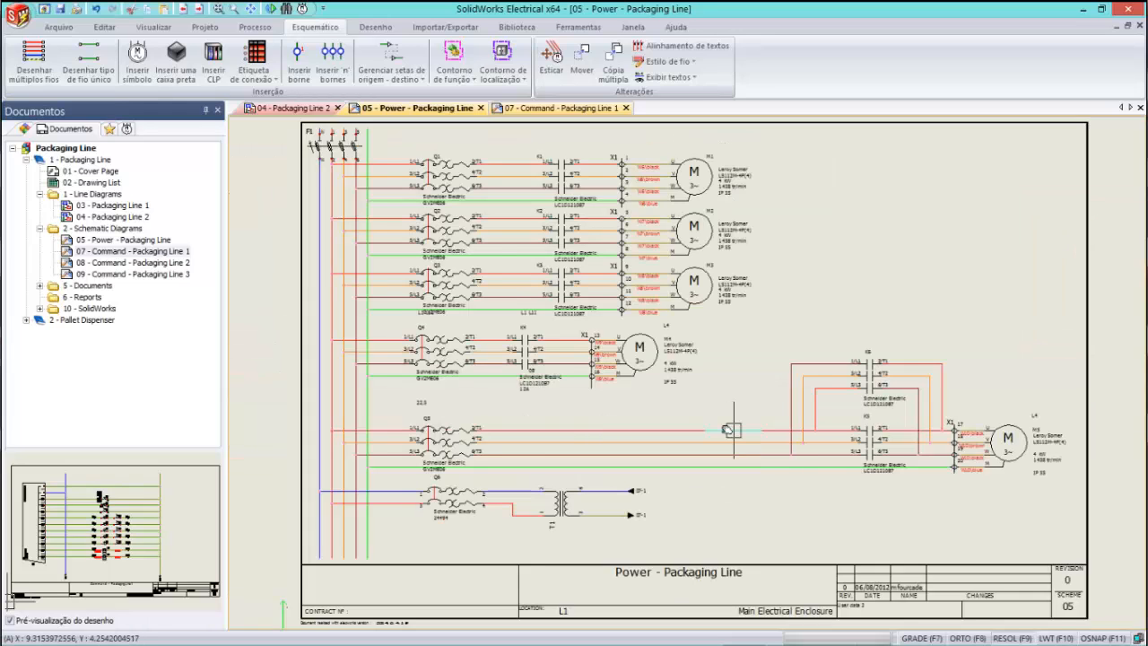
scroll(731, 431, "up", 3)
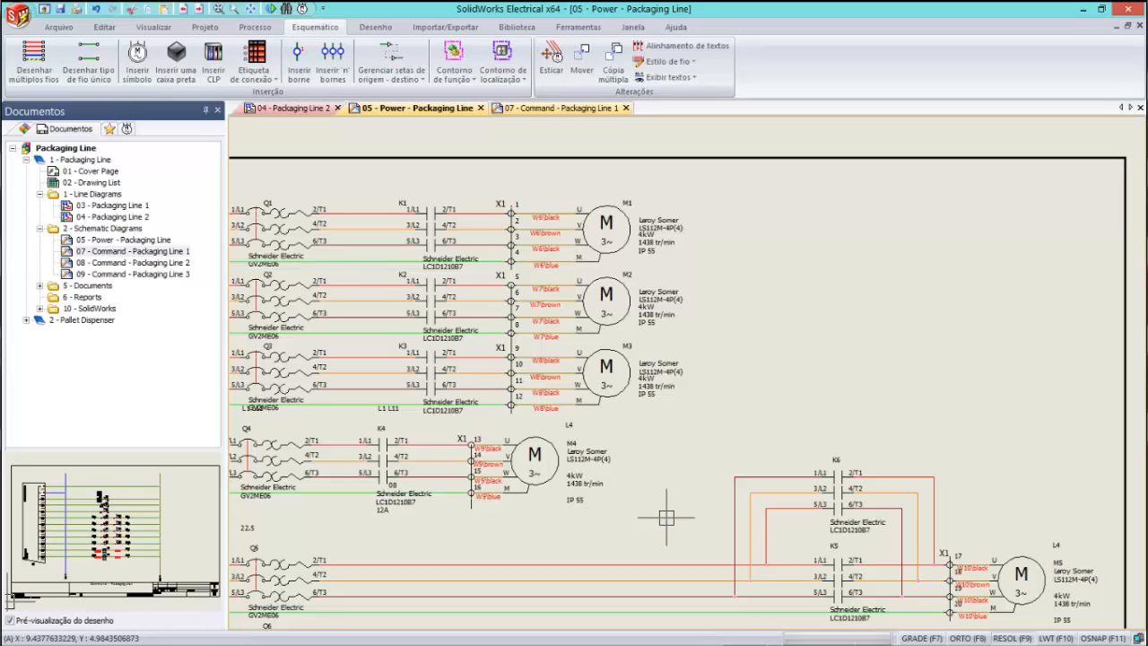
Switch to the SolidWorks assembly and associate Q6 with the leftmost breaker on the enclosure's second DIN rail.
key("alt+Tab")
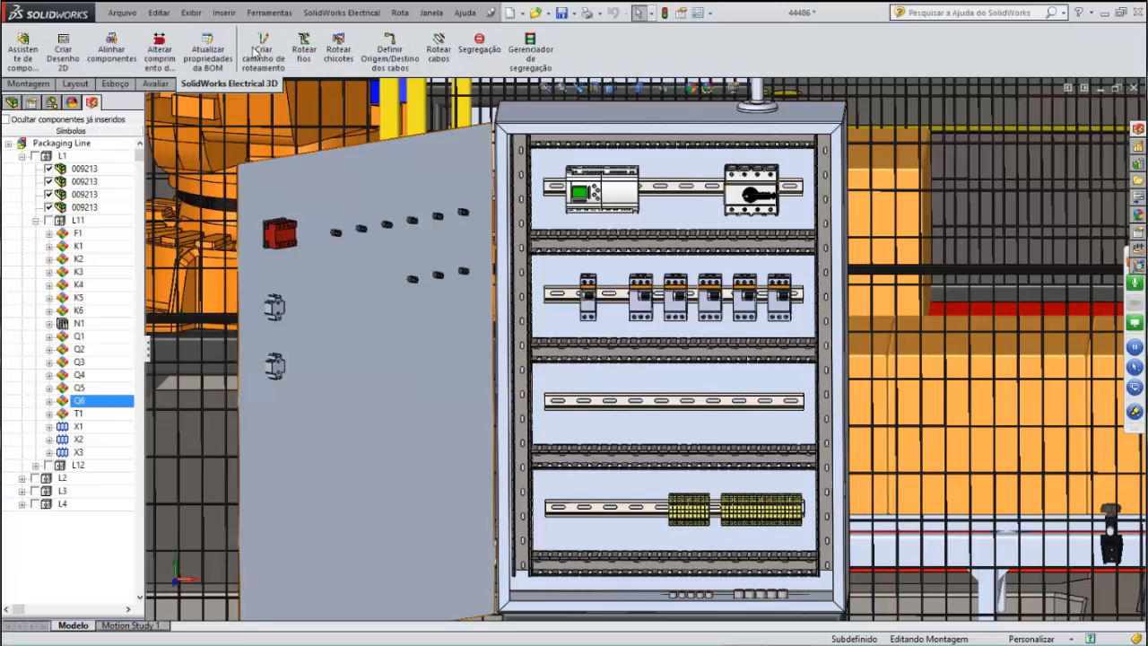
left_click(27, 56)
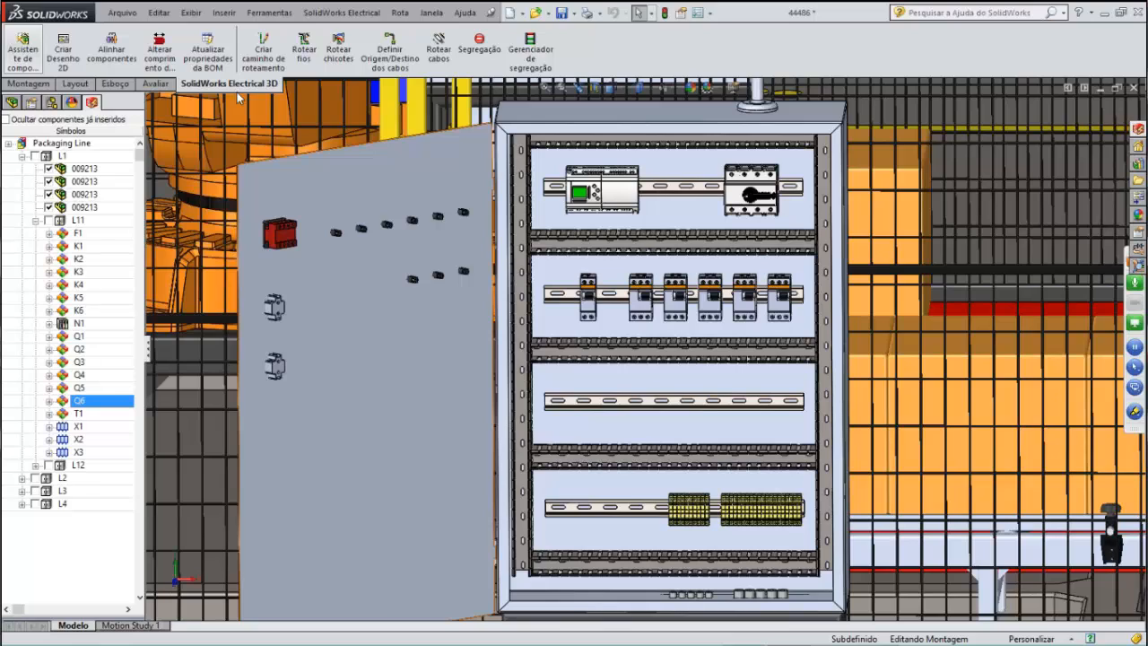
right_click(78, 406)
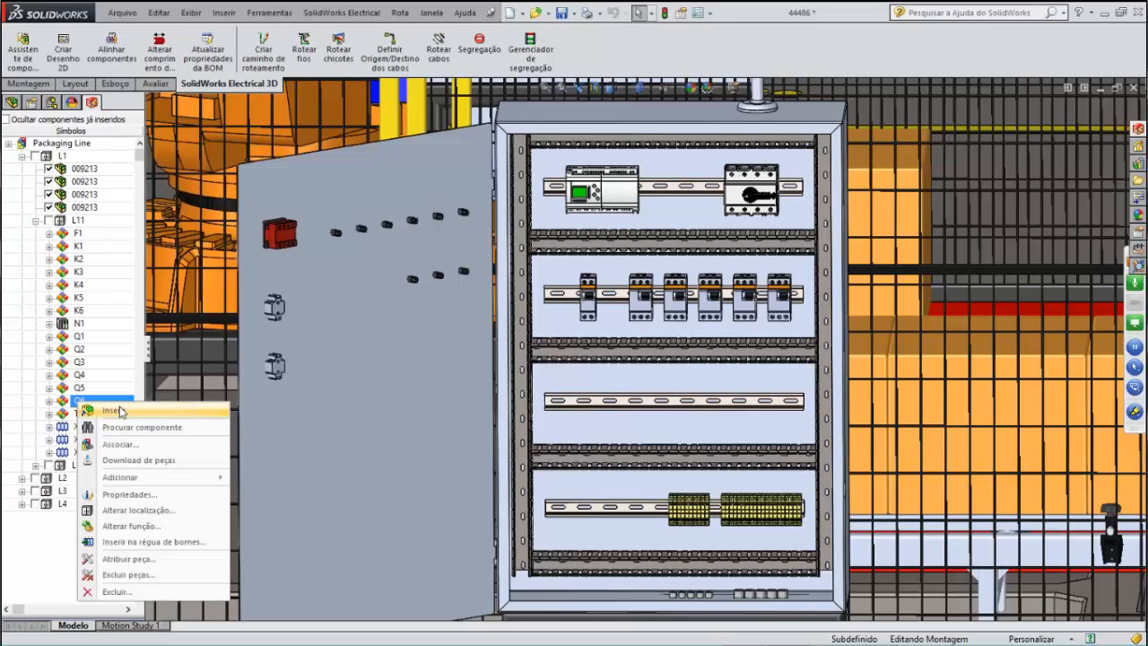
left_click(145, 451)
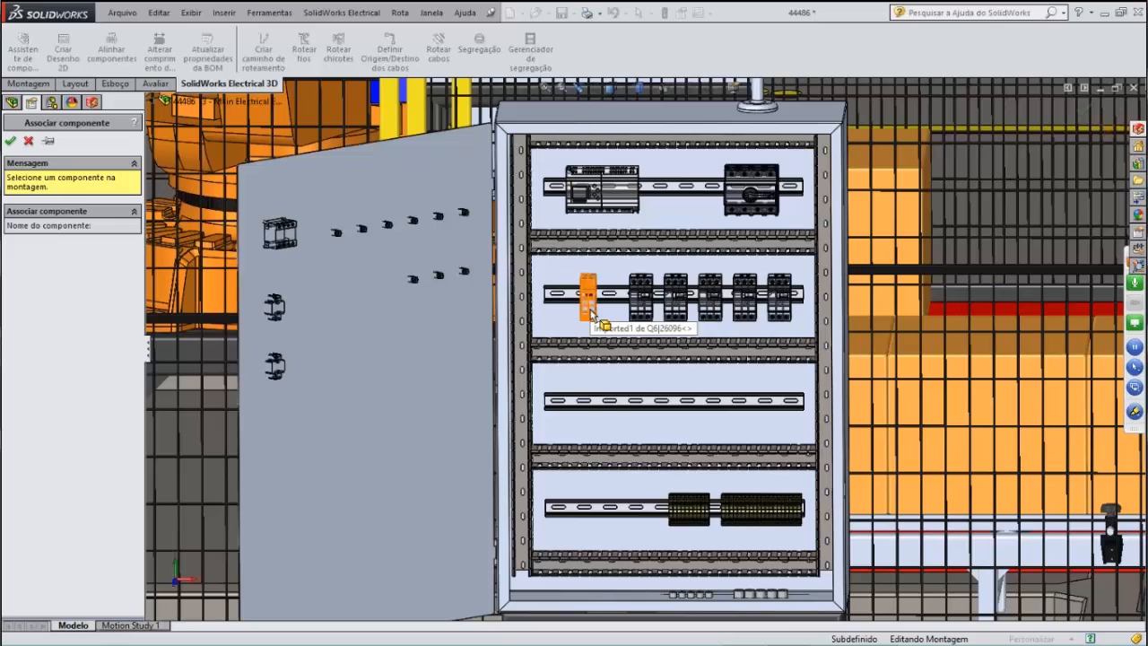
left_click(589, 300)
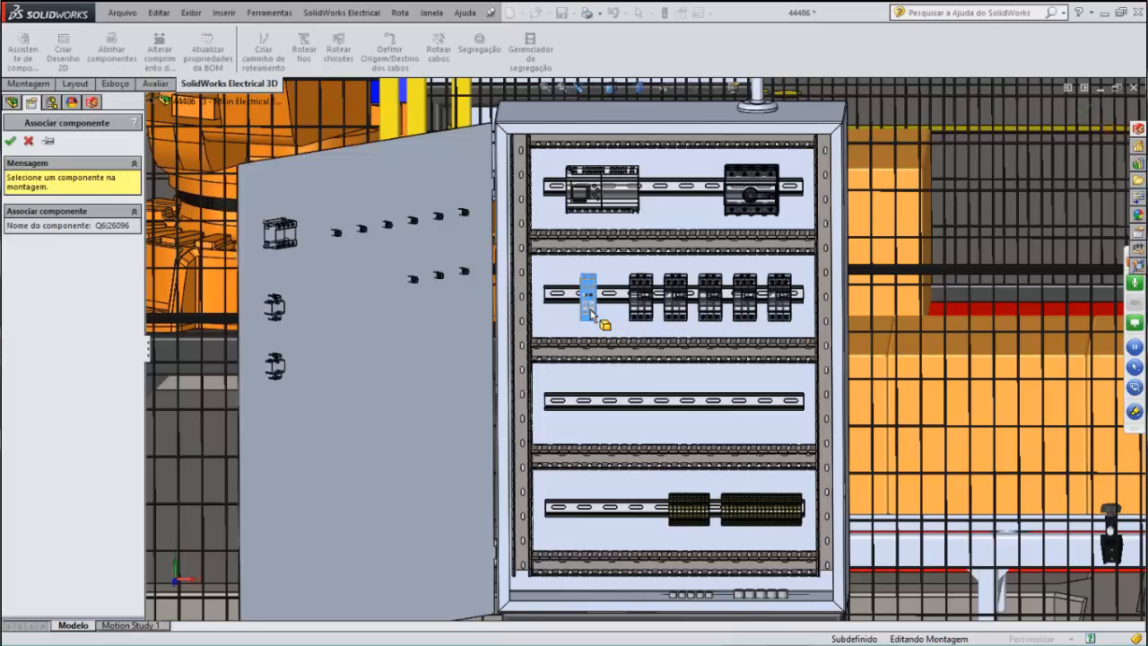
left_click(556, 268)
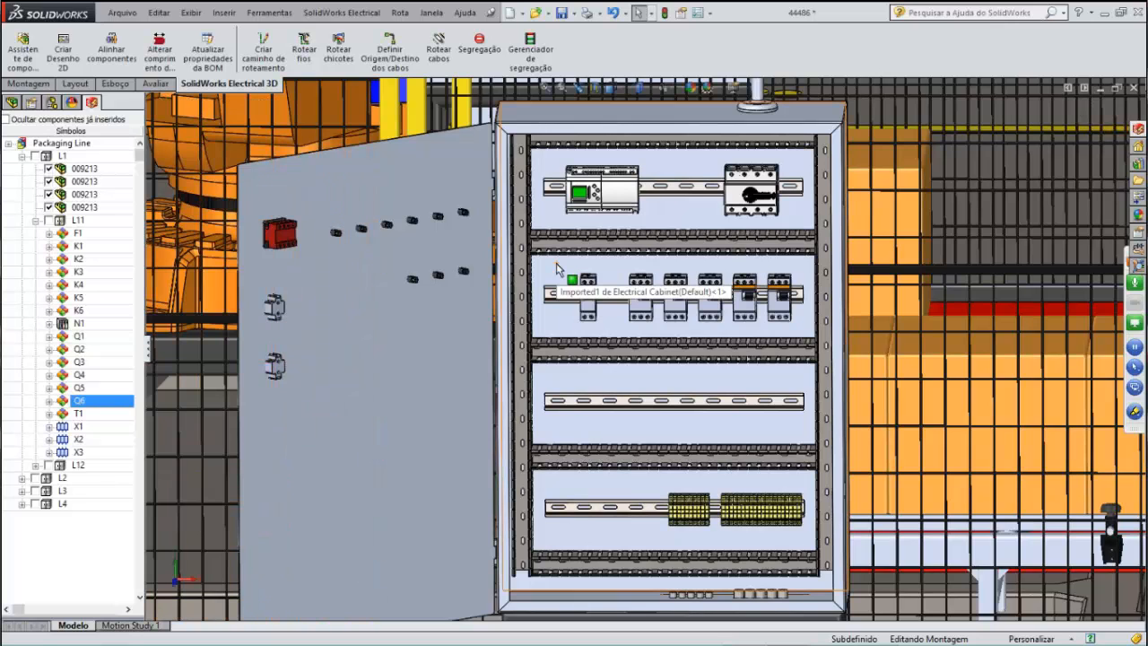
Insert transformer T1 near the left end of the empty third DIN rail.
left_click(90, 523)
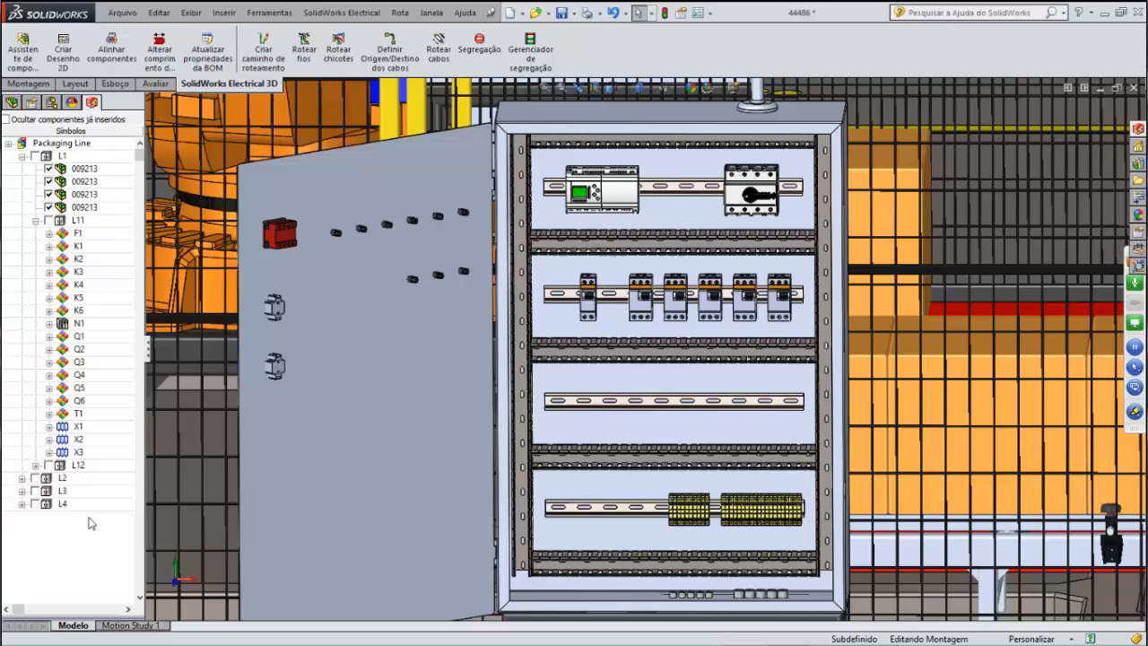
right_click(70, 415)
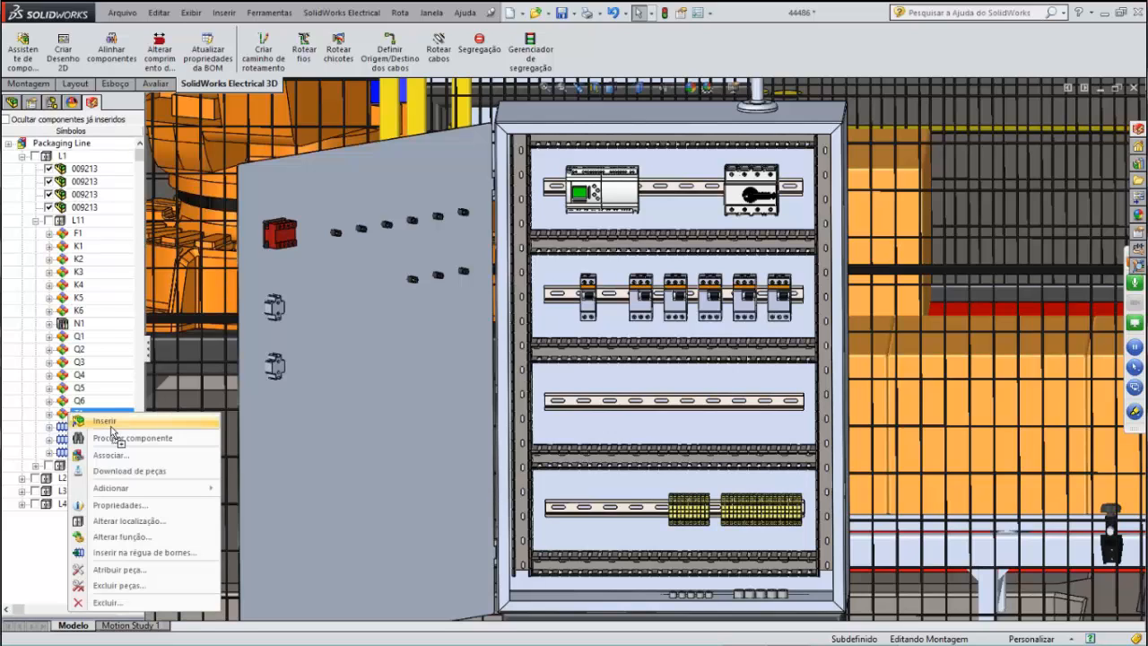
left_click(110, 423)
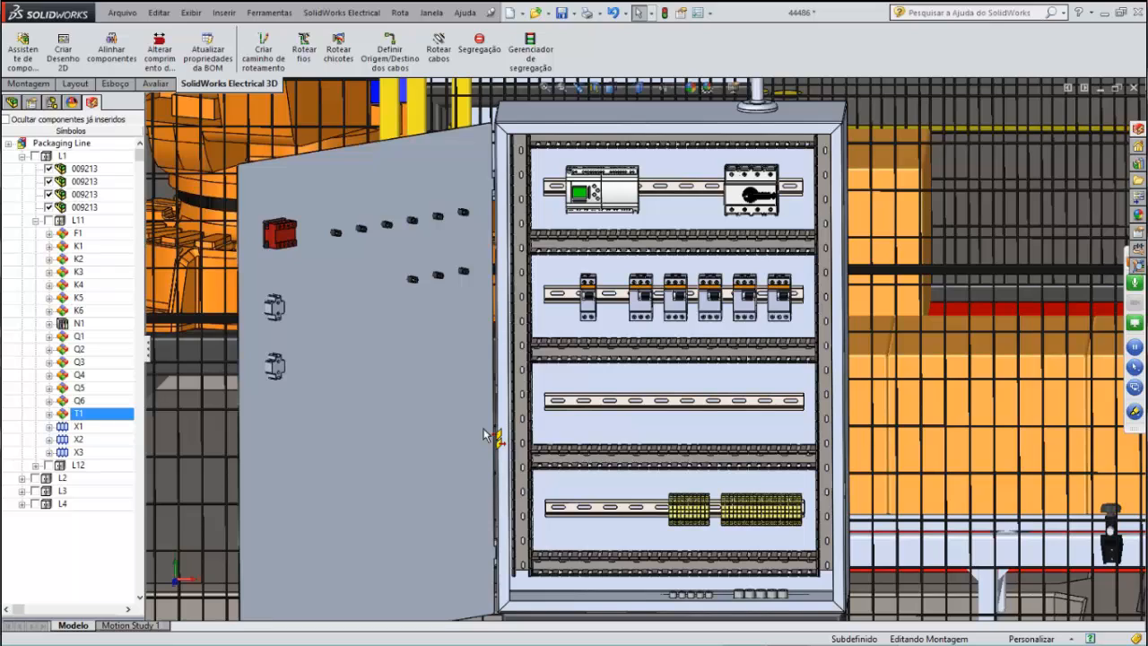
left_click_drag(484, 435, 563, 400)
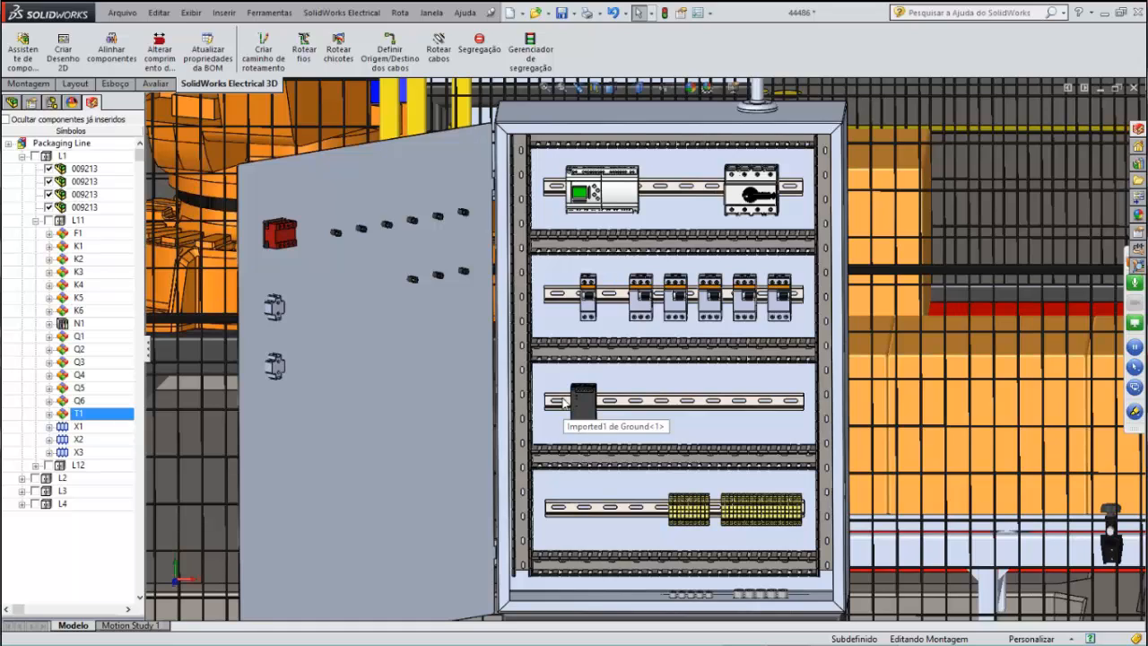
Start inserting contactors K1 to K5 in their listed order, placing the first one beside T1 on the third DIN rail.
left_click(78, 248)
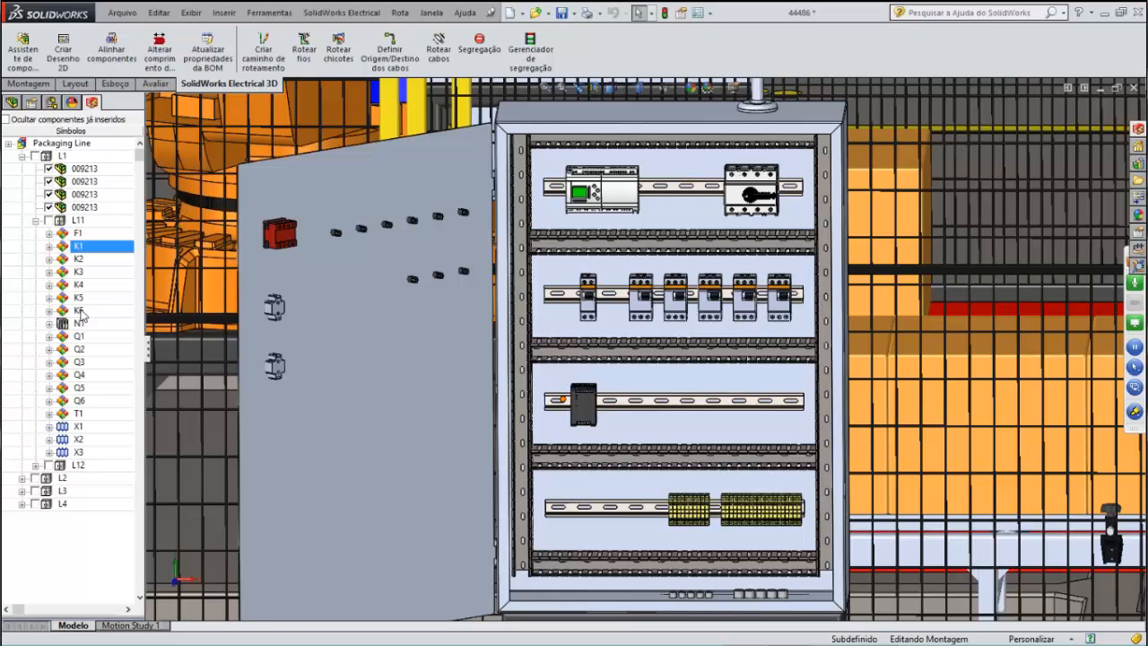
left_click(81, 311, "shift")
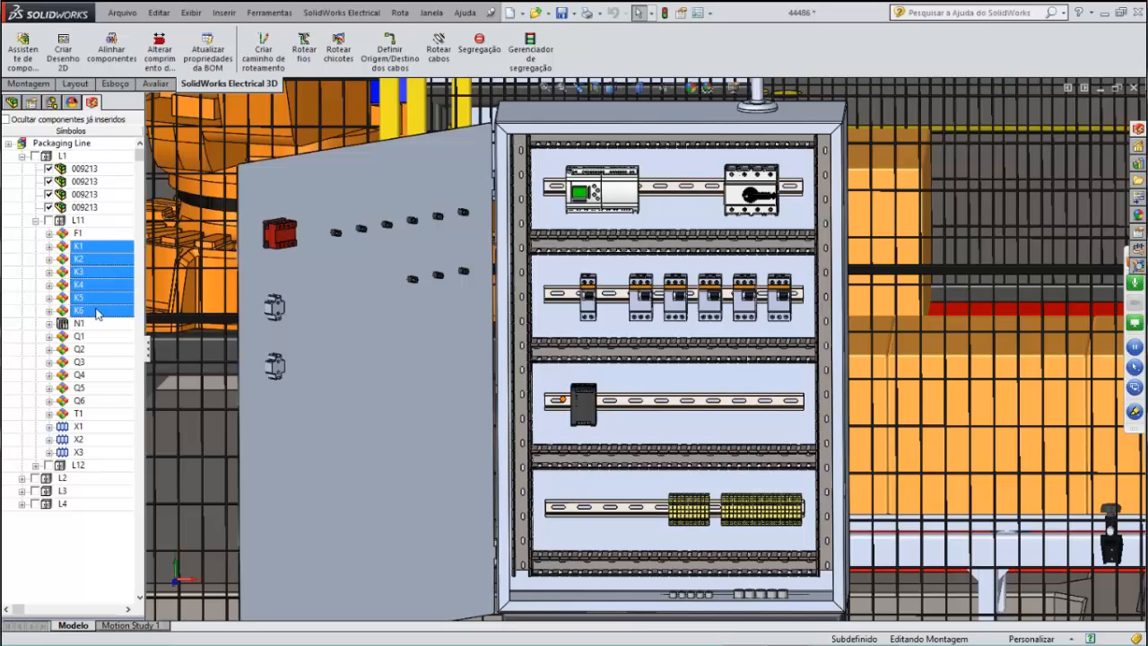
right_click(85, 251)
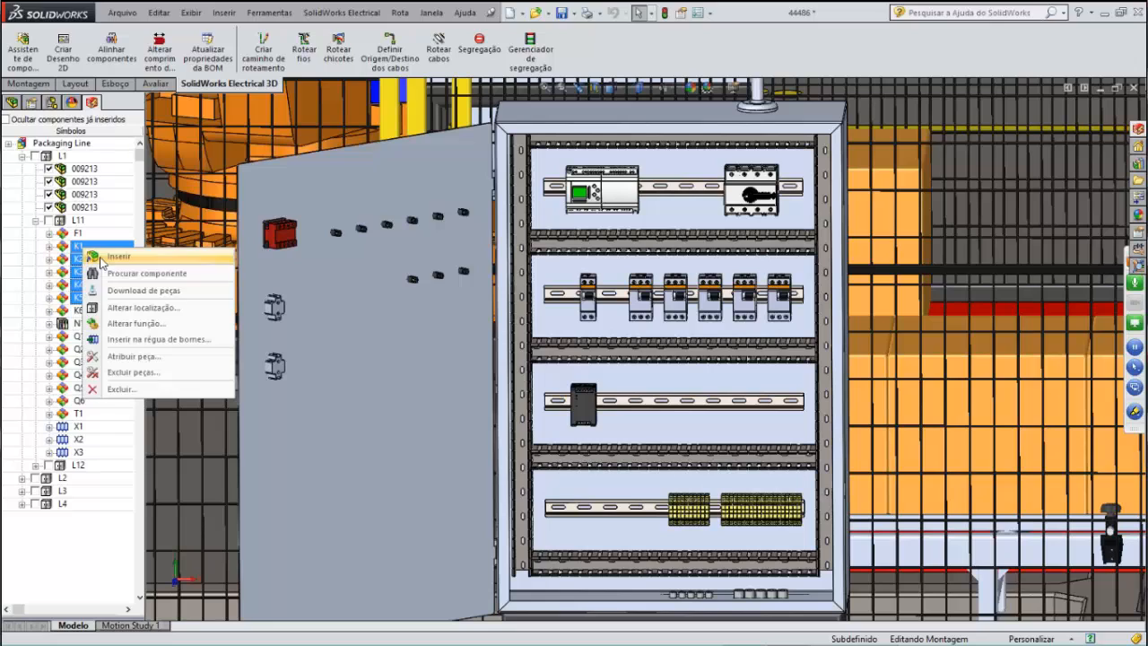
left_click(154, 261)
left_click(639, 381)
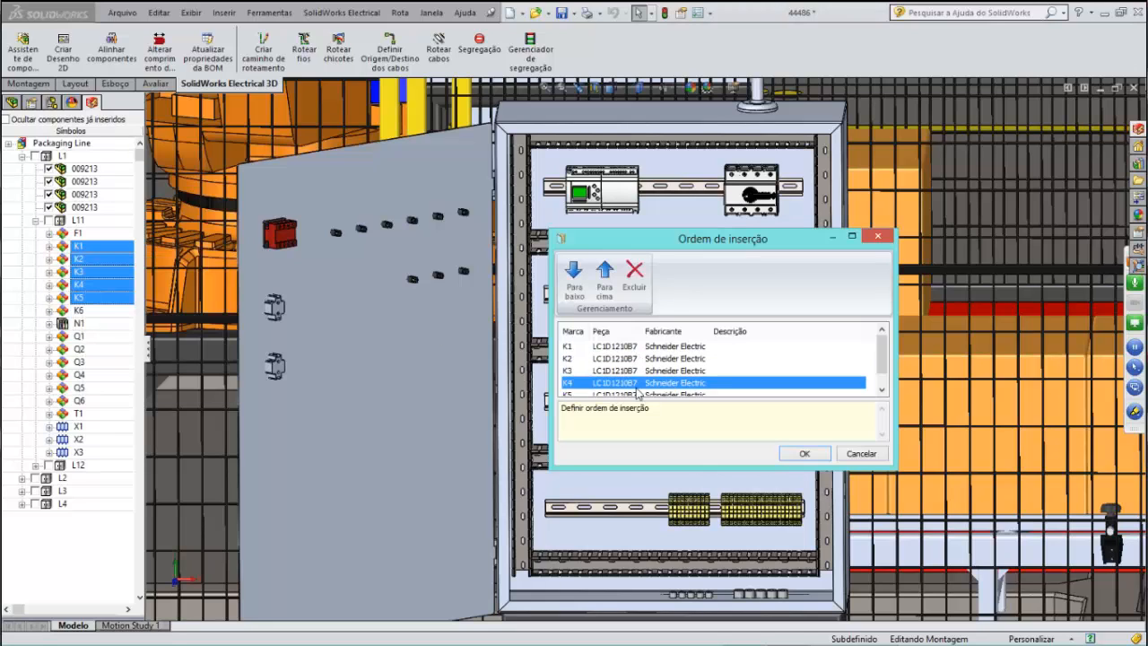
left_click(640, 394)
left_click(652, 357)
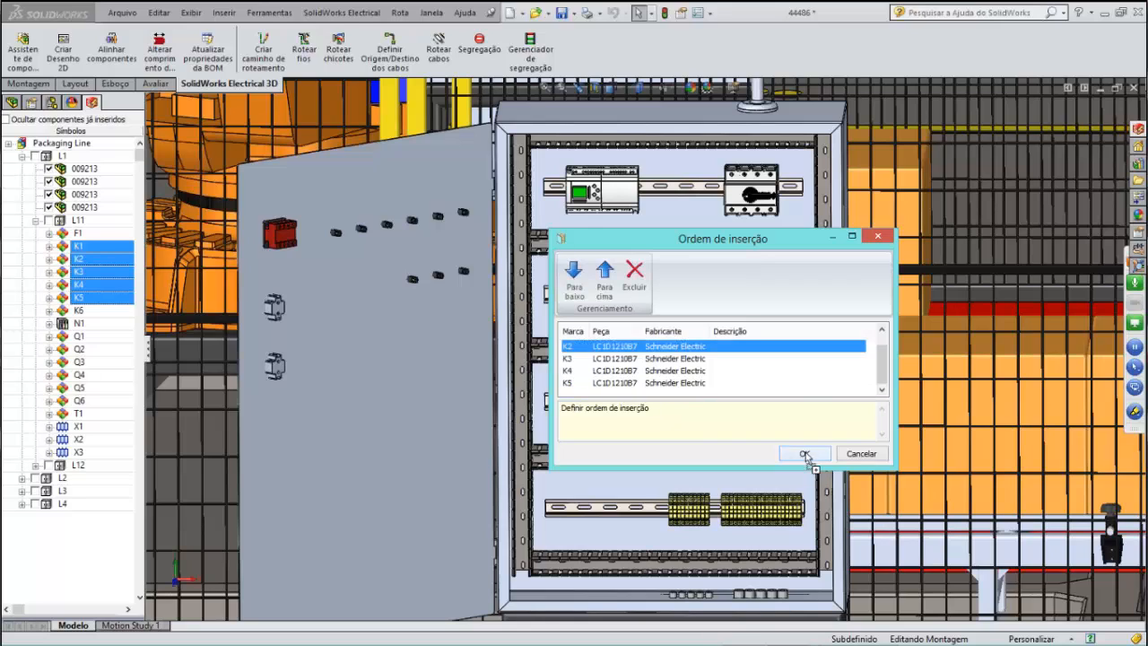
left_click(804, 455)
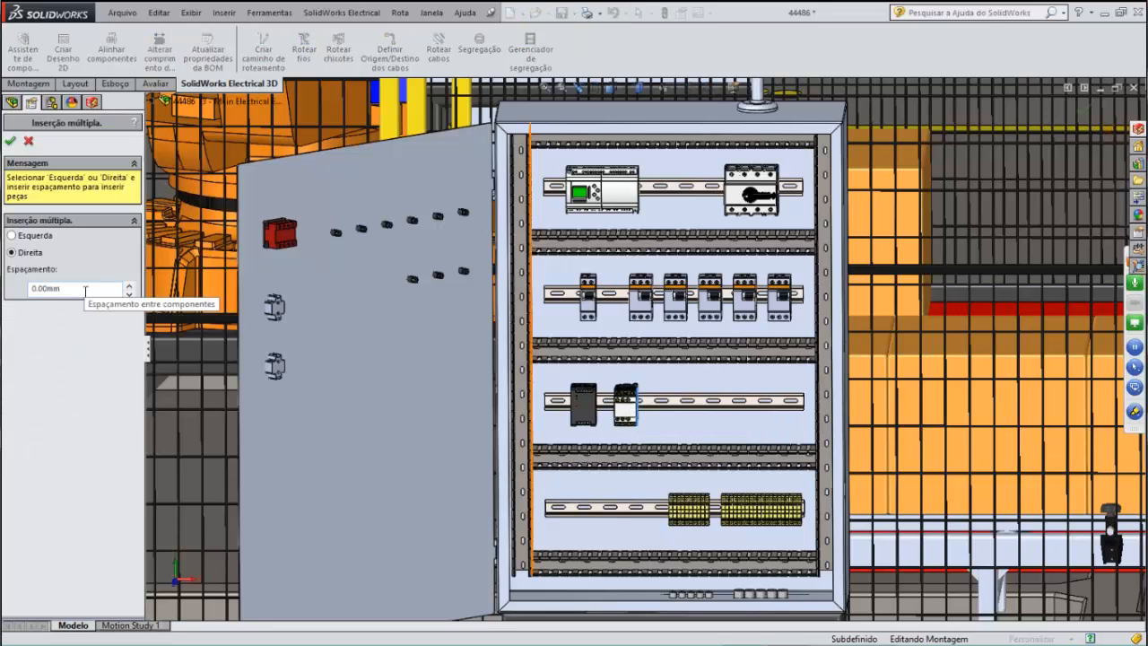
Set the multiple insertion spacing to 14 mm towards the right and place the remaining contactors.
double_click(85, 291)
type("1")
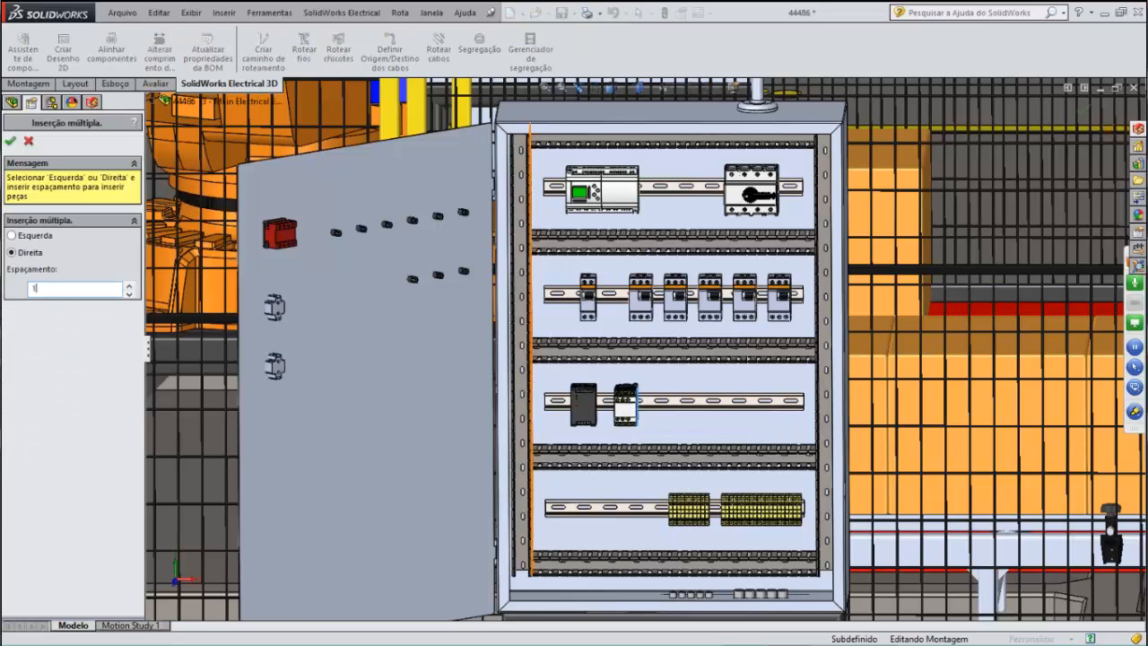
type("4")
left_click(11, 141)
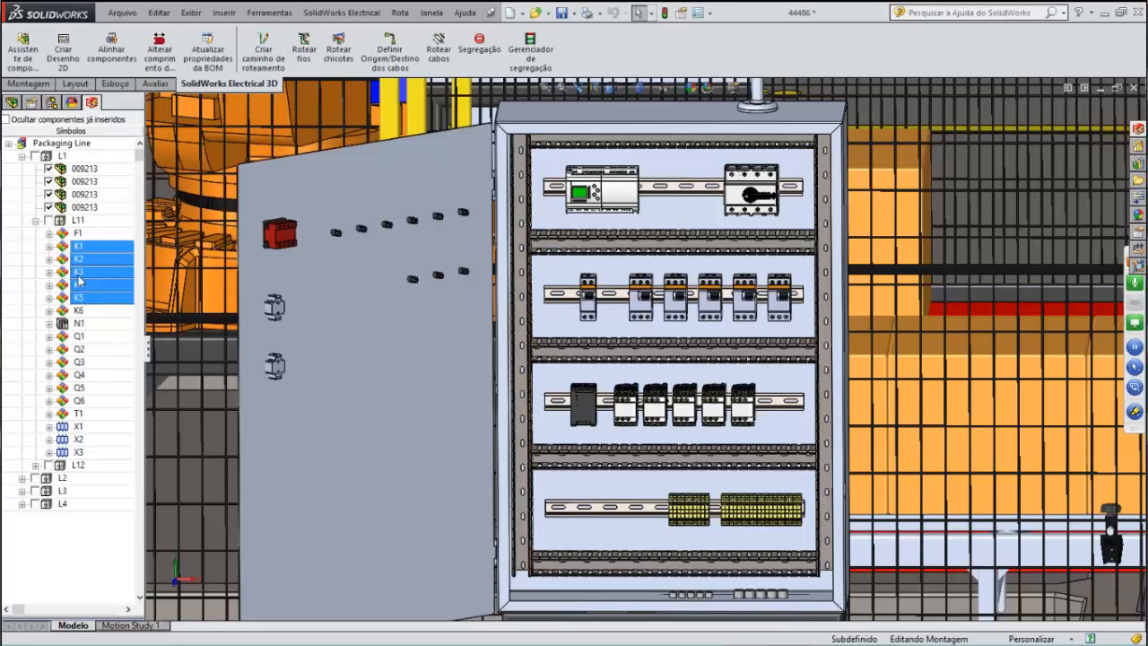
Insert all terminals of strip X2 in their listed order near the left end of the fourth DIN rail, placed rightwards with 0.00 mm spacing.
left_click(78, 443)
right_click(78, 442)
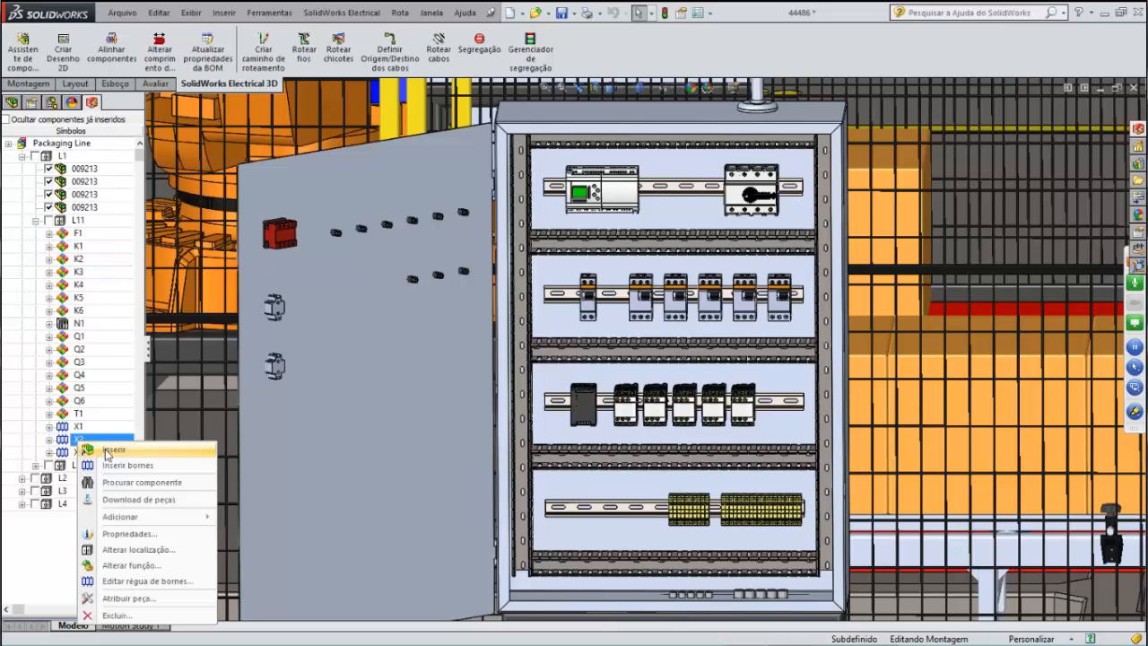
left_click(113, 449)
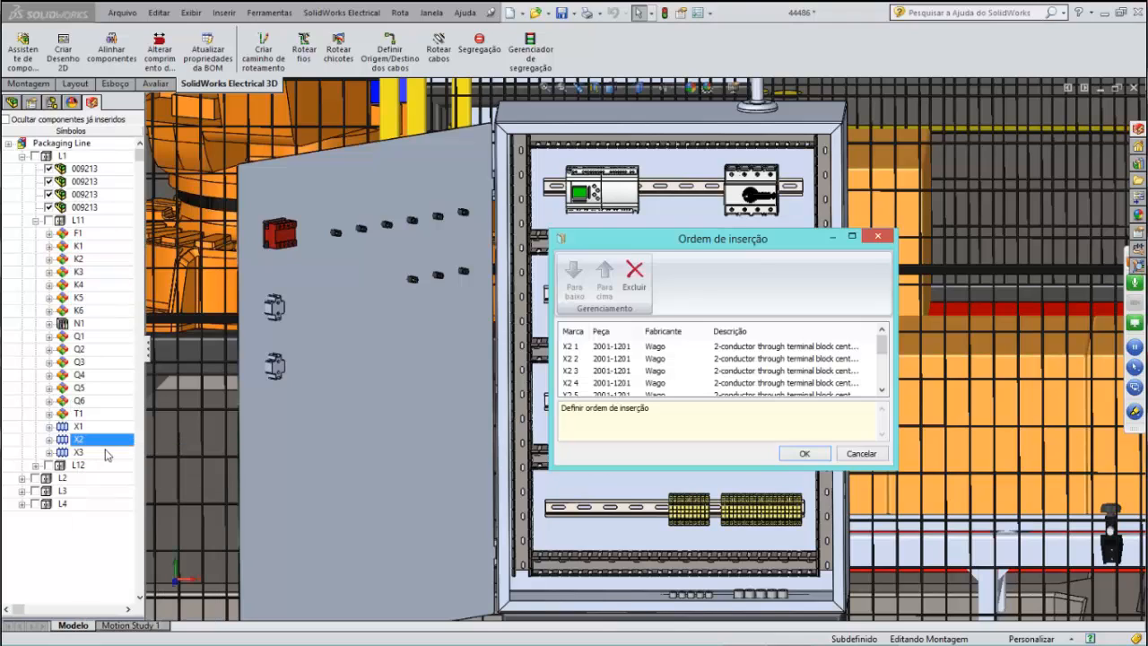
left_click(824, 452)
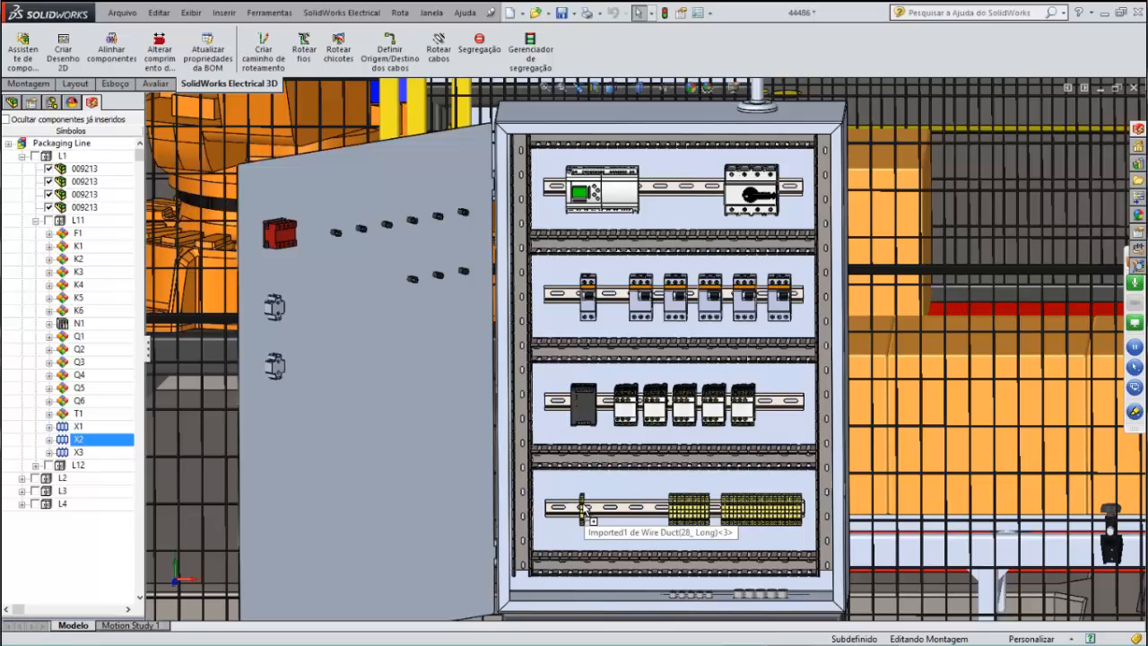
left_click(584, 509)
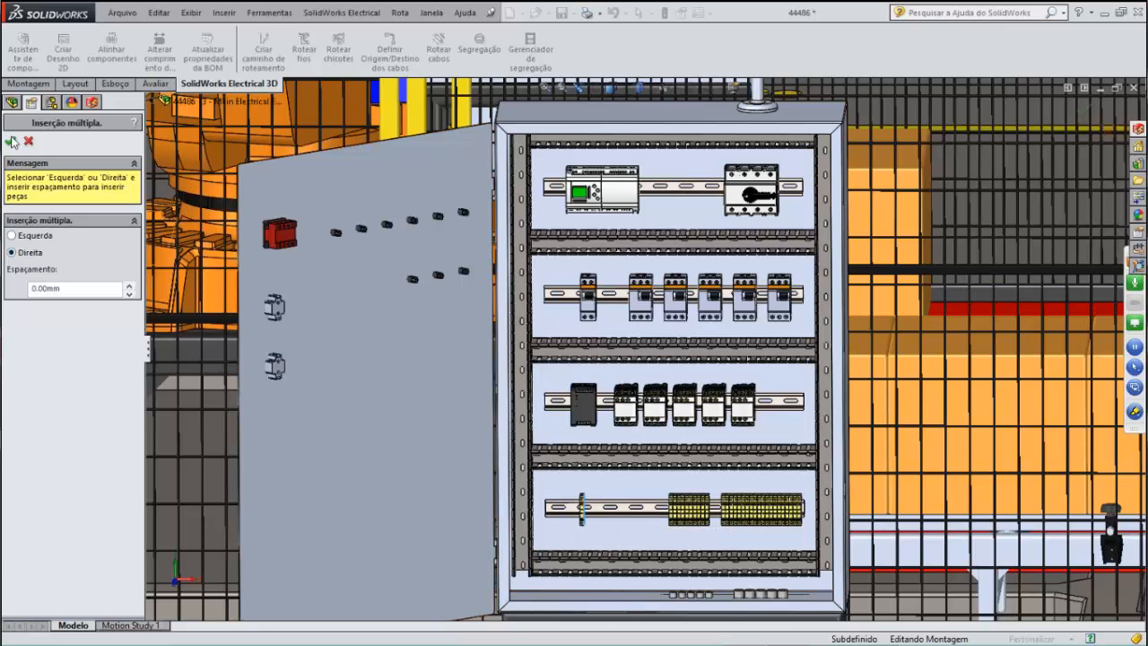
left_click(1134, 268)
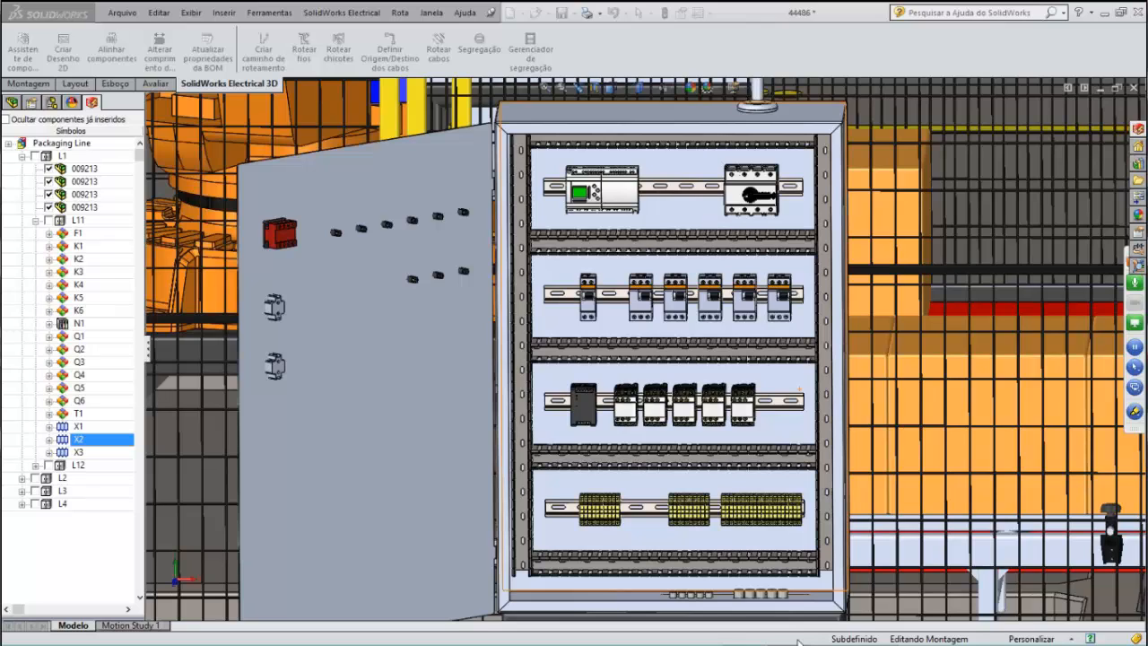
Route the wires between the components inserted in the enclosure and on its door.
mouse_move(800, 642)
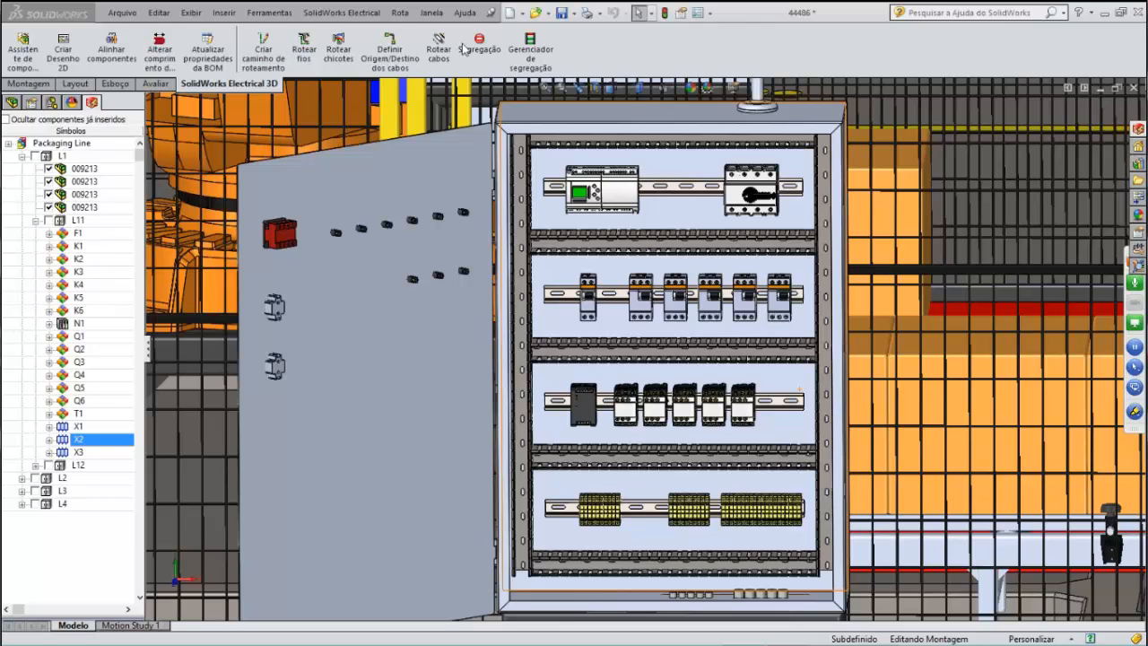
left_click(305, 45)
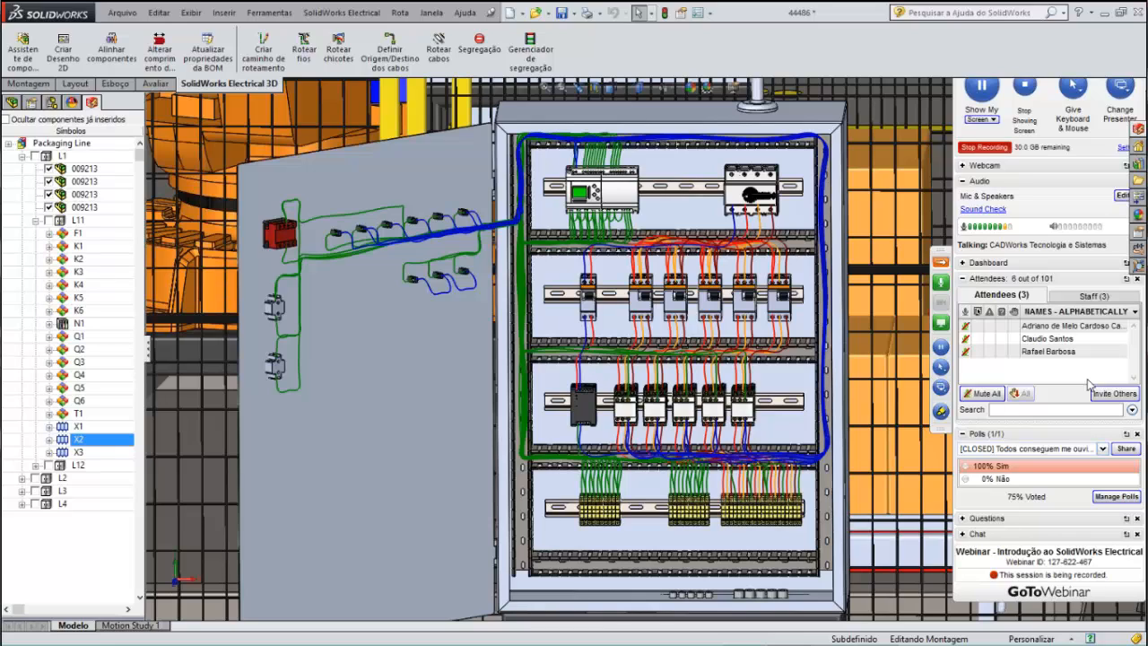
left_click(940, 264)
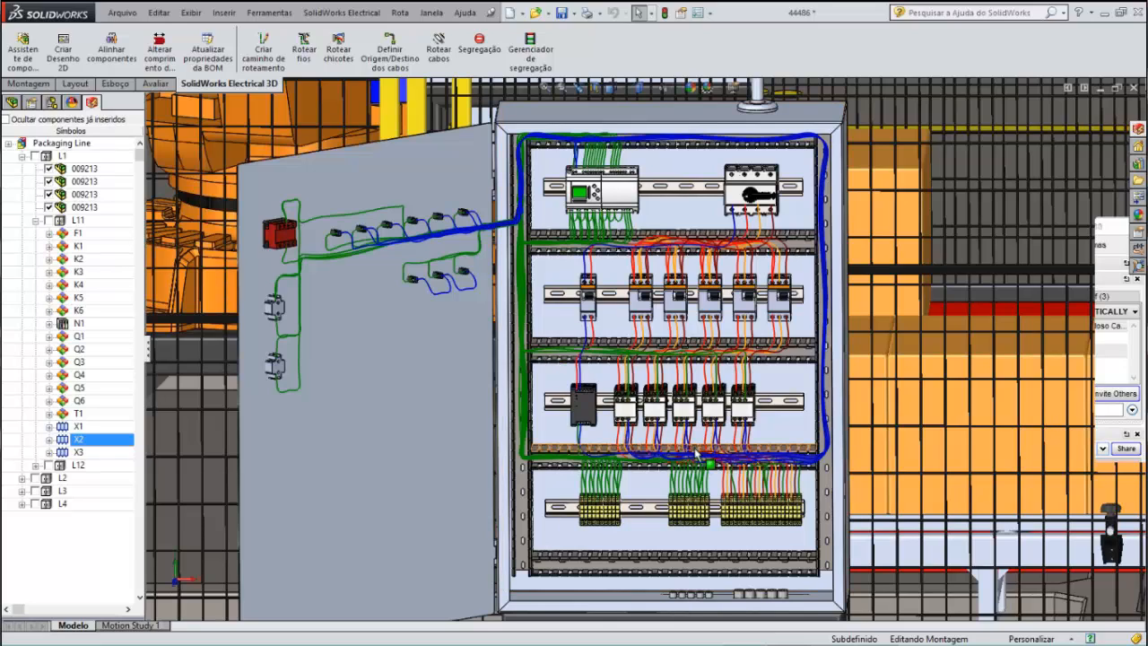
Show the Motor M5 saved view and associate component M5 of location L4 with the conveyor's gear motor.
left_click(616, 88)
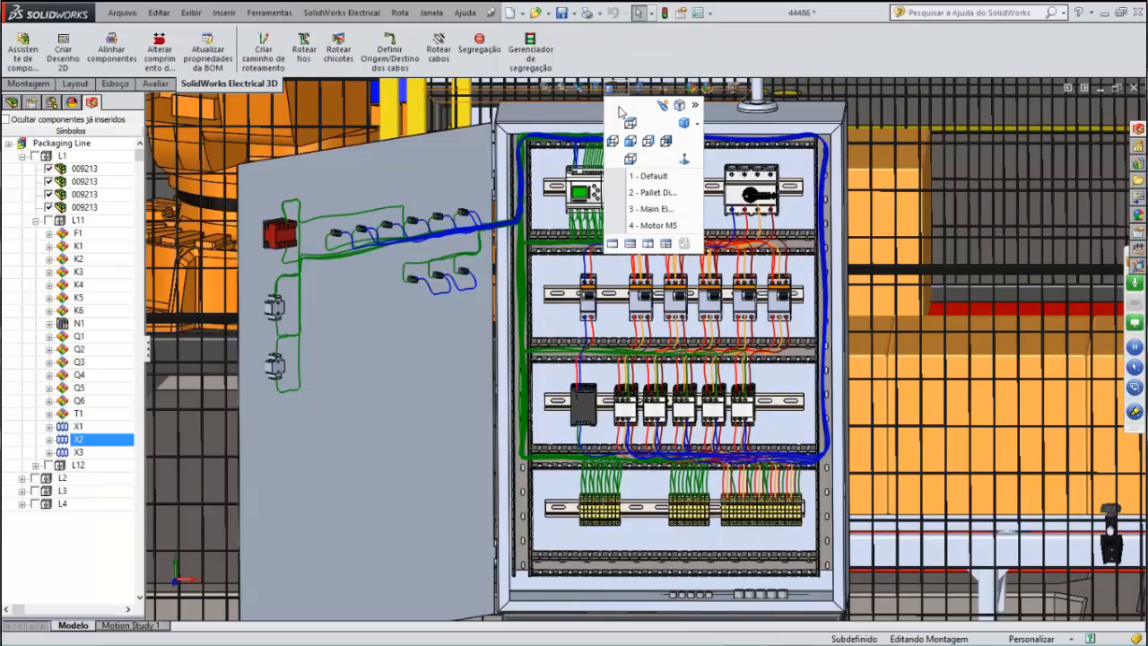
left_click(643, 231)
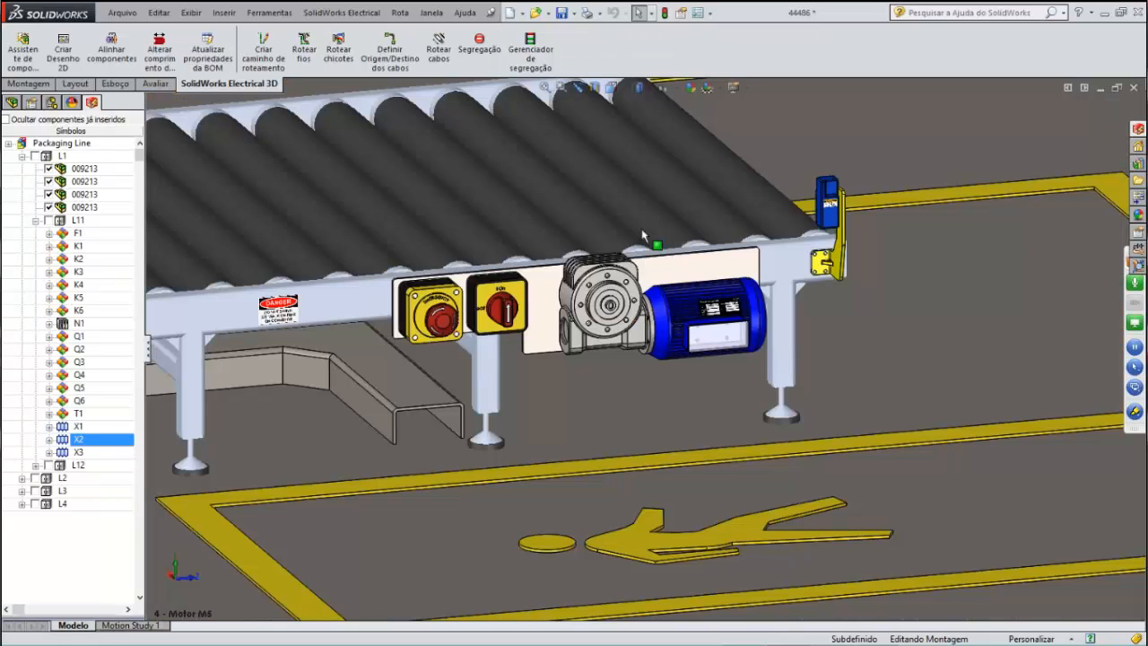
left_click(22, 504)
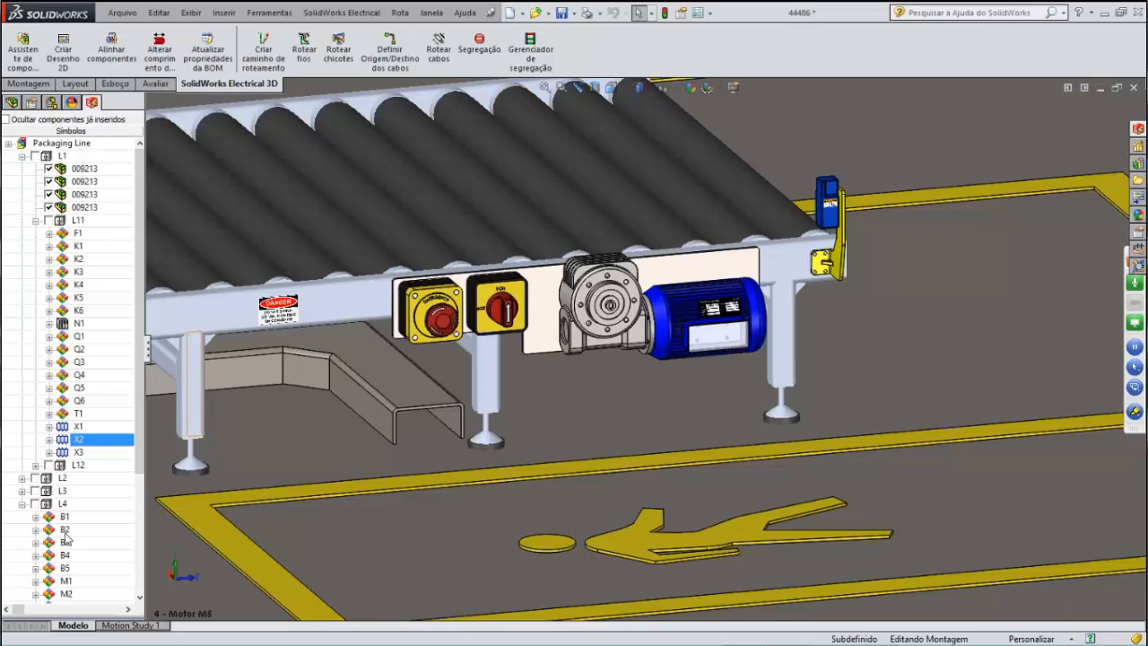
scroll(65, 536, "down", 3)
right_click(67, 529)
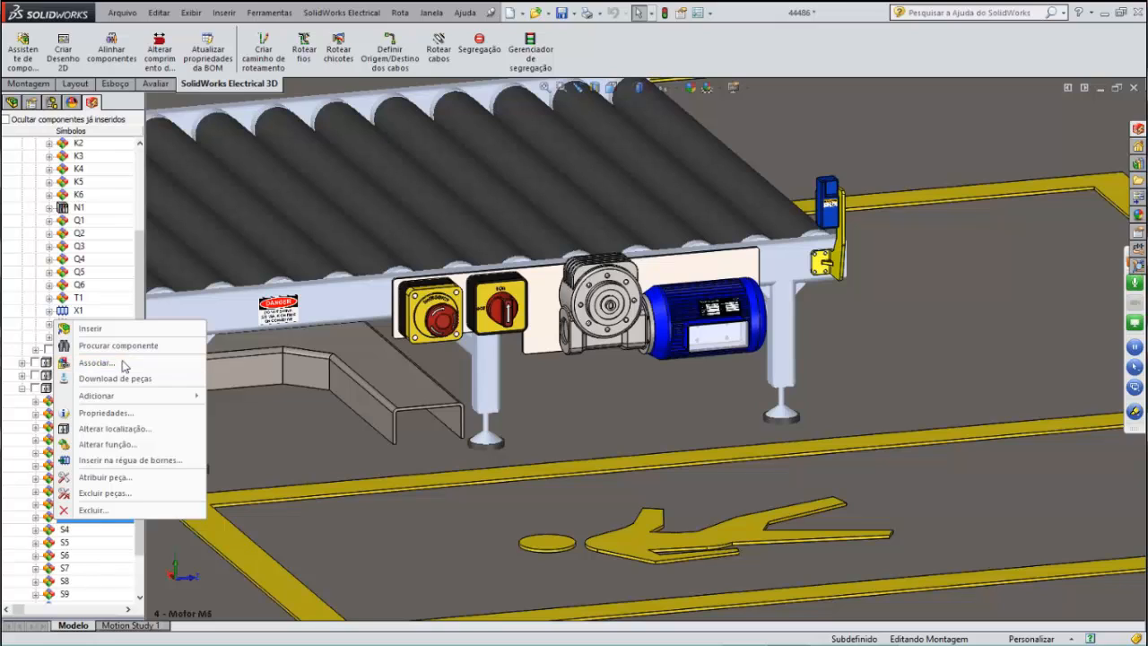
left_click(123, 364)
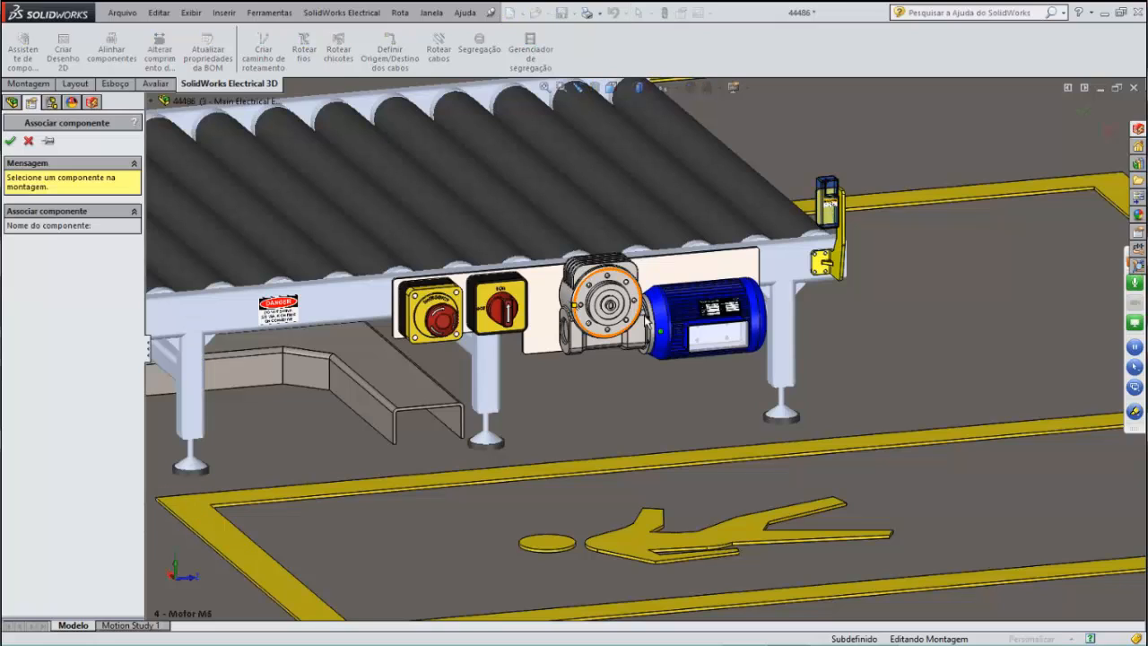
left_click(646, 320)
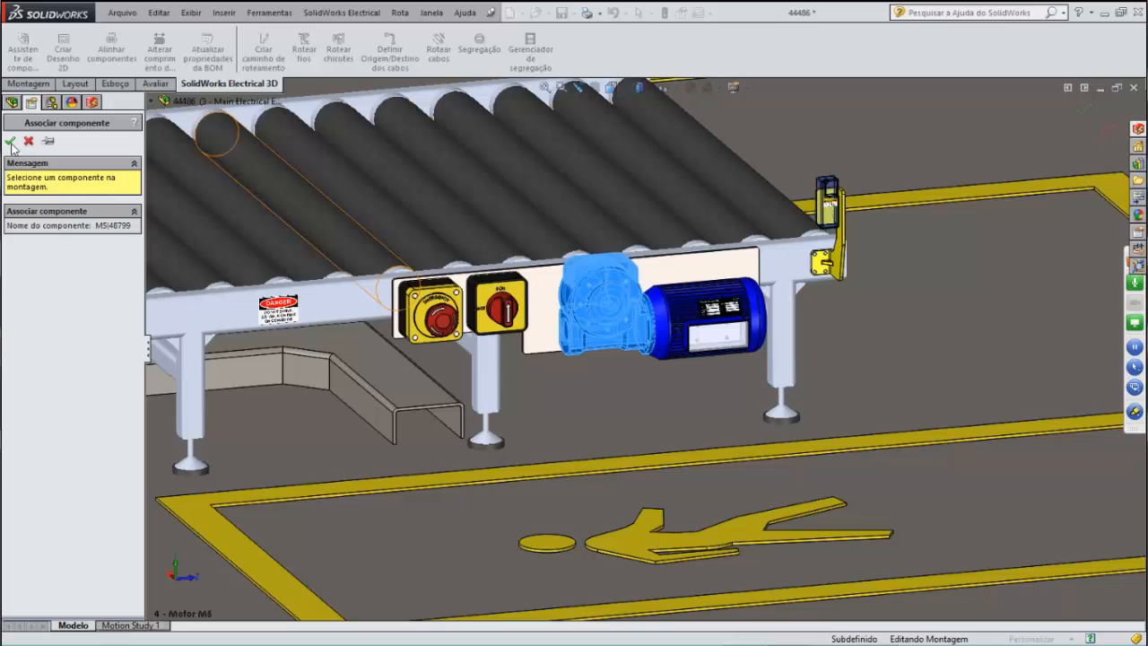
left_click(12, 143)
Return to the main electrical enclosure view and route the cables of all components as a 3D sketch route using splines.
left_click(611, 87)
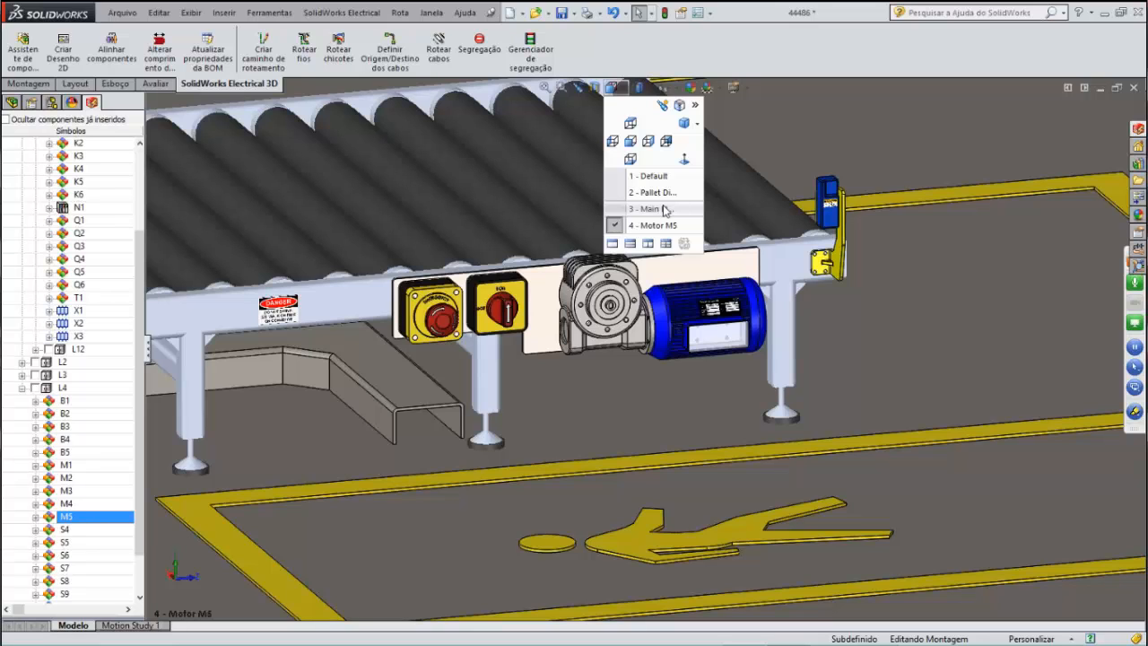
left_click(665, 209)
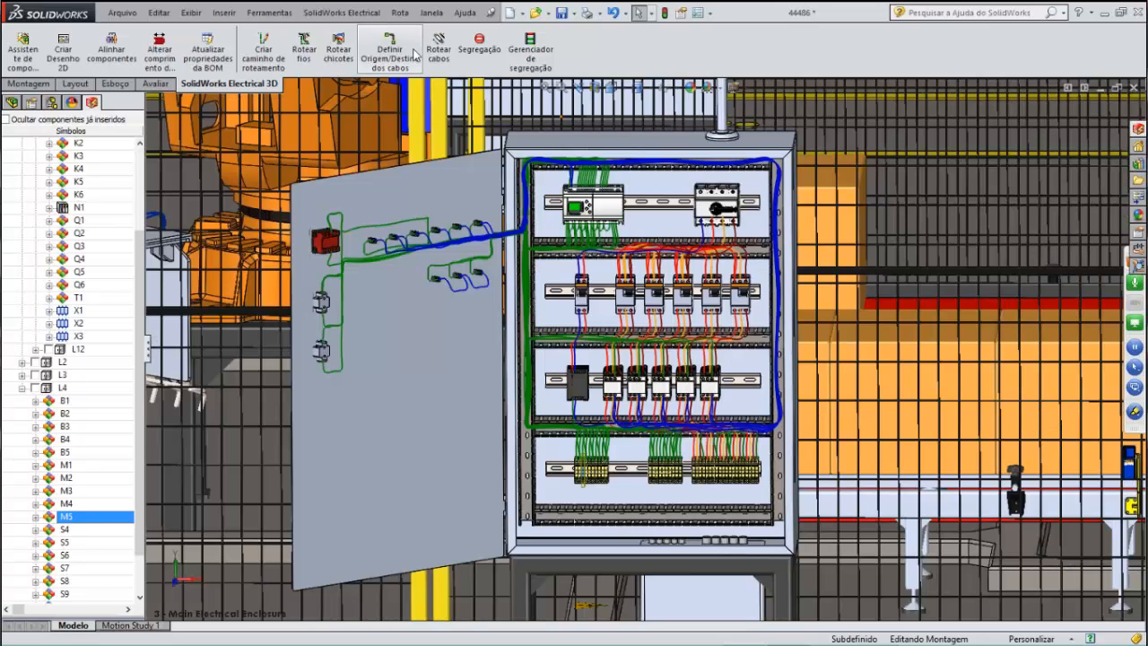
left_click(439, 51)
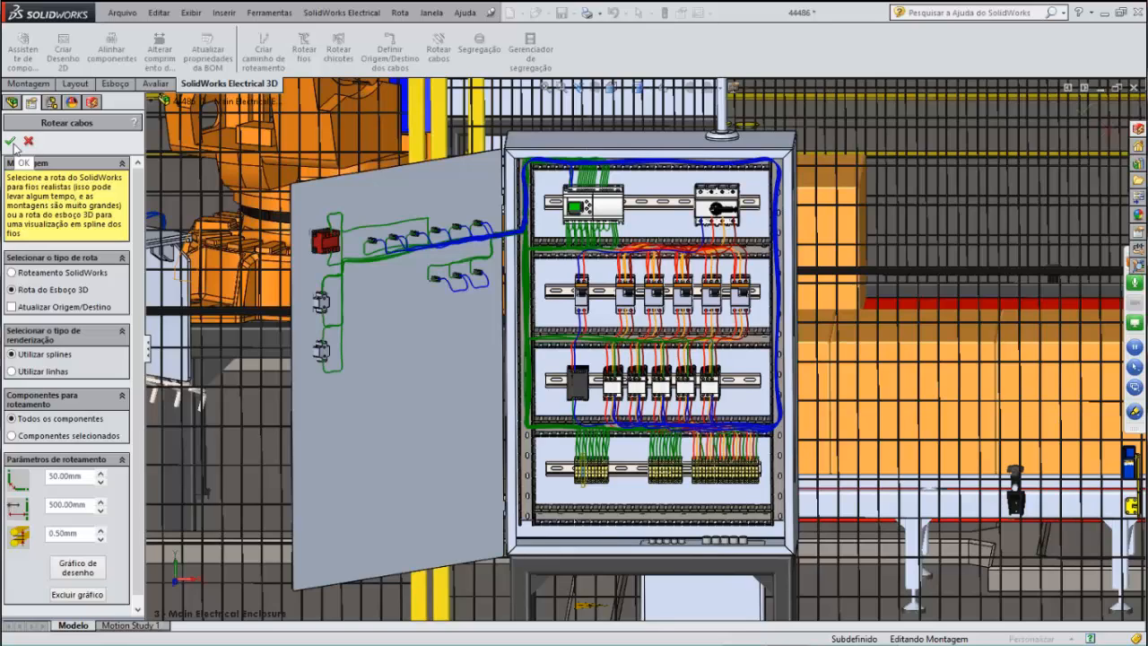
left_click(12, 143)
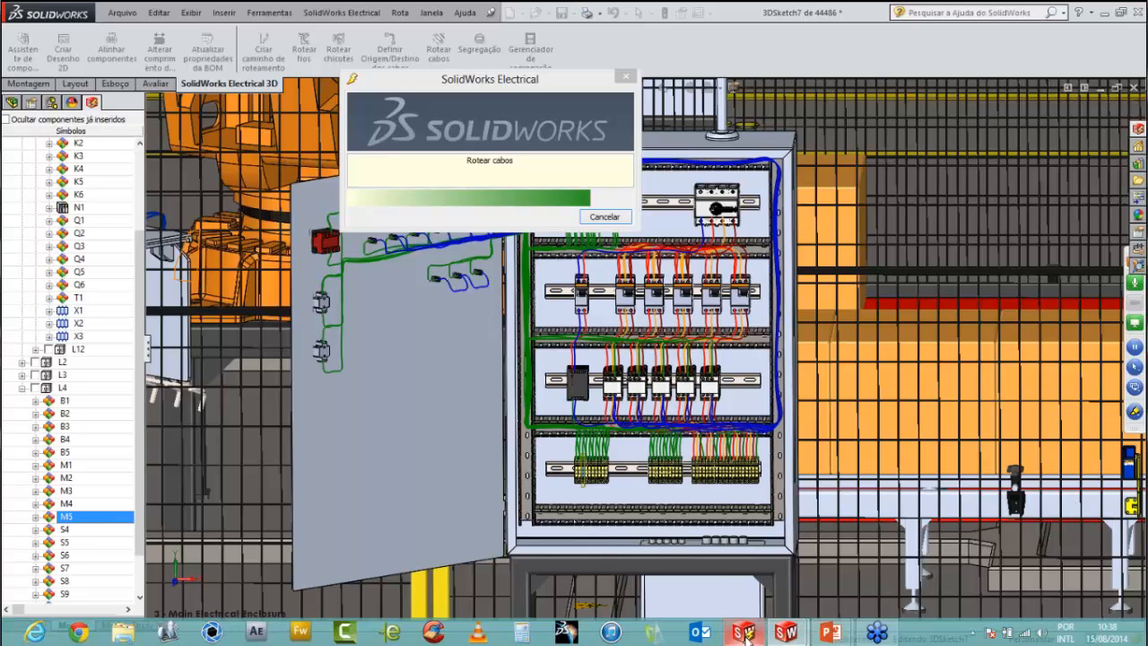
Switch to the SolidWorks Electrical schematics and open the report manager for the Packaging Line project.
left_click(747, 636)
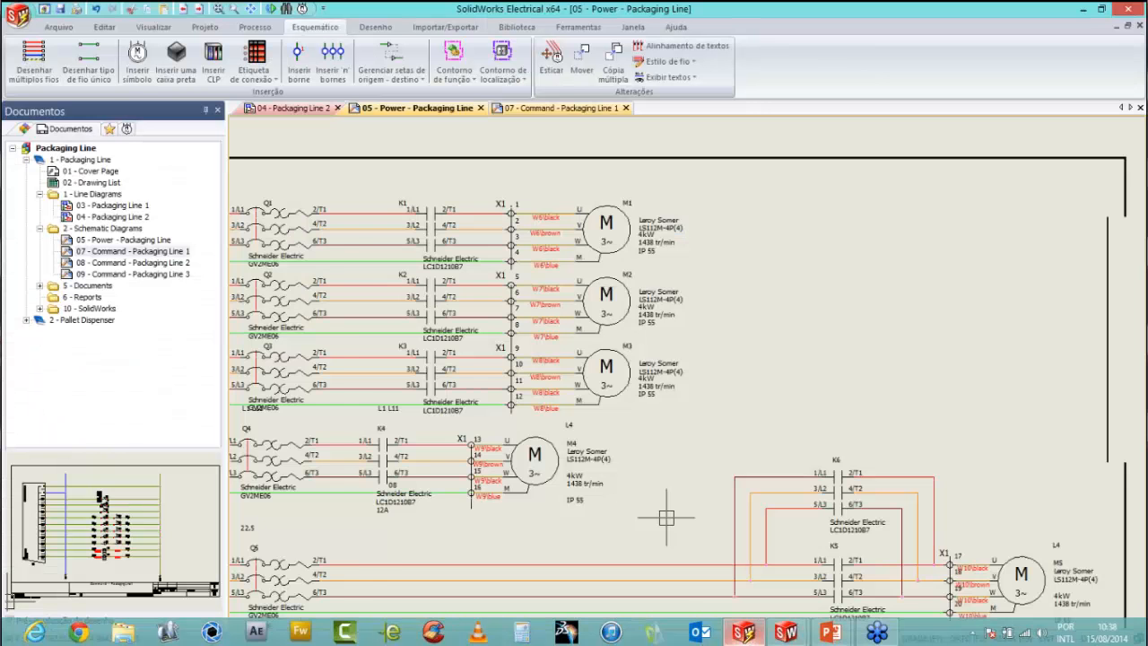
scroll(855, 365, "down", 1)
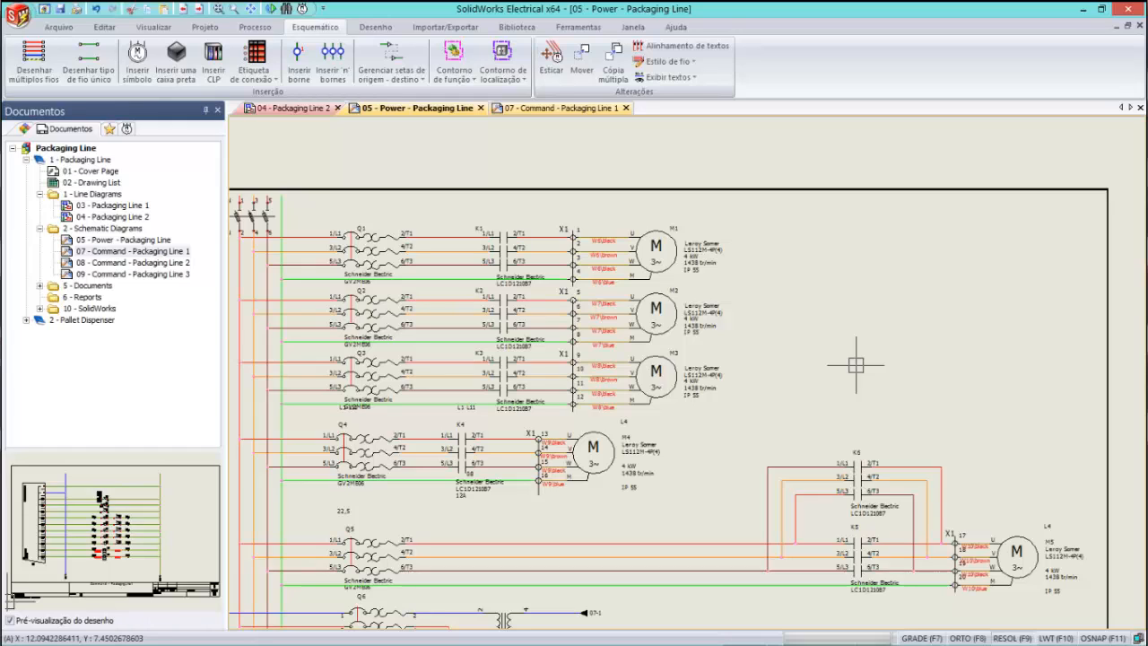
left_click(204, 27)
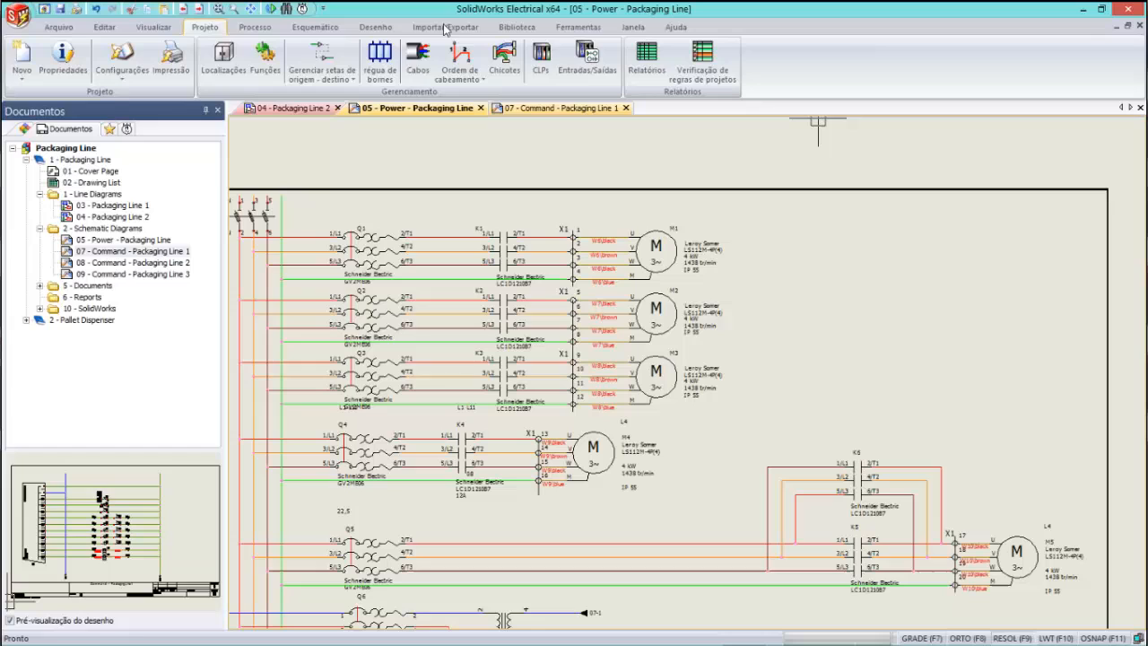
left_click(655, 67)
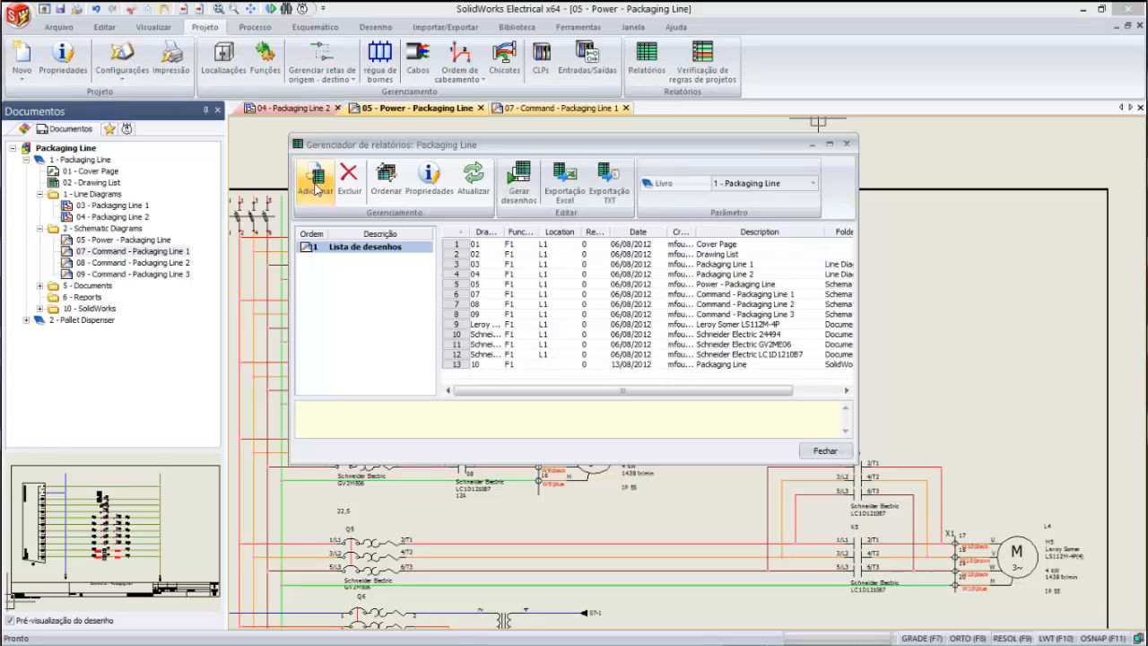
Add report templates for wires by line style, two grouped material lists, PLC inputs/outputs and cables grouped by reference.
left_click(316, 185)
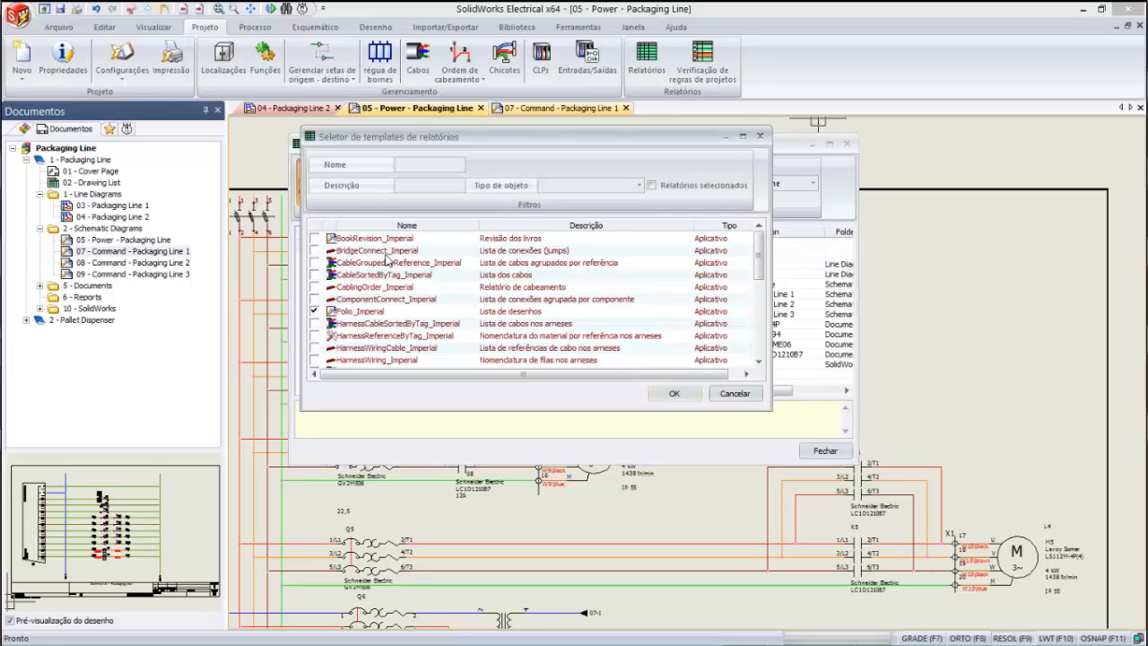
scroll(765, 307, "down", 6)
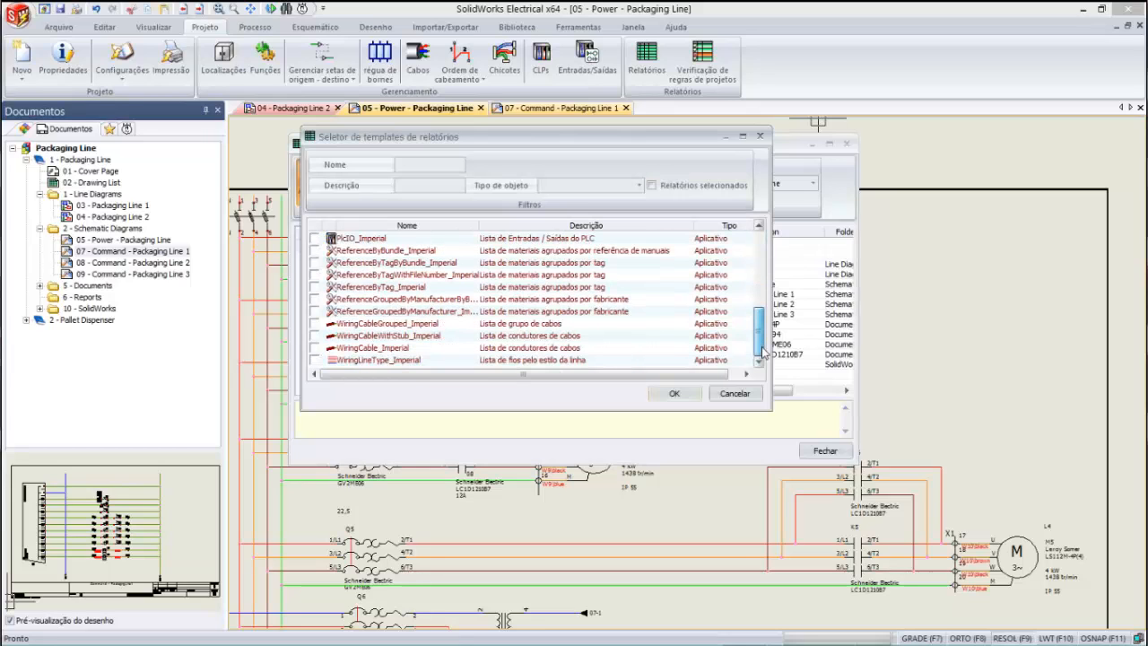
left_click(315, 360)
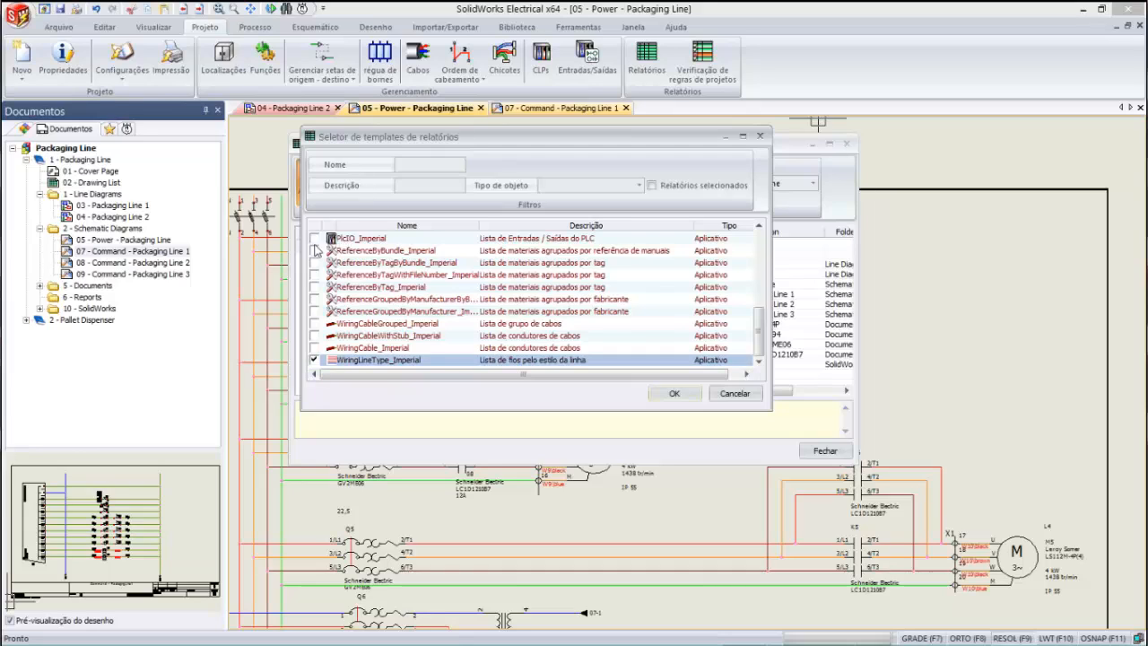
left_click(316, 251)
left_click(317, 238)
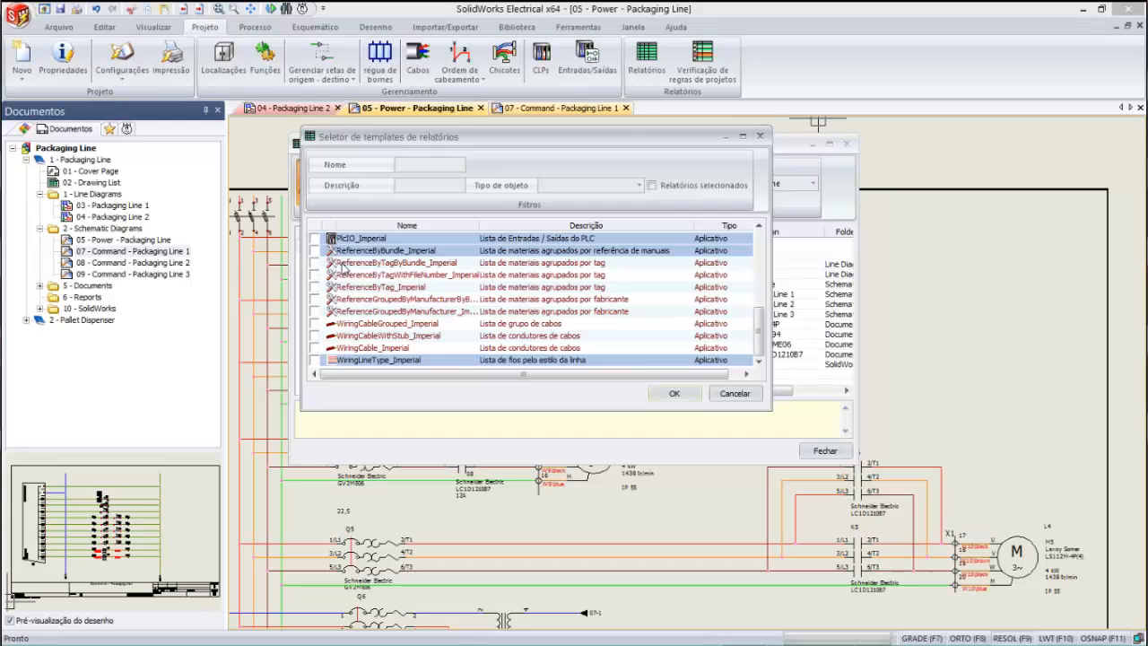
left_click(345, 275, "ctrl")
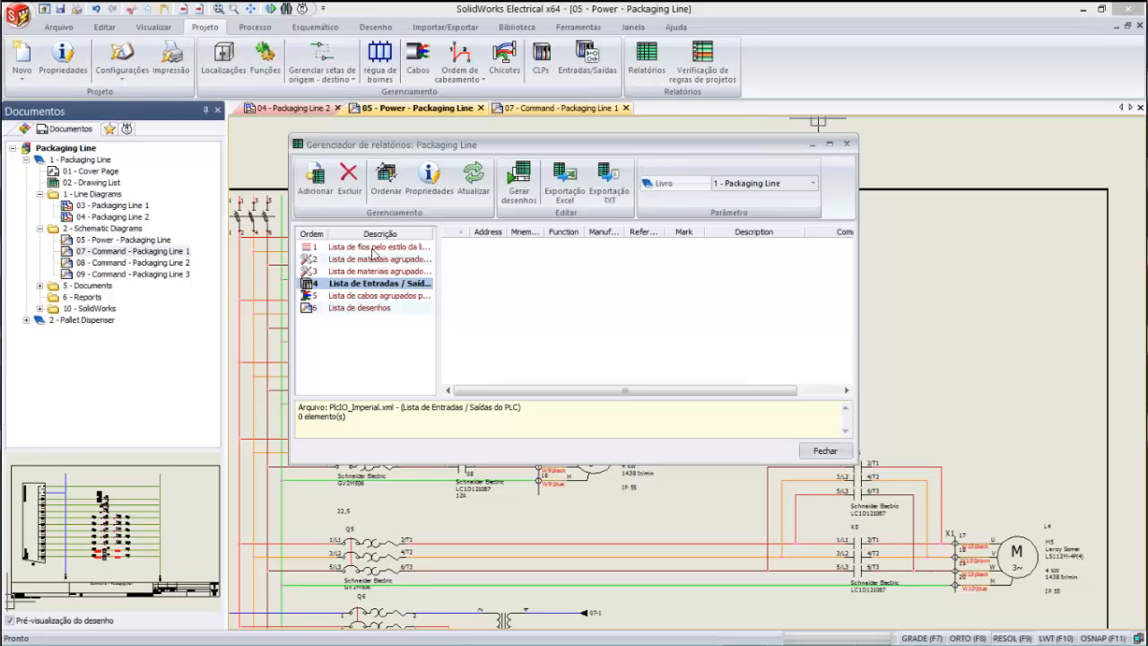
Display the wire list by line style, generate the report drawings in the 1 - Packaging Line book, and close the report manager.
left_click(373, 249)
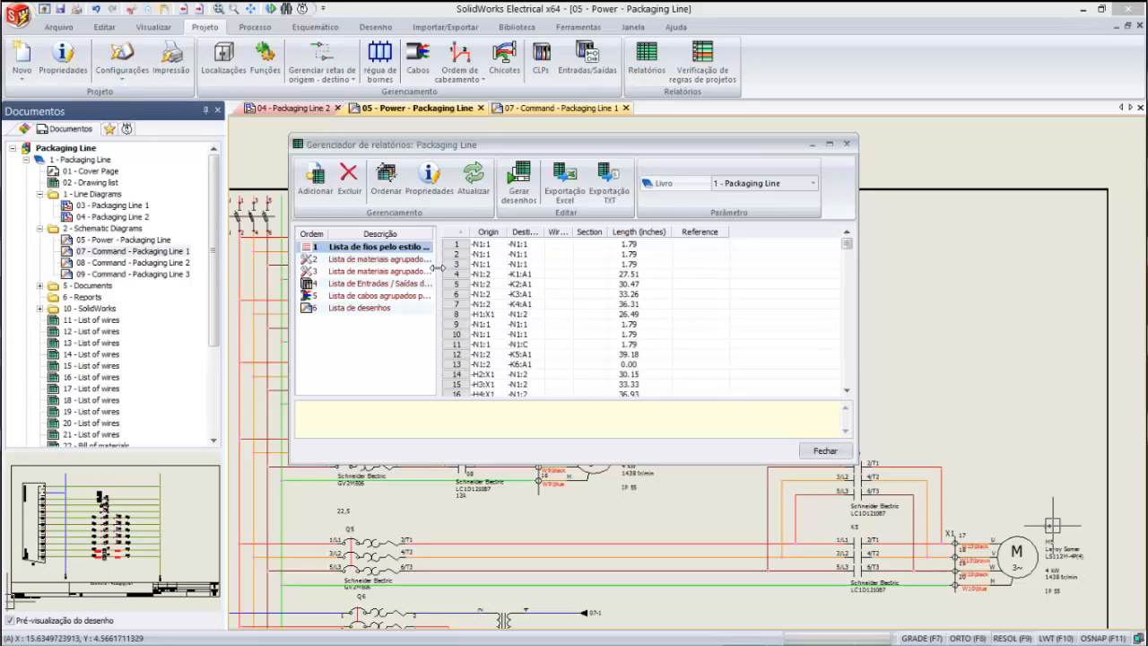
left_click(825, 450)
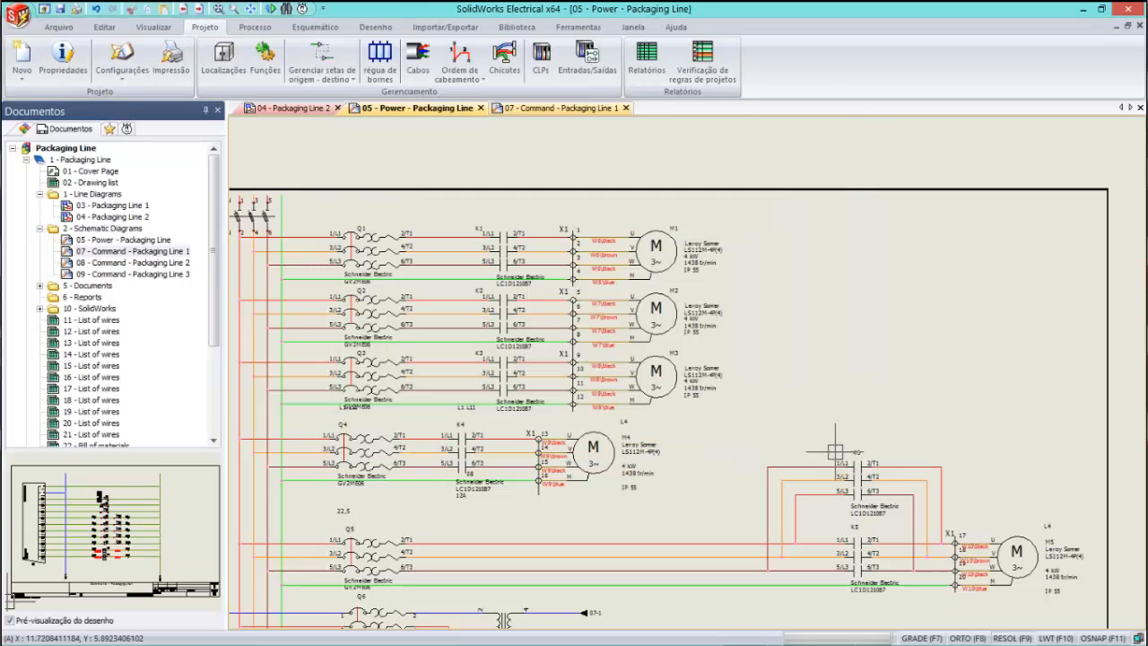
Create a folder numbered 11 in the 1 - Packaging Line book with user data 1 set to "Relatórios".
left_click(92, 159)
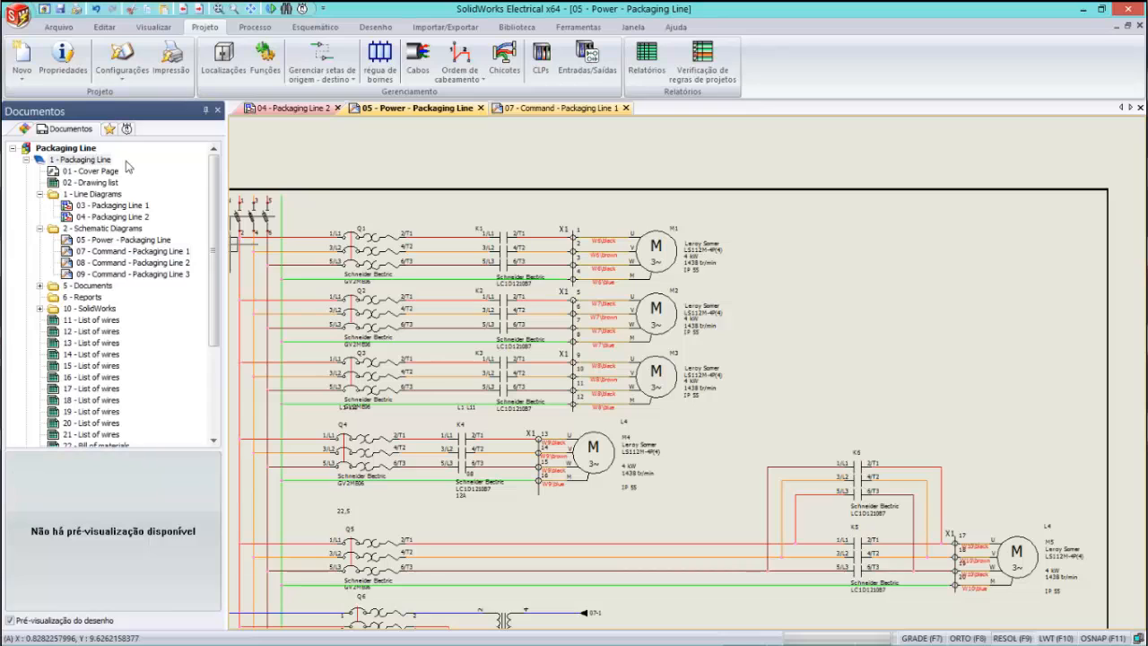
right_click(108, 160)
mouse_move(179, 163)
left_click(287, 162)
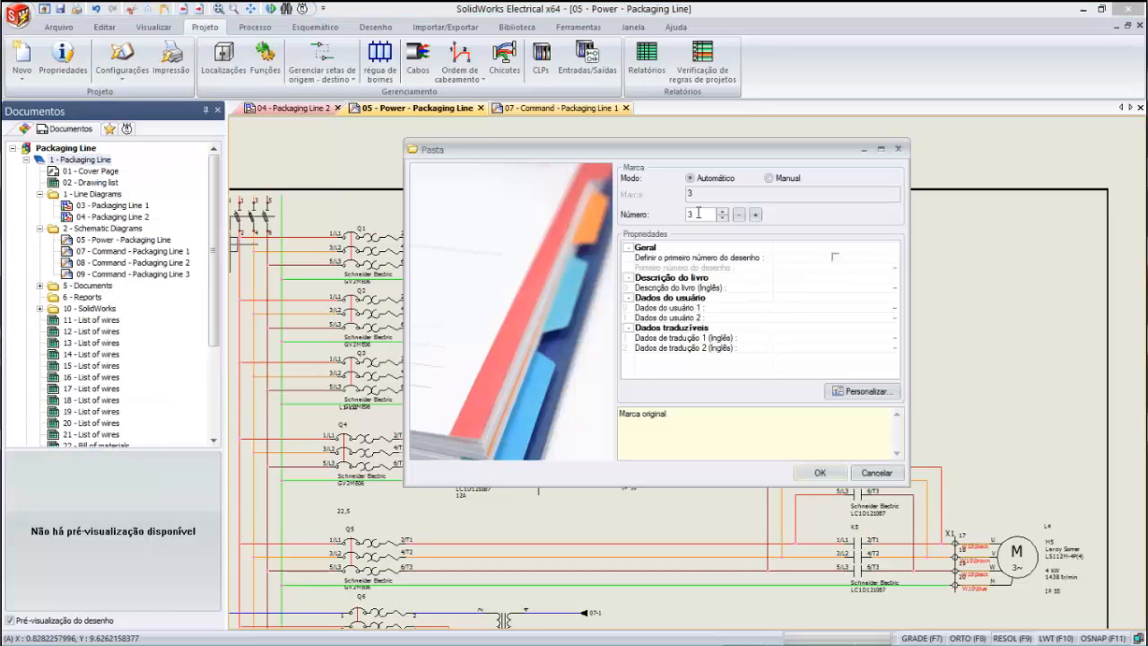
key("BackSpace")
type("11")
left_click(780, 299)
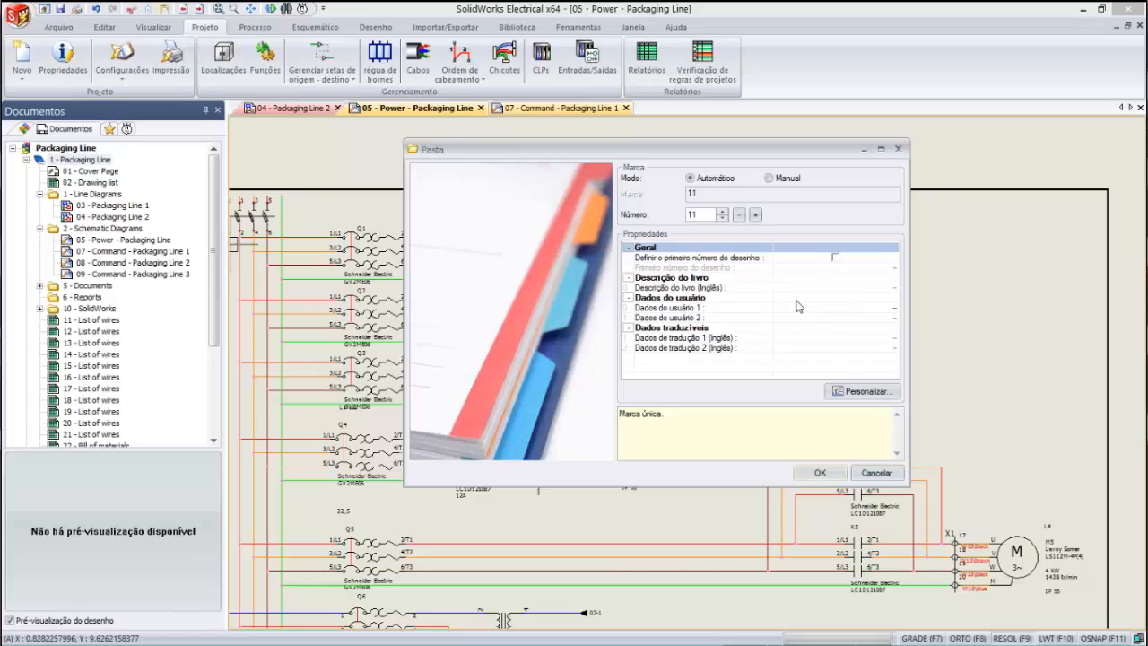
left_click(796, 298)
left_click(797, 308)
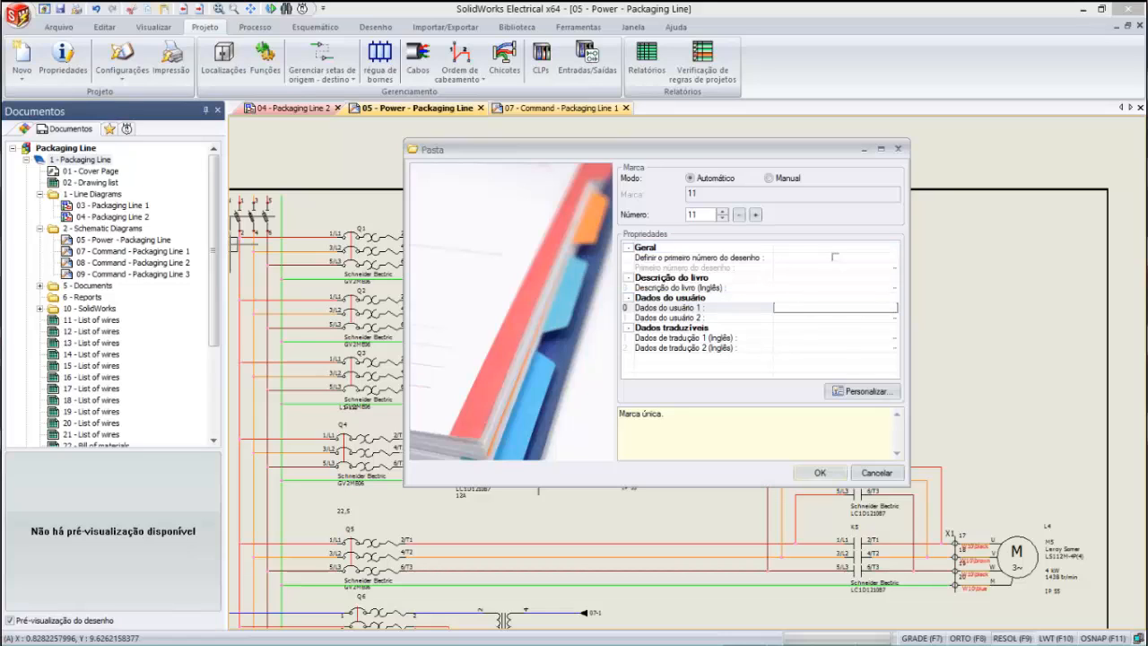
type("Relatórios")
left_click(809, 475)
Move the generated report drawings 11 to 32 into folder 11 and select the 12 - List of wires drawing.
left_click_drag(145, 182, 68, 422)
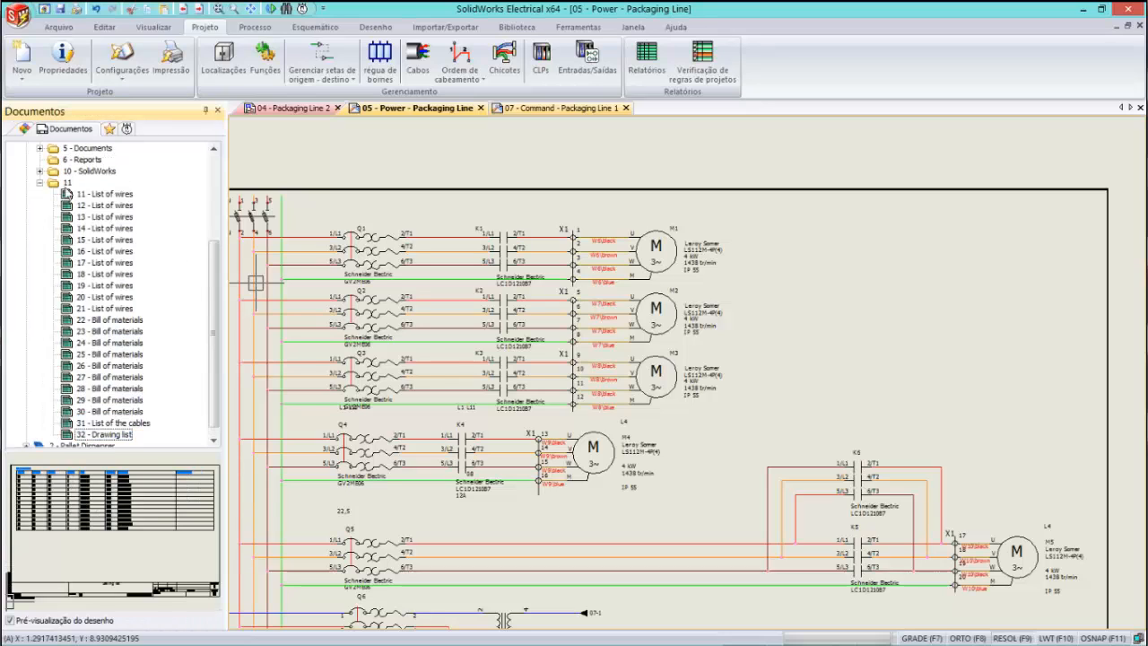
left_click(97, 205)
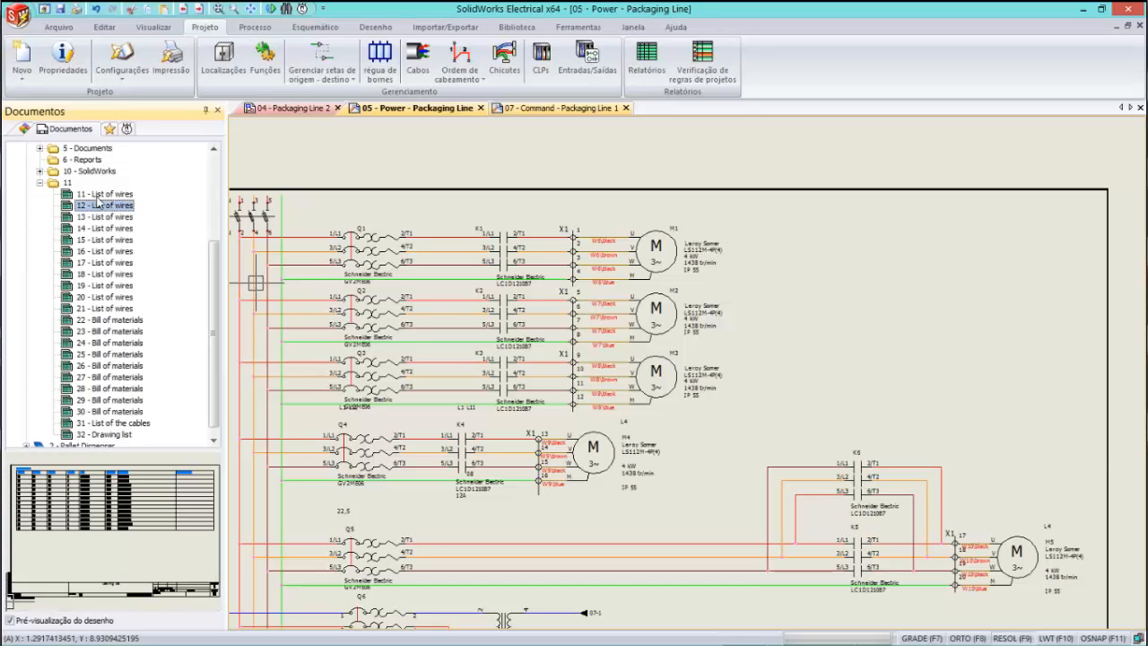
Open the 11 and 12 - List of wires drawings and examine their wire origins, destinations and lengths.
double_click(97, 195)
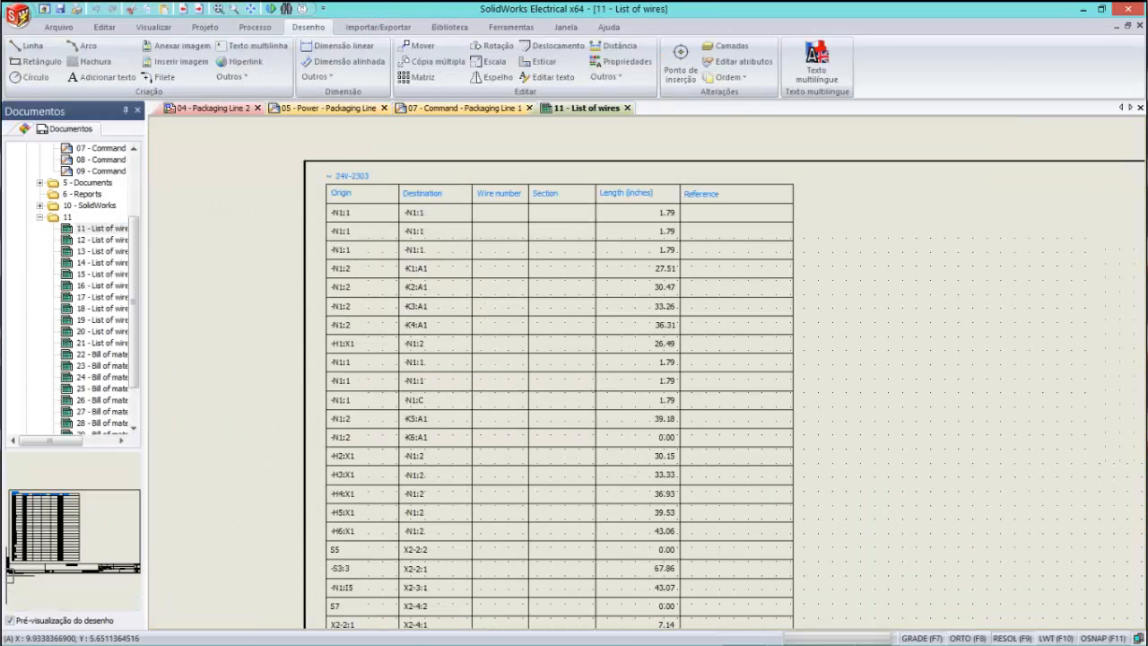
scroll(388, 246, "up", 1)
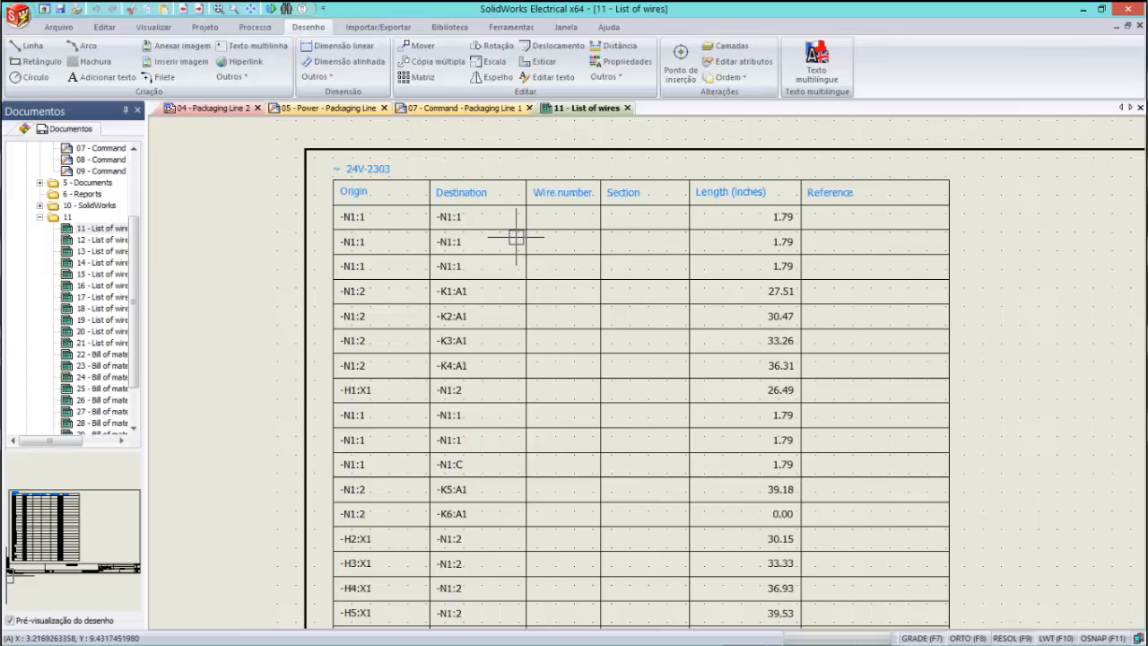
middle_click_drag(559, 270, 530, 272)
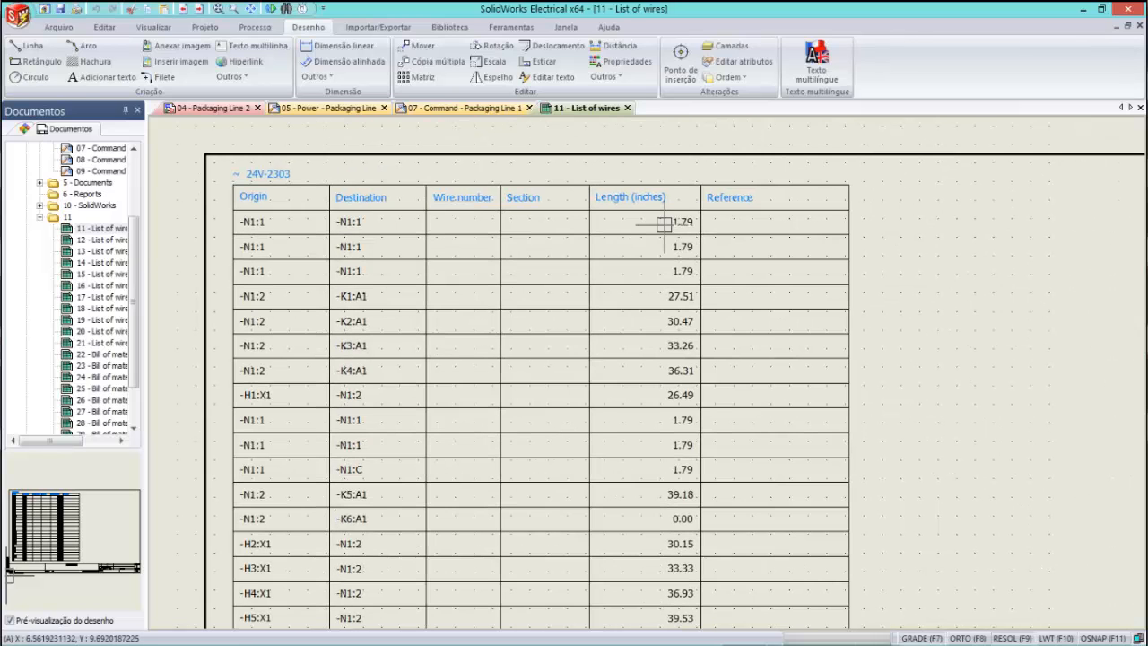
double_click(99, 239)
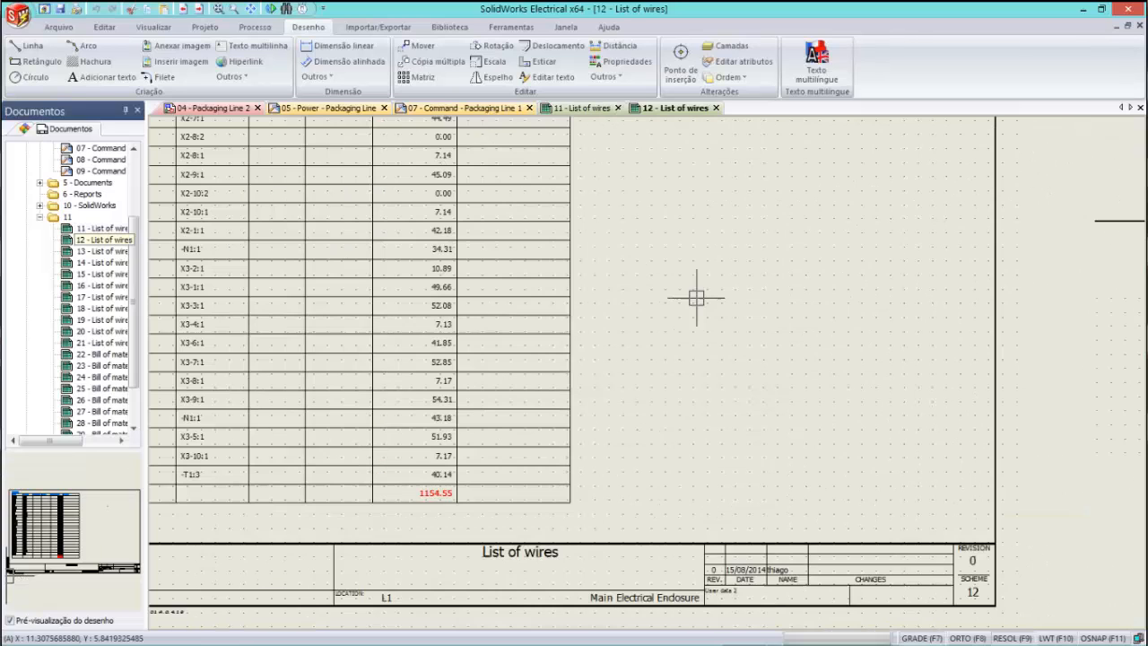
middle_click_drag(694, 297, 756, 372)
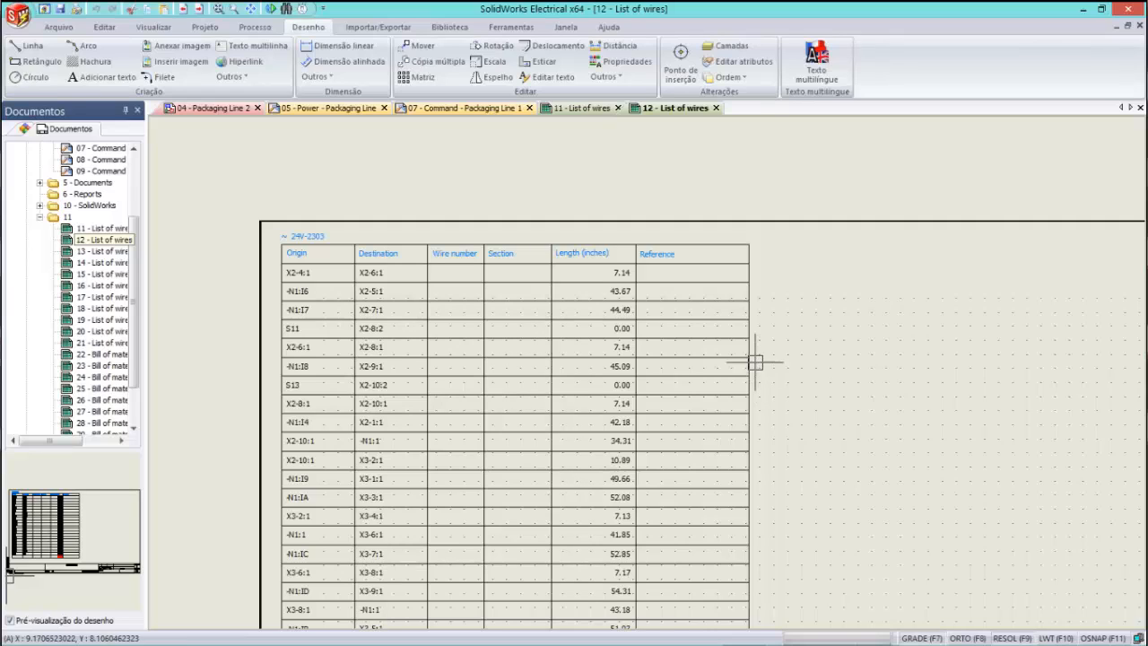
Switch to SolidWorks, view the first List of wires in folder 11 of the electrical project documents, and close the viewer.
mouse_move(642, 642)
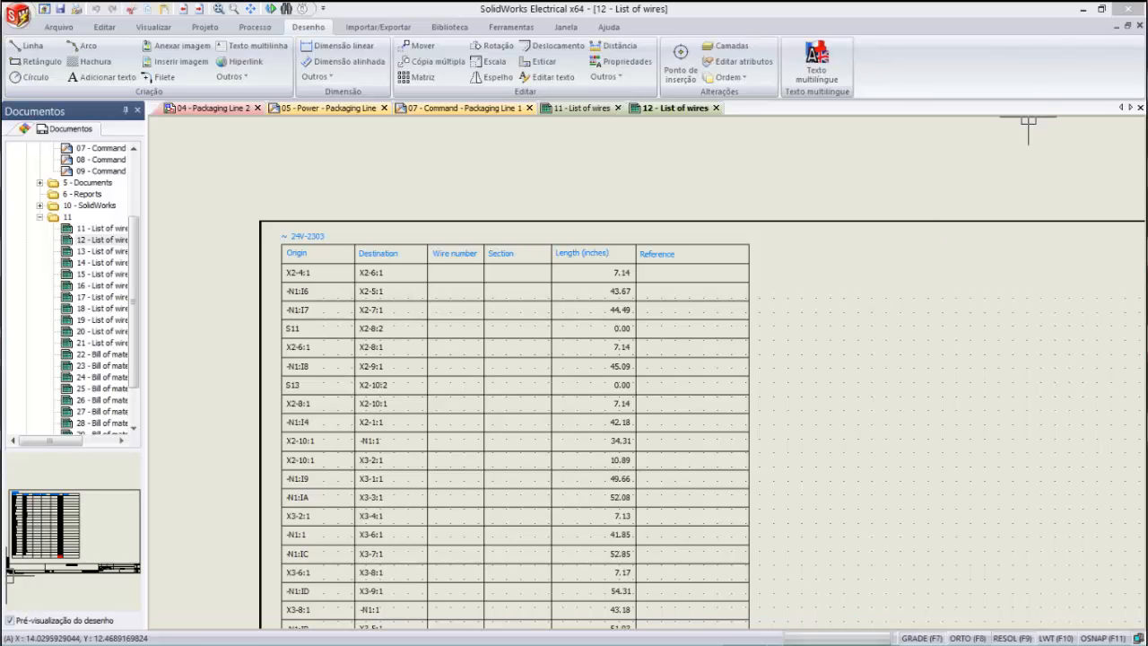
mouse_move(836, 635)
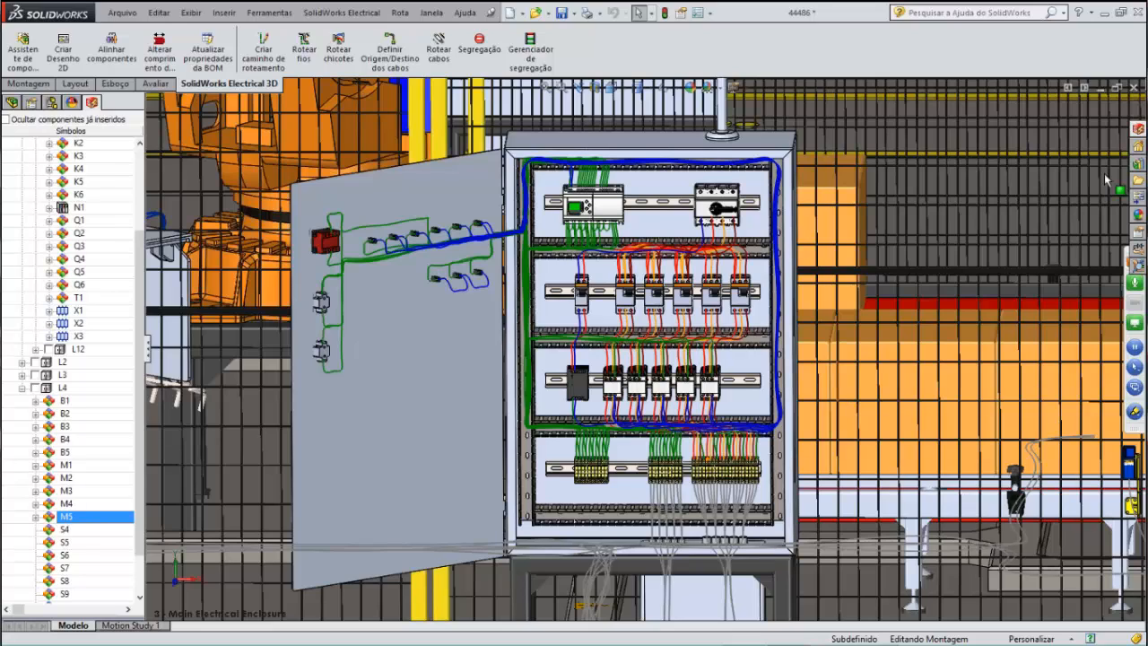
left_click(1138, 128)
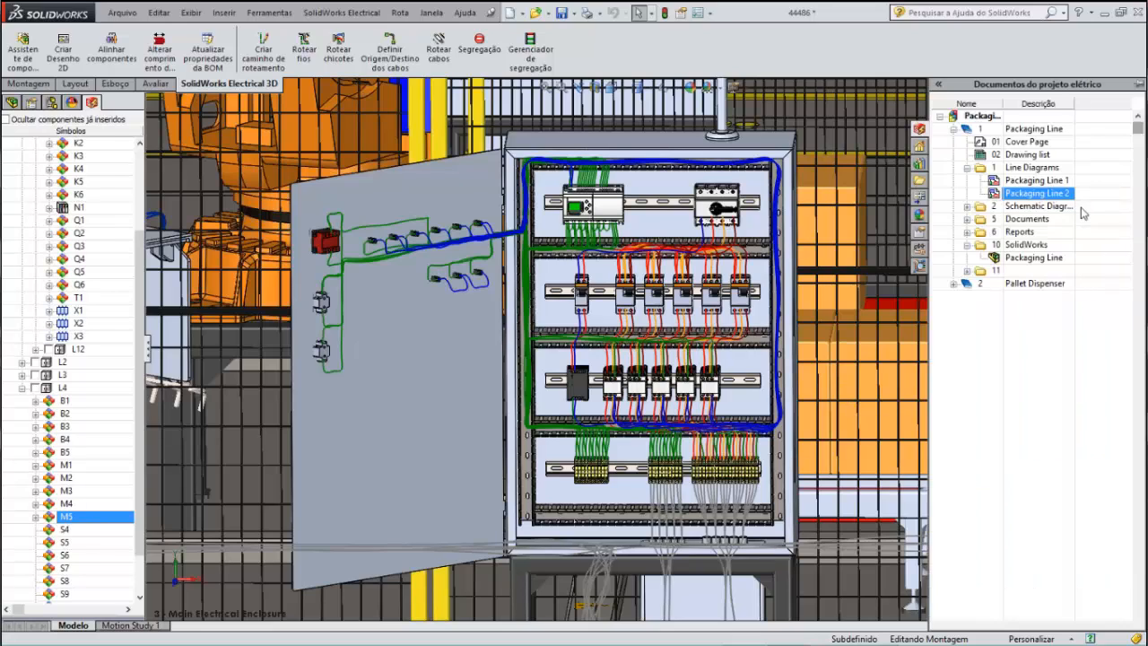
left_click(967, 271)
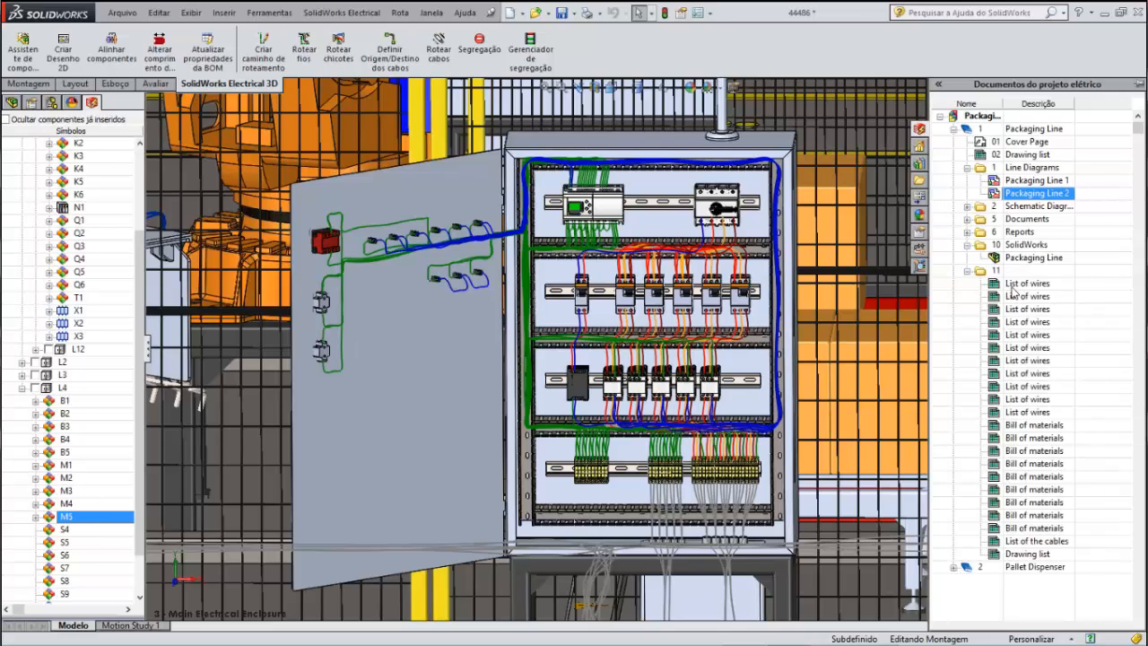
double_click(1023, 284)
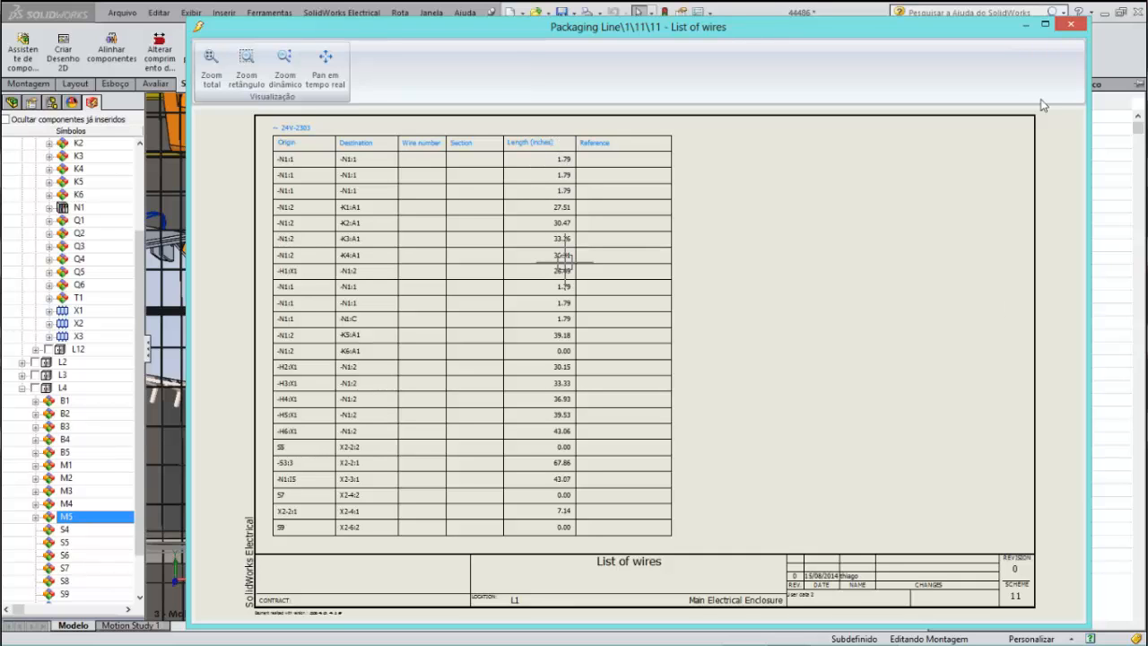
left_click(1084, 29)
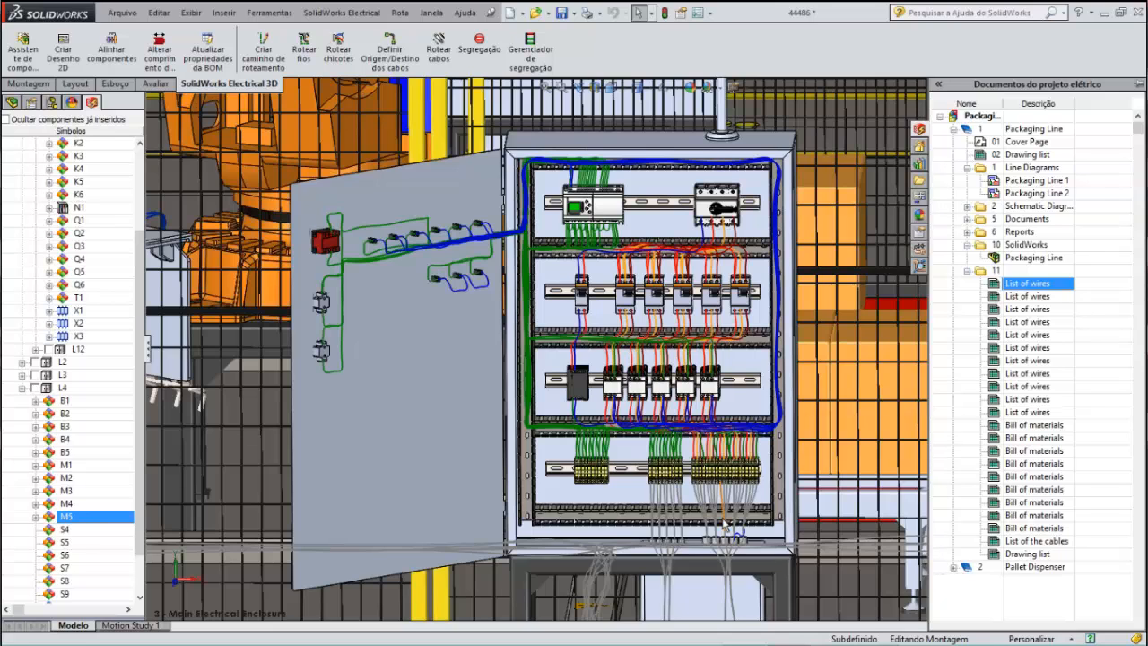
Examine the cable route from the main enclosure along the conveyors and show the saved 4 - Motor M5 view.
scroll(725, 525, "up", 2)
scroll(713, 492, "down", 2)
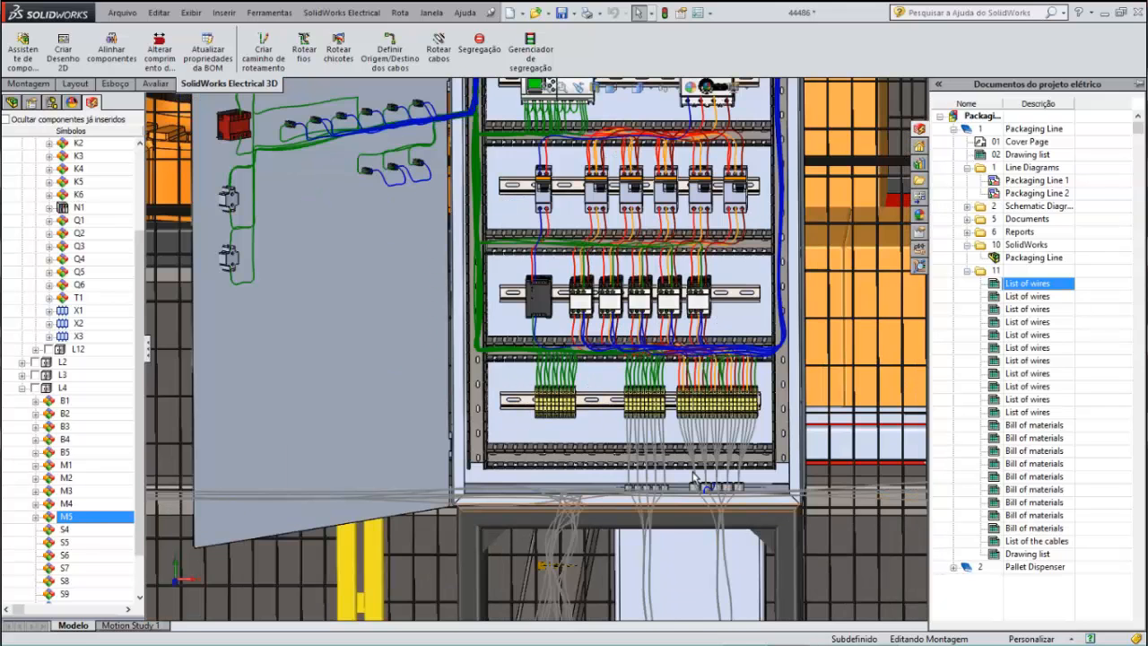
scroll(540, 460, "up", 4)
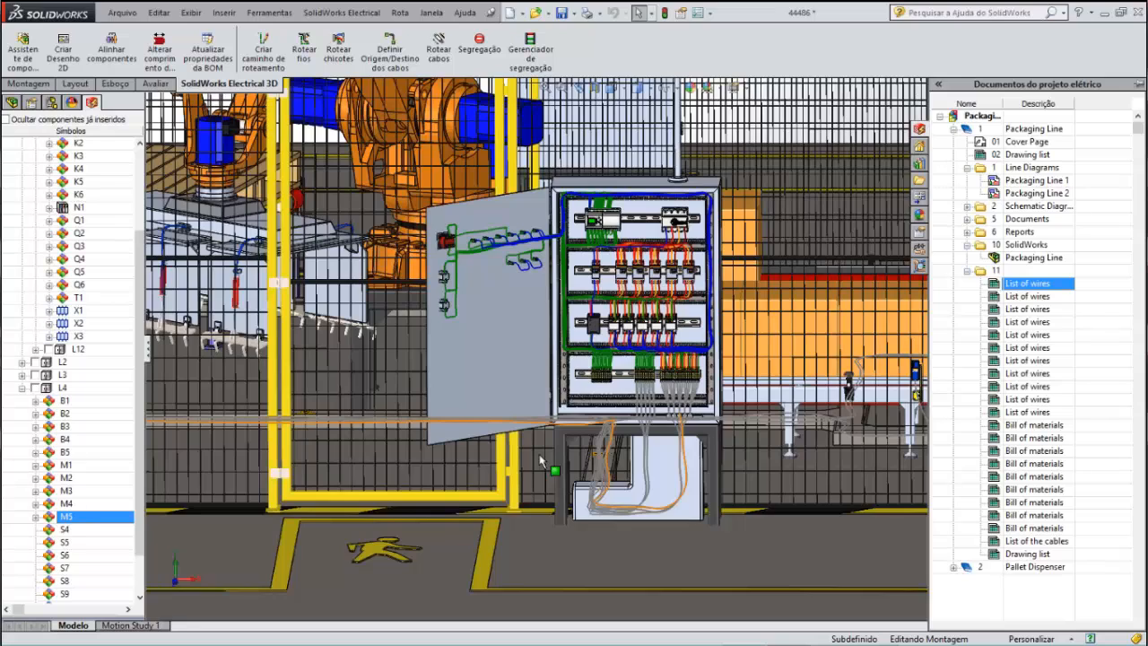
scroll(540, 460, "up", 5)
scroll(254, 396, "up", 2)
scroll(254, 396, "down", 2)
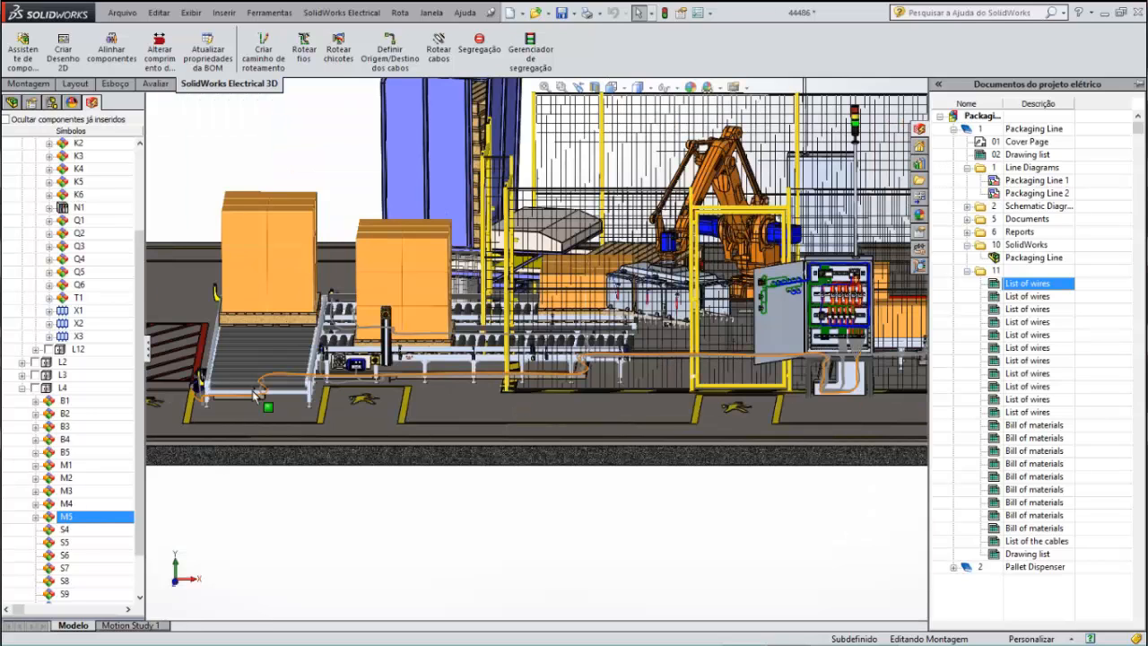
scroll(256, 396, "up", 1)
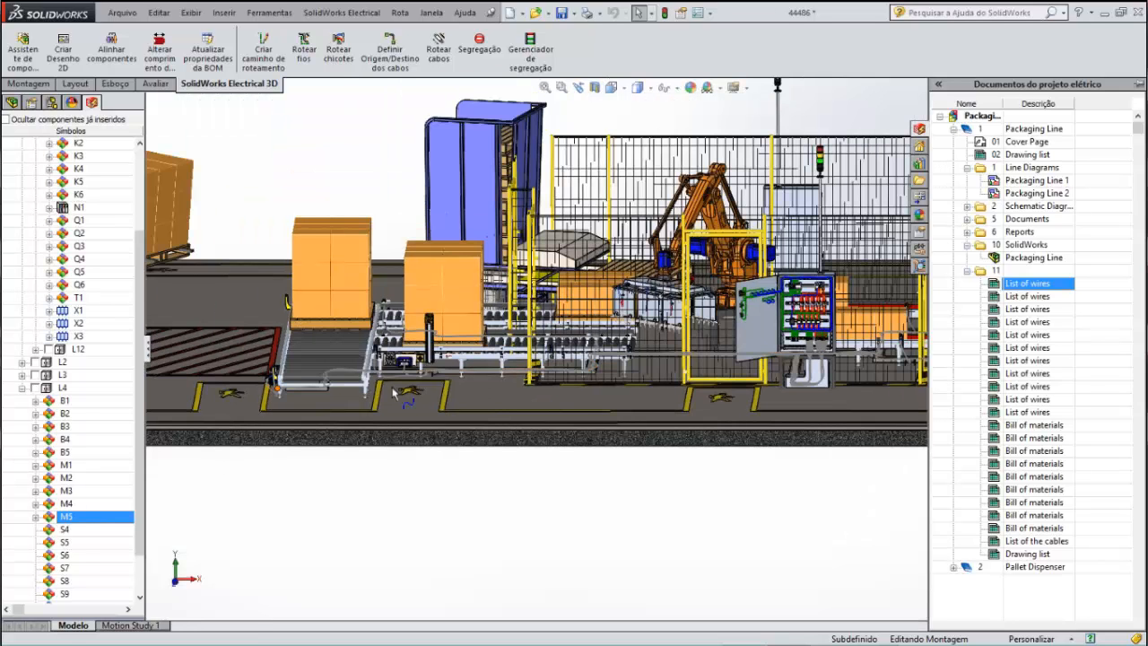
scroll(393, 392, "down", 4)
left_click(611, 87)
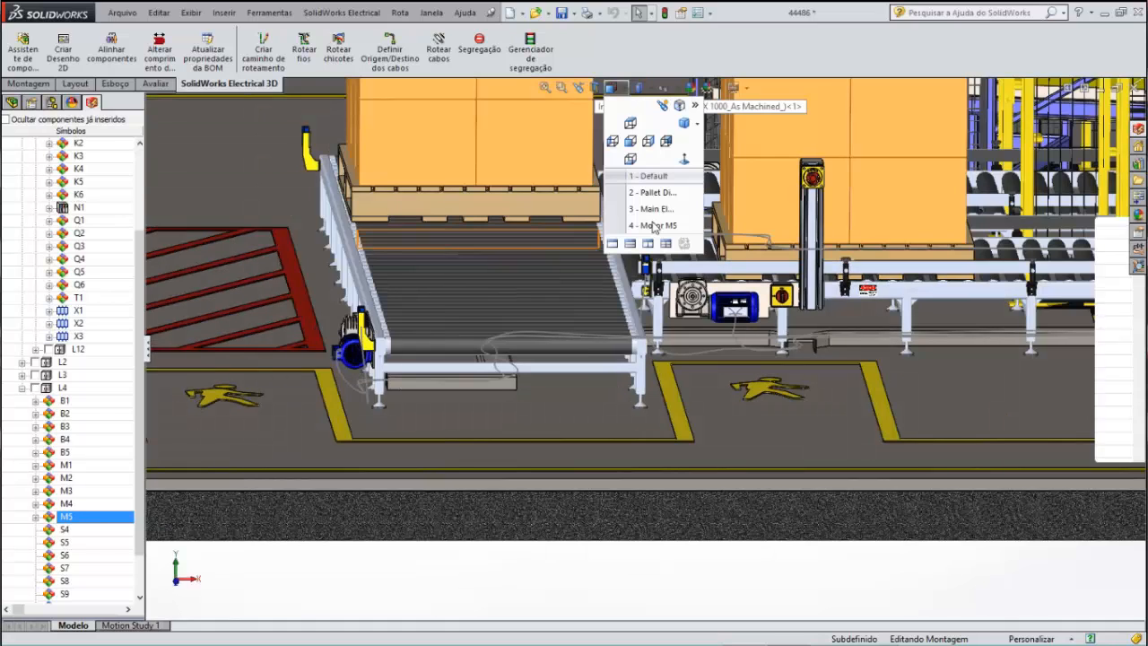
left_click(654, 225)
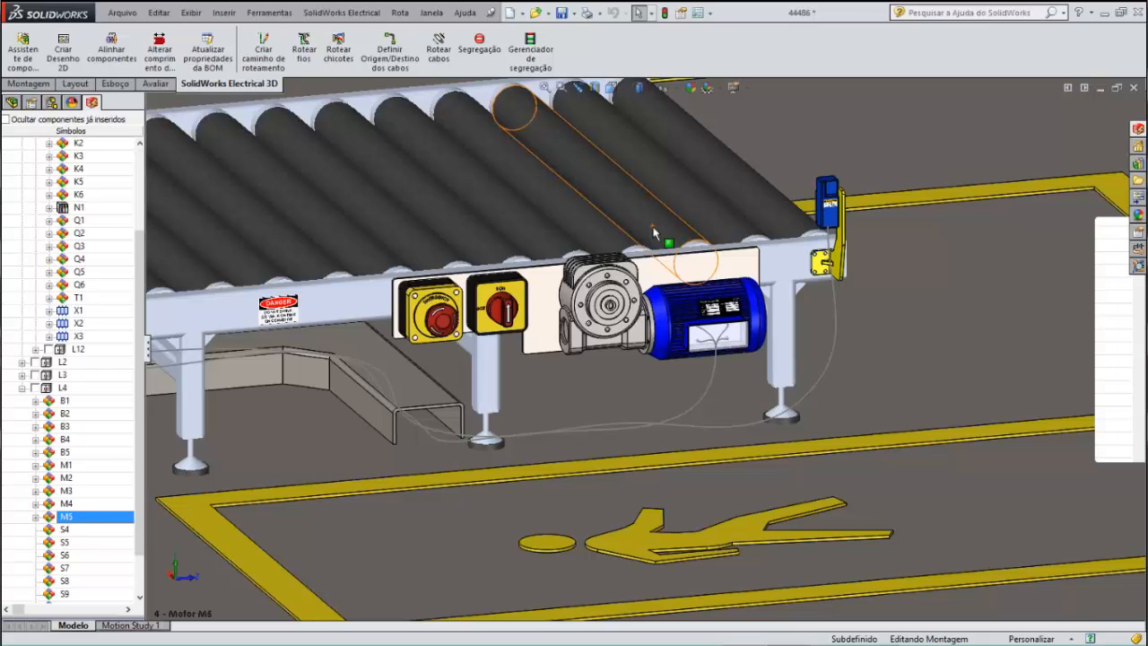
Show the saved 3 - Main Electrical Enclosure view and examine the wiring around the breakers and contactors.
left_click(616, 87)
left_click(648, 207)
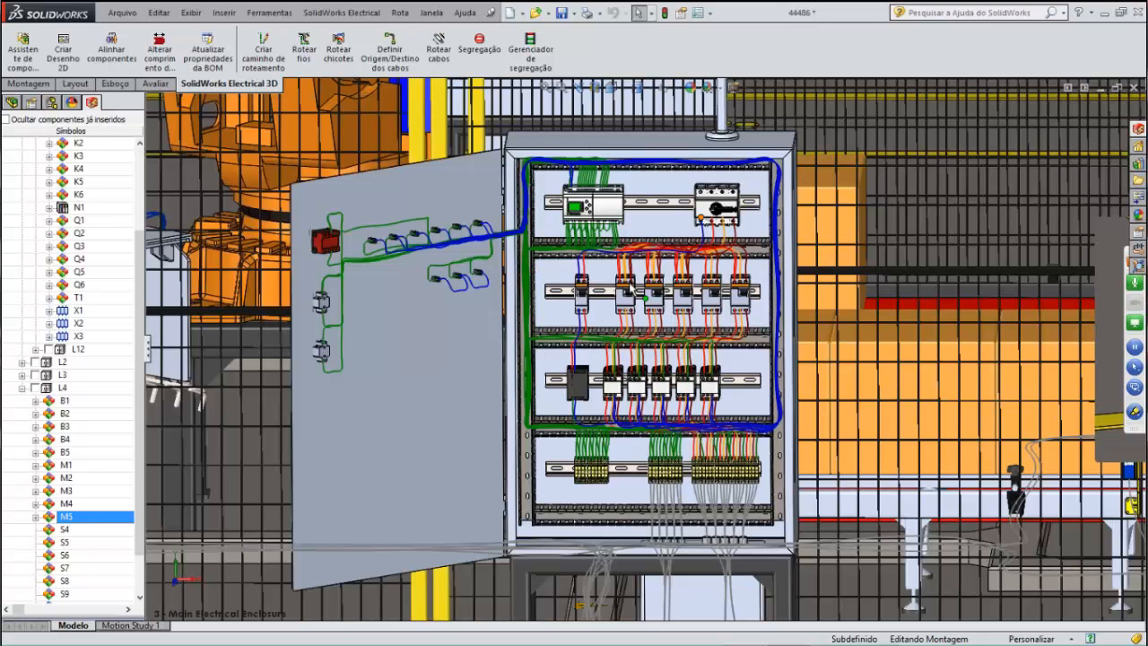
scroll(630, 287, "down", 5)
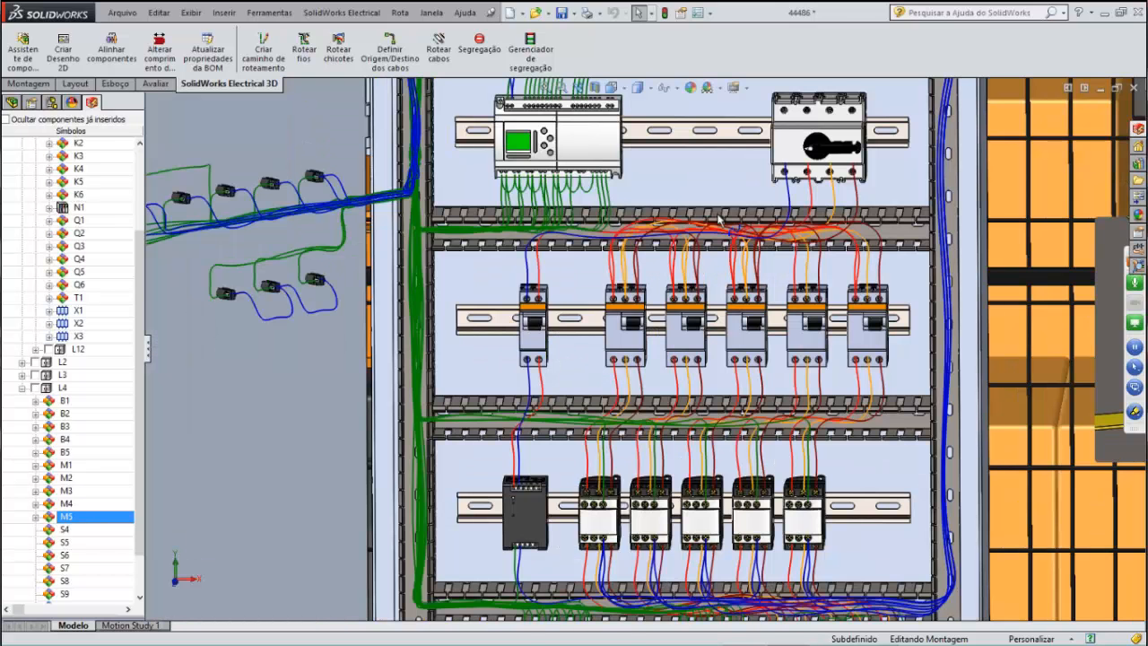
scroll(717, 218, "down", 2)
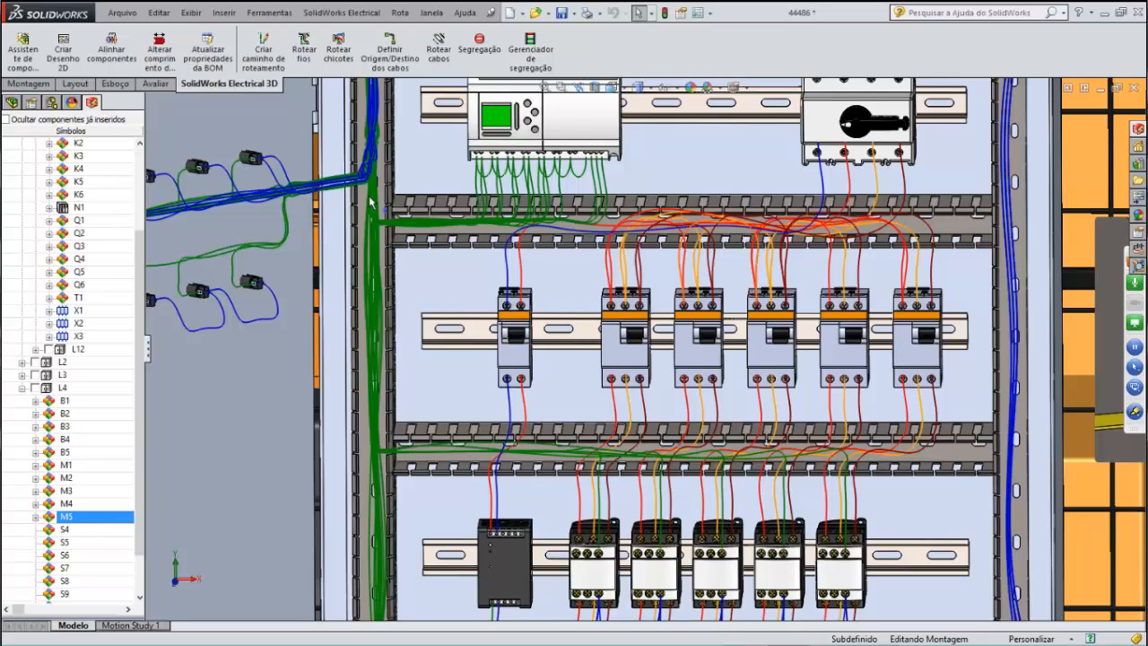
Activate the 4 - Palletizer & Packaging Line - Final Result configuration and hide the sketches in the model.
left_click(51, 103)
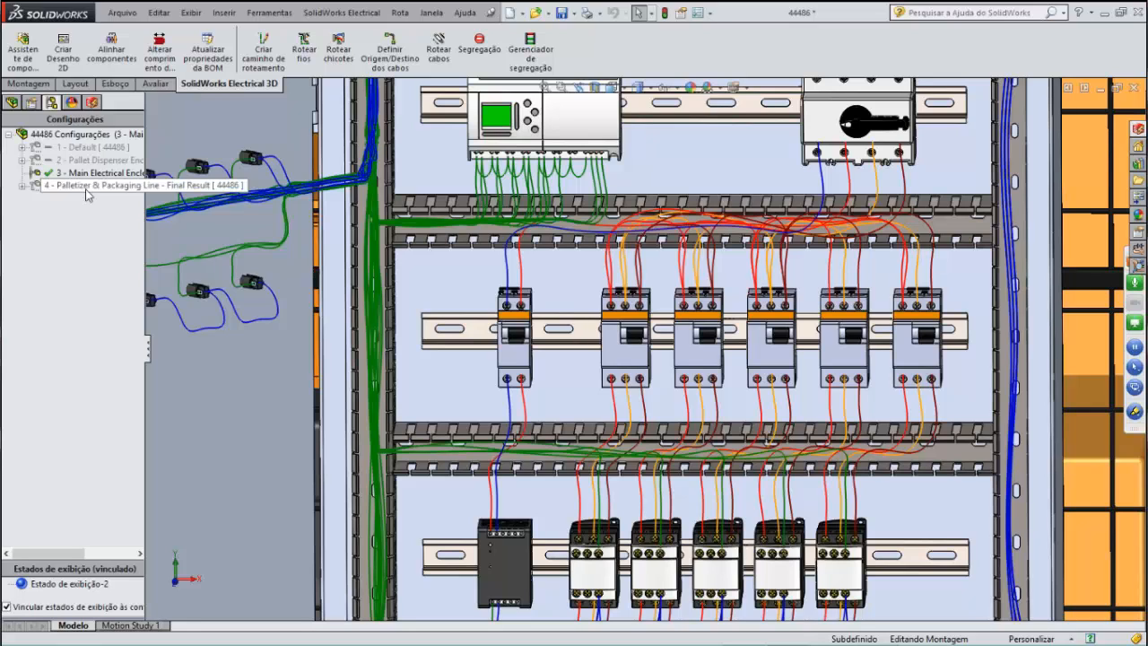
double_click(87, 186)
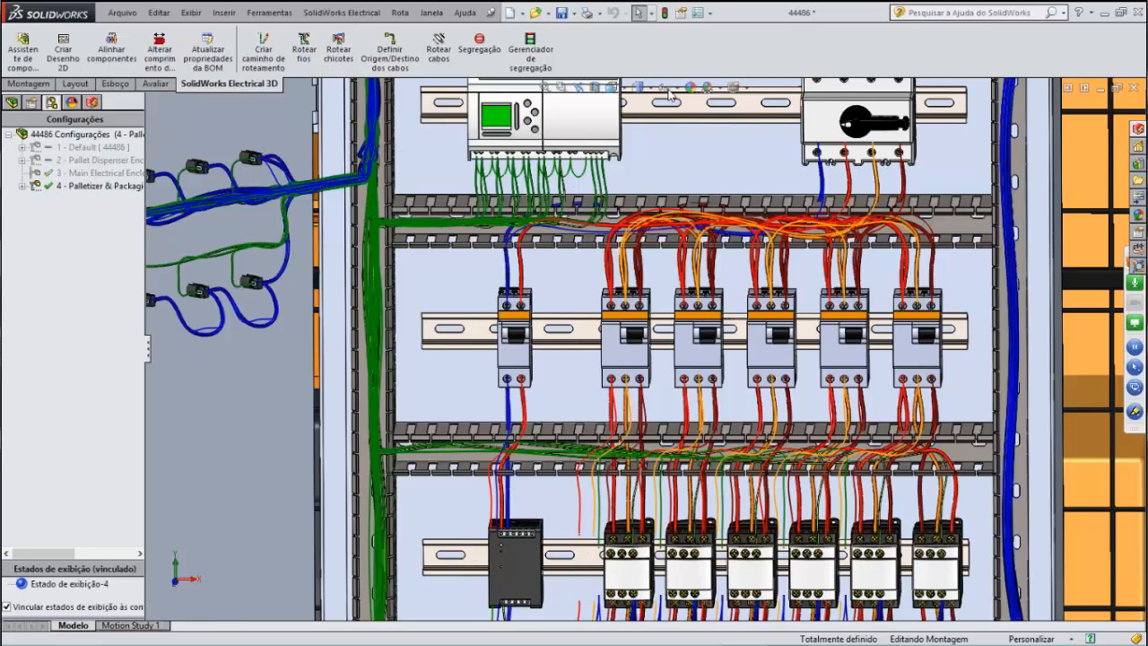
key("s")
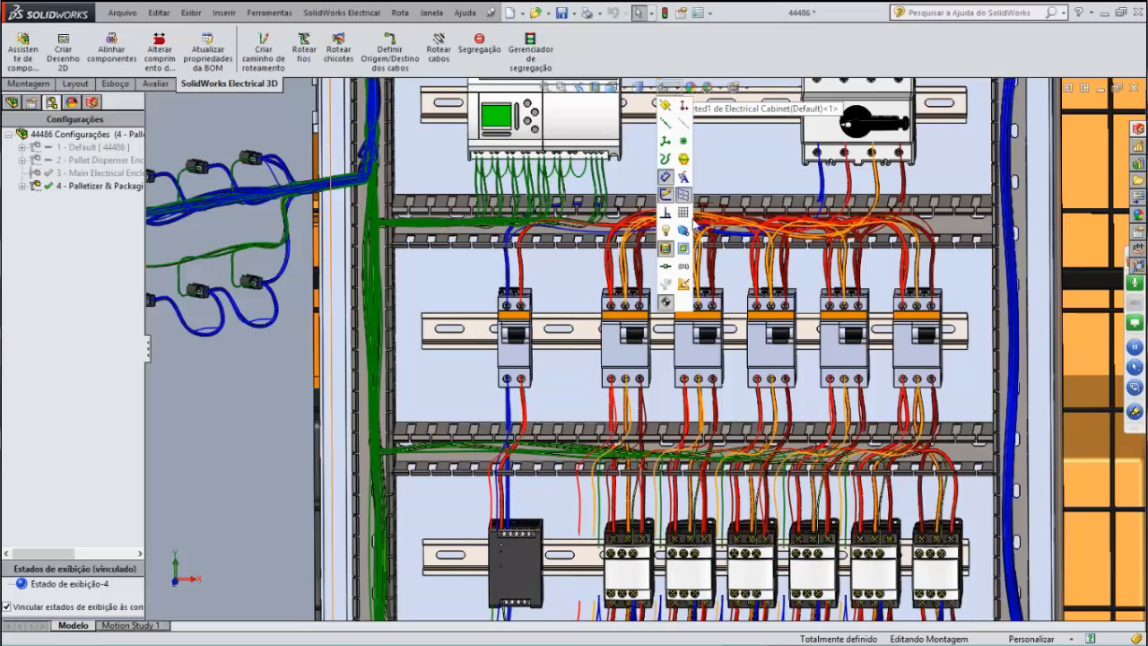
left_click(666, 199)
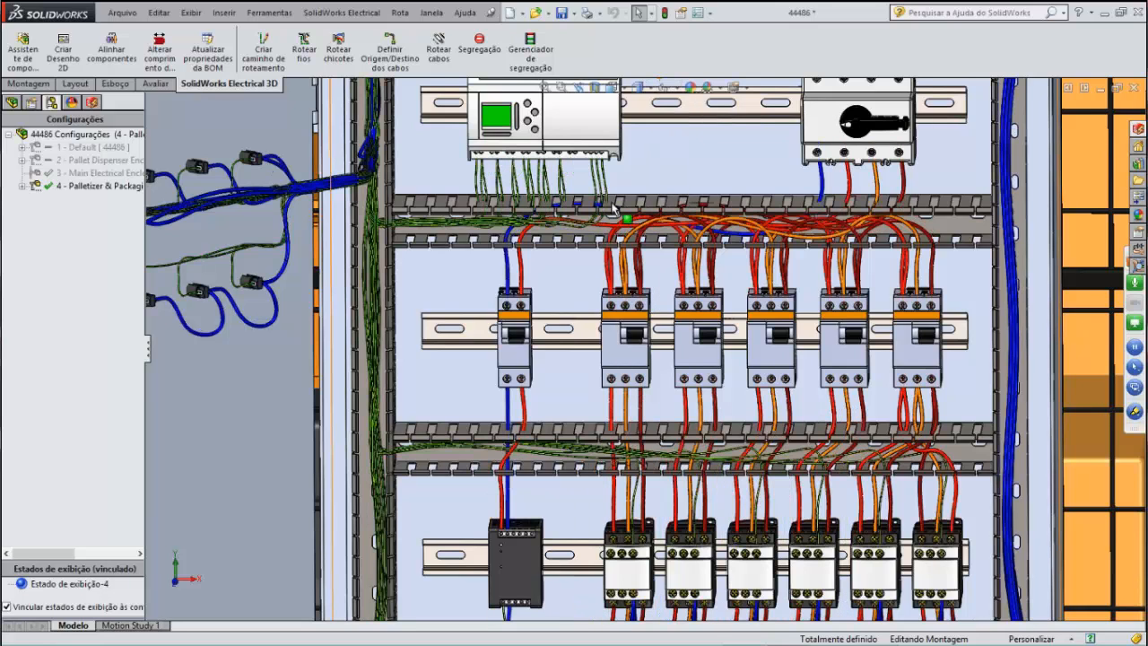
Examine the 3D wires entering the duct below the PLC and restore the saved 1 - Default view.
scroll(610, 202, "down", 5)
scroll(614, 210, "down", 3)
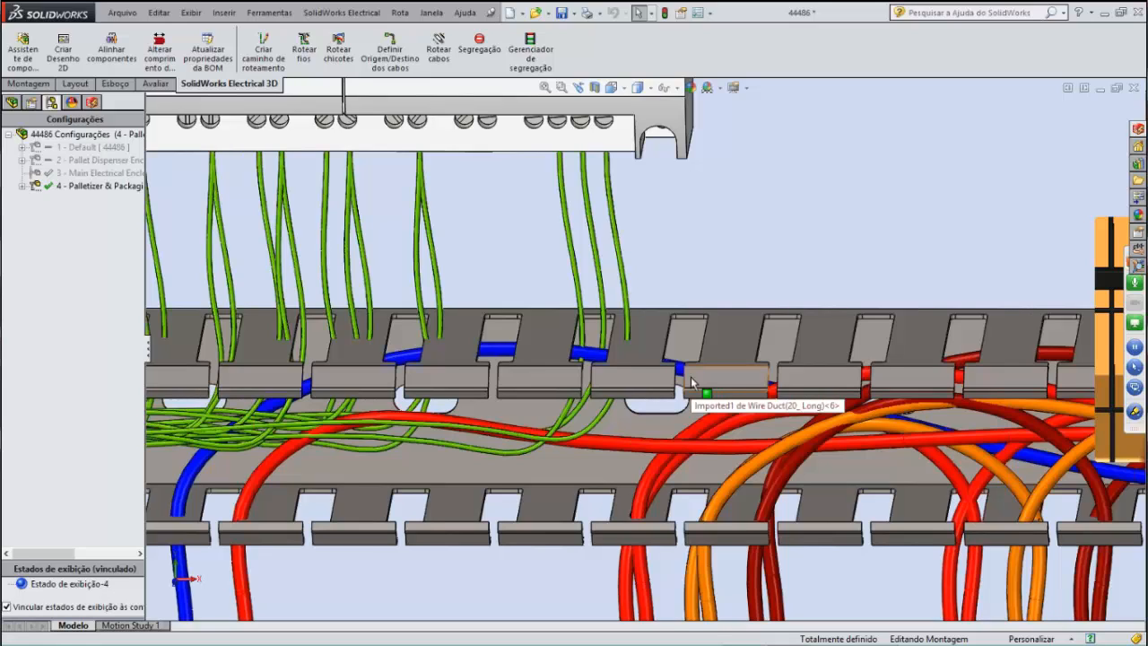
left_click(630, 124)
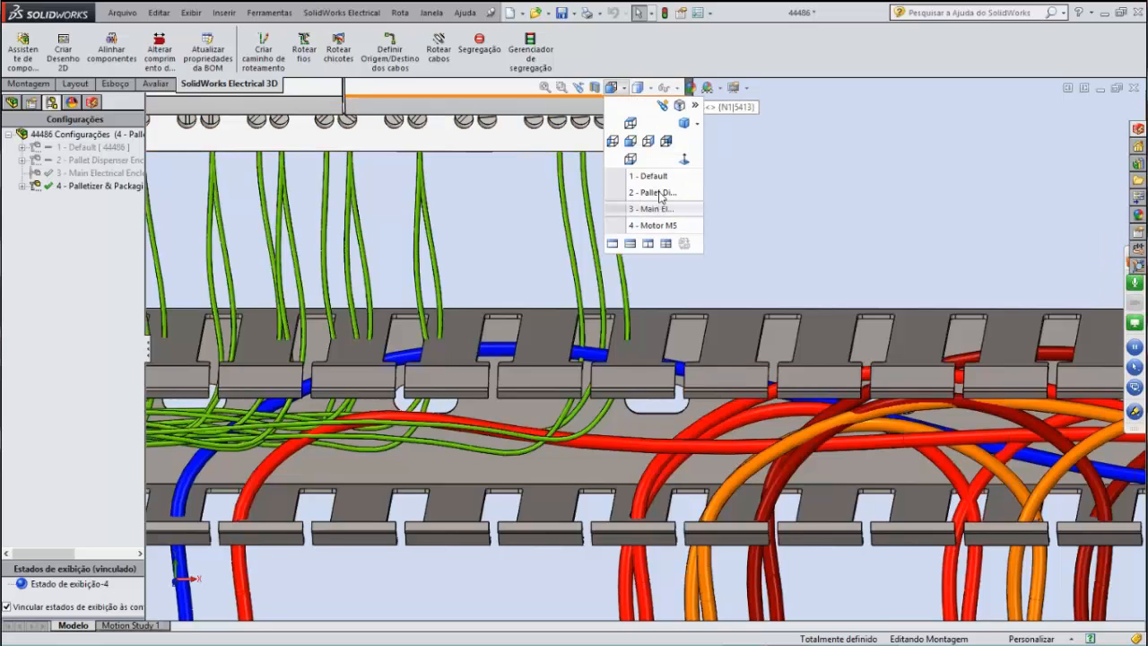
left_click(660, 177)
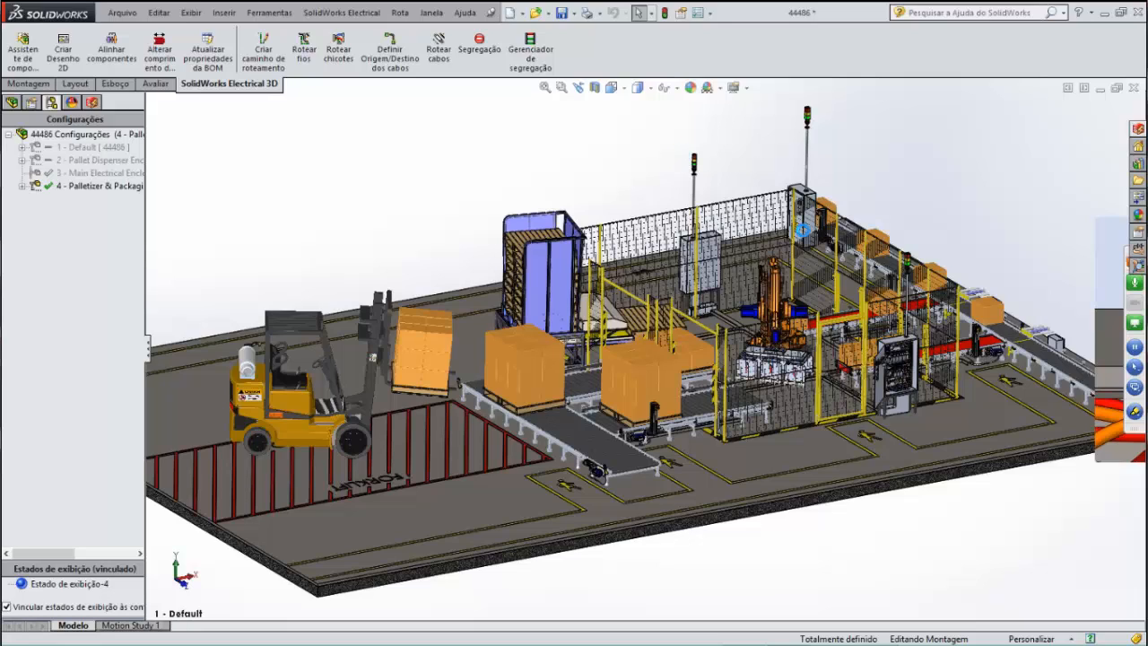
left_click(909, 549)
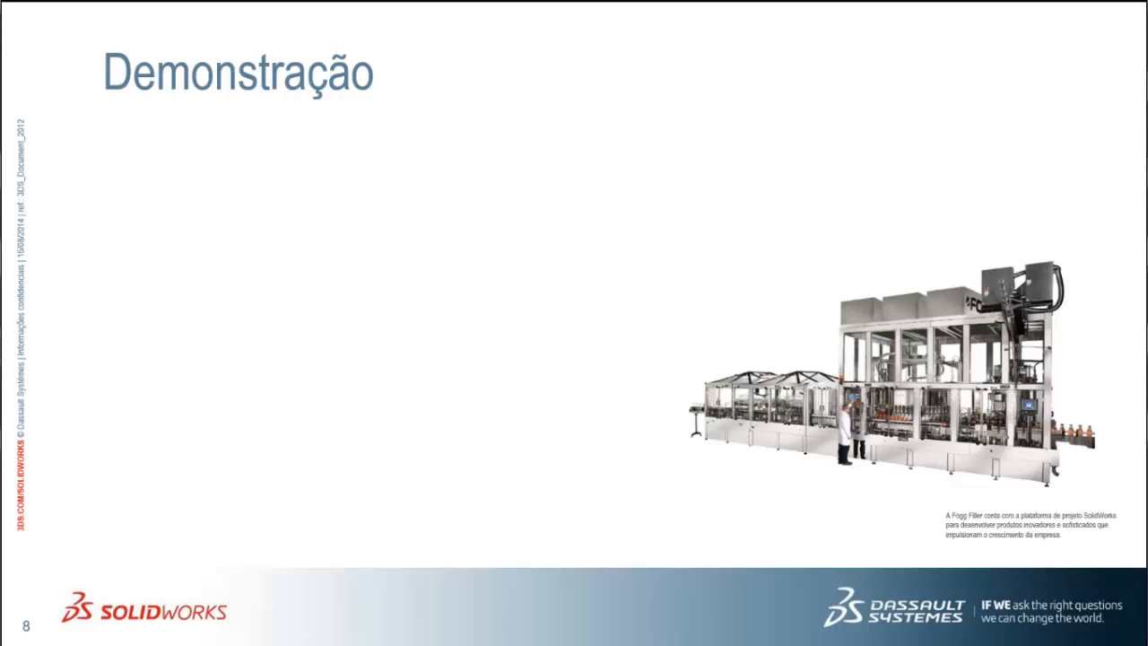
key("Right")
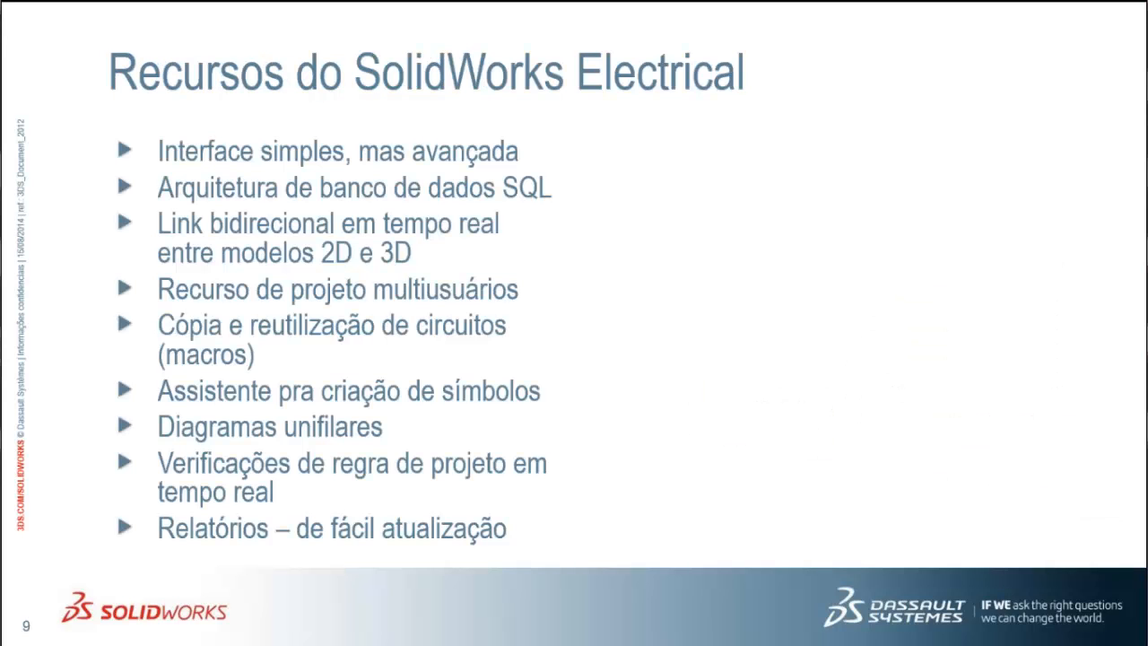